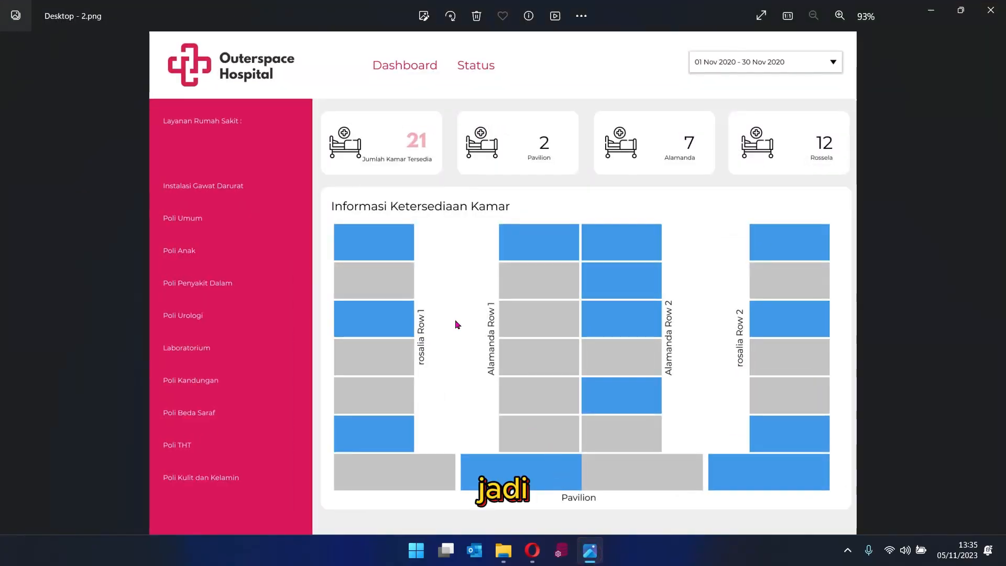
# Compare the Desktop - 1.png and Desktop - 2.png dashboard mockups in Photos with the patient records in Sheet1 of Data Pasien Rumah Sakit.
pyautogui.press('Left')
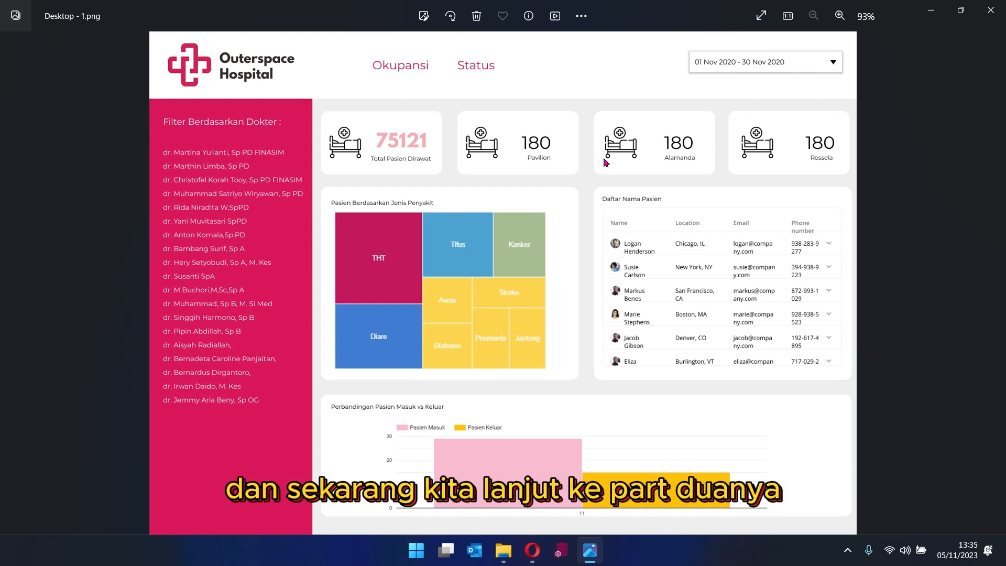
pyautogui.press('Right')
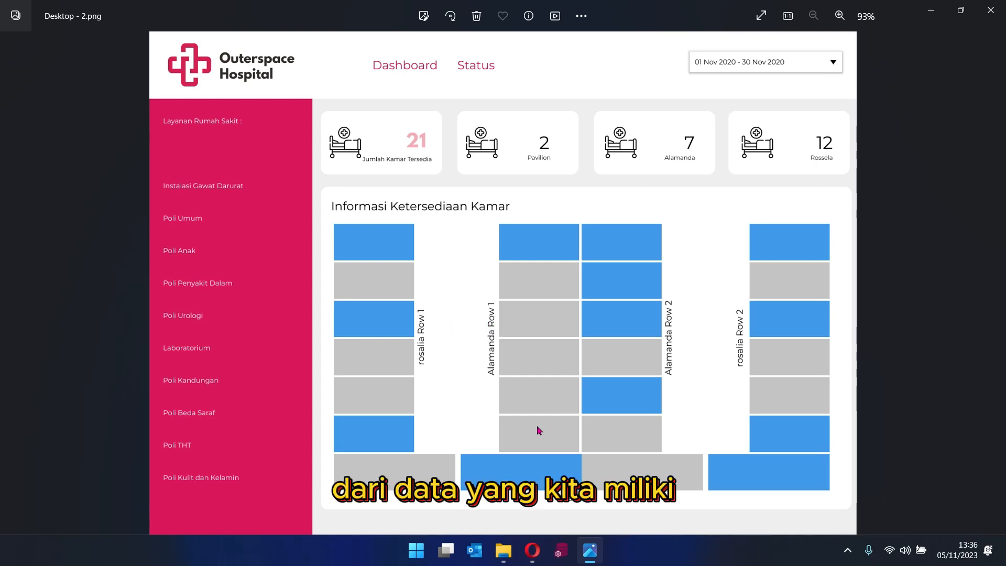
pyautogui.click(526, 559)
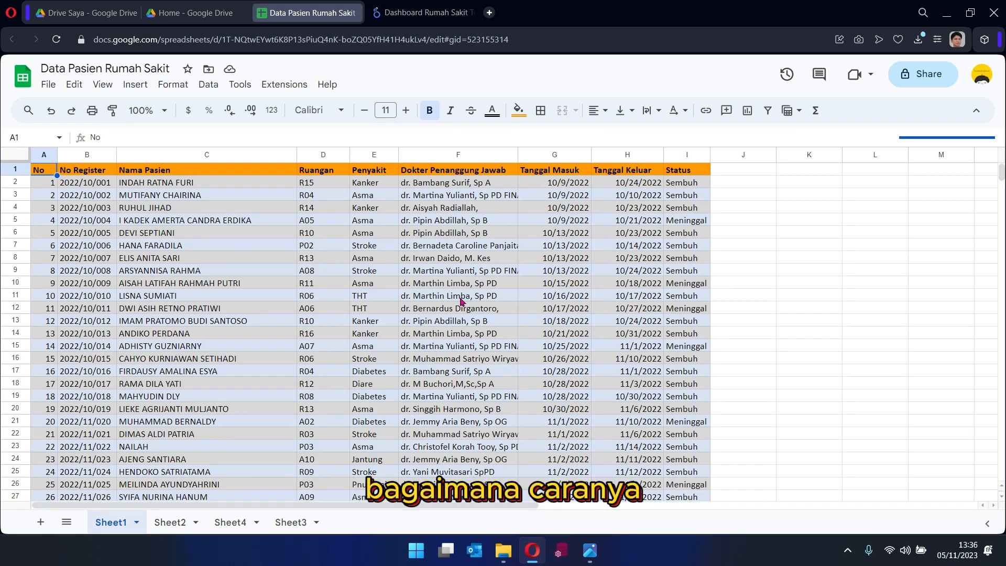
pyautogui.scroll(-20, 342, 265)
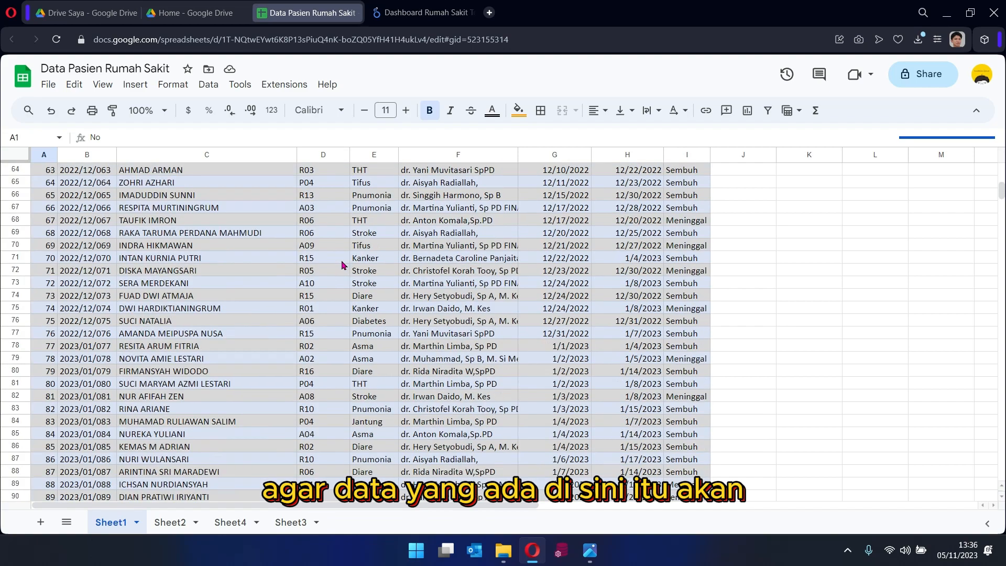
pyautogui.scroll(20, 342, 264)
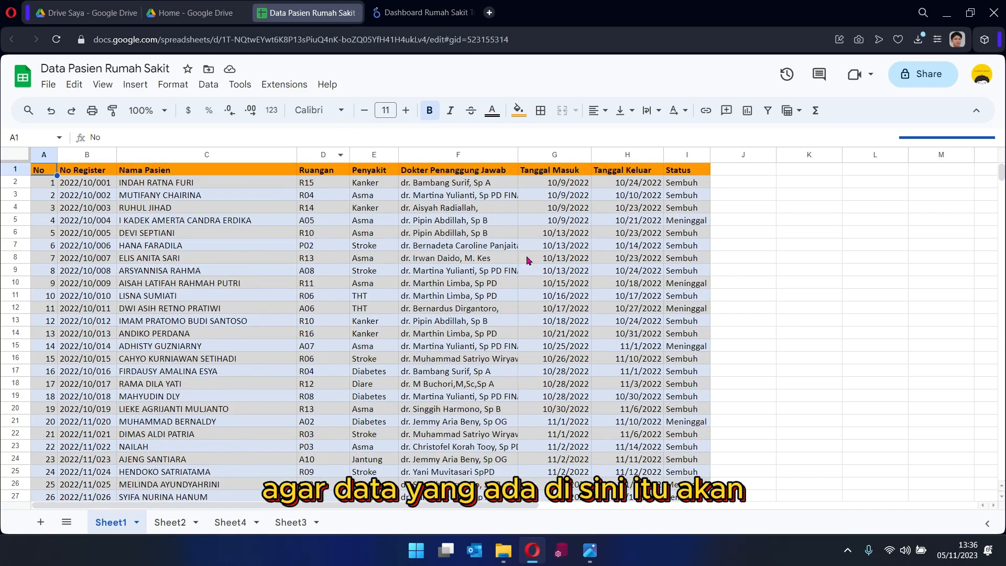
pyautogui.click(592, 551)
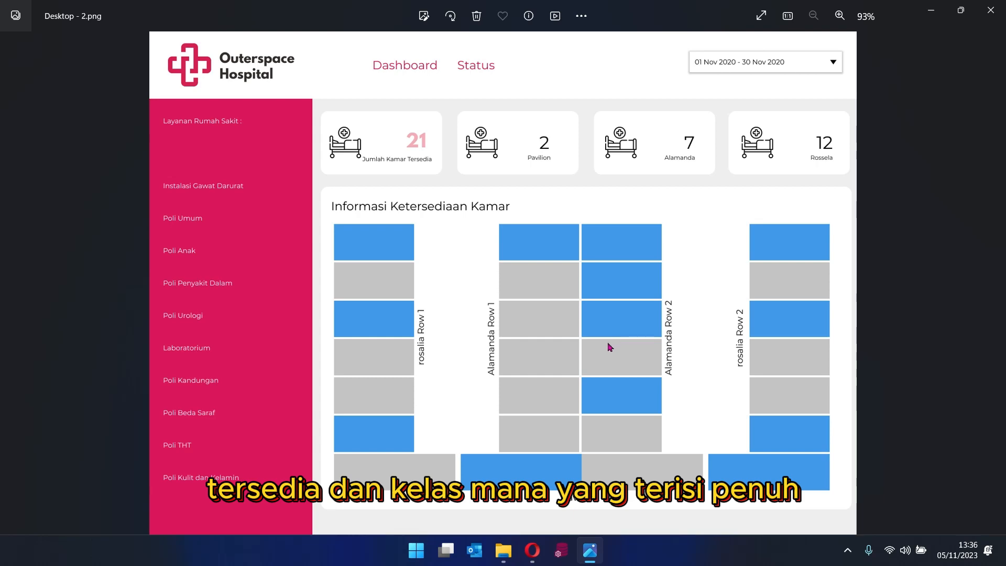
# Switch to Looker Studio in the browser and open the Dashboard Rumah Sakit GDS 2023 report for editing, with no component selected.
pyautogui.click(531, 560)
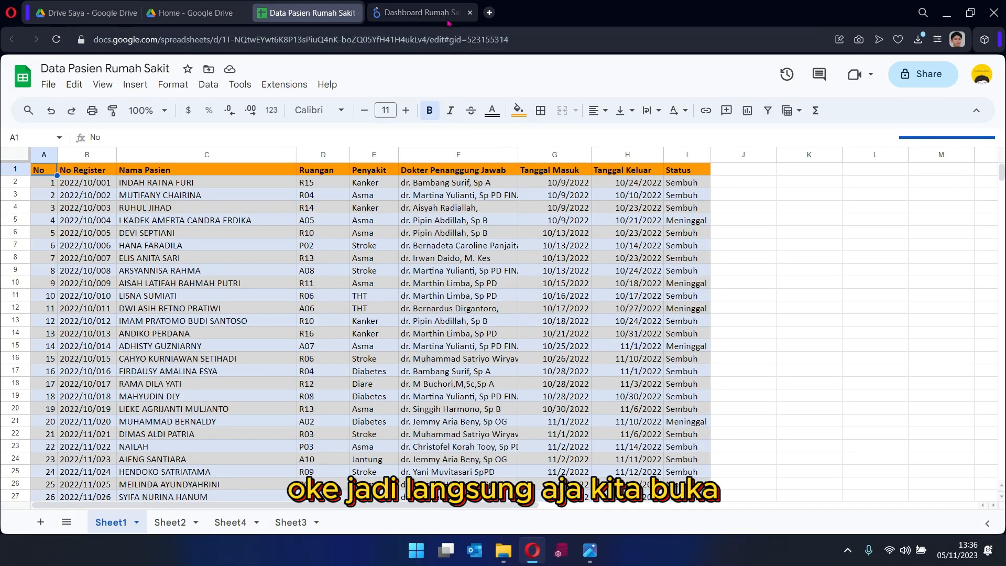
pyautogui.click(448, 21)
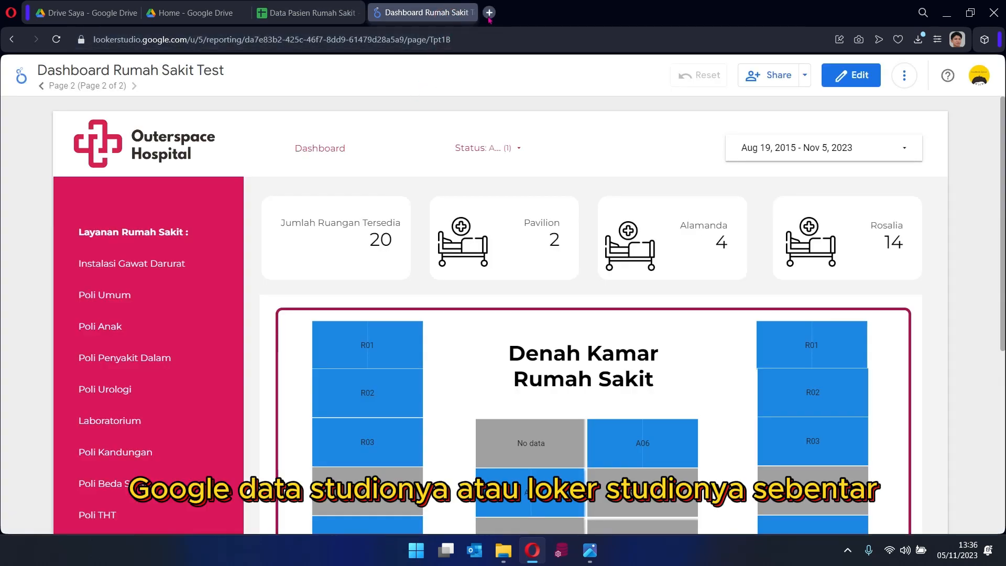
pyautogui.click(14, 40)
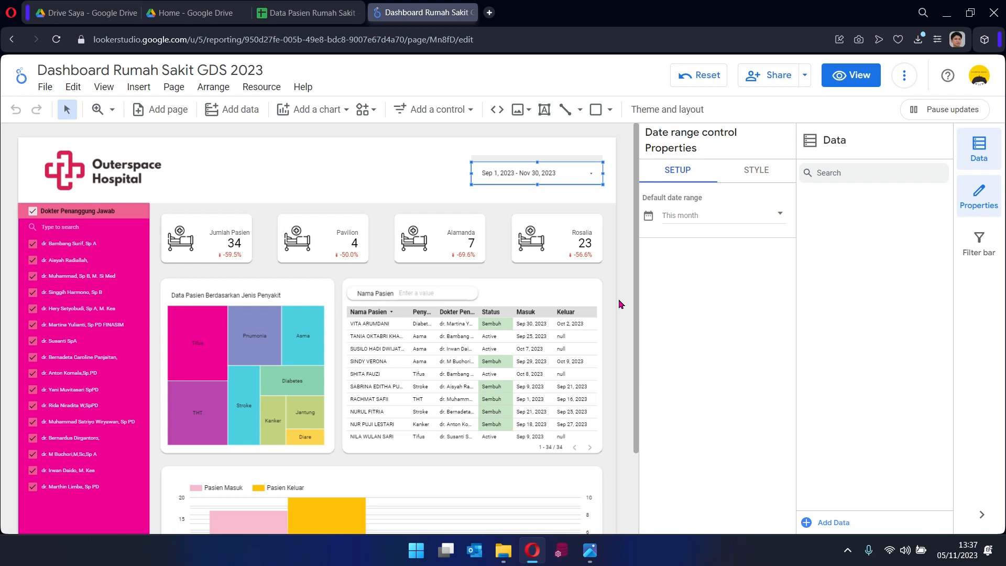
pyautogui.click(528, 275)
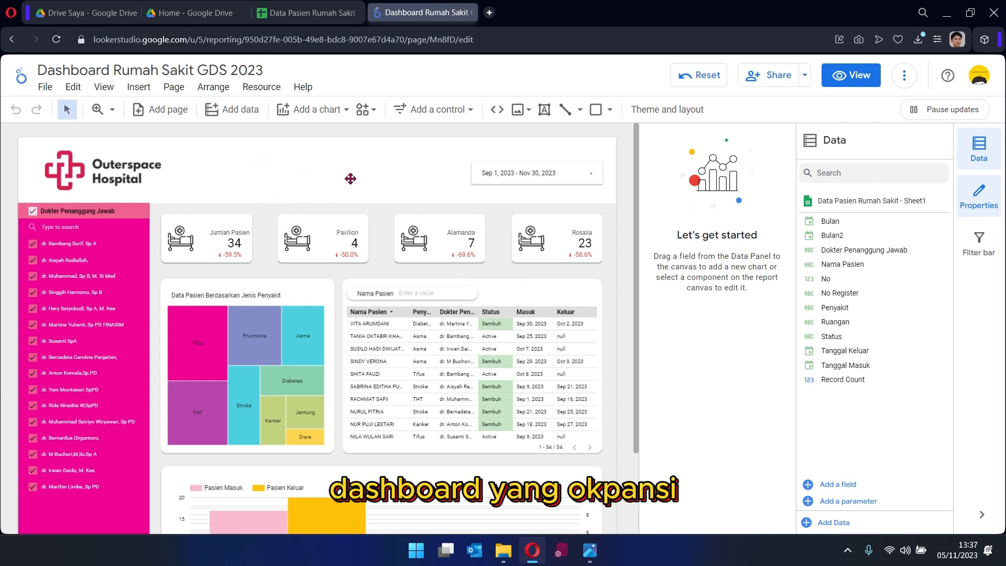
# Add a new blank page to the report.
pyautogui.click(164, 119)
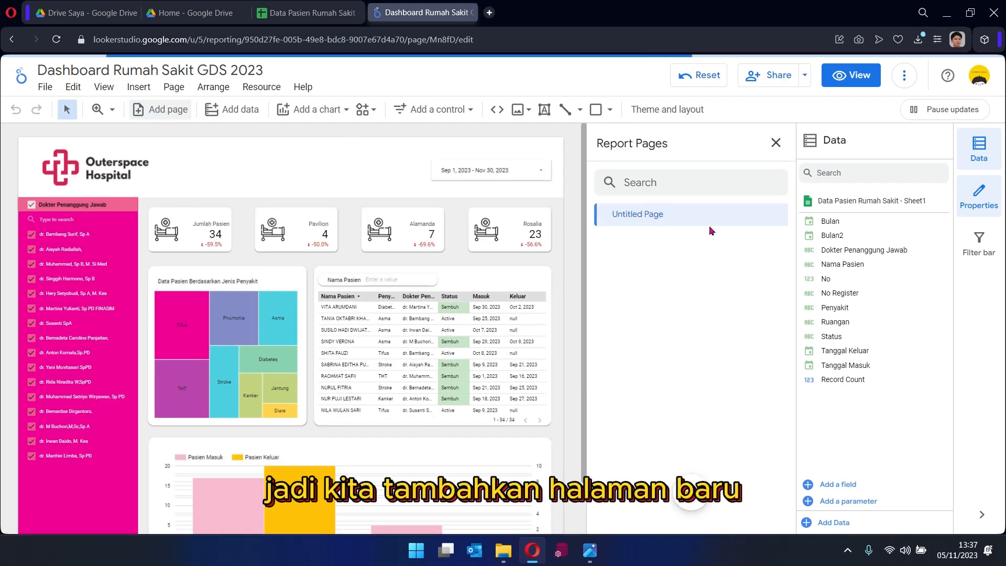
pyautogui.click(696, 491)
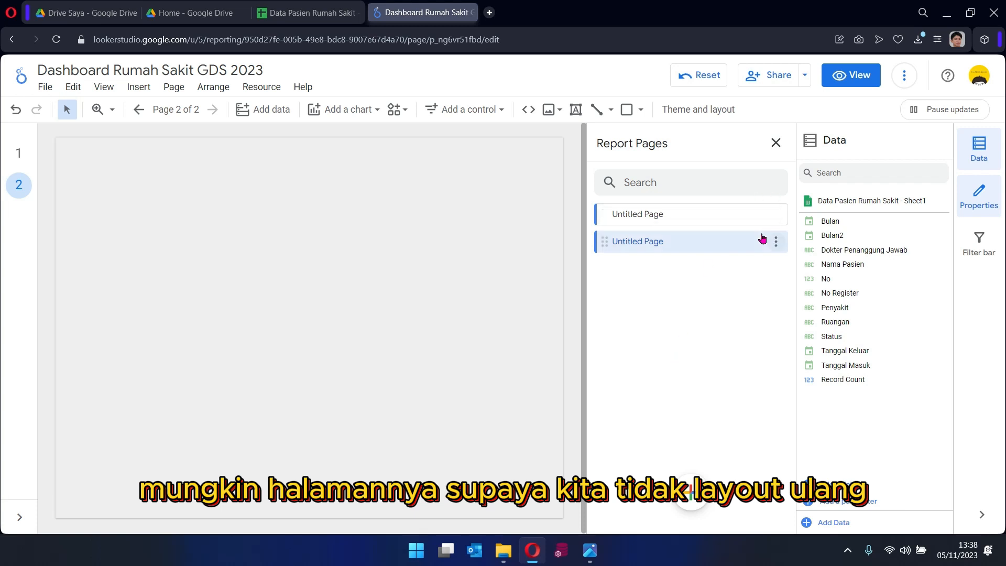
# Duplicate the first report page to reuse its layout and delete the blank page.
pyautogui.click(775, 214)
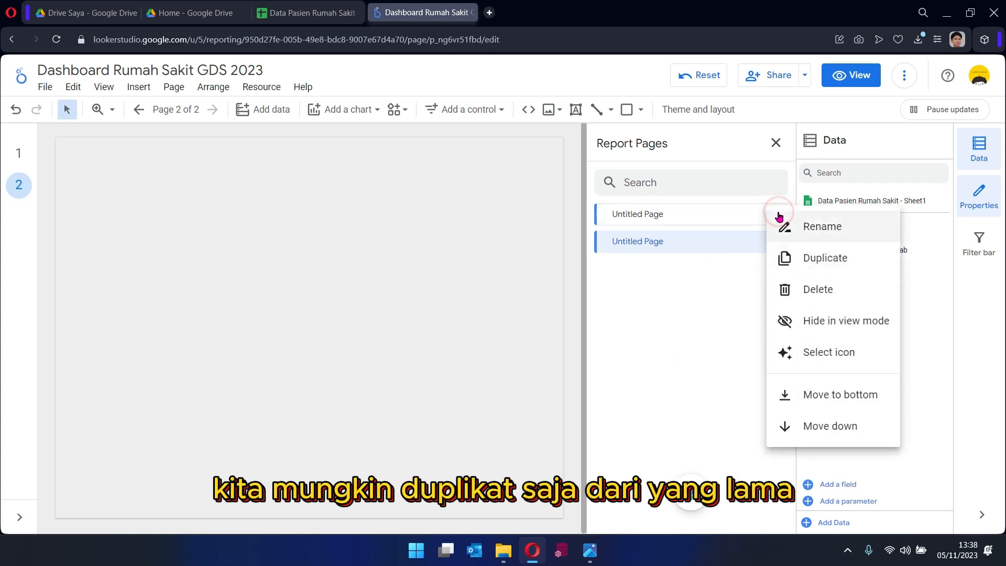
pyautogui.click(804, 264)
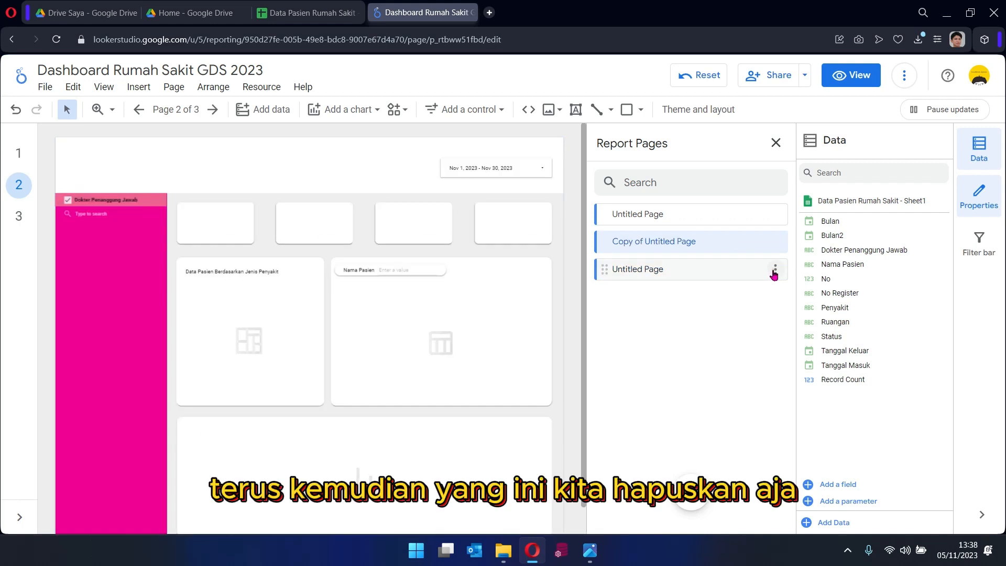
pyautogui.click(775, 269)
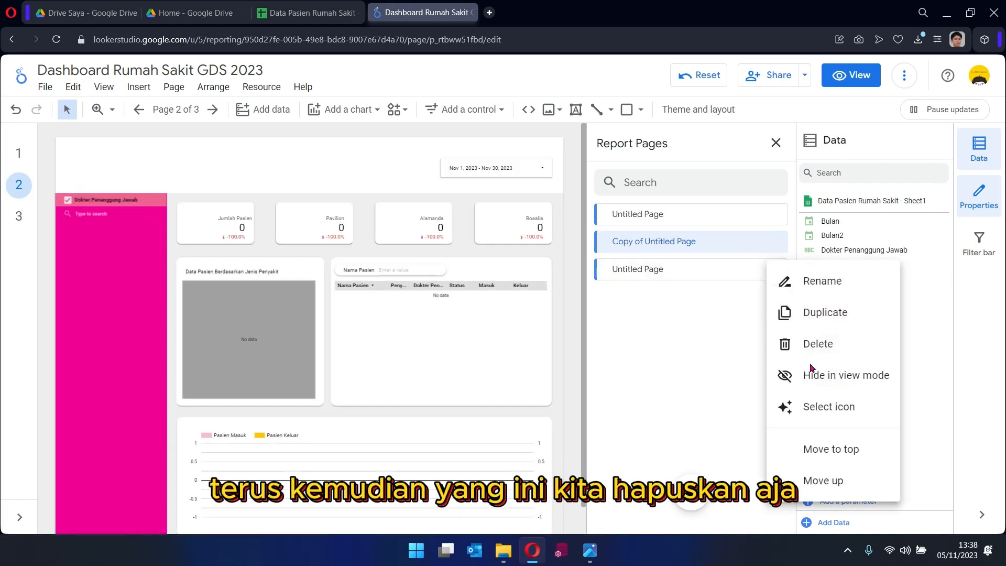
pyautogui.click(807, 344)
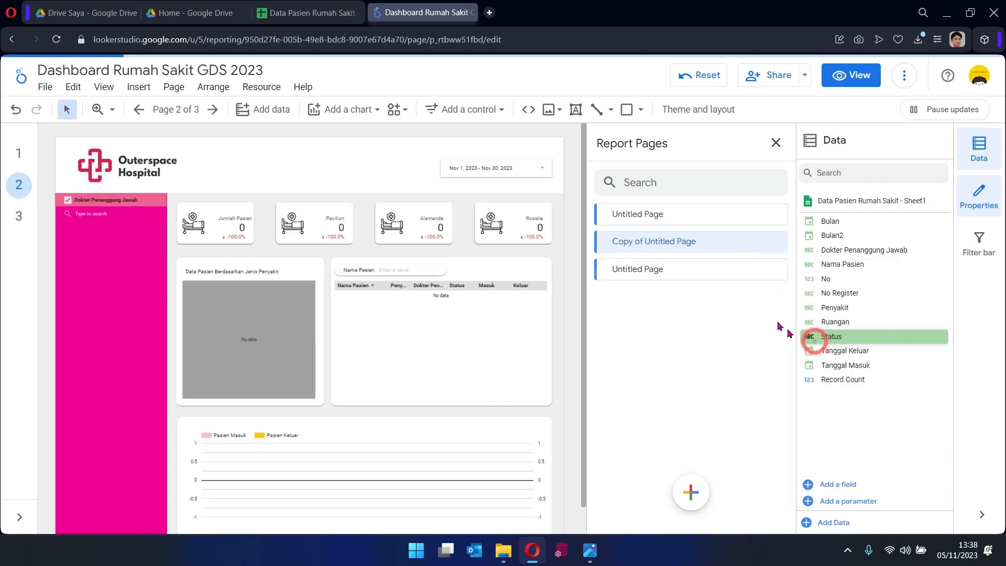
# Rename the first report page as Dashboard.
pyautogui.doubleClick(666, 240)
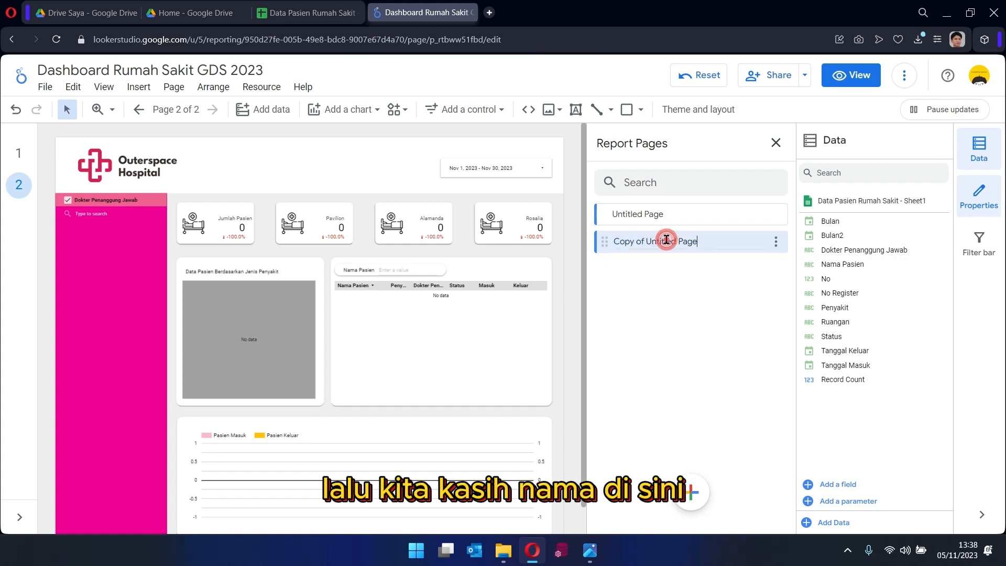
pyautogui.click(643, 214)
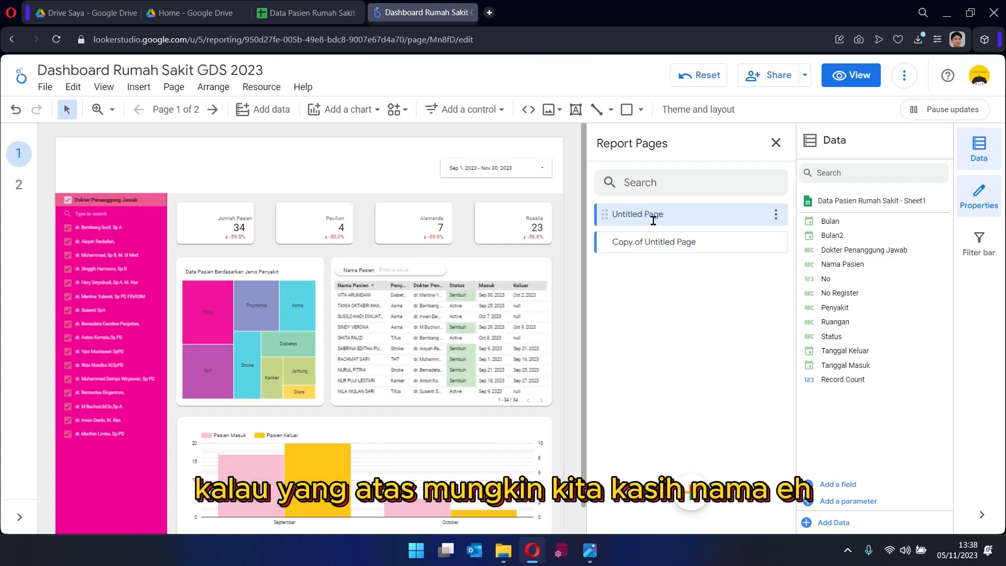
pyautogui.doubleClick(630, 211)
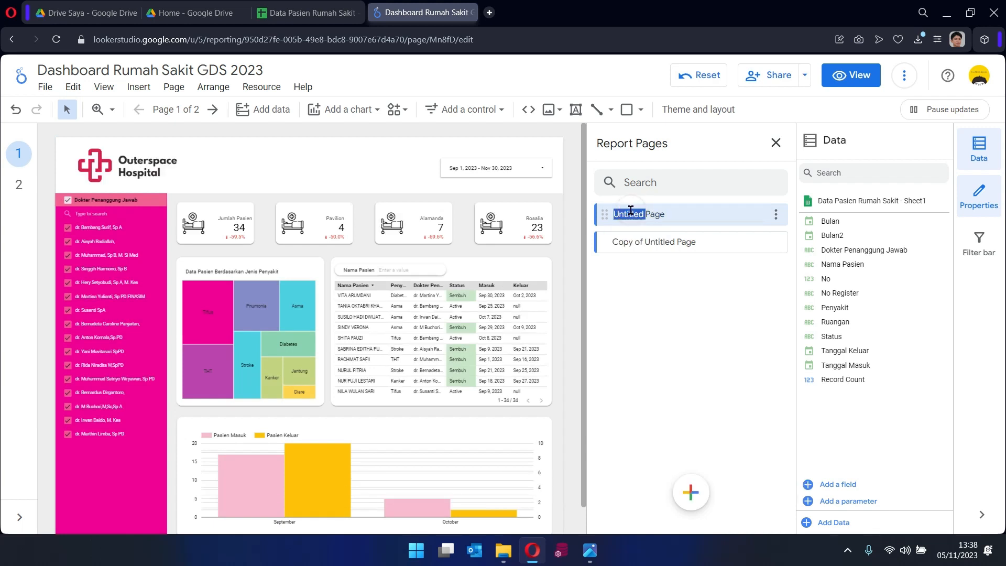
pyautogui.hotkey('ctrl', 'a')
pyautogui.write('Da')
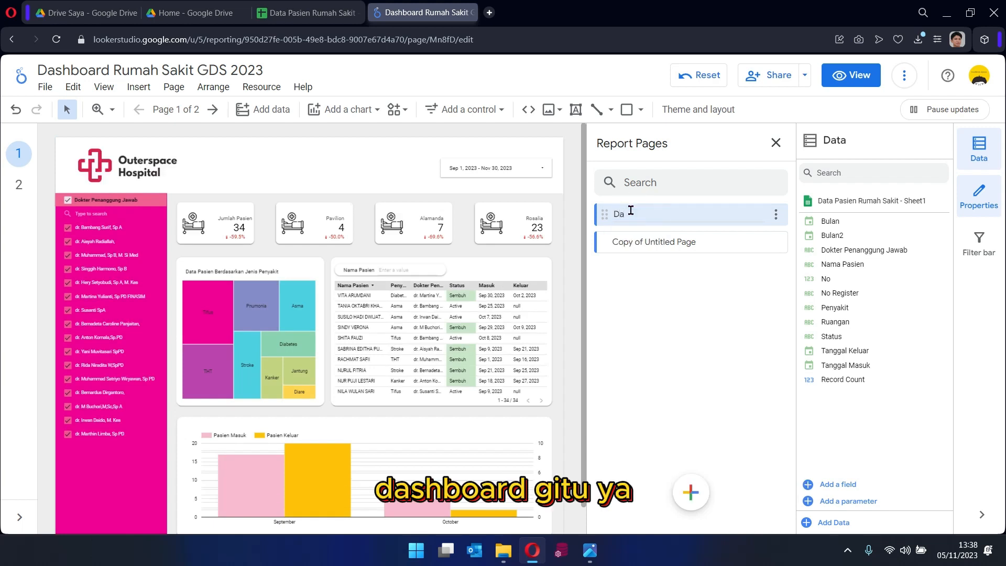
pyautogui.write('shboard')
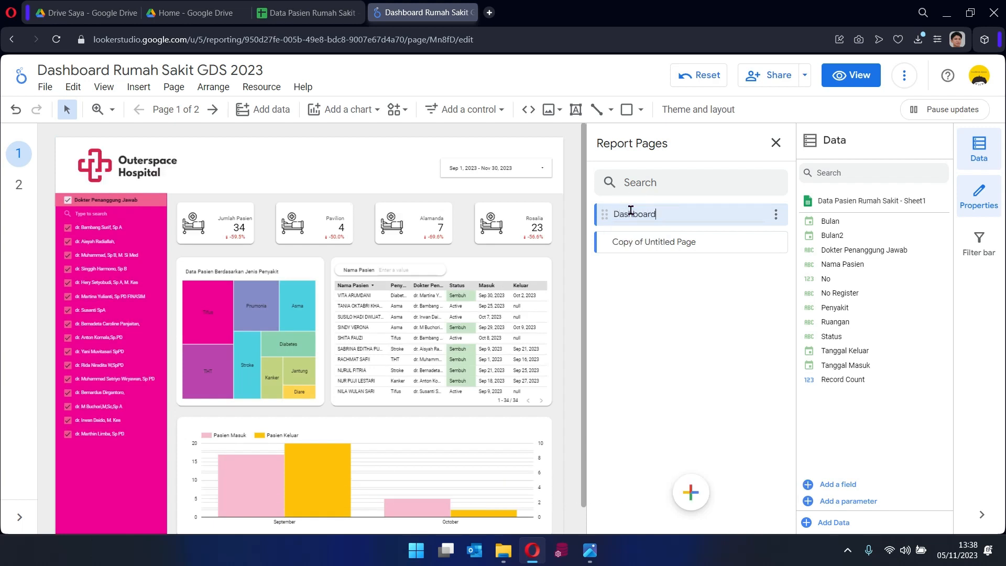
pyautogui.click(731, 338)
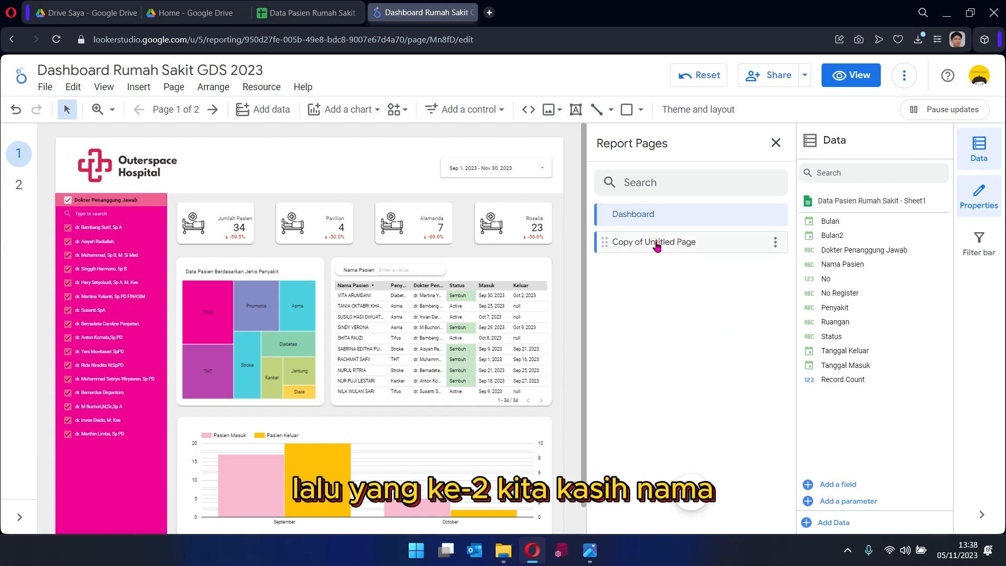
# Rename the duplicated report page as Okupansi Kamar.
pyautogui.click(657, 244)
pyautogui.doubleClick(664, 241)
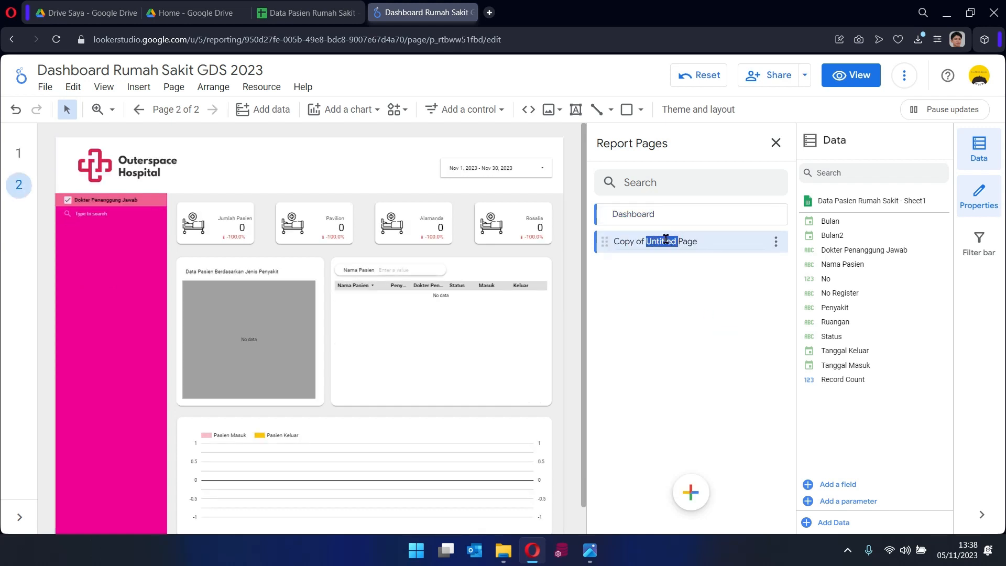
pyautogui.tripleClick(665, 240)
pyautogui.write('Okupn')
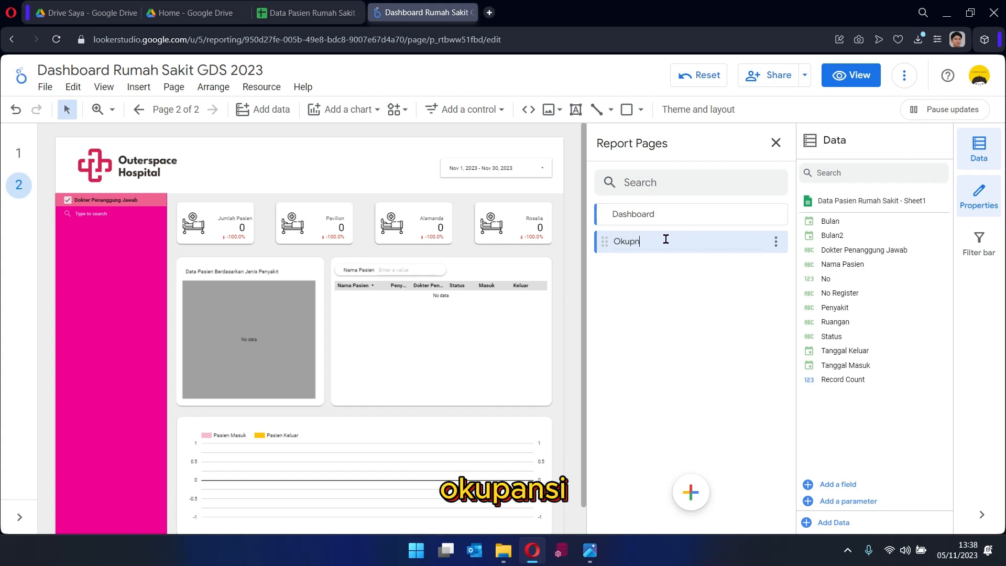
pyautogui.write('as')
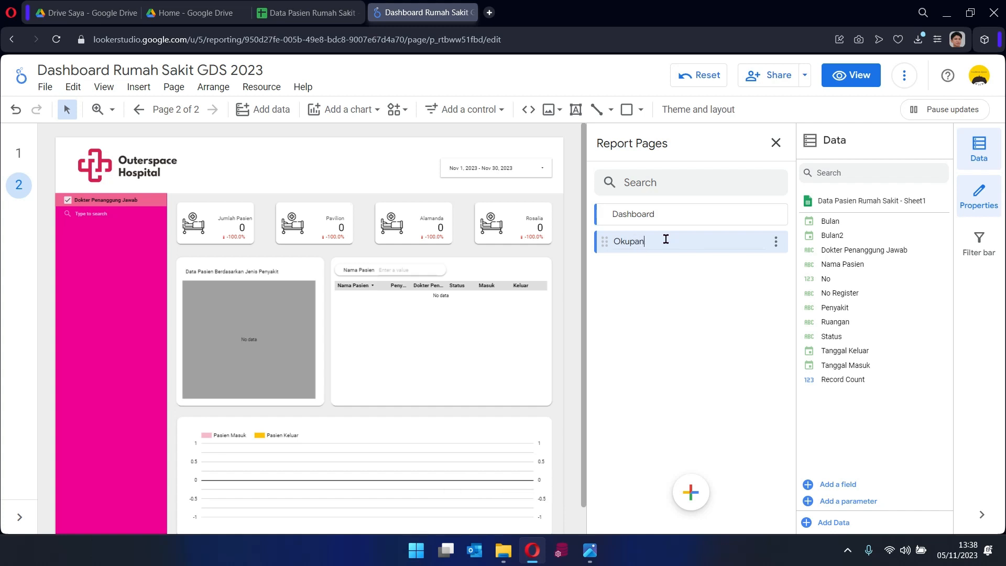
pyautogui.write('i Kamar')
pyautogui.press('Return')
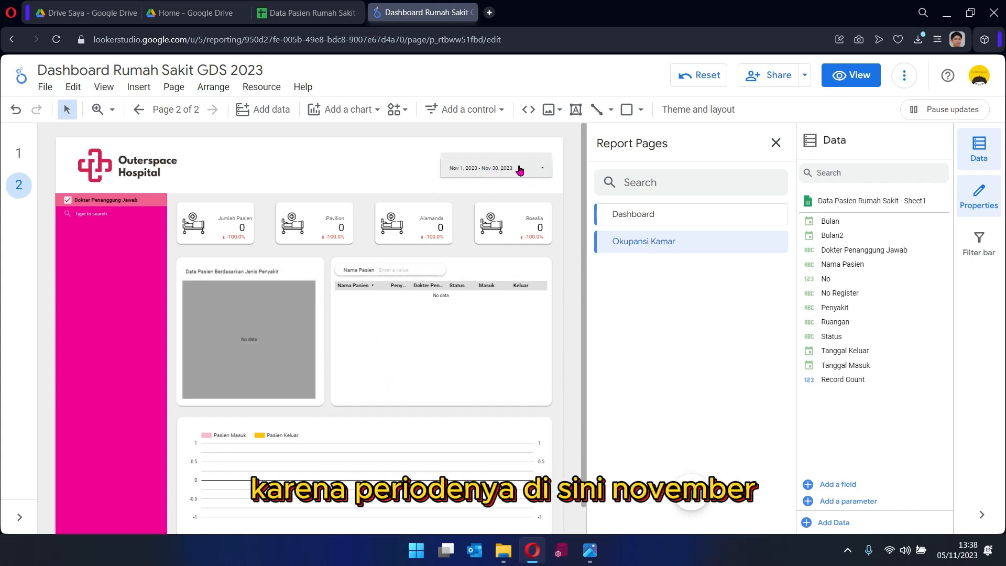
# Check the latest admission and discharge dates in Sheet1 of the Data Pasien Rumah Sakit spreadsheet.
pyautogui.click(290, 14)
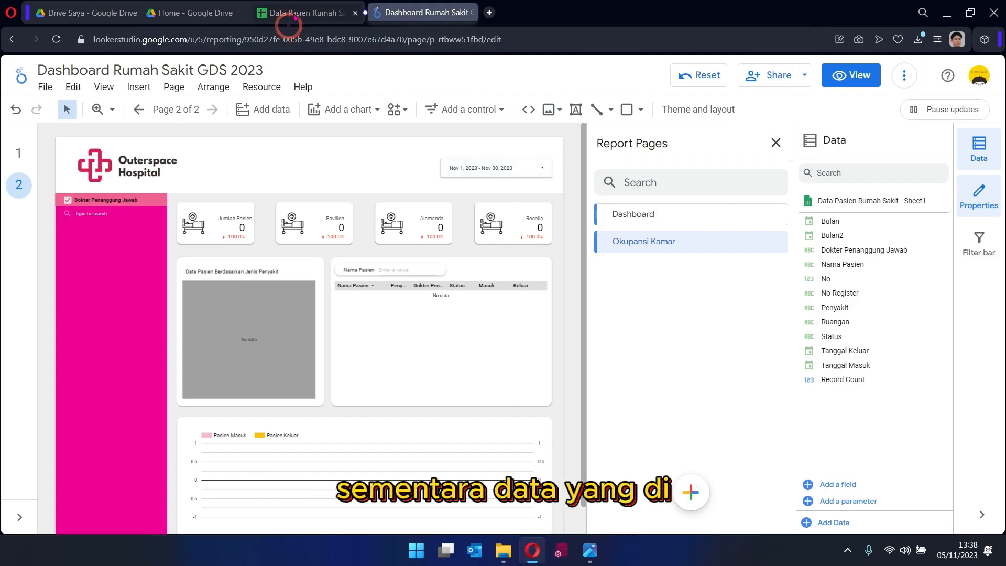
pyautogui.scroll(-20, 256, 293)
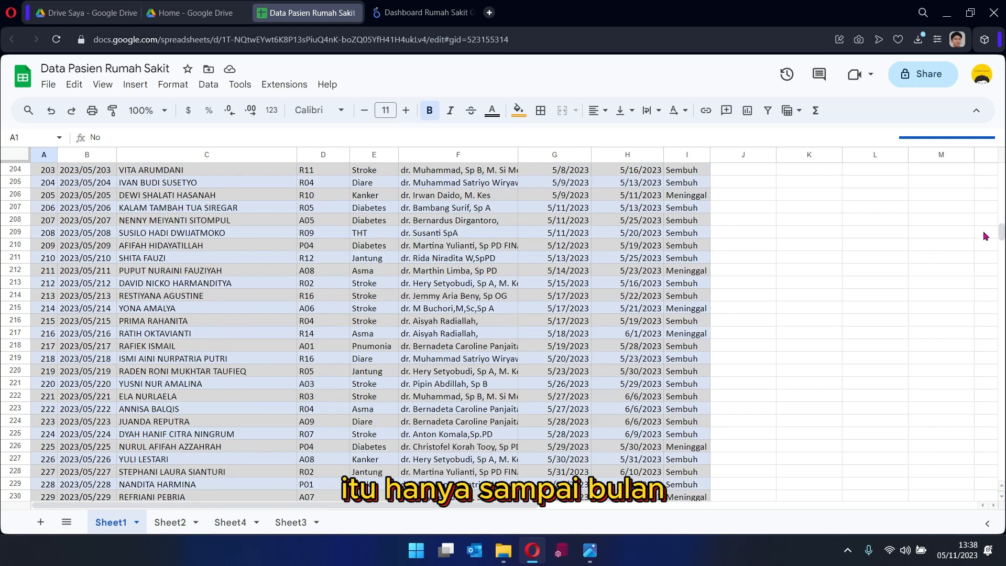
pyautogui.moveTo(1003, 232)
pyautogui.mouseDown()
pyautogui.moveTo(1003, 396)
pyautogui.moveTo(1003, 245)
pyautogui.mouseUp()
pyautogui.scroll(-15, 555, 467)
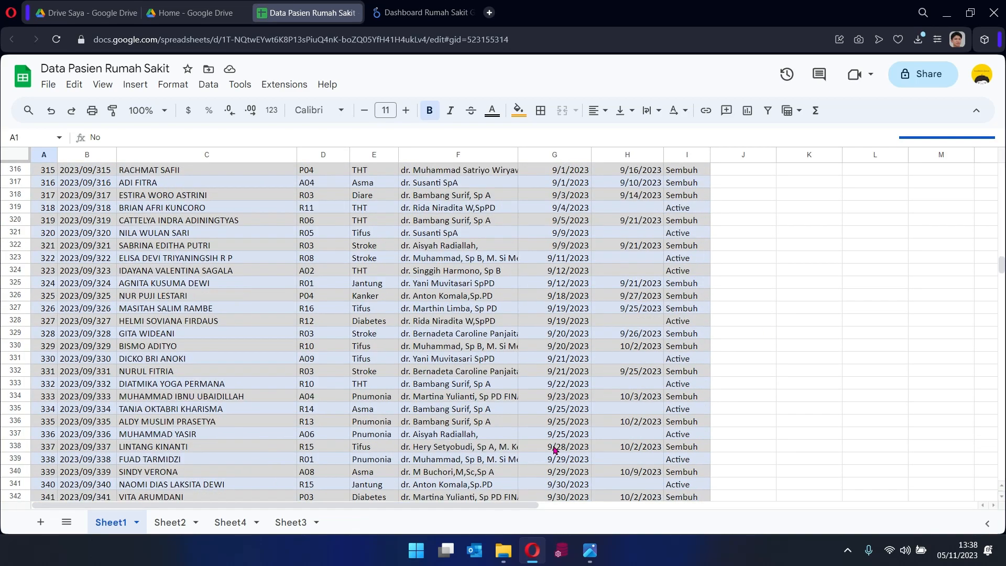
# Back in Looker Studio, set the date range control on the Okupansi Kamar page to Sep 1, 2023 - Nov 30, 2023.
pyautogui.click(432, 12)
pyautogui.click(524, 168)
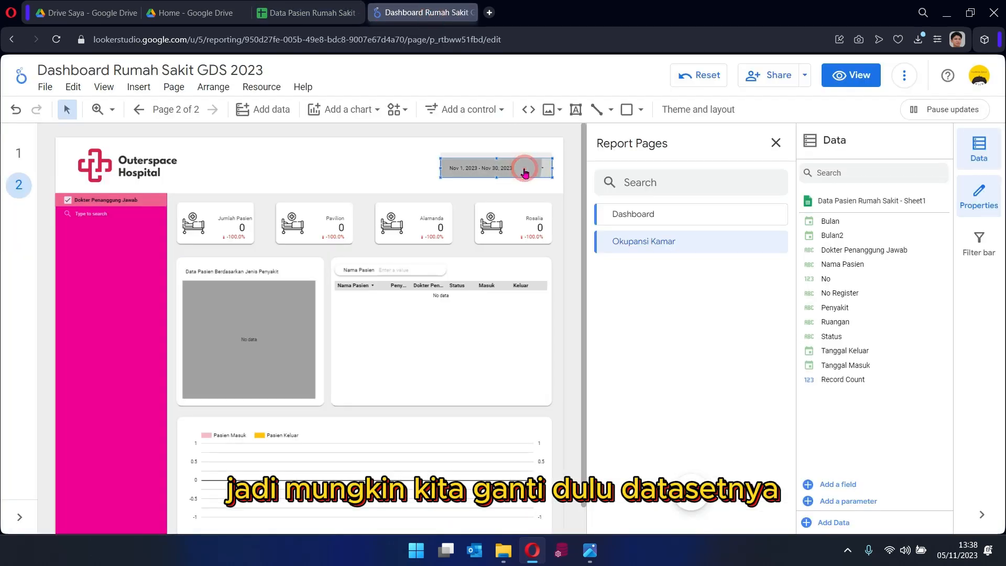
pyautogui.click(509, 168)
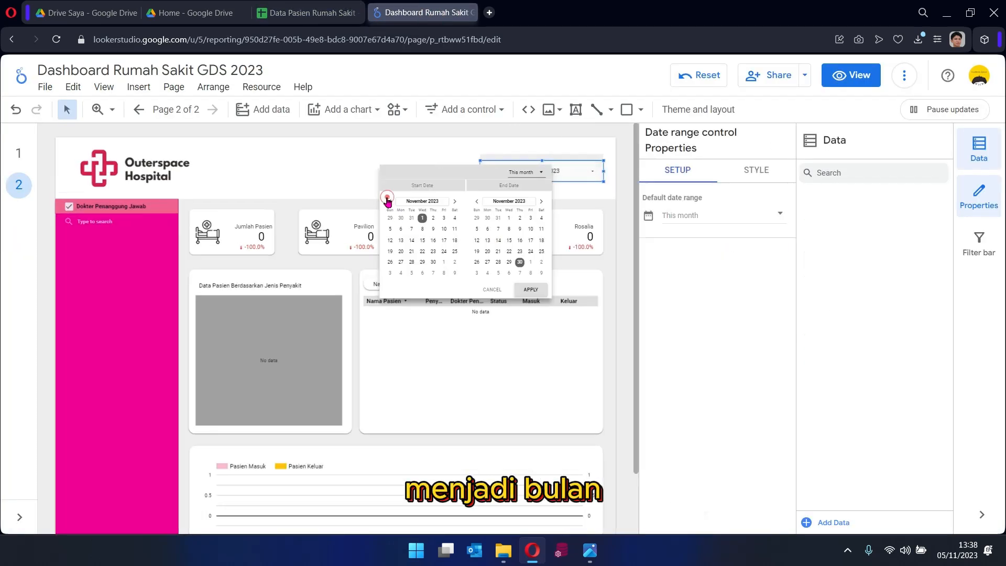
pyautogui.click(390, 202)
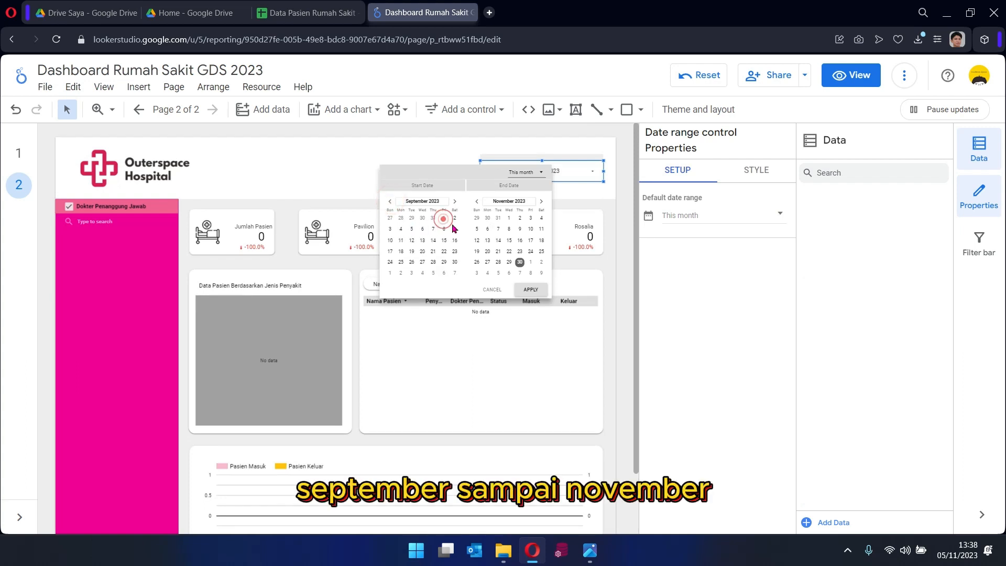
pyautogui.click(443, 217)
pyautogui.click(529, 290)
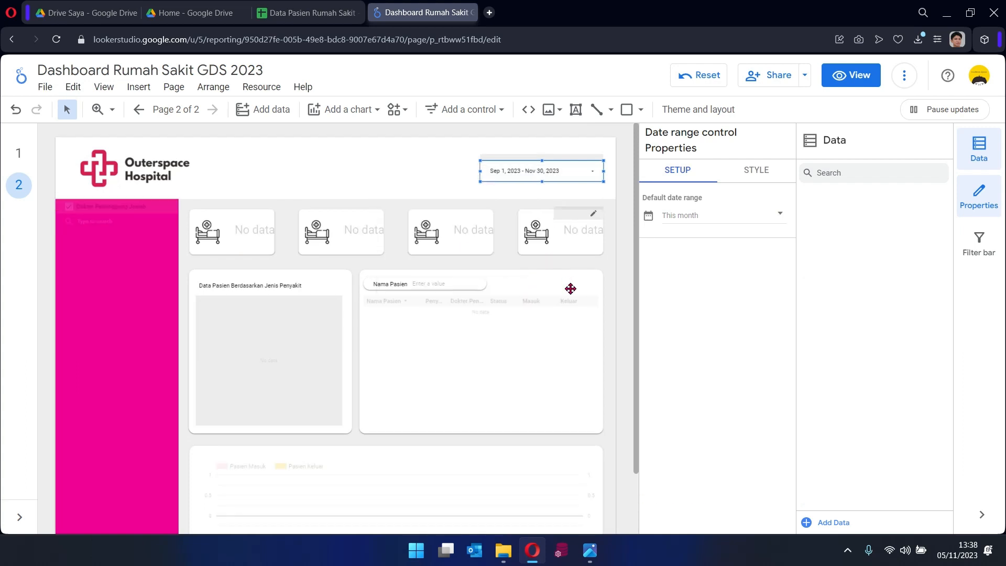
pyautogui.click(621, 225)
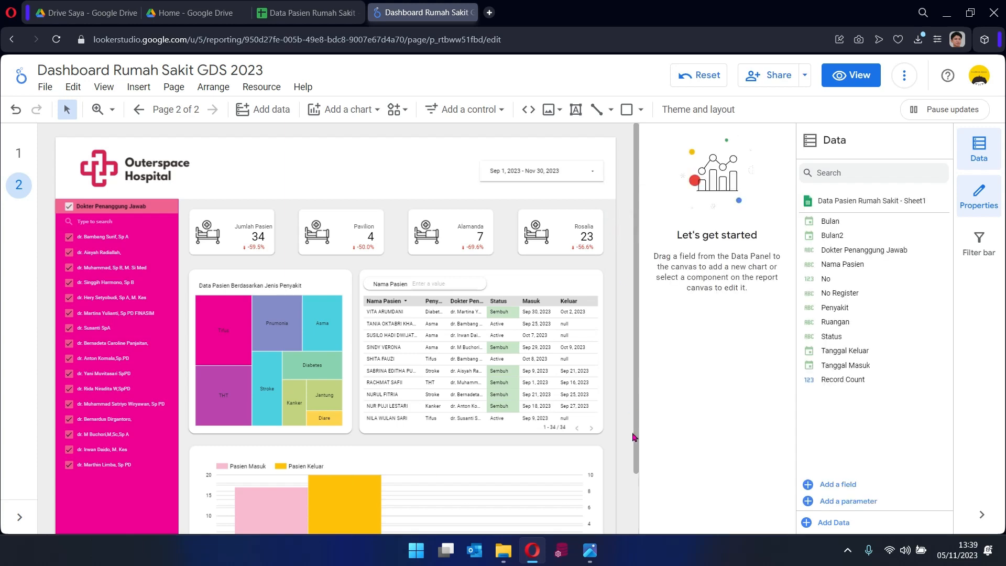
# Switch to Photos and examine the room availability layout in the Desktop - 2.png mockup.
pyautogui.click(589, 550)
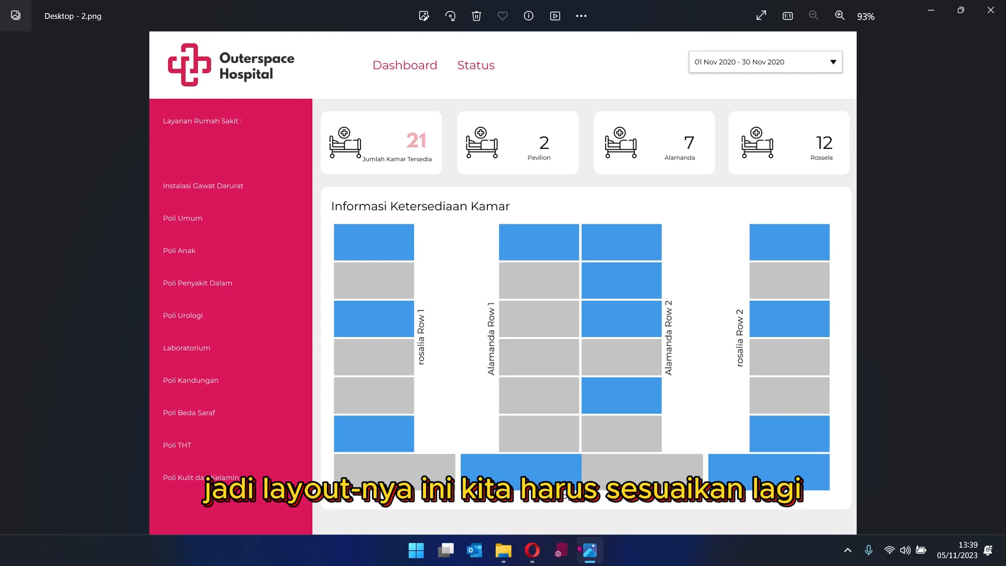
# Back in Looker Studio, delete the Dokter Penanggung Jawab control, the patient table with its name search, and the Pasien Masuk/Pasien Keluar chart with their backgrounds.
pyautogui.moveTo(525, 548)
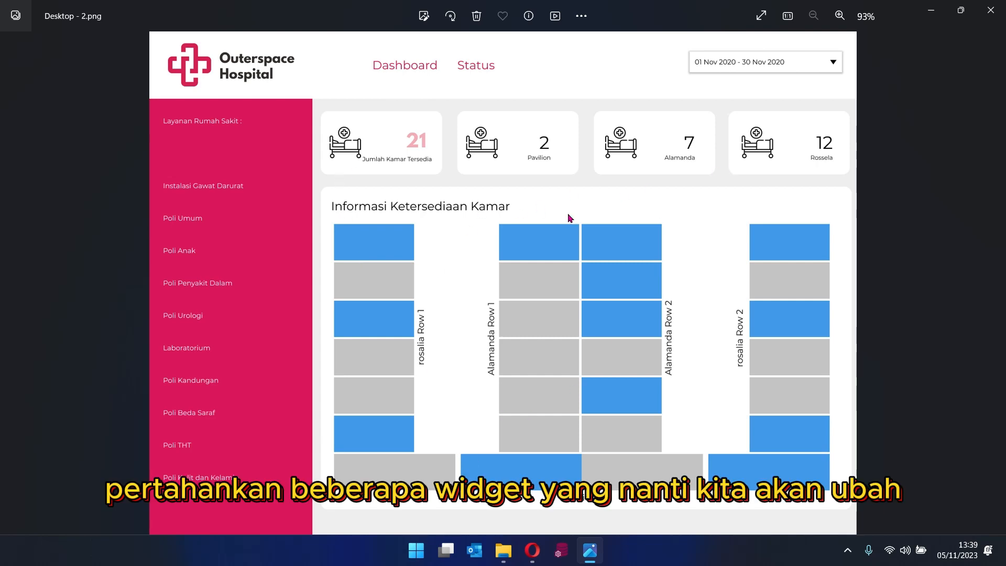
pyautogui.moveTo(532, 550)
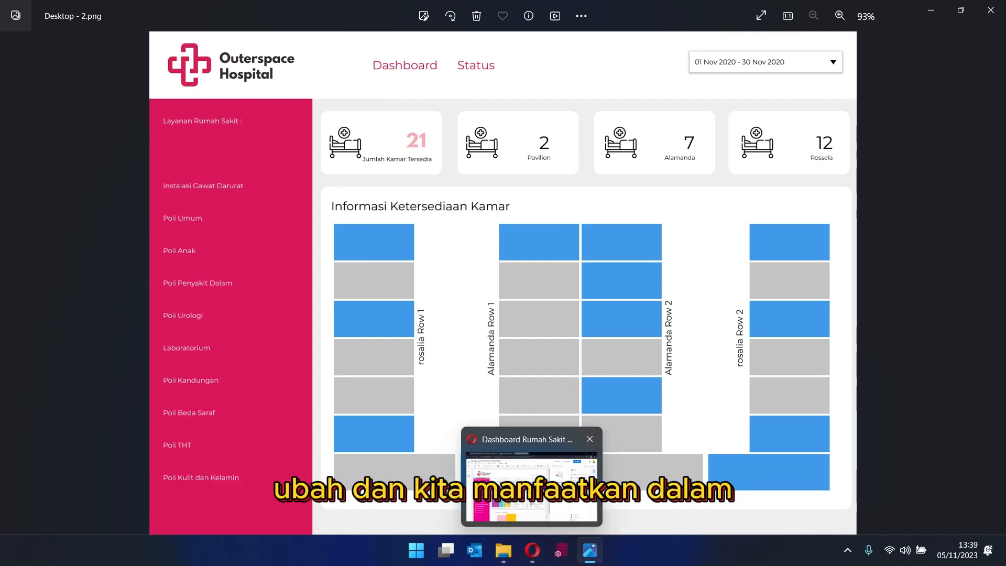
pyautogui.click(532, 487)
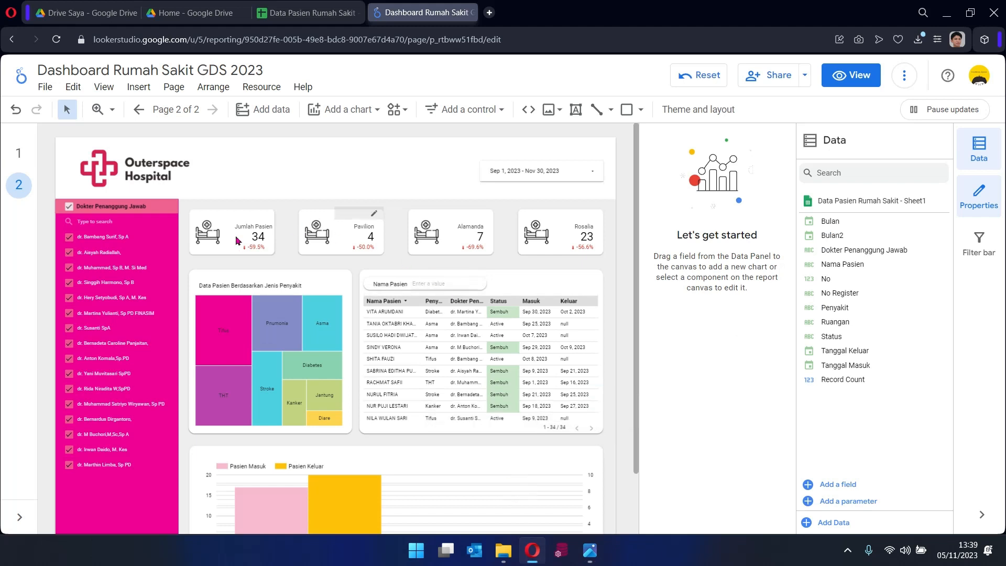
pyautogui.click(111, 267)
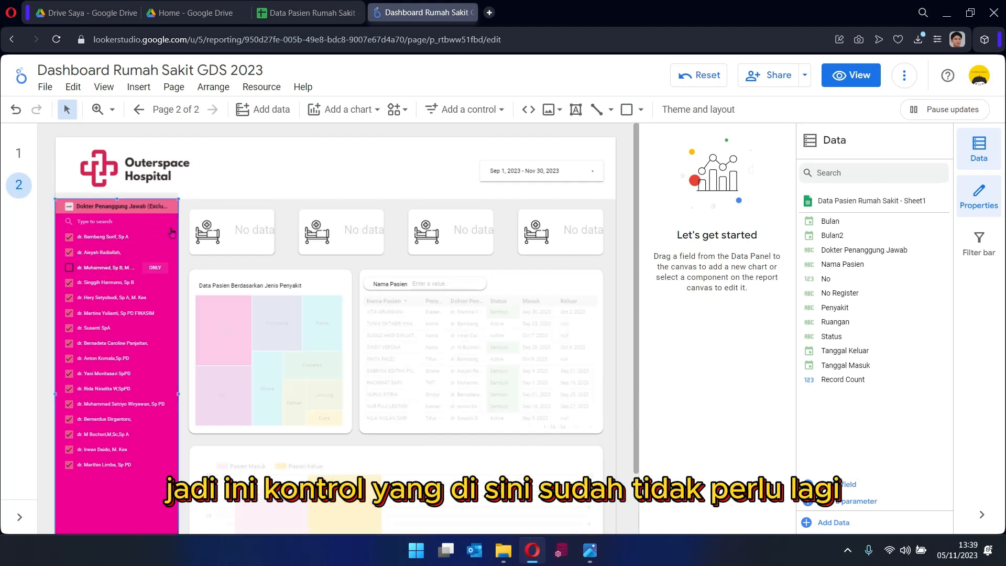
pyautogui.click(194, 245)
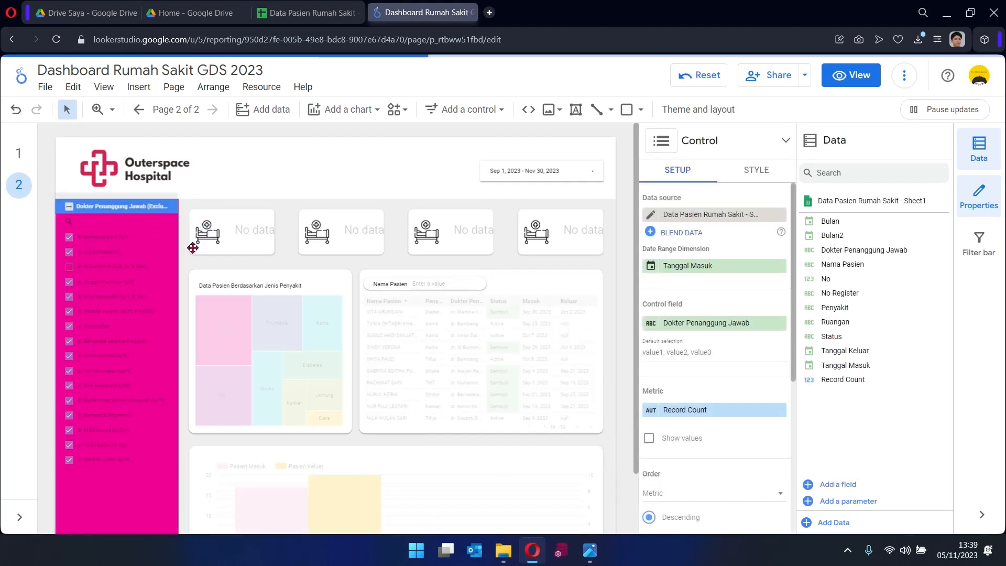
pyautogui.press('Delete')
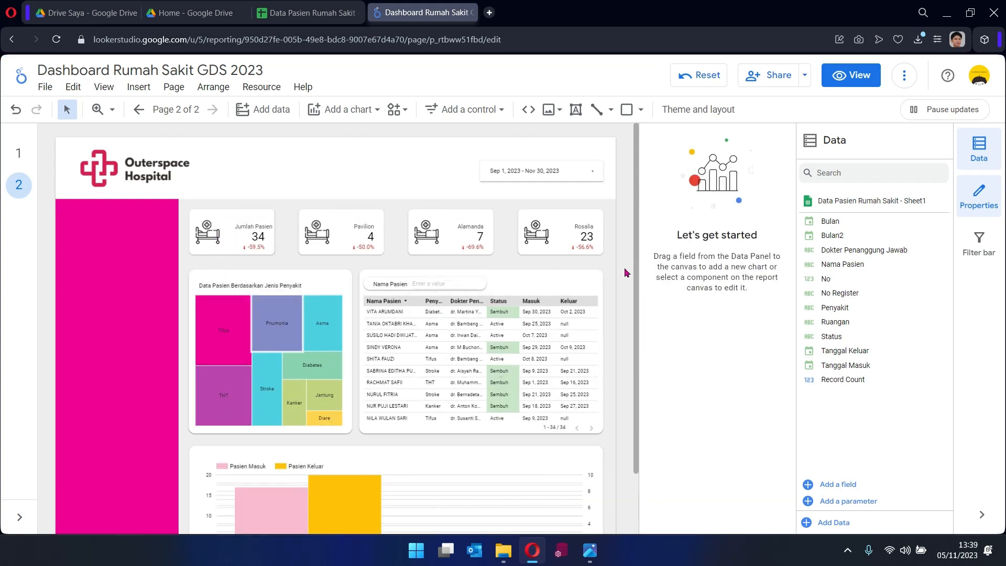
pyautogui.moveTo(626, 265); pyautogui.dragTo(363, 543)
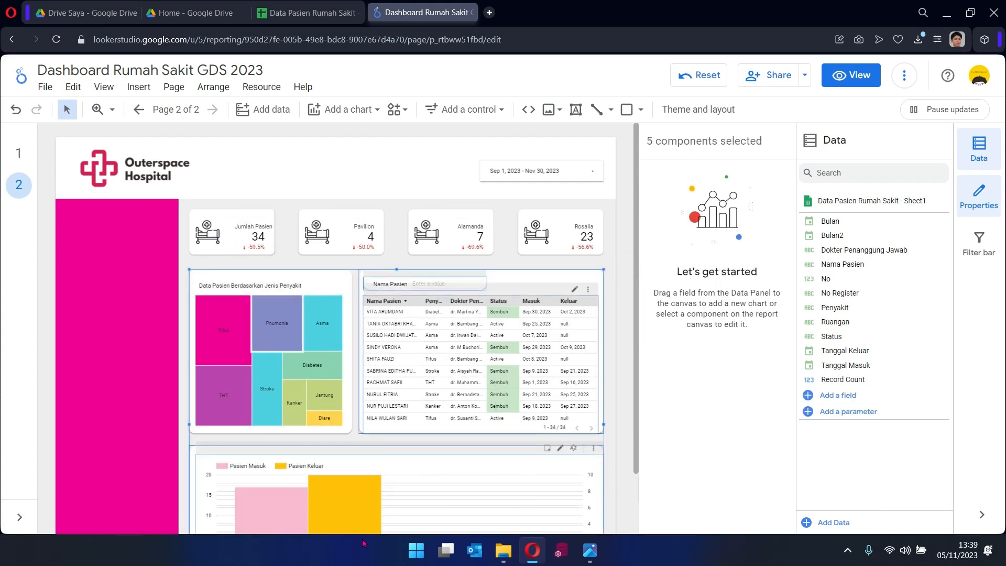
pyautogui.press('Delete')
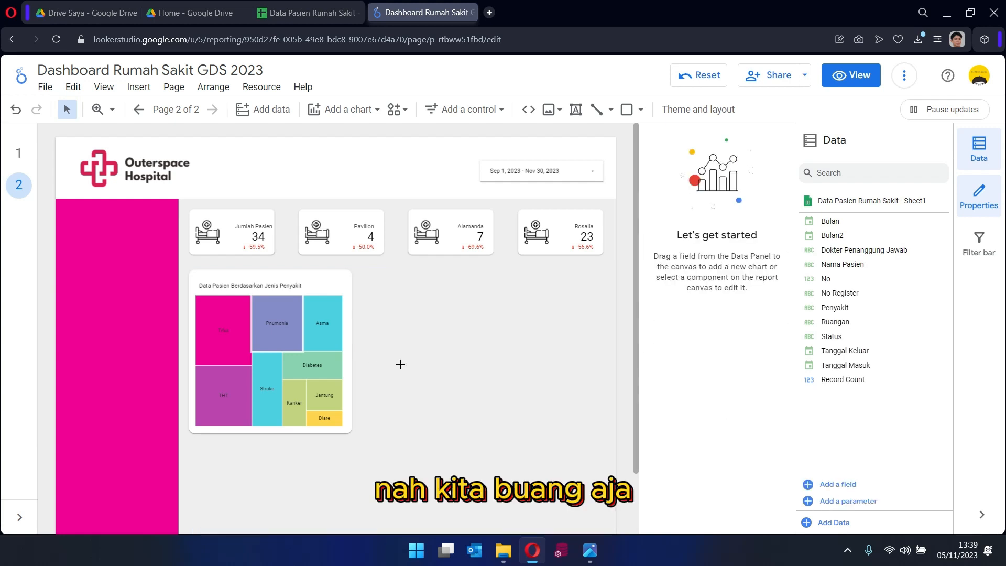
# Enlarge the white background rectangle behind the treemap to span the full width of the four scorecards and reach near the page's lower edge.
pyautogui.scroll(-2, 400, 363)
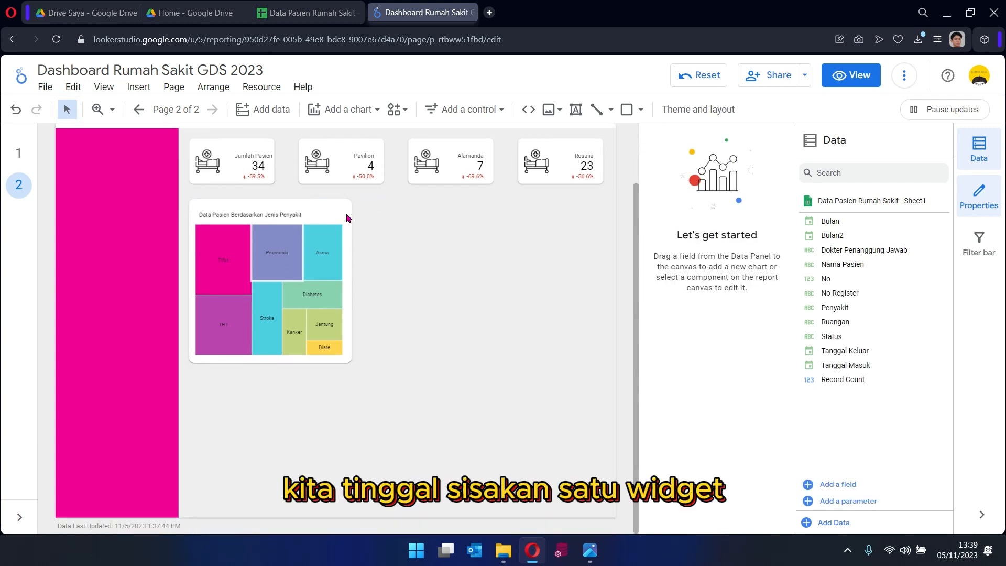
pyautogui.click(343, 209)
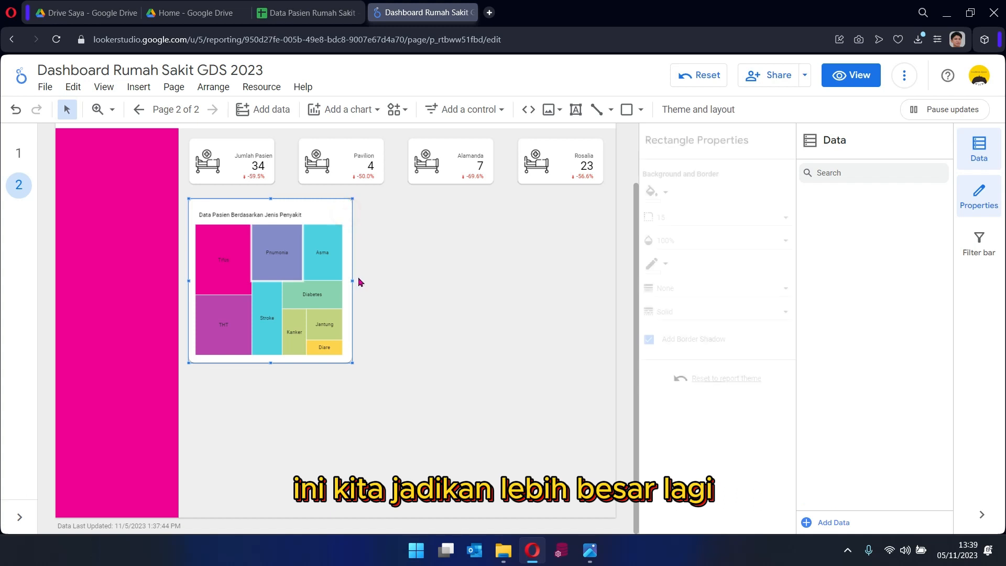
pyautogui.moveTo(352, 282); pyautogui.dragTo(602, 223)
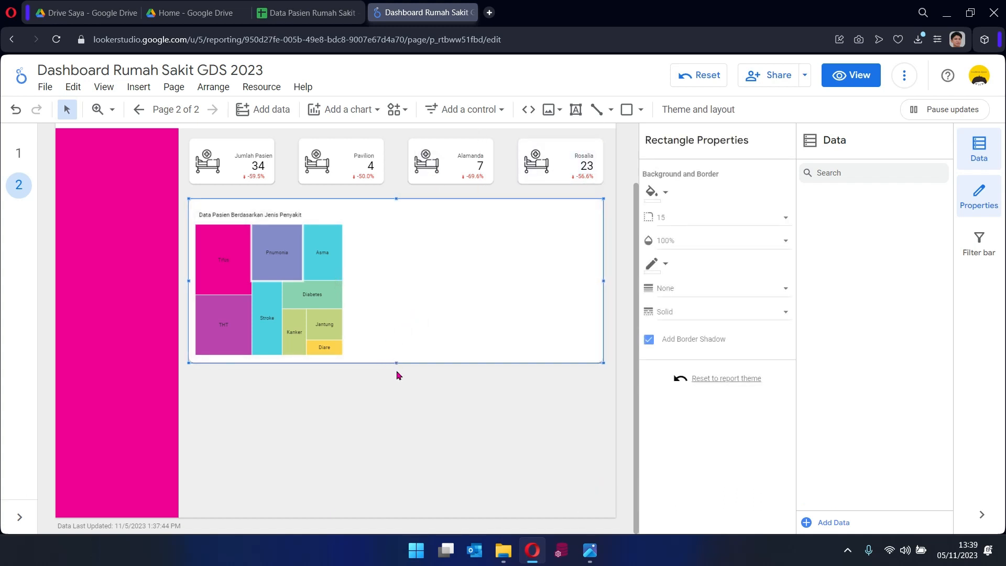
pyautogui.moveTo(396, 367); pyautogui.dragTo(390, 510)
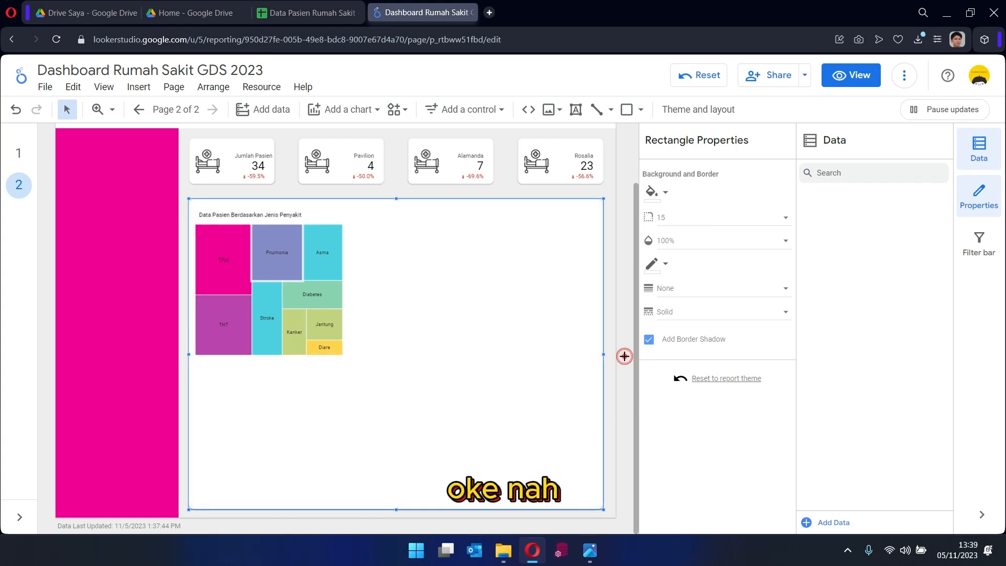
pyautogui.click(625, 357)
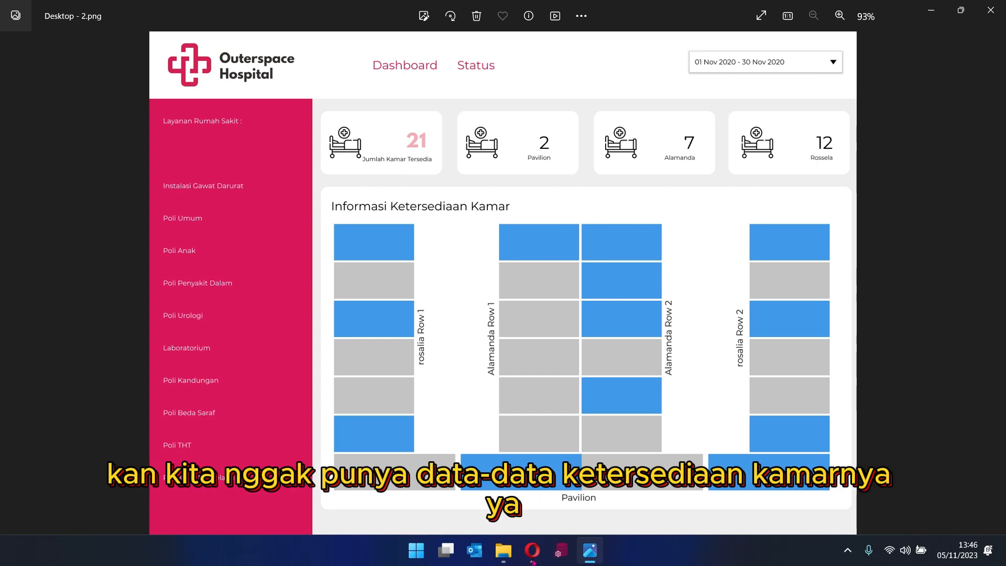
# Switch to the Data Pasien Rumah Sakit spreadsheet and examine the room, date and status columns of the patient records in Sheet1.
pyautogui.moveTo(533, 556)
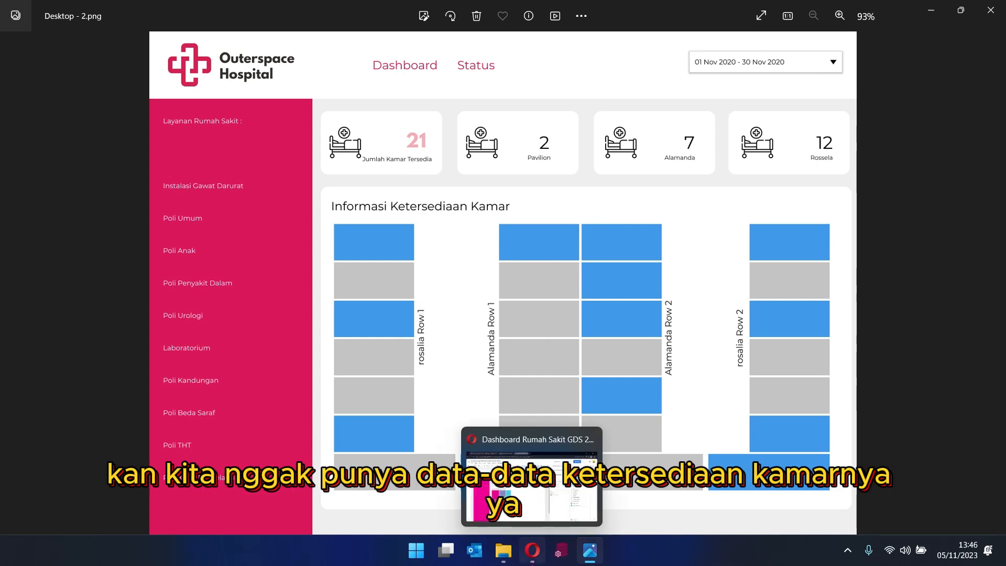
pyautogui.click(532, 496)
pyautogui.click(292, 16)
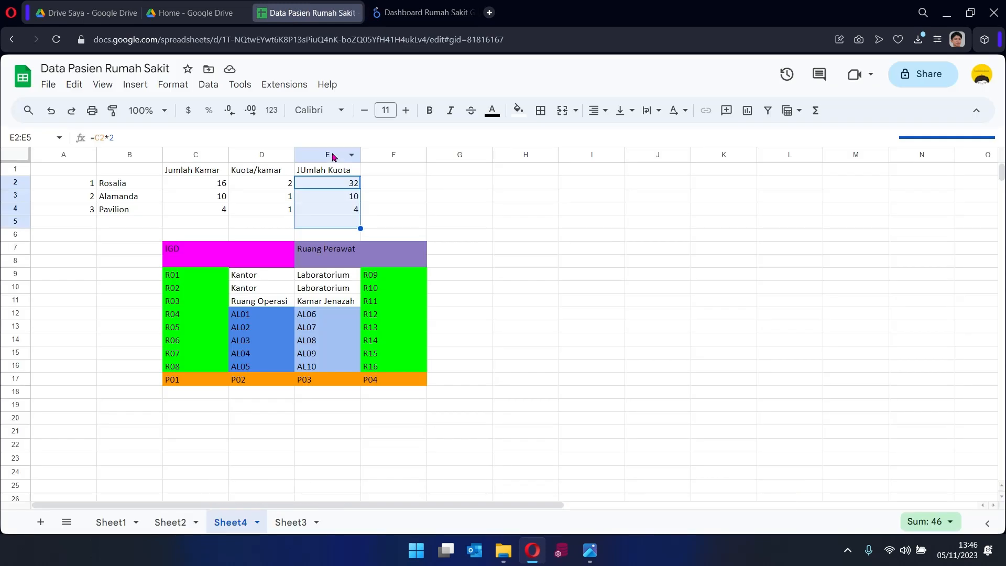
pyautogui.click(102, 523)
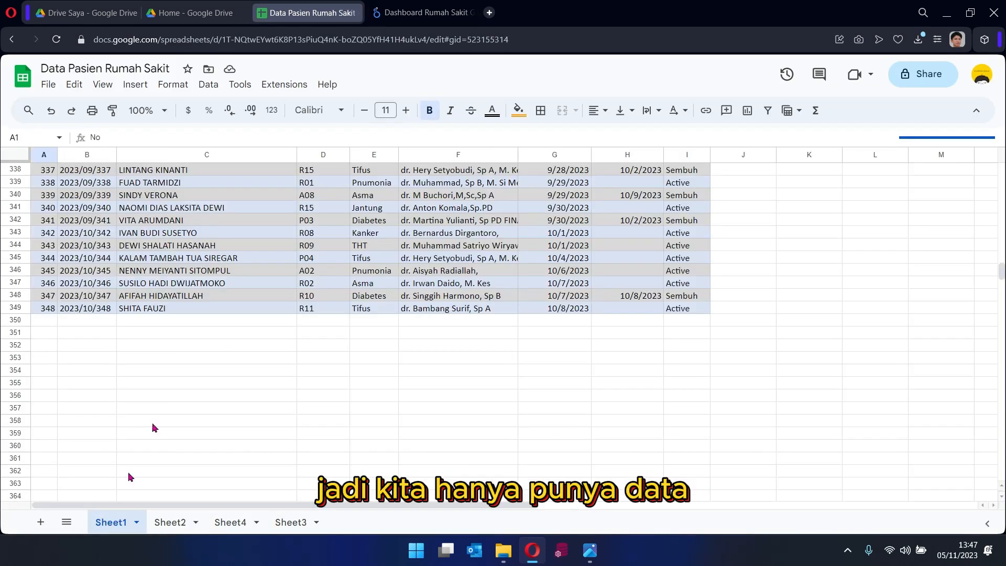
pyautogui.scroll(20, 231, 249)
pyautogui.scroll(20, 231, 249)
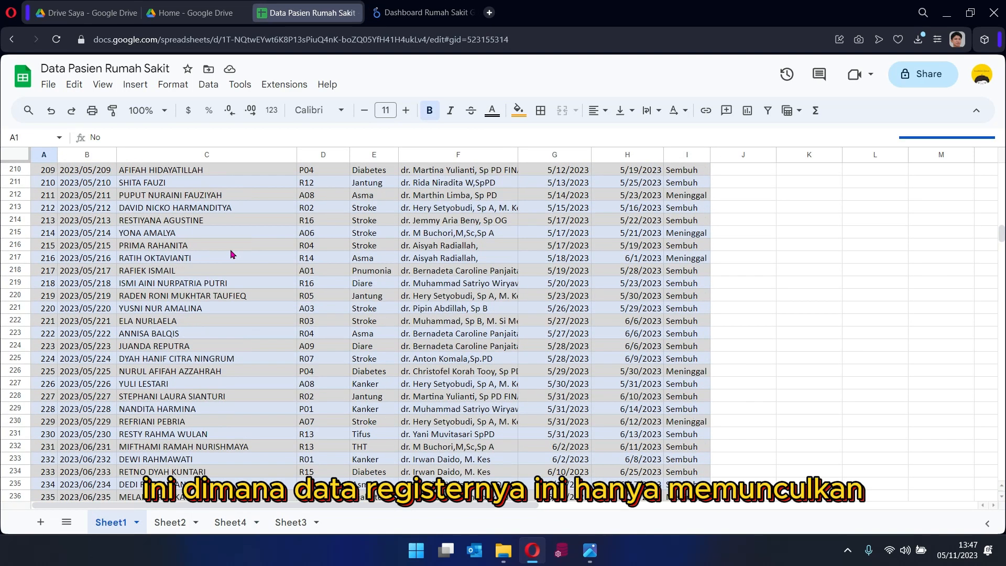
pyautogui.scroll(18, 230, 250)
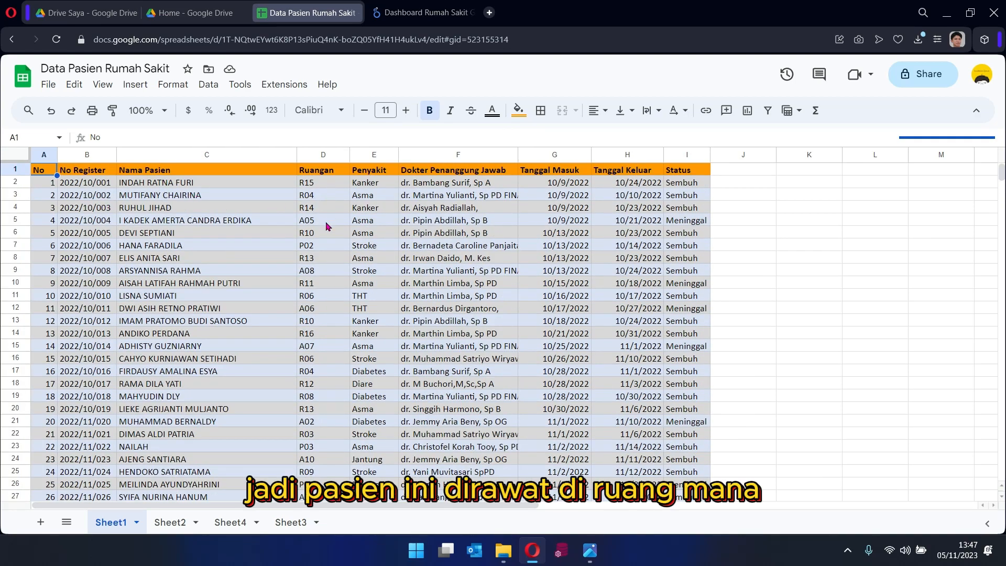
pyautogui.scroll(-12, 326, 227)
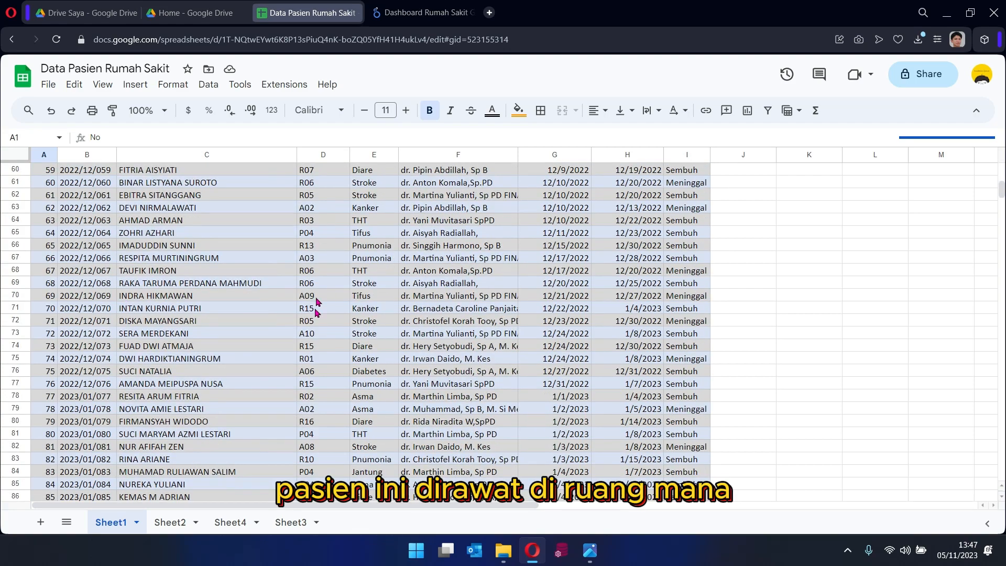
pyautogui.scroll(-20, 274, 313)
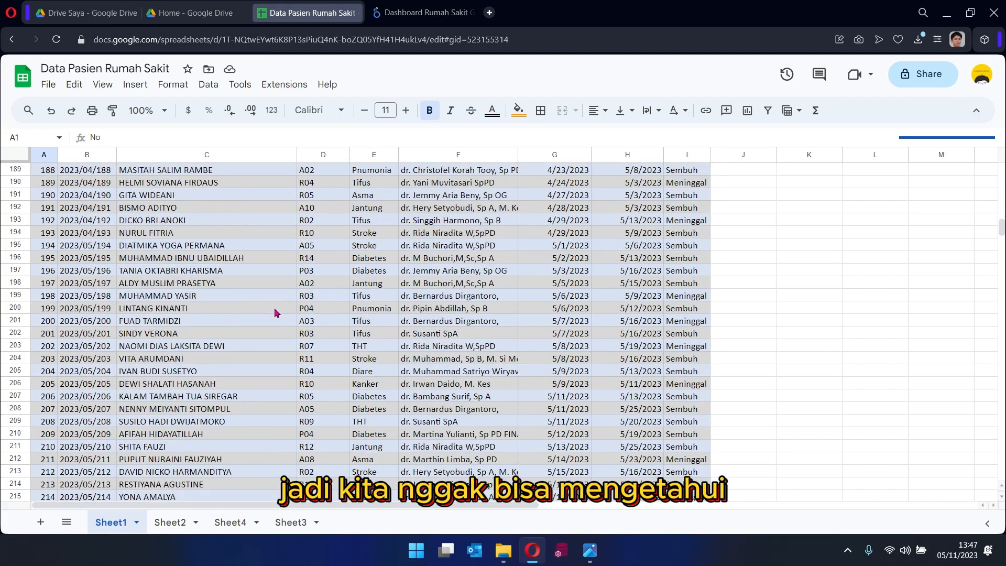
pyautogui.scroll(-20, 274, 309)
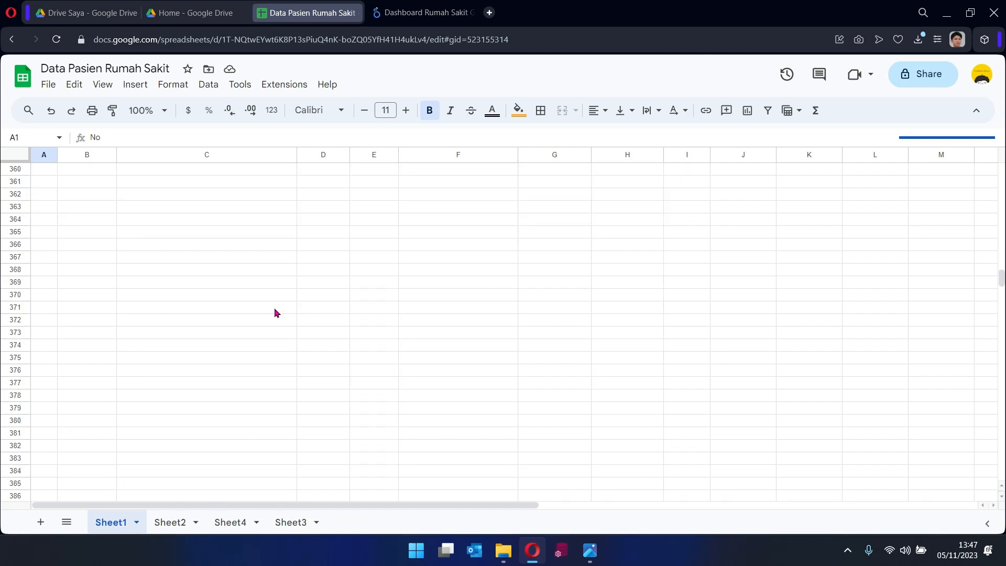
pyautogui.scroll(6, 276, 313)
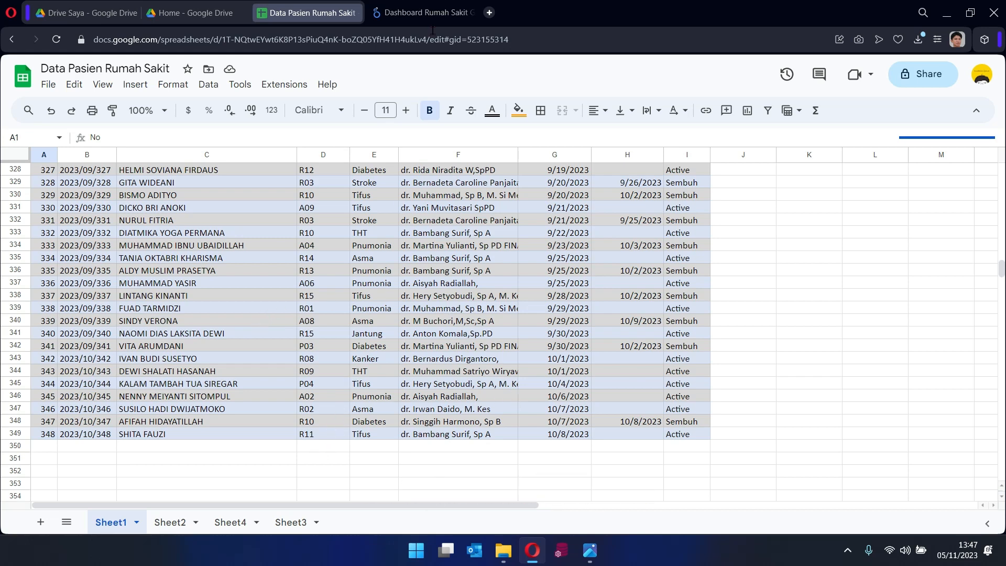
# Examine the room counts, quota per room and total quota for Rosalia, Alamanda and Pavilion in Sheet4.
pyautogui.click(224, 527)
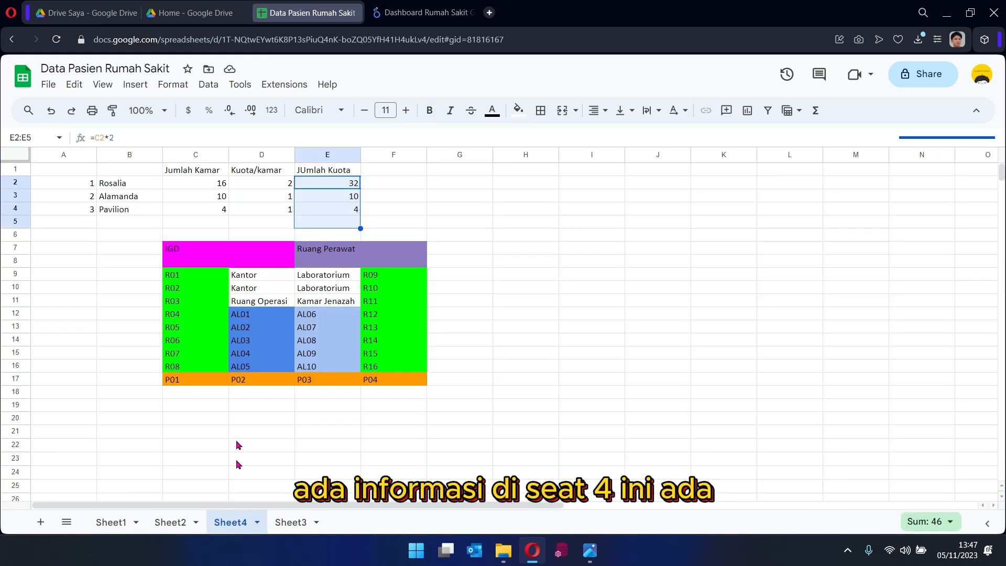
pyautogui.click(188, 211)
pyautogui.moveTo(202, 184); pyautogui.dragTo(205, 224)
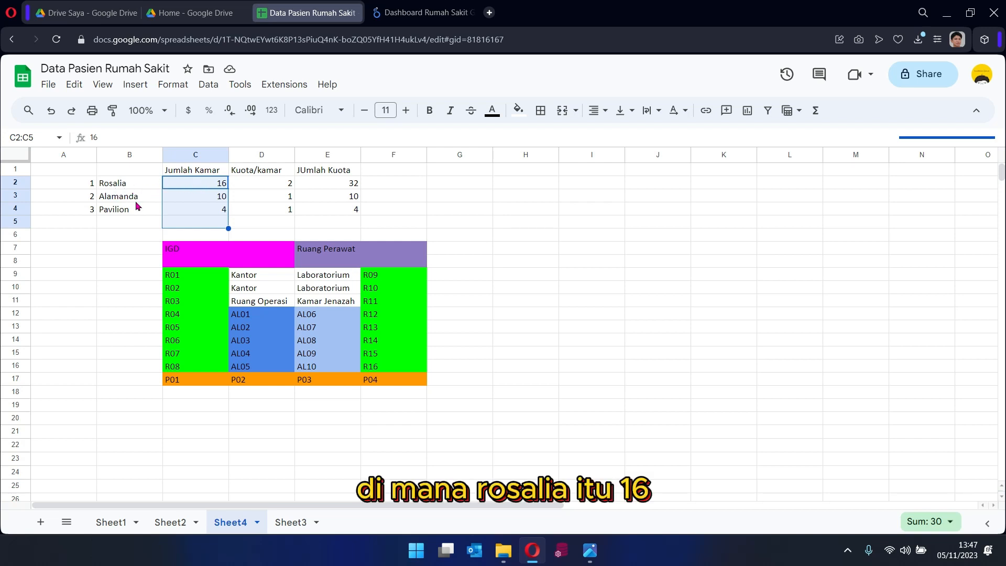
pyautogui.click(210, 185)
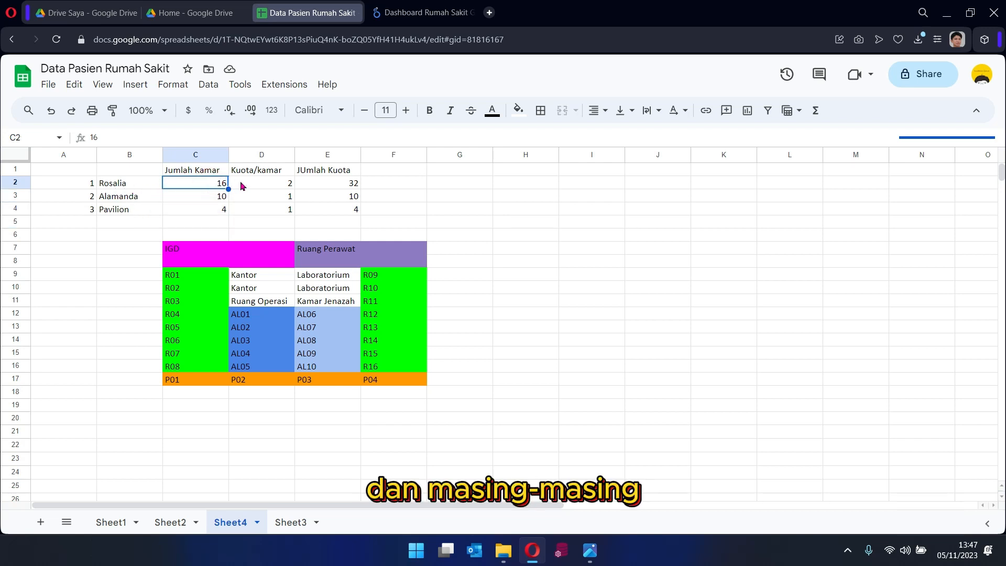
pyautogui.click(289, 183)
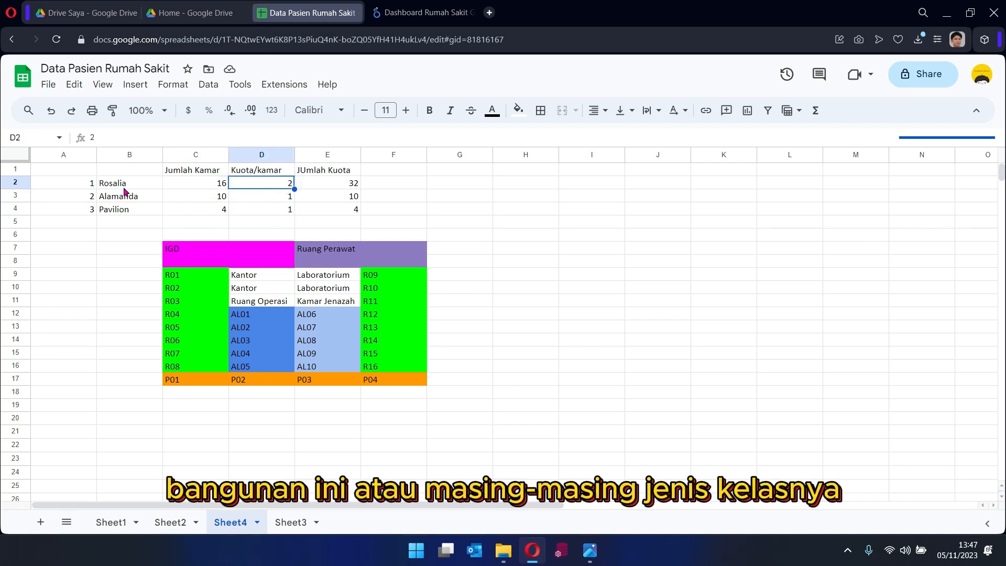
pyautogui.click(278, 197)
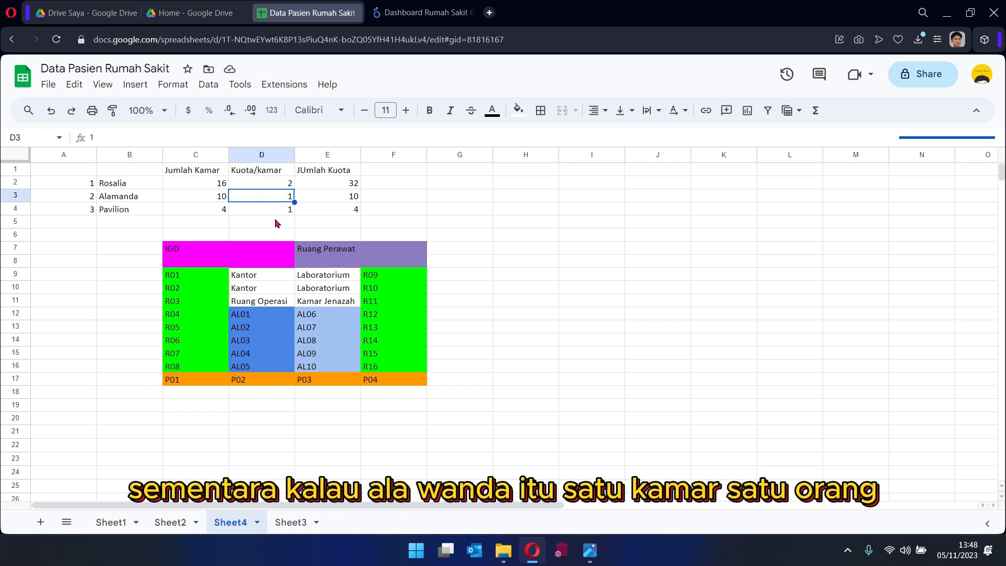
pyautogui.click(277, 212)
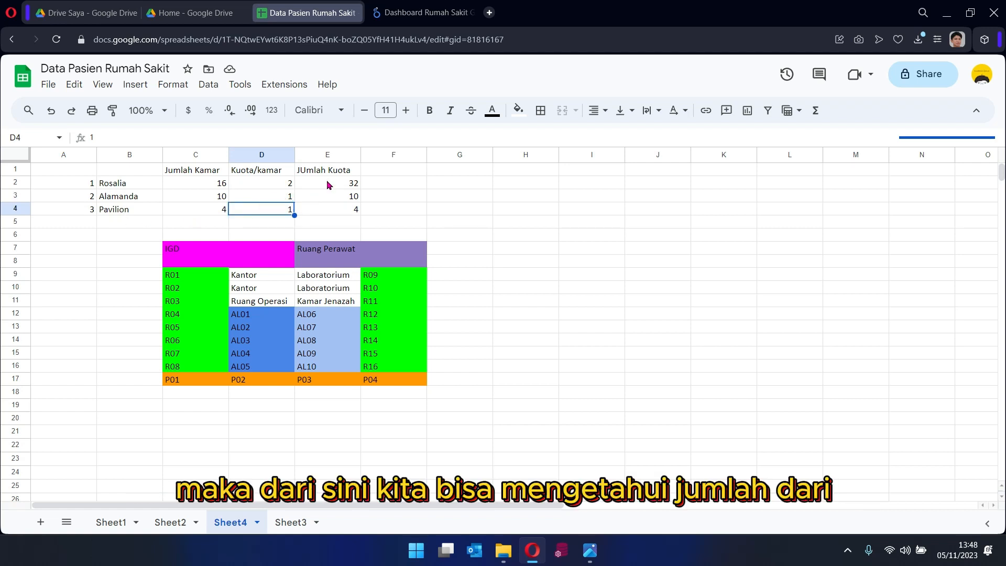
pyautogui.moveTo(329, 184); pyautogui.dragTo(328, 219)
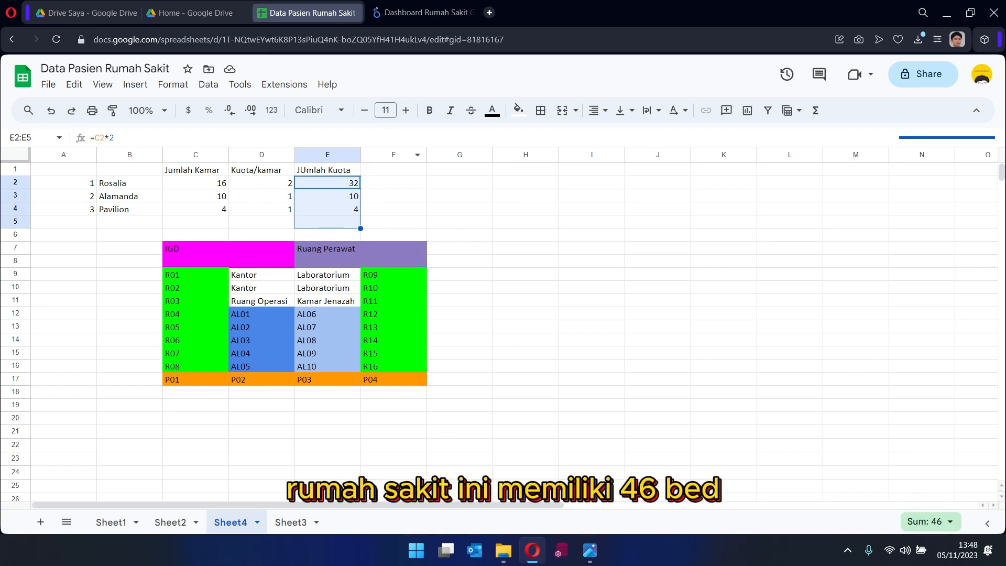
pyautogui.click(204, 194)
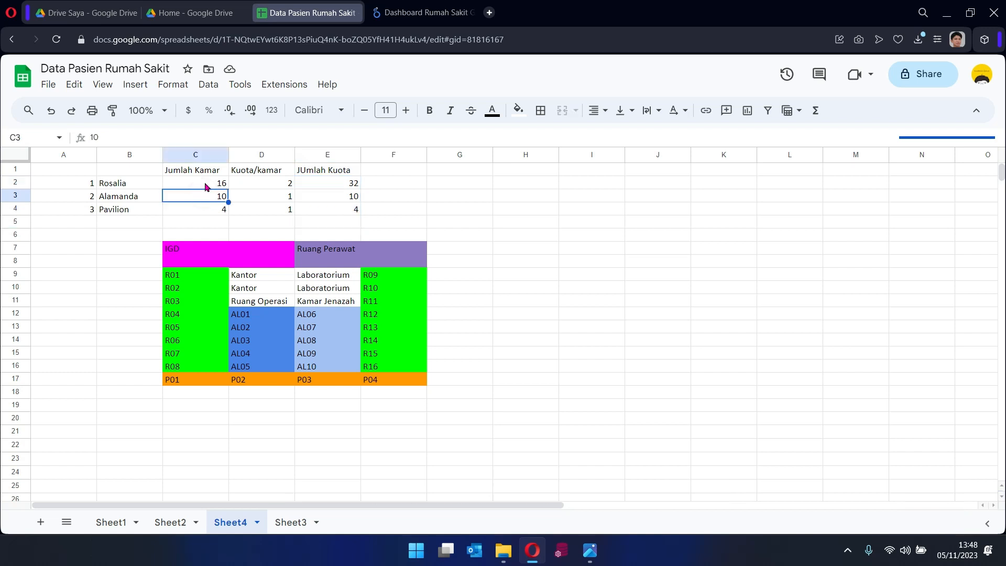
pyautogui.moveTo(205, 183); pyautogui.dragTo(204, 224)
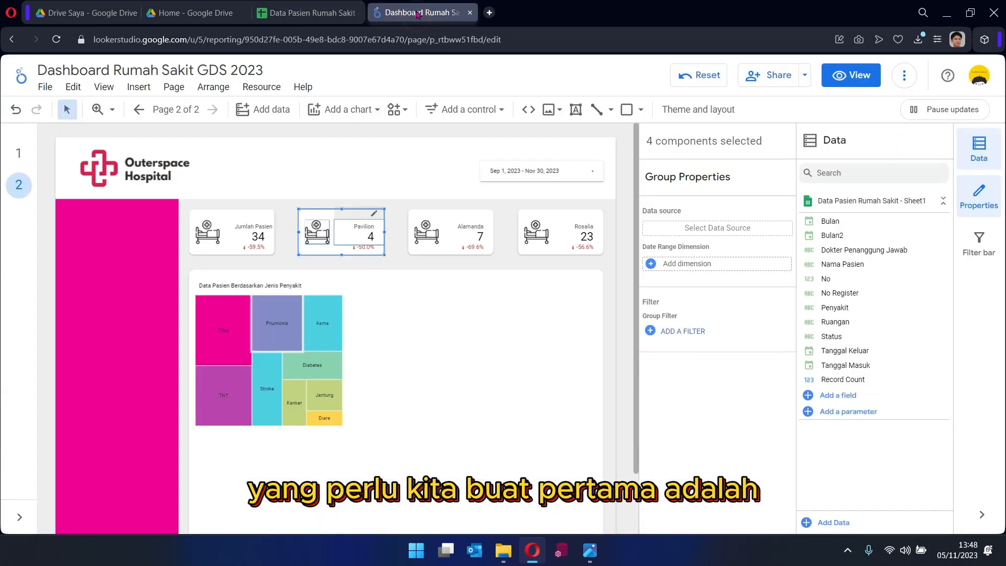
# Return to Looker Studio and compare the Jumlah Pasien scorecard with the Jumlah Kamar Tersedia card in the Desktop - 2.png mockup.
pyautogui.click(404, 8)
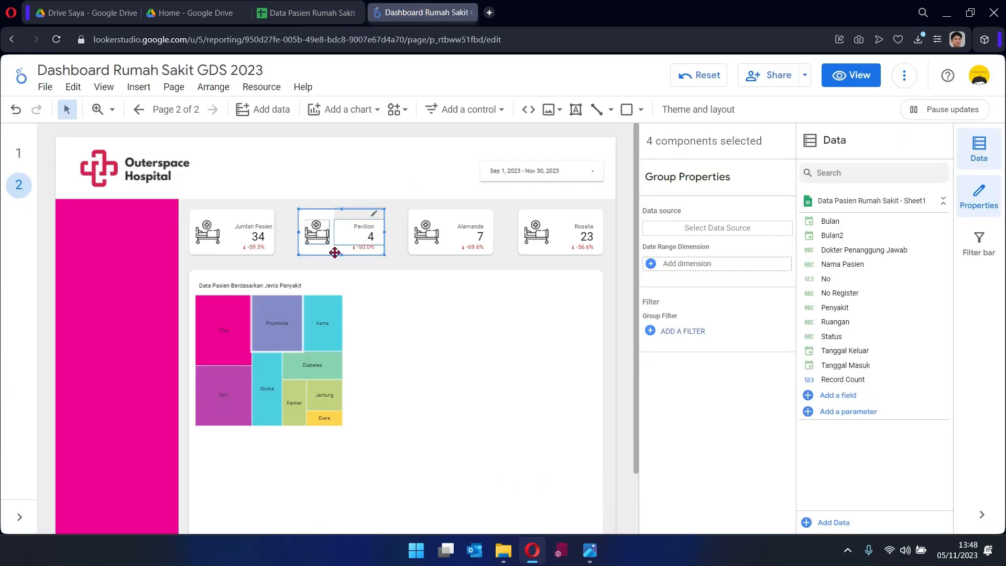
pyautogui.click(233, 225)
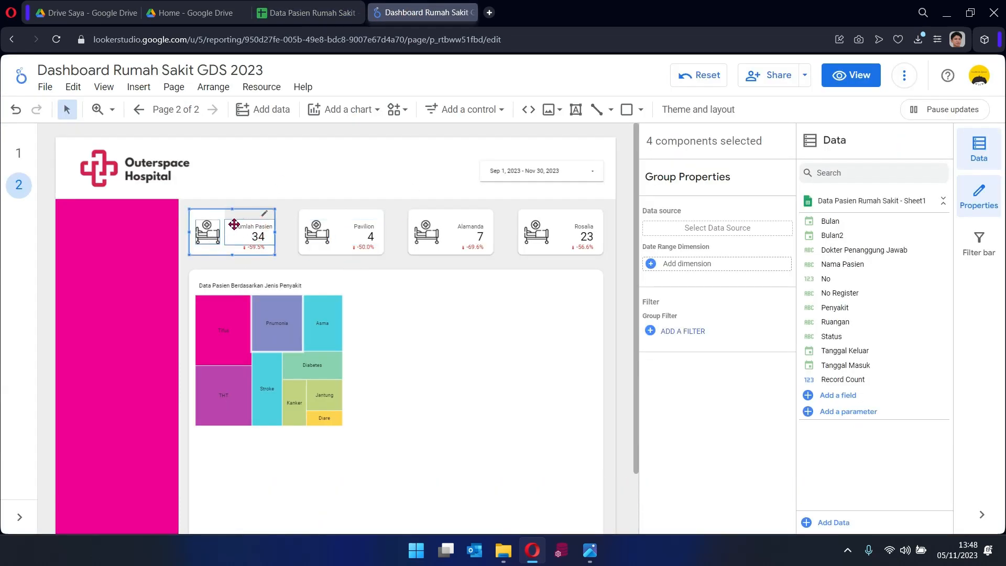
pyautogui.click(589, 551)
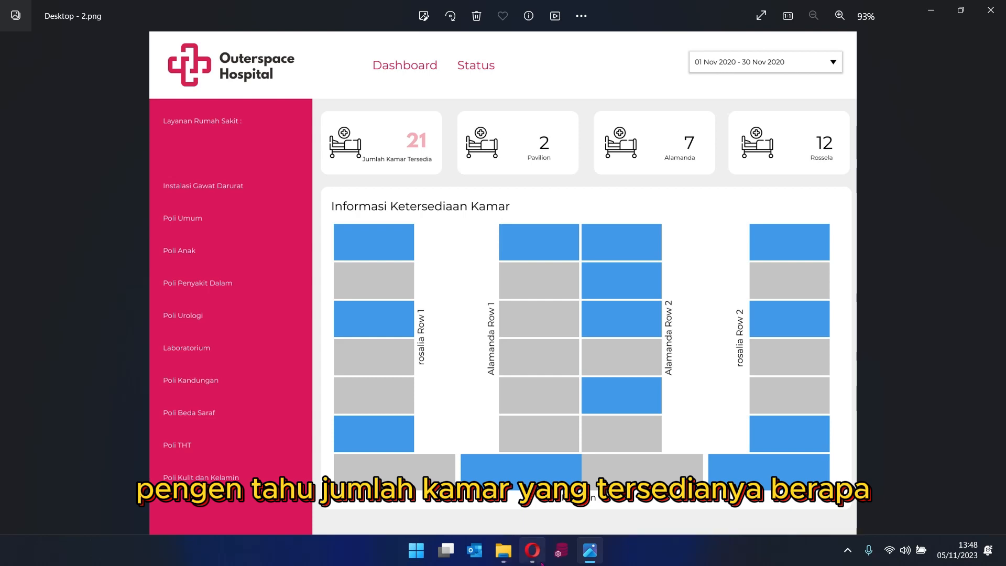
pyautogui.moveTo(537, 555)
pyautogui.click(508, 512)
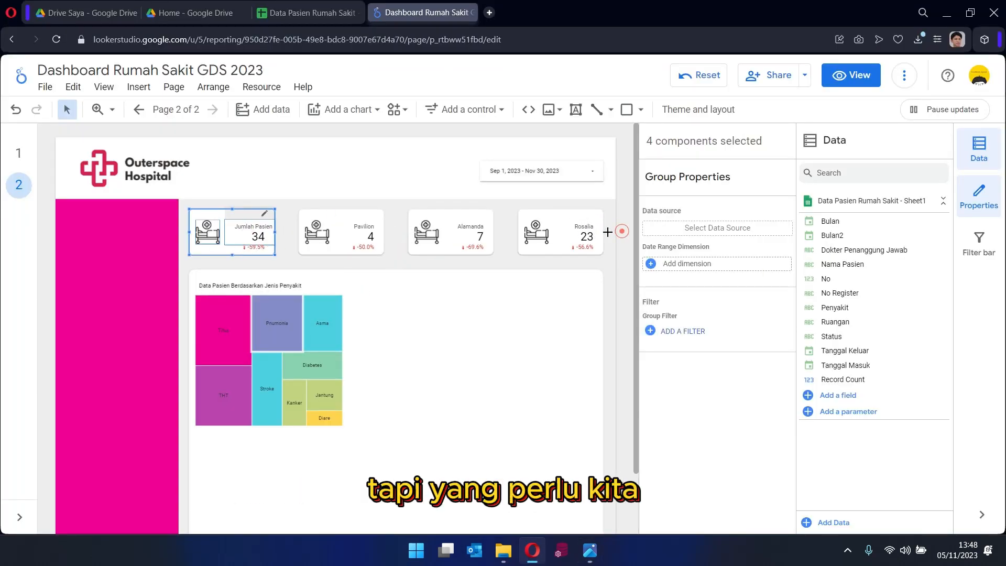
# Check the ward quota table in Sheet4 of the Data Pasien Rumah Sakit spreadsheet and return to Looker Studio.
pyautogui.click(251, 228)
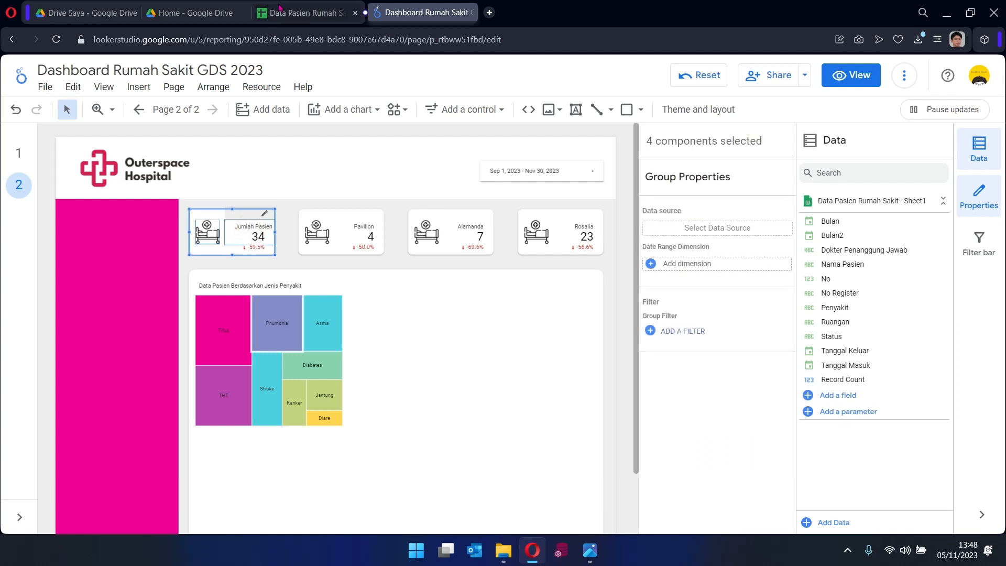
pyautogui.click(293, 12)
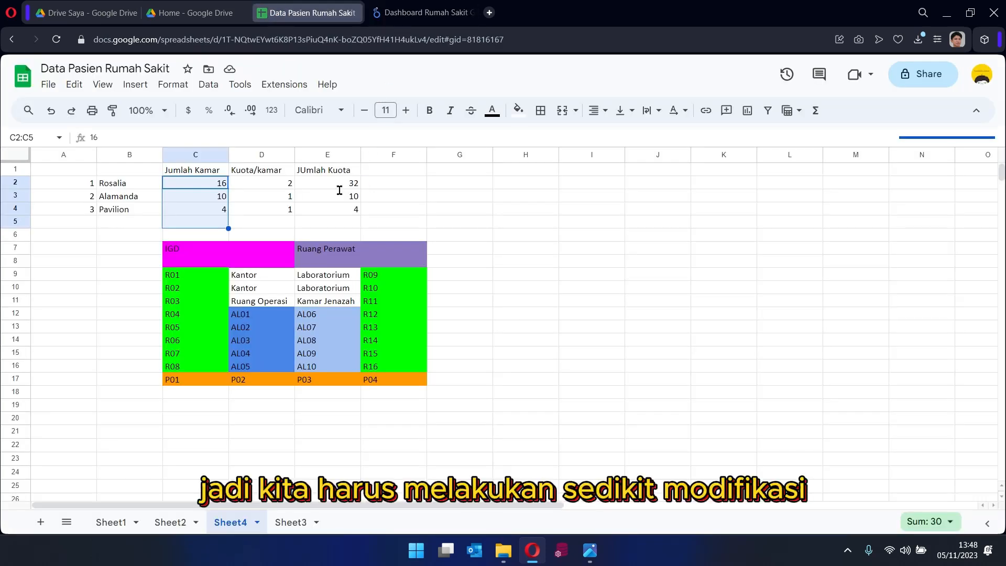
pyautogui.click(403, 11)
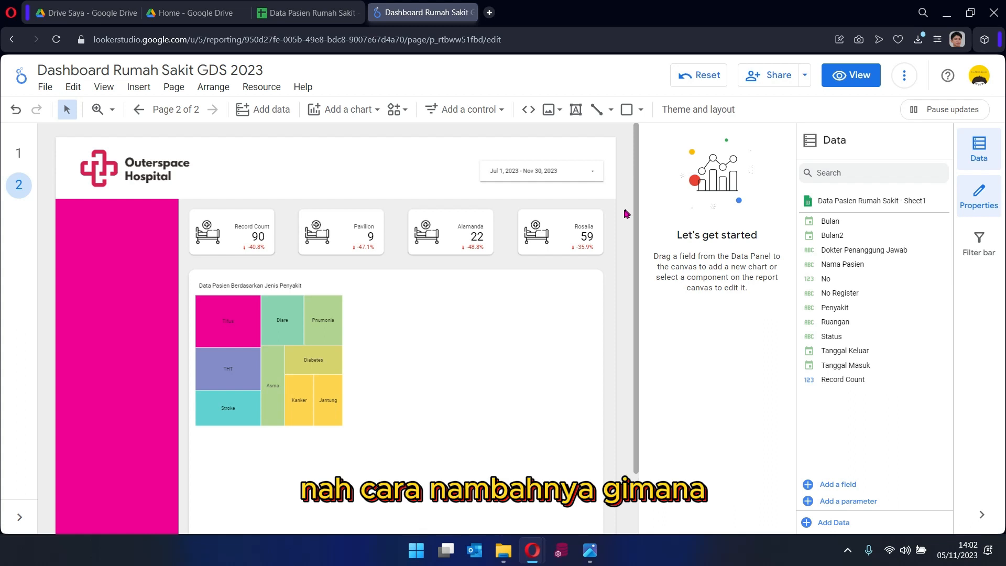
# Start a new calculated field named Jumlah Ruangan Yang Tersedia in the Sheet1 data source.
pyautogui.click(256, 238)
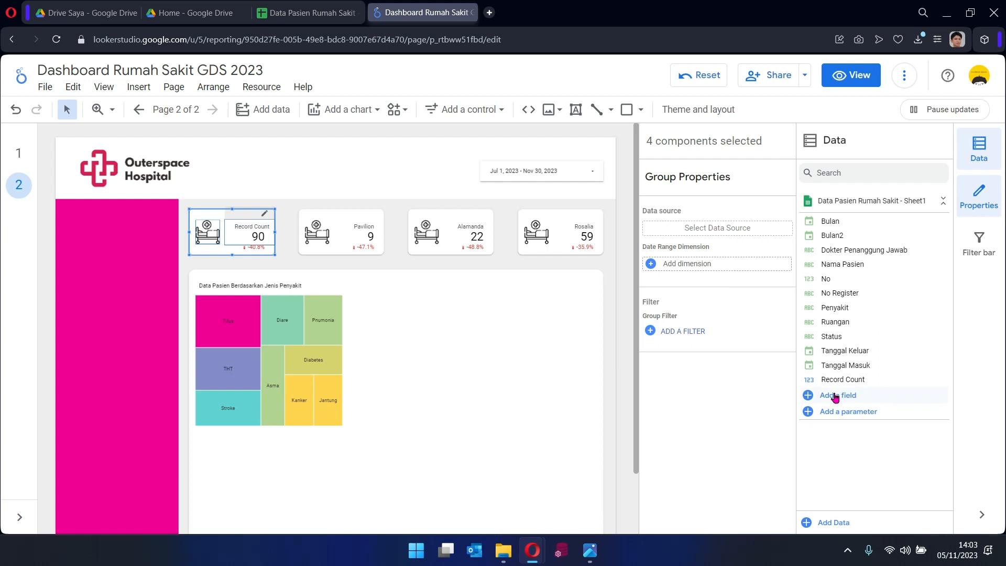
pyautogui.click(835, 396)
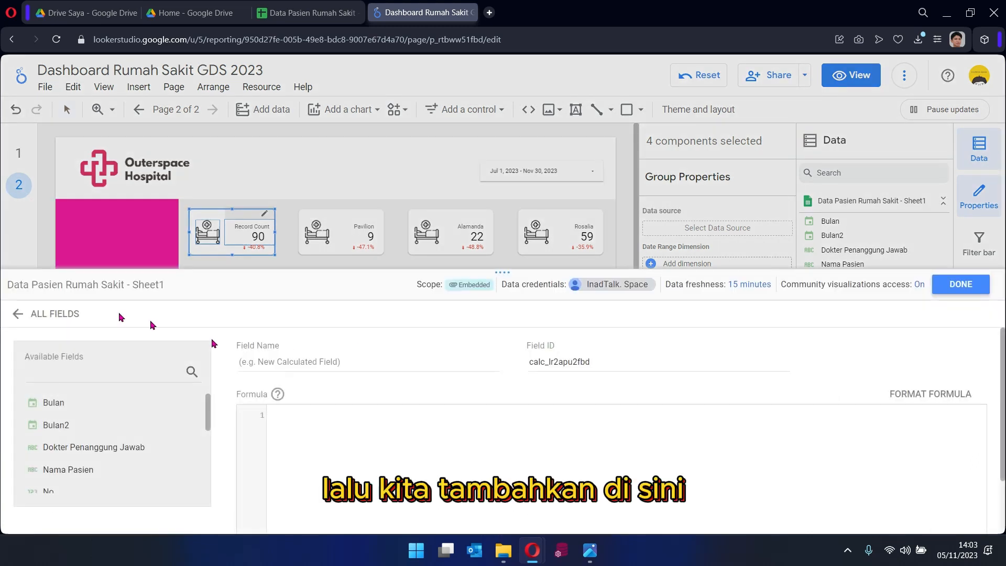
pyautogui.click(364, 361)
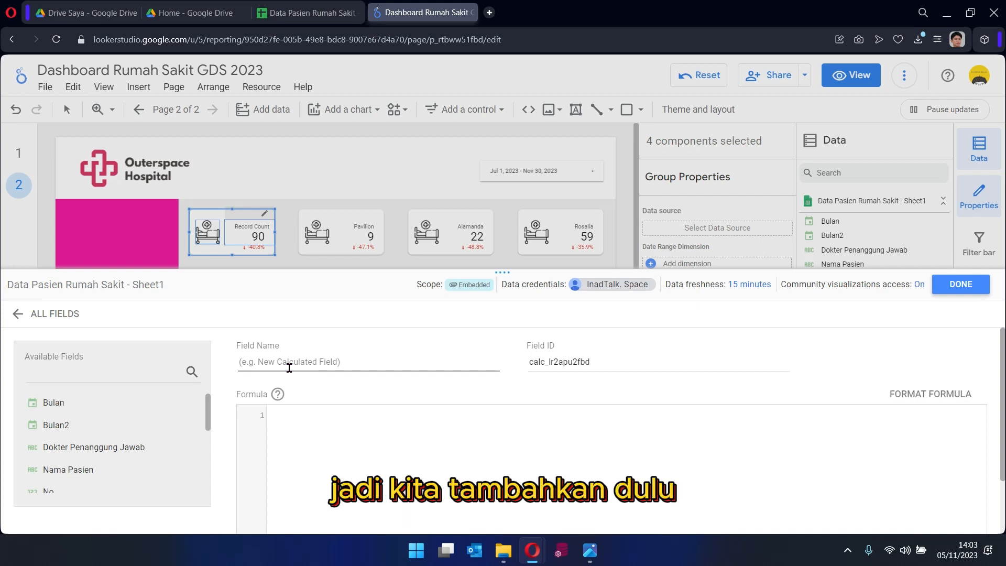
pyautogui.click(289, 368)
pyautogui.write('Jumlah')
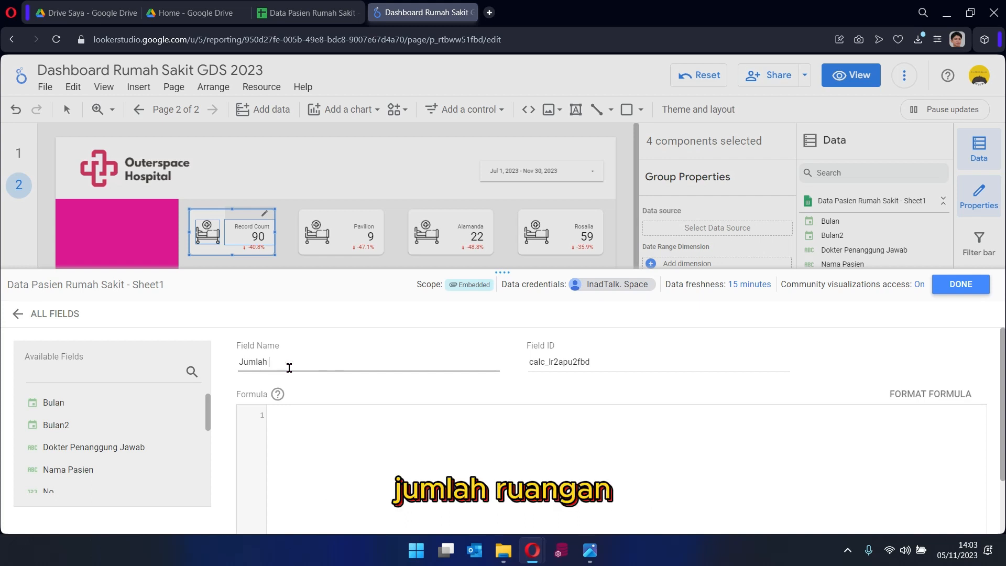
pyautogui.write(' Ruangan ')
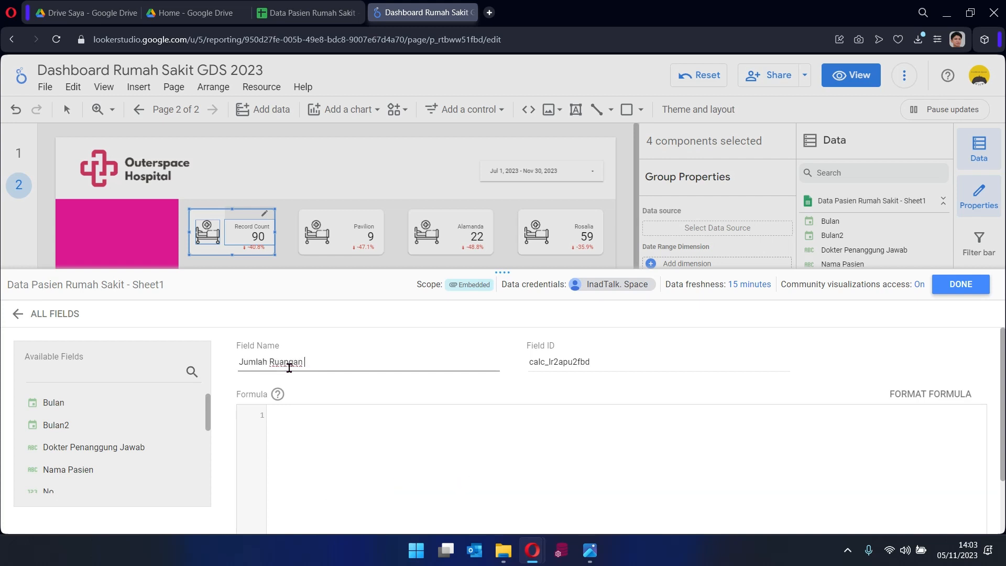
pyautogui.write('Yang Terse')
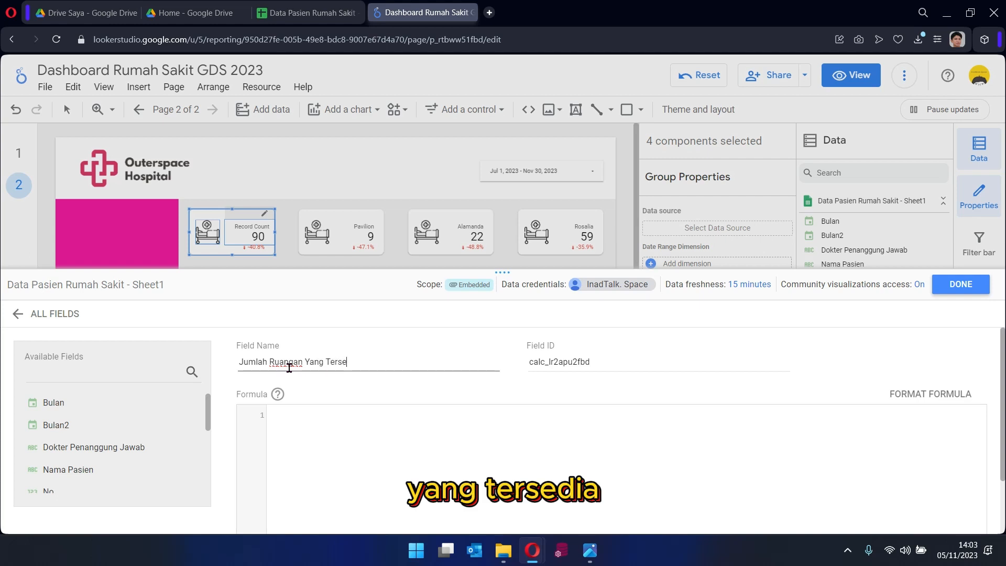
pyautogui.write('id')
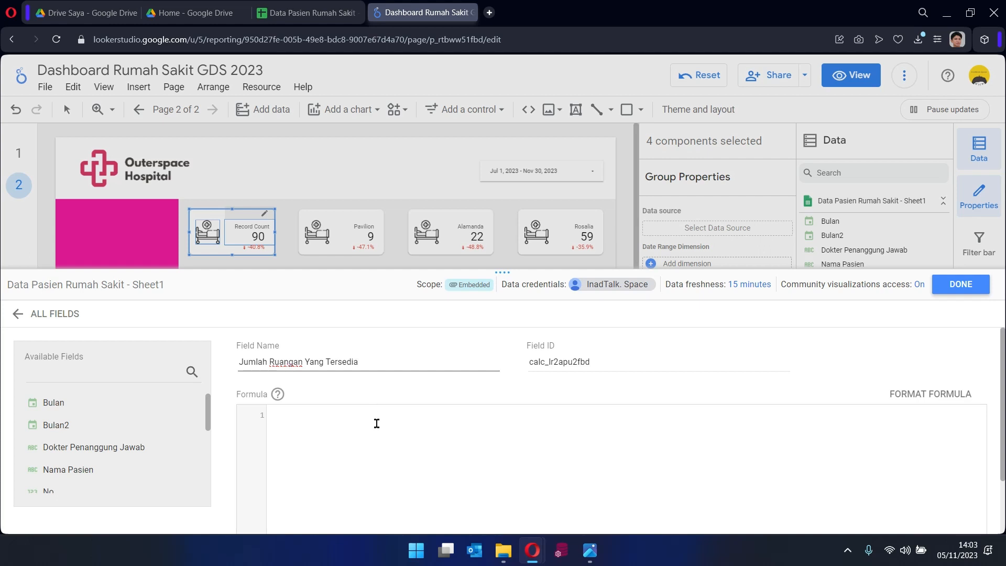
# Enter the formula COUNT_DISTINCT(No Register) for the Jumlah Ruangan Yang Tersedia field.
pyautogui.click(377, 424)
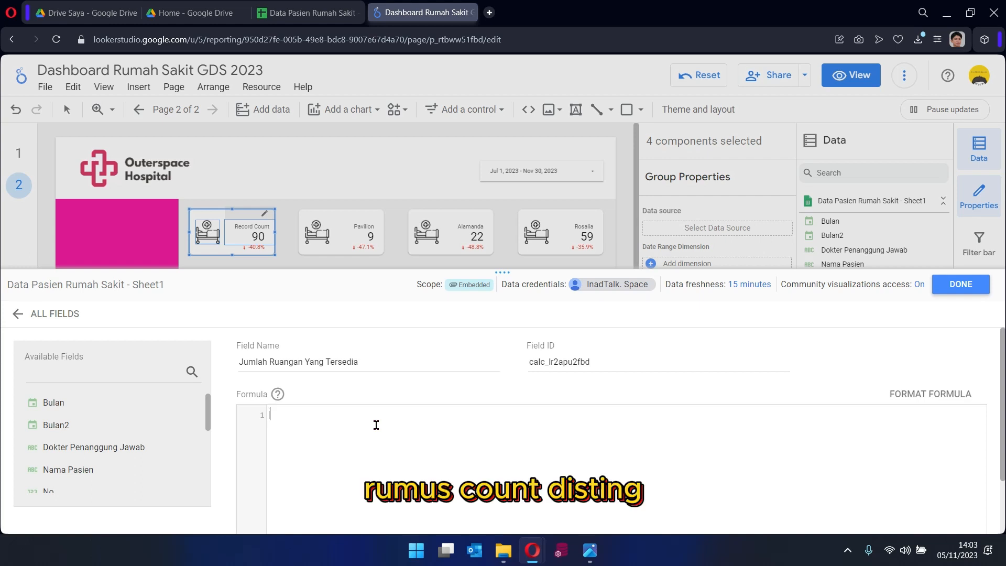
pyautogui.write('Coun')
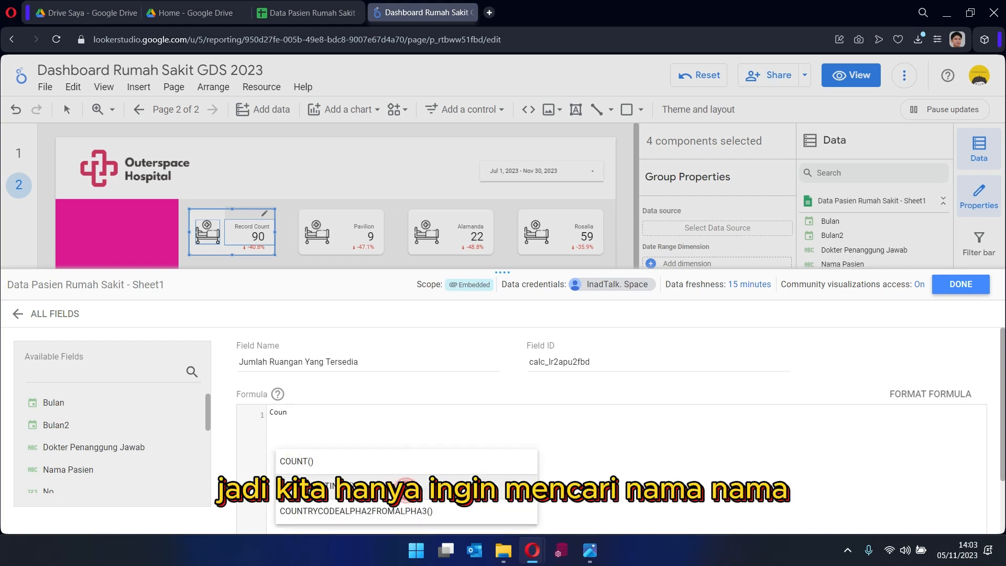
pyautogui.click(406, 486)
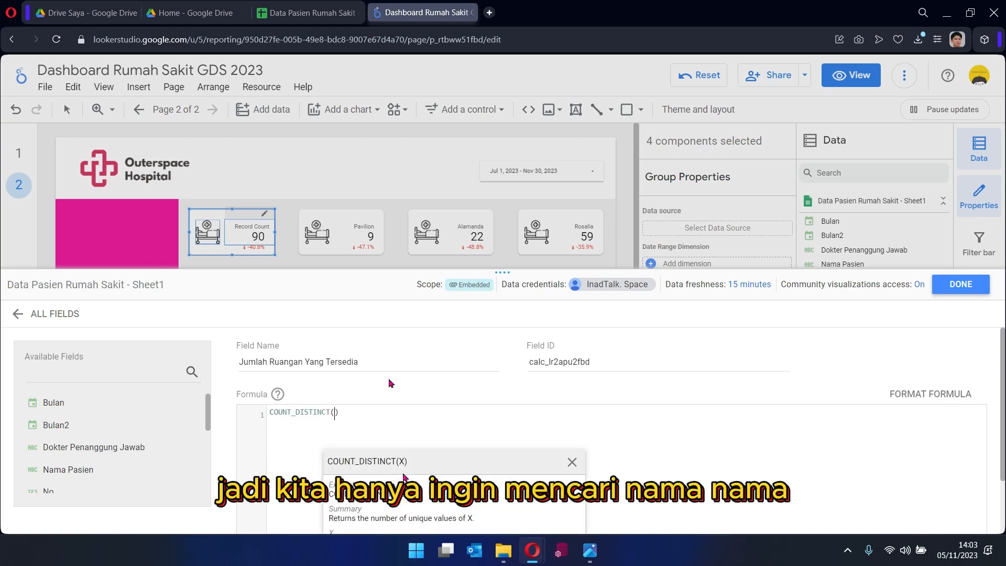
pyautogui.scroll(-5, 134, 414)
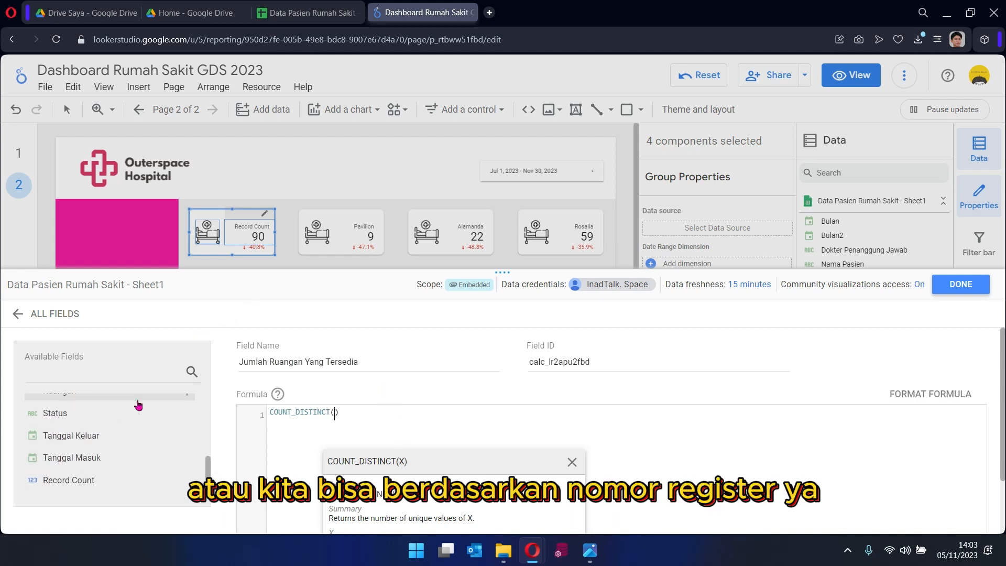
pyautogui.scroll(3, 135, 431)
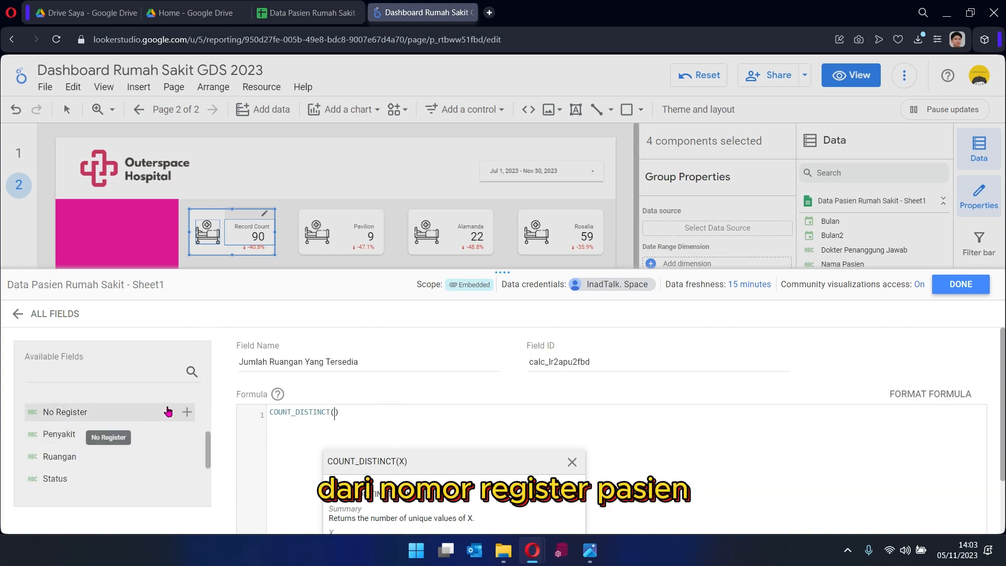
pyautogui.click(187, 414)
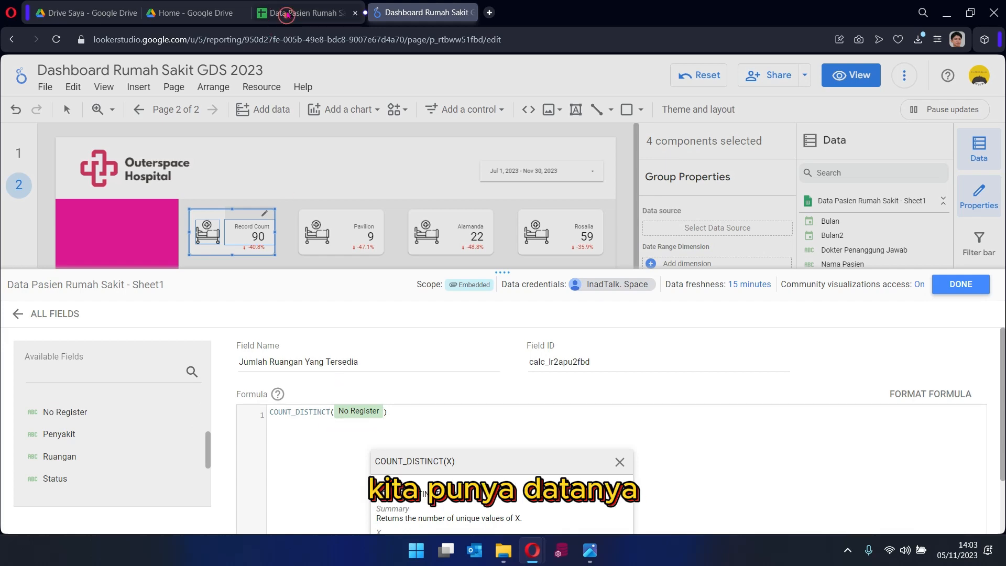
# Switch to the patient spreadsheet, examine the No Register column in Sheet1 and return to Looker Studio.
pyautogui.click(287, 14)
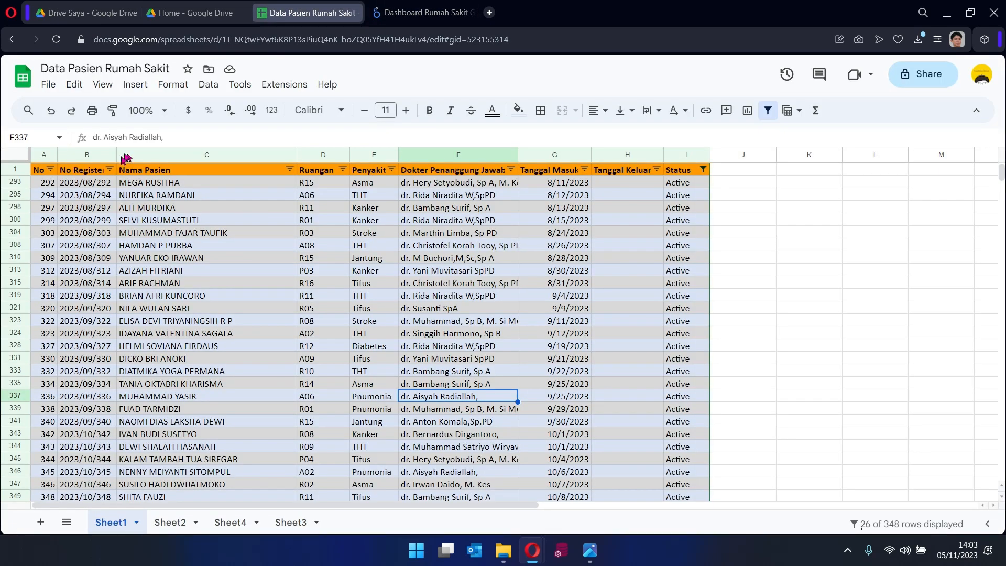
pyautogui.scroll(-5, 87, 262)
pyautogui.scroll(2, 157, 260)
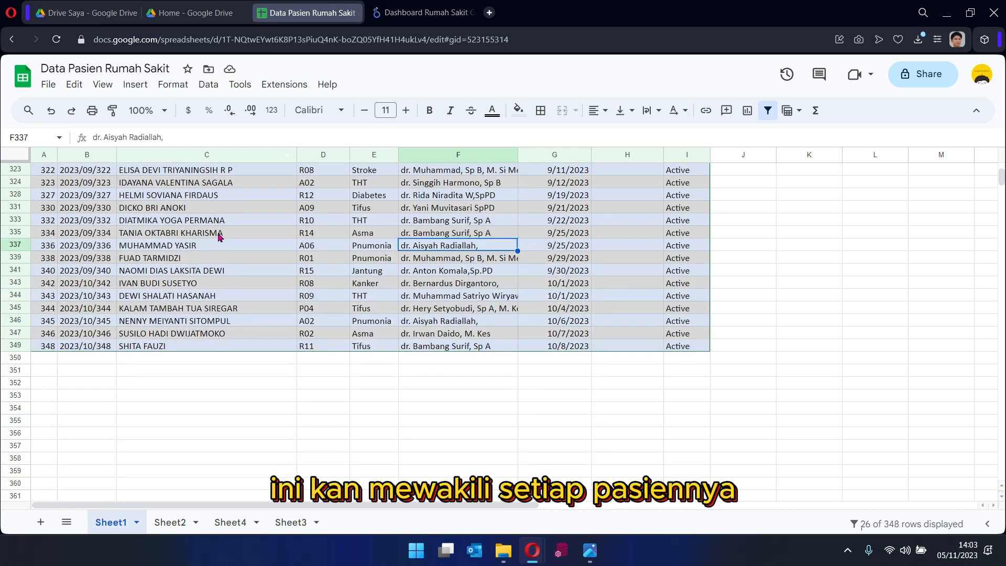
pyautogui.scroll(5, 219, 238)
pyautogui.click(407, 13)
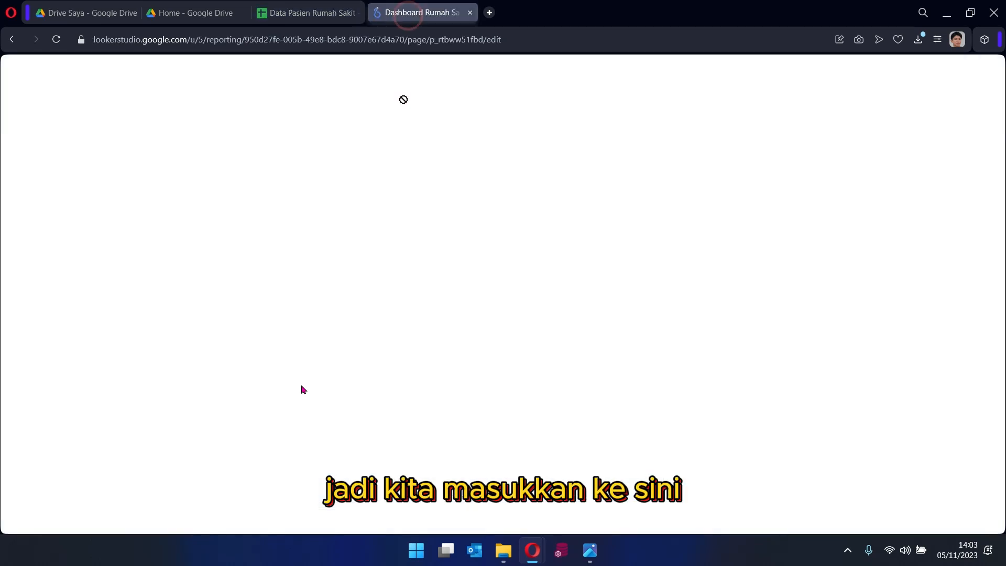
# Look up the combined Jumlah Kuota of the three wards in Sheet4 and try to complete the field formula as 46-COUNT_DISTINCT(No Register).
pyautogui.click(273, 412)
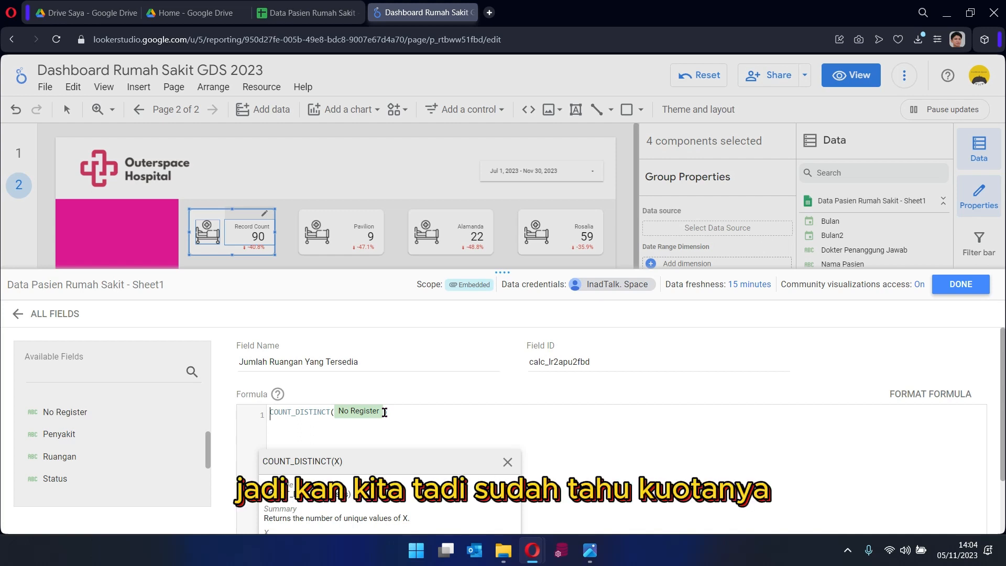
pyautogui.click(292, 11)
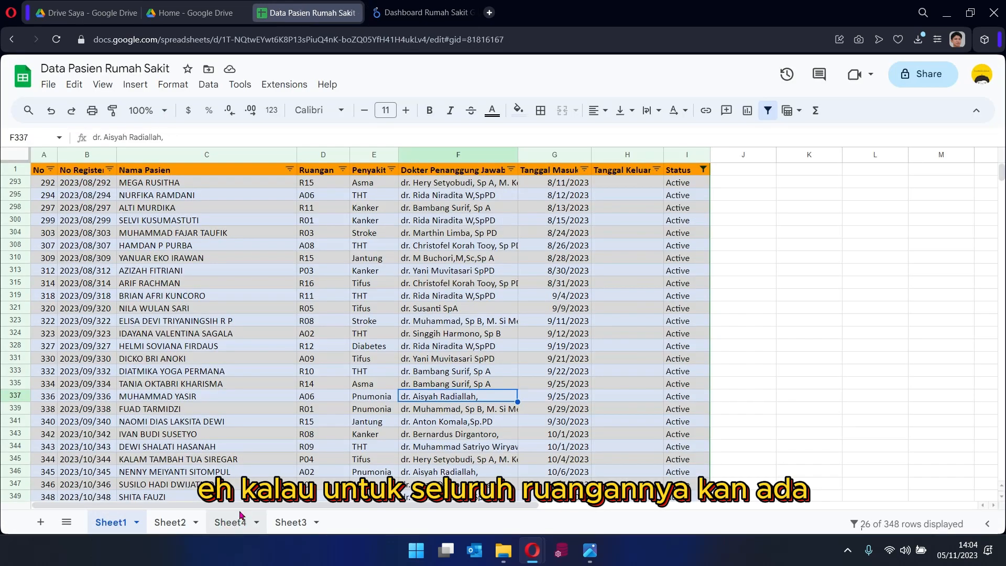
pyautogui.click(242, 514)
pyautogui.click(346, 187)
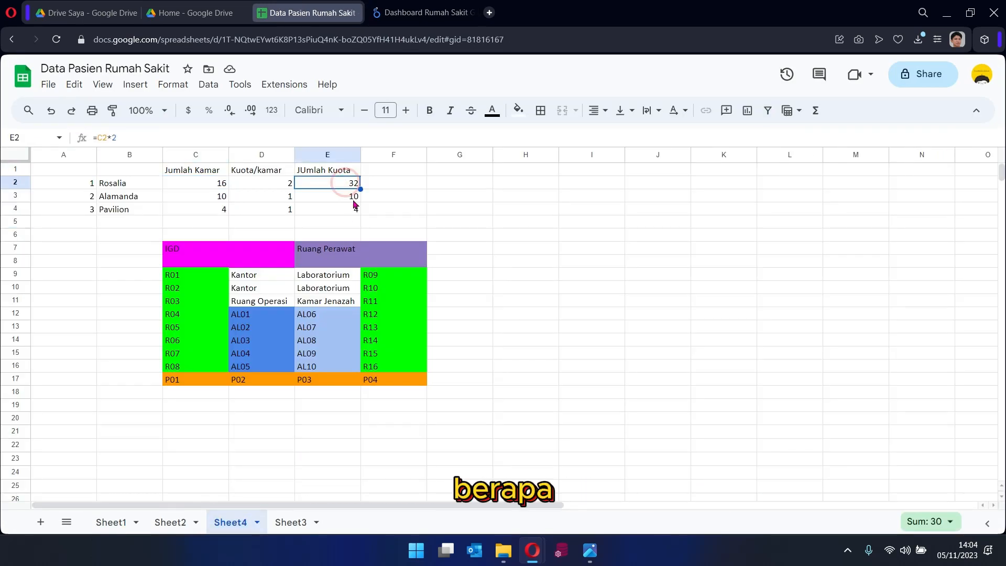
pyautogui.keyDown('shift'); pyautogui.click(351, 212); pyautogui.keyUp('shift')
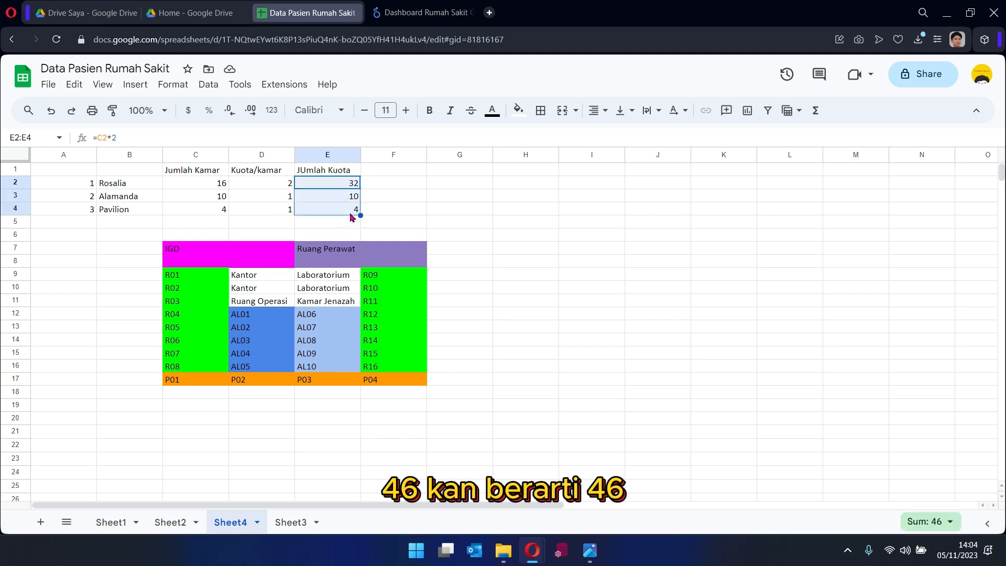
pyautogui.click(430, 13)
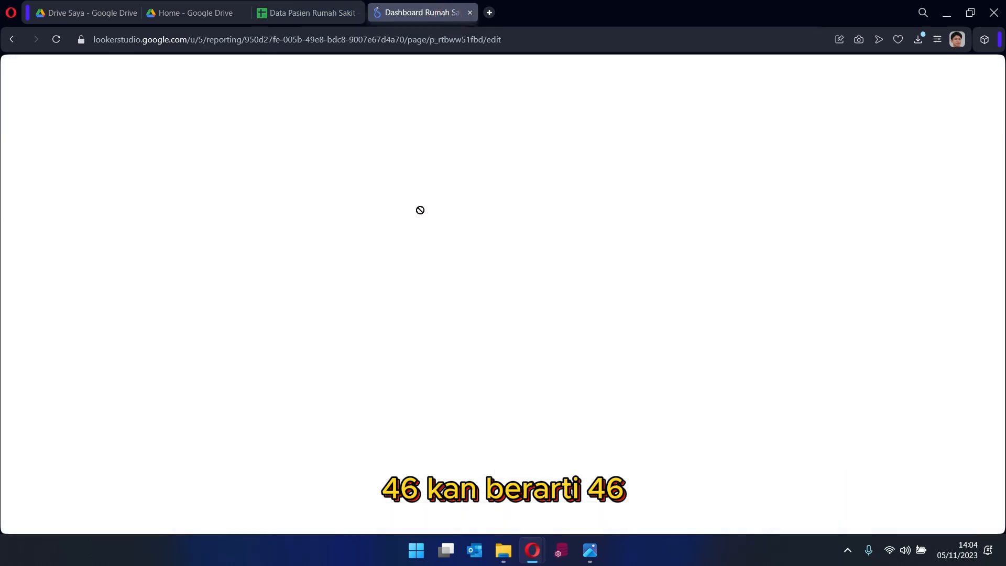
pyautogui.write('46-COUNT_DISTINCT(No Register')
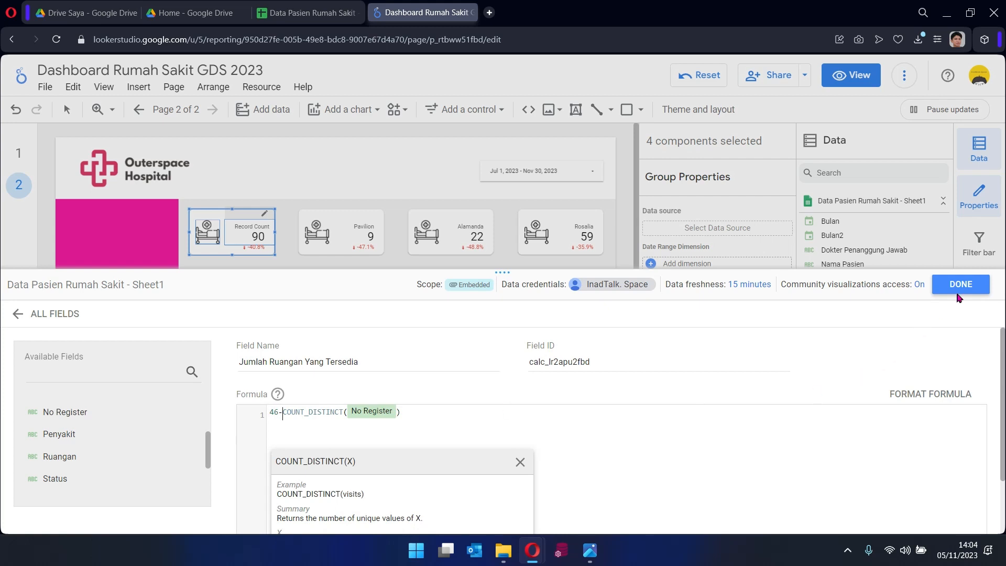
pyautogui.click(957, 288)
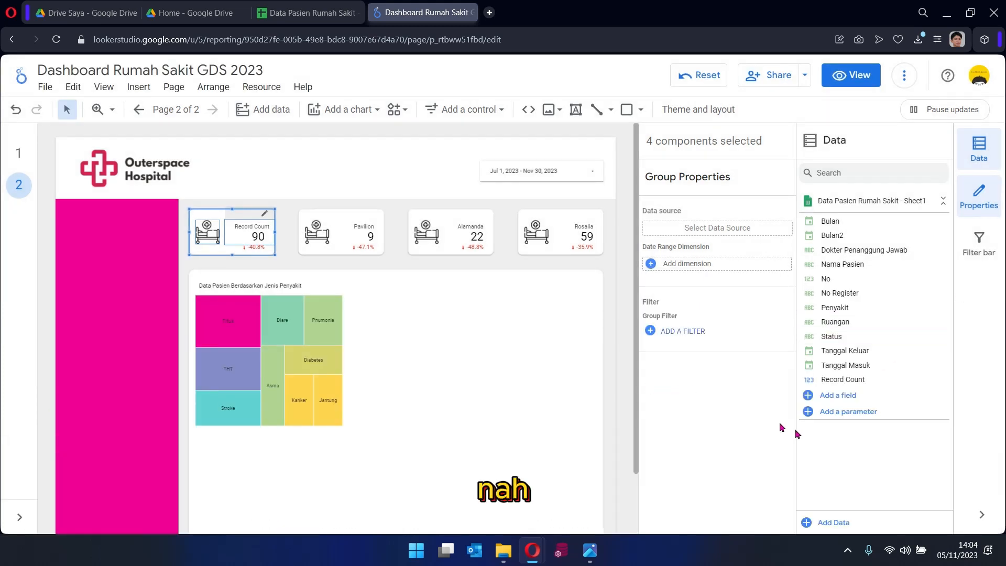
# Start a new calculated field named Jumlah_Kamar_Tersedia in the Sheet1 data source.
pyautogui.click(853, 381)
pyautogui.click(838, 396)
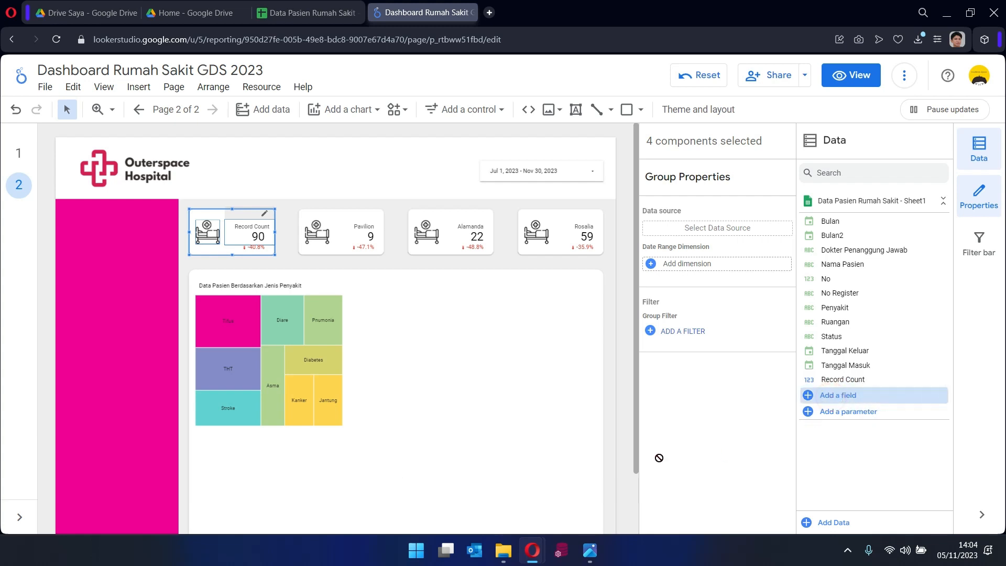
pyautogui.click(295, 361)
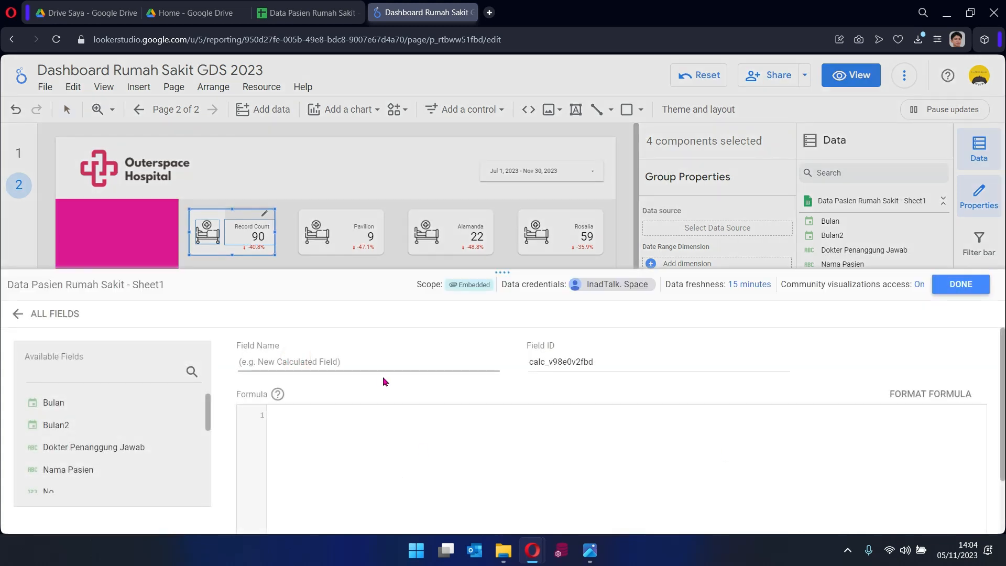
pyautogui.write('Jumlah_Kamar_Tersedia')
# Enter the formula 46-COUNT_DISTINCT(No Register) for the Jumlah_Kamar_Tersedia calculated field.
pyautogui.click(362, 414)
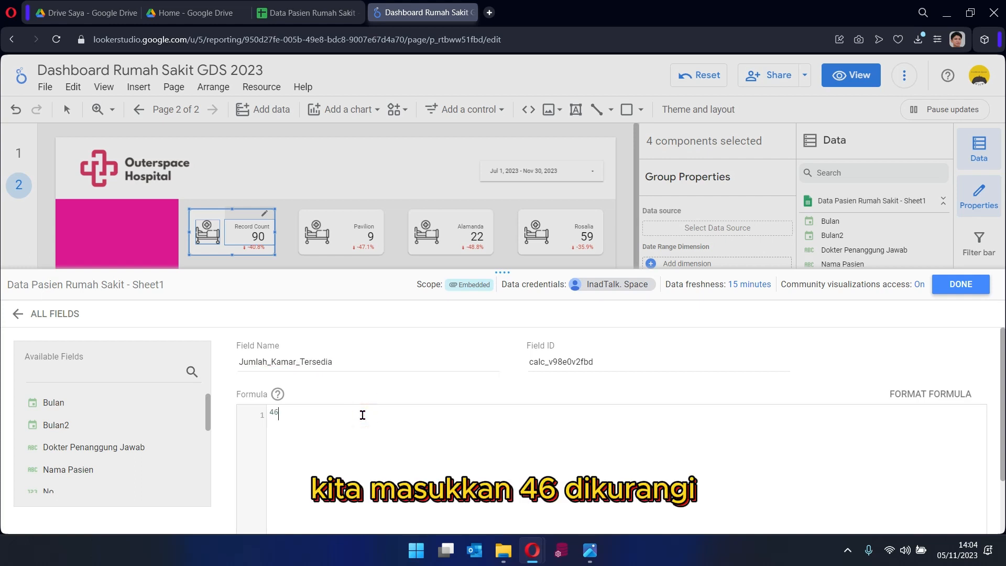
pyautogui.write('46-Coun')
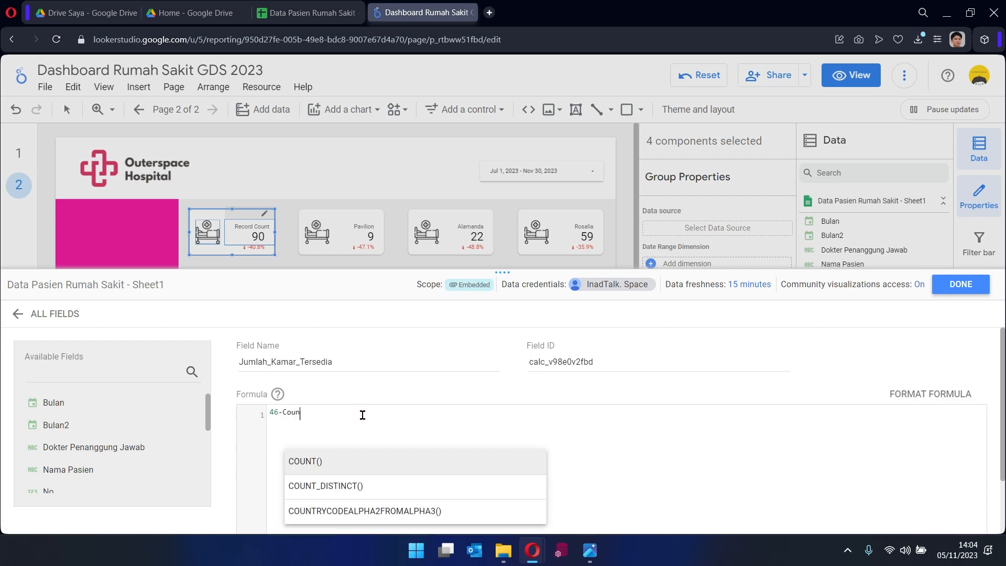
pyautogui.press('Down')
pyautogui.press('Return')
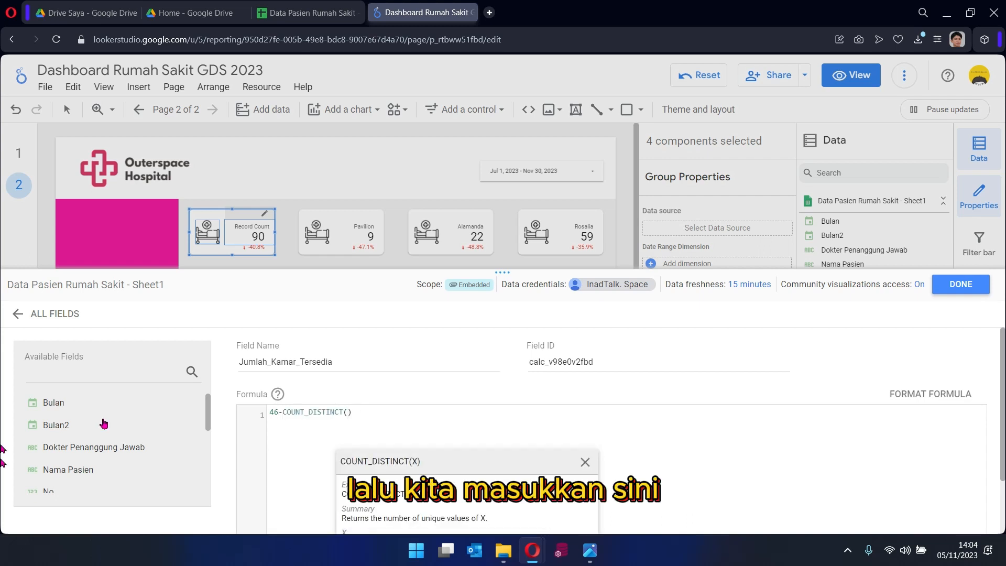
pyautogui.scroll(-3, 140, 438)
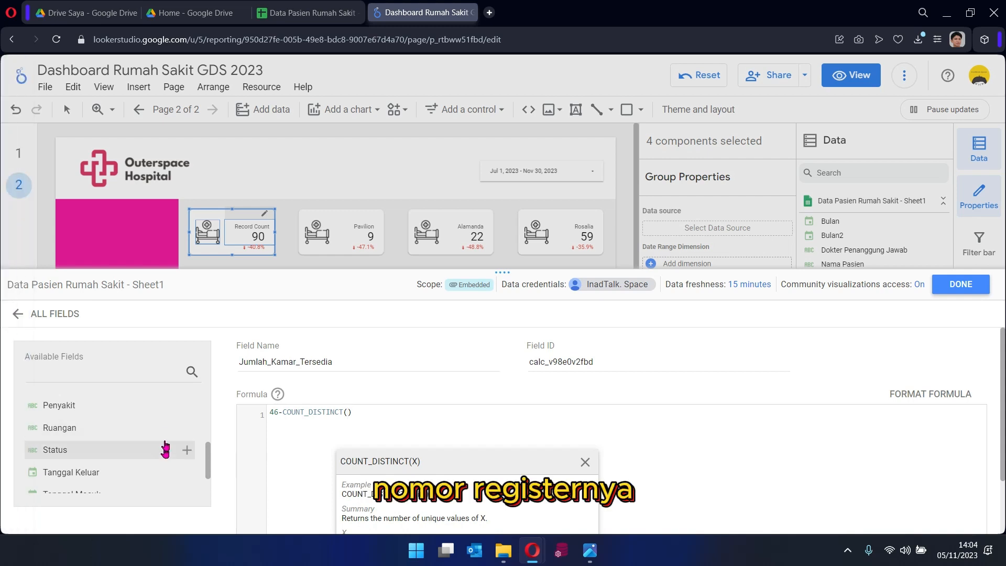
pyautogui.scroll(1, 165, 426)
pyautogui.scroll(2, 164, 429)
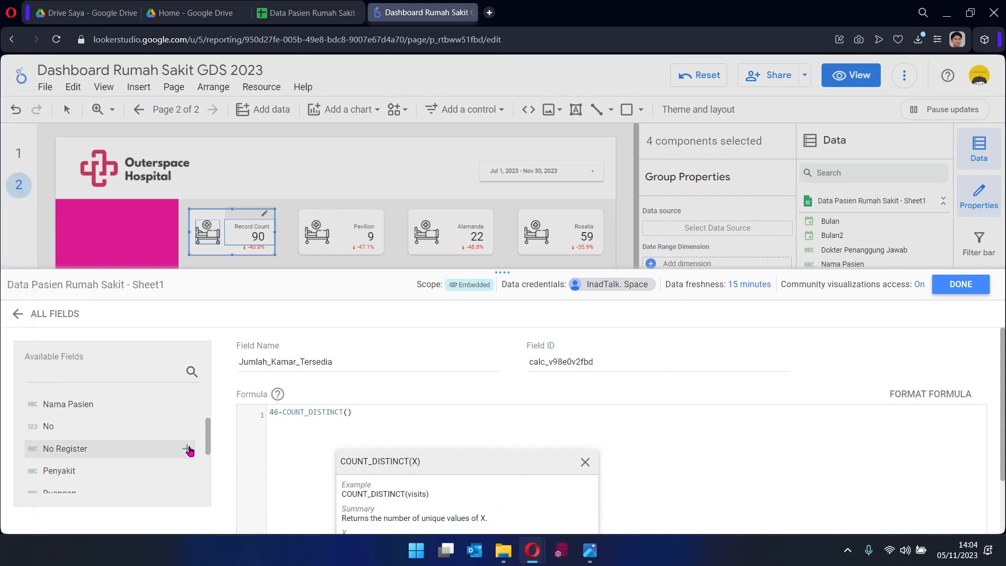
pyautogui.click(187, 449)
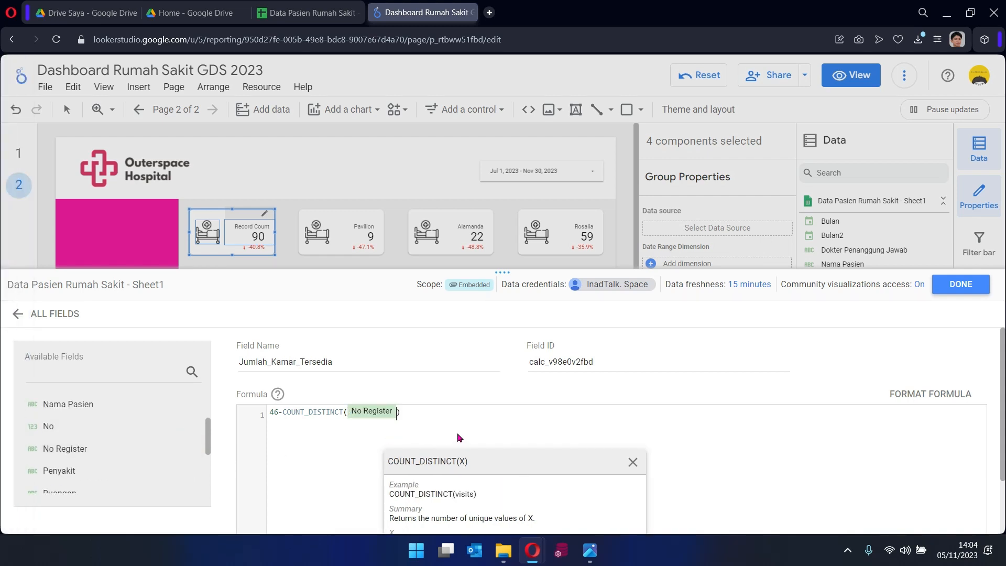
# Save the Jumlah_Kamar_Tersedia calculated field and close the data source editor.
pyautogui.click(458, 438)
pyautogui.scroll(-2, 457, 438)
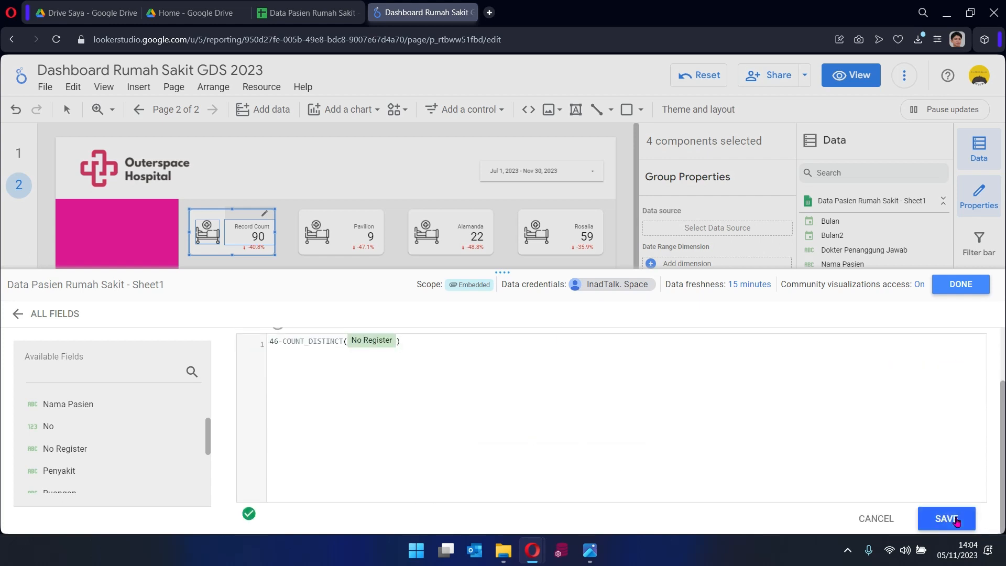
pyautogui.click(953, 520)
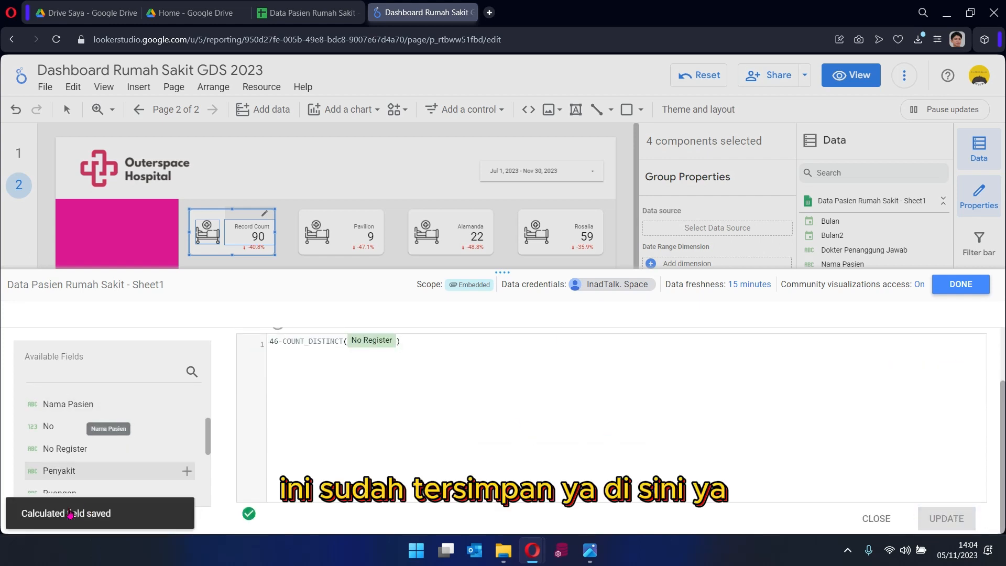
pyautogui.scroll(-2, 94, 445)
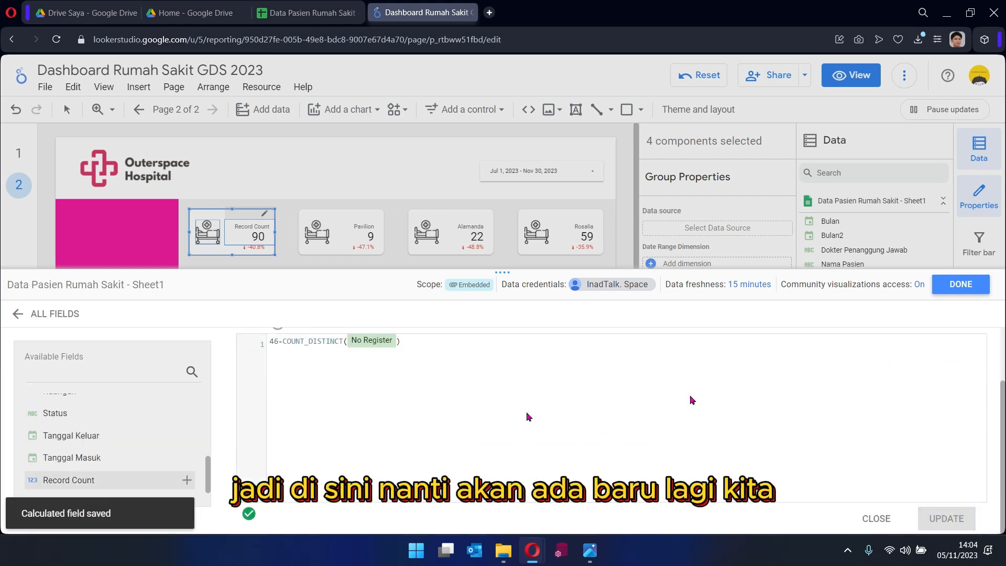
pyautogui.click(960, 284)
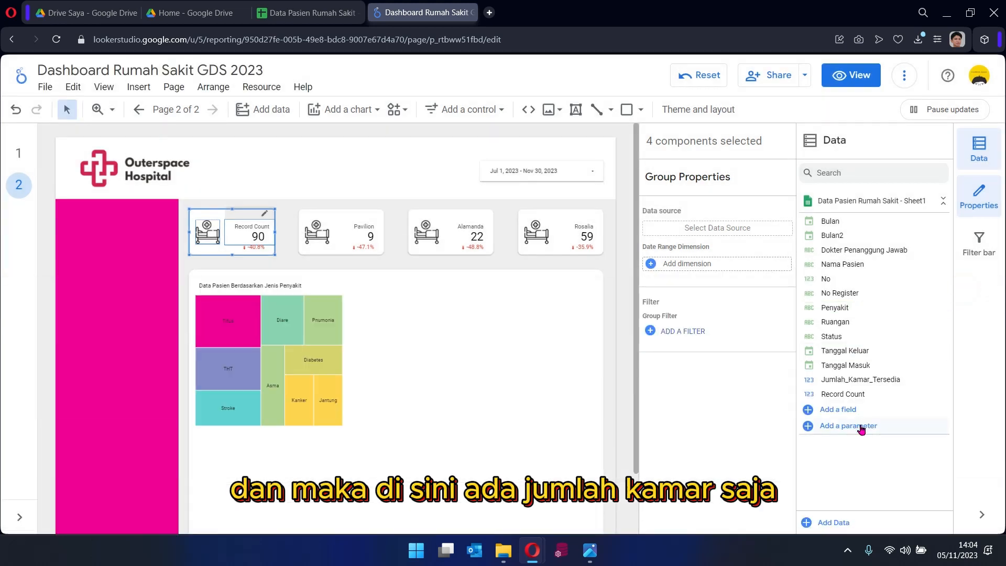
# Replace the first scorecard's Record Count metric with Jumlah_Kamar_Tersedia and remove its Tanggal Masuk date range dimension.
pyautogui.moveTo(886, 379); pyautogui.dragTo(584, 245)
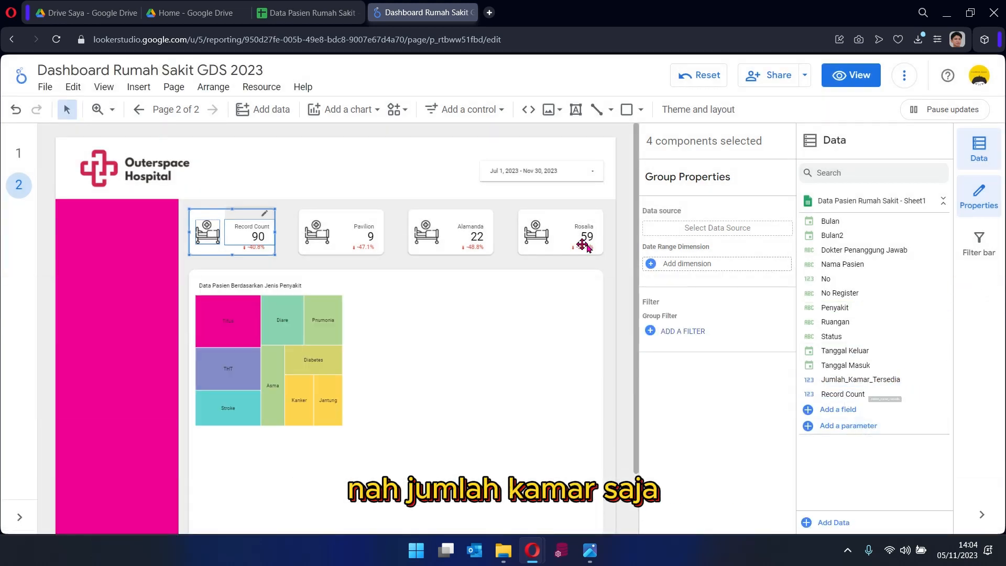
pyautogui.click(252, 231)
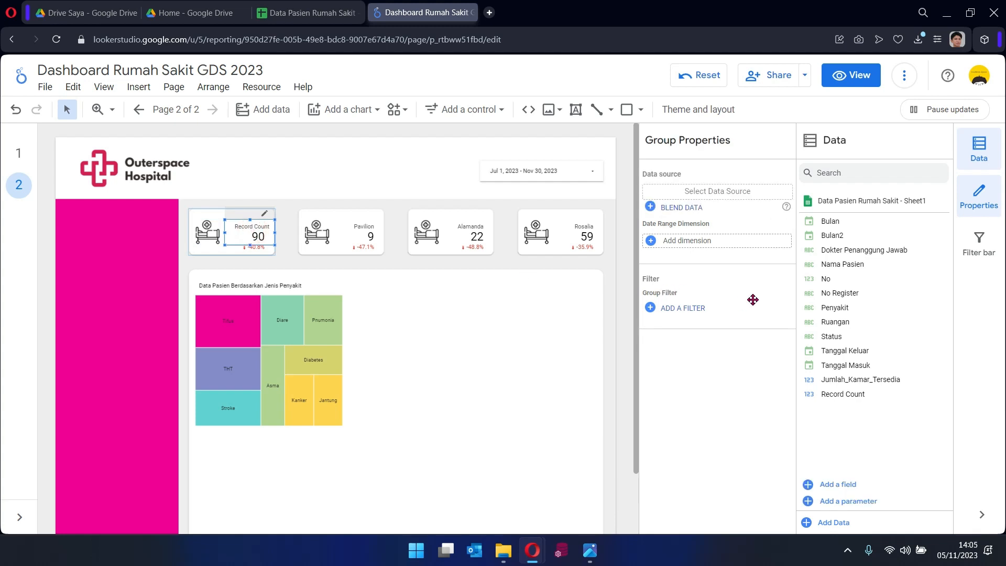
pyautogui.click(255, 232)
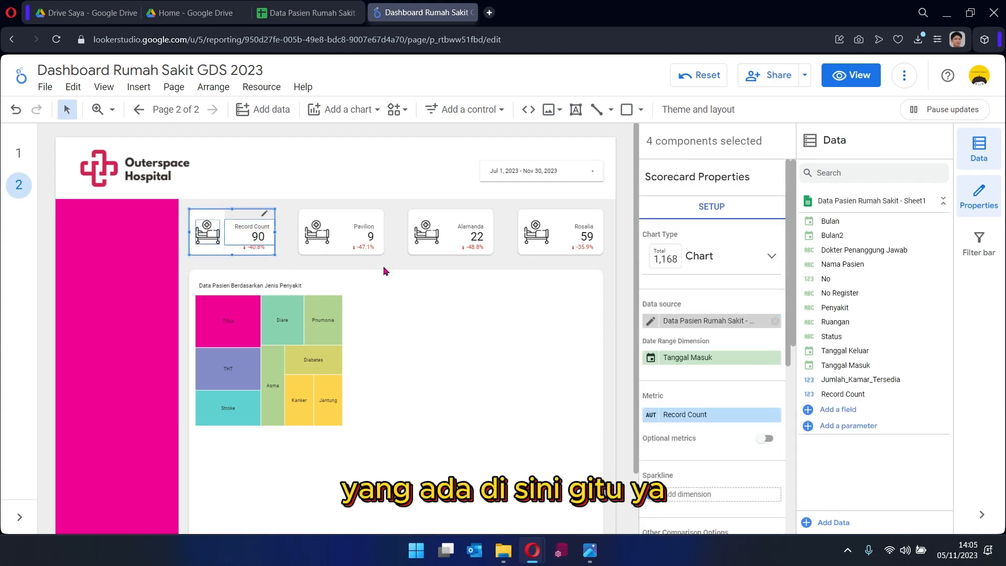
pyautogui.click(240, 236)
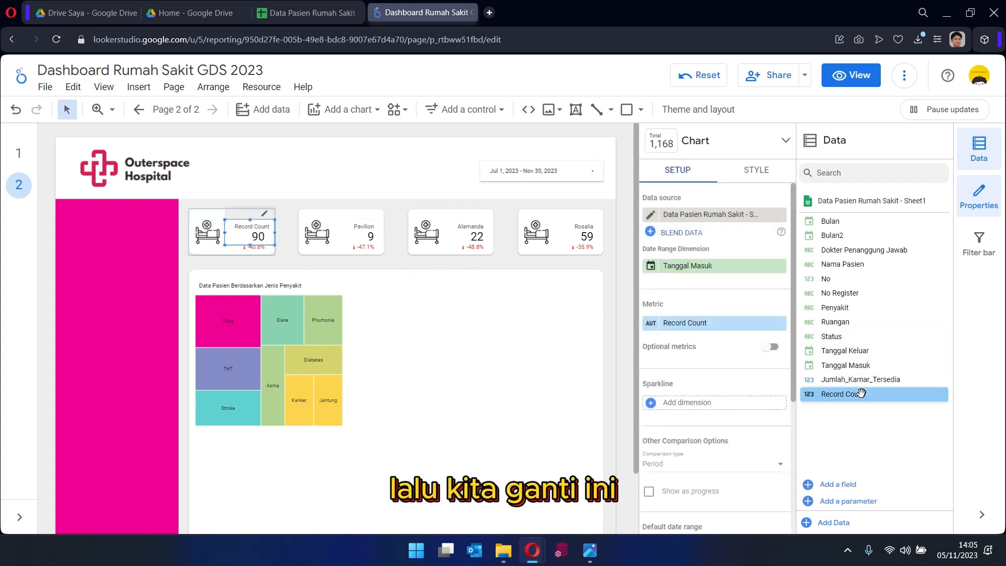
pyautogui.moveTo(850, 381); pyautogui.dragTo(681, 330)
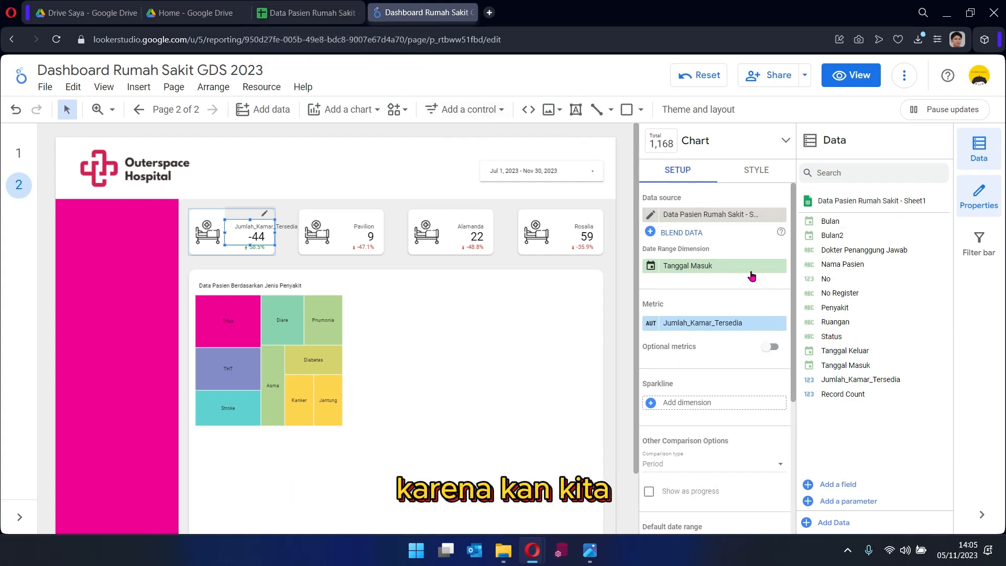
pyautogui.click(780, 266)
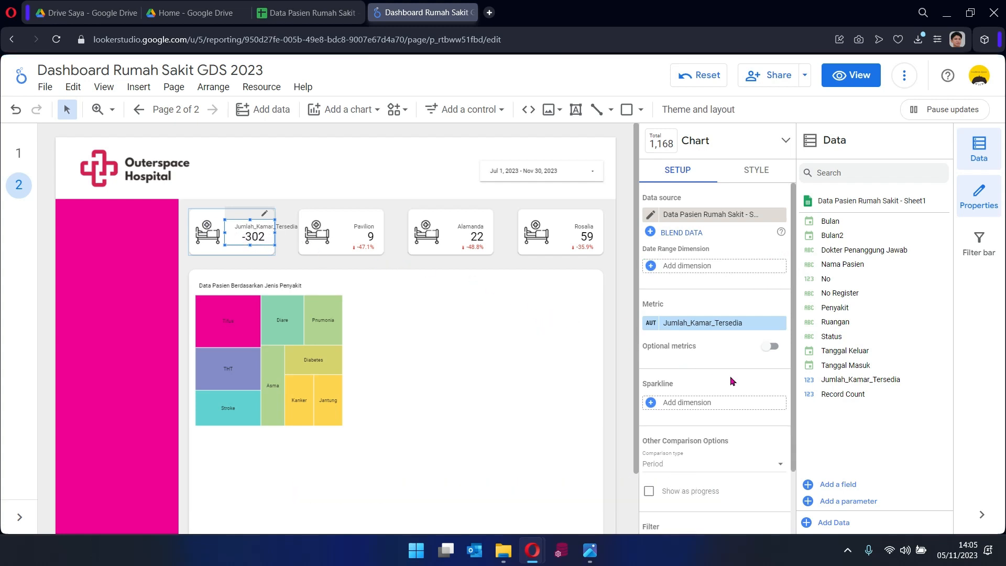
# Switch to the patient spreadsheet and set the Status filter in Sheet1 to show all values.
pyautogui.click(309, 12)
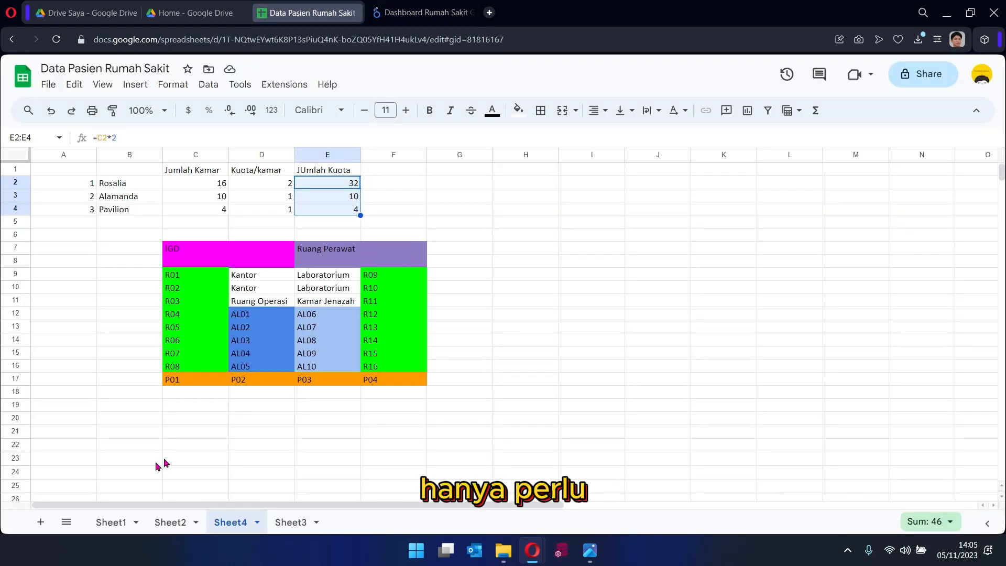
pyautogui.click(111, 522)
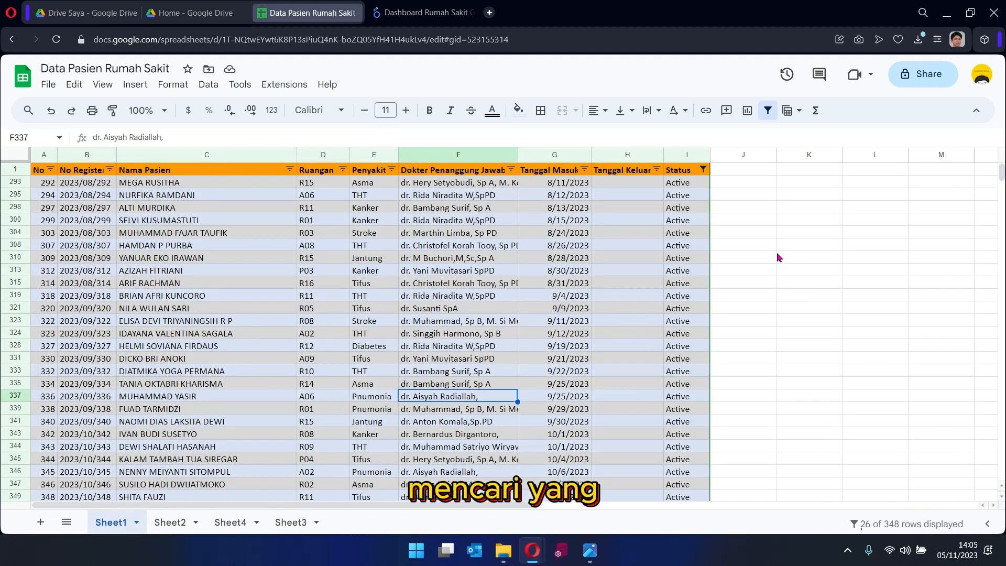
pyautogui.click(781, 247)
pyautogui.click(702, 167)
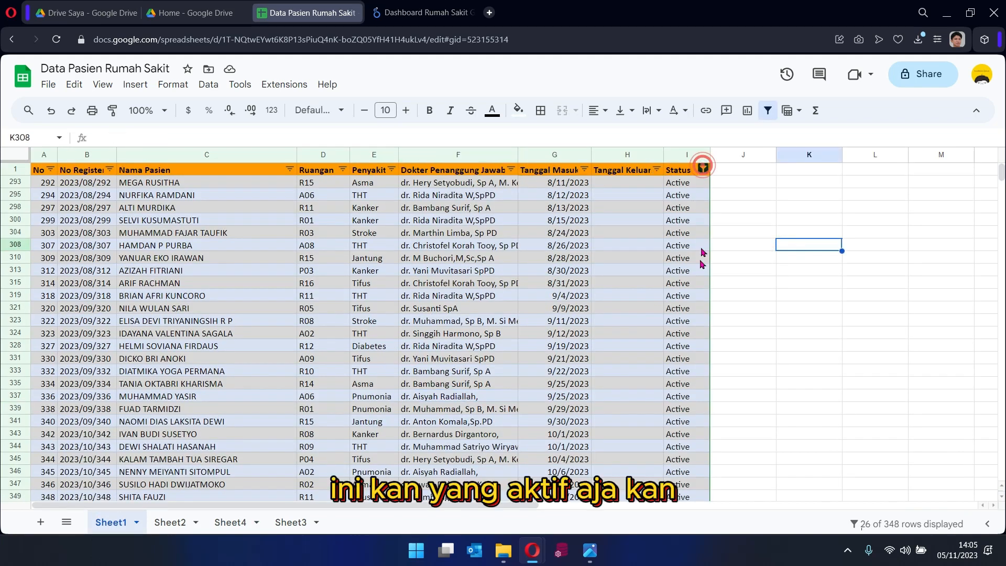
pyautogui.click(554, 386)
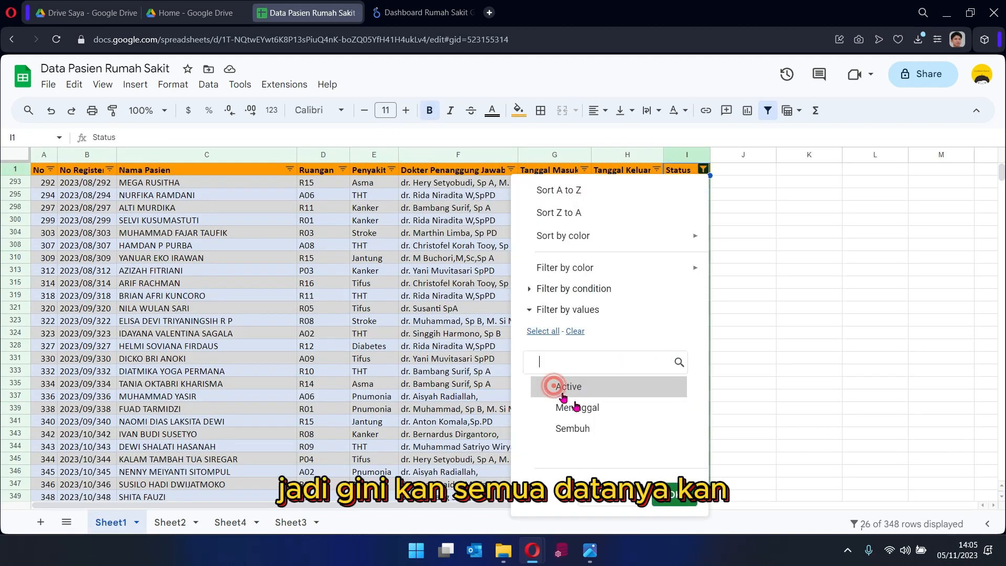
pyautogui.click(543, 330)
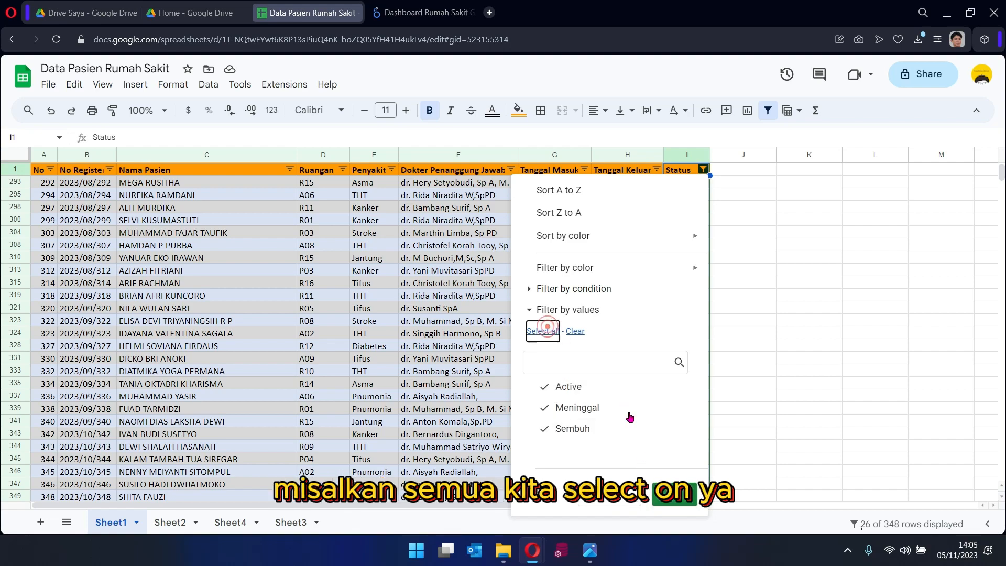
pyautogui.click(674, 493)
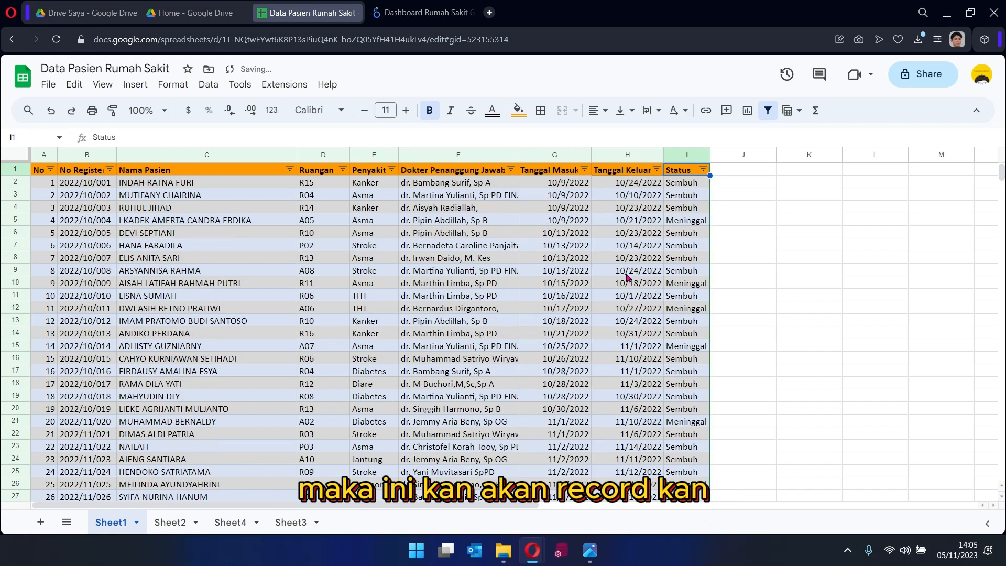
# Count all patient records by selecting the whole Nama Pasien column in Sheet1, and compare with the first scorecard in Looker Studio.
pyautogui.scroll(-20, 323, 272)
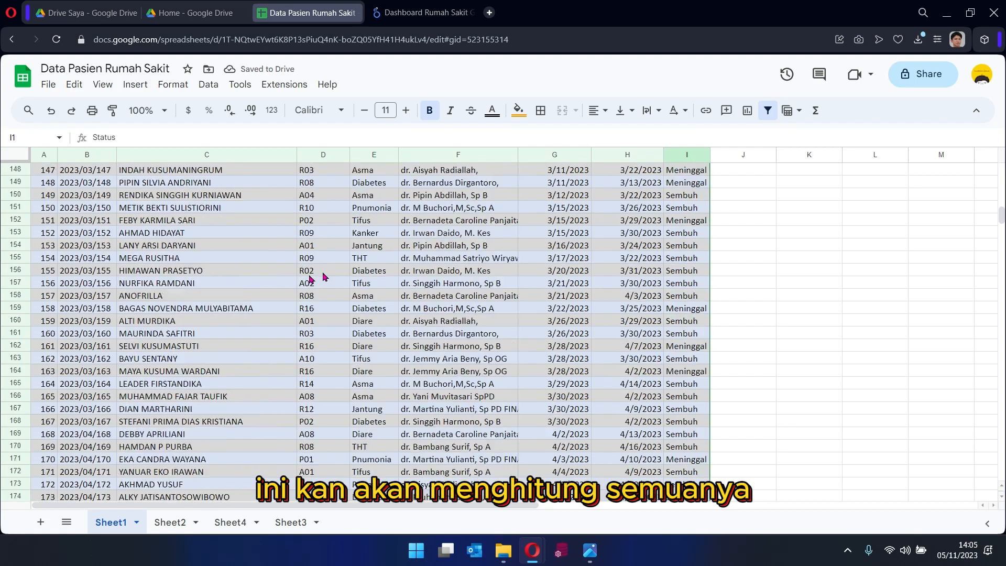
pyautogui.scroll(-20, 323, 276)
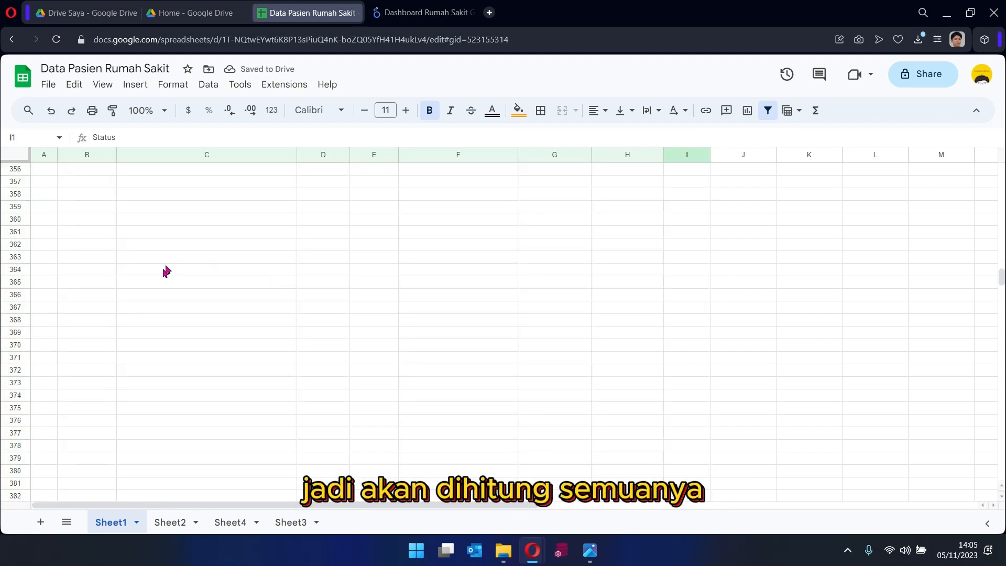
pyautogui.scroll(7, 166, 271)
pyautogui.click(154, 346)
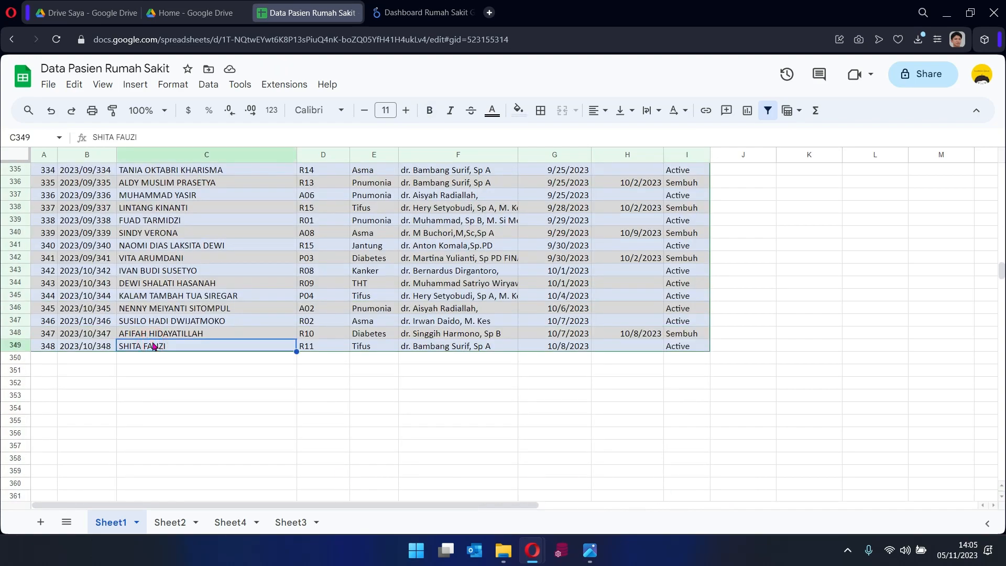
pyautogui.hotkey('ctrl', 'shift', 'Up')
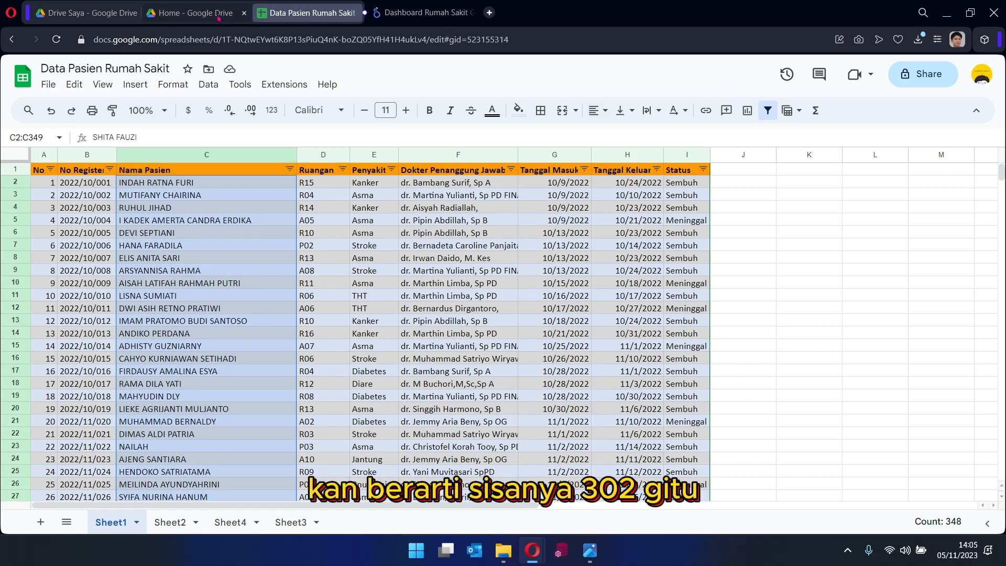
pyautogui.click(420, 13)
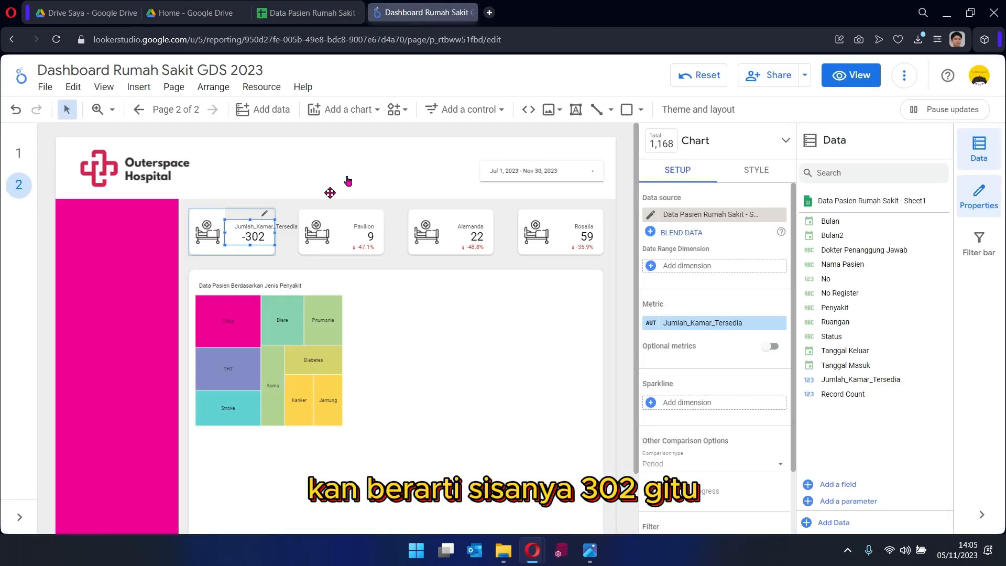
# Return to the patient spreadsheet and examine the Tanggal Keluar and Status values of discharged patients in Sheet1.
pyautogui.click(292, 14)
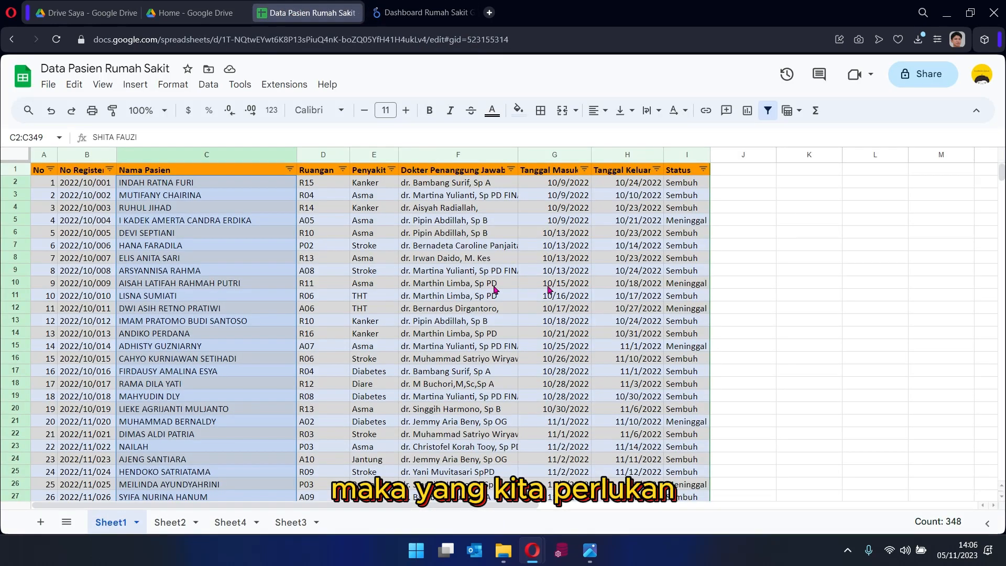
pyautogui.click(806, 271)
pyautogui.scroll(-20, 676, 225)
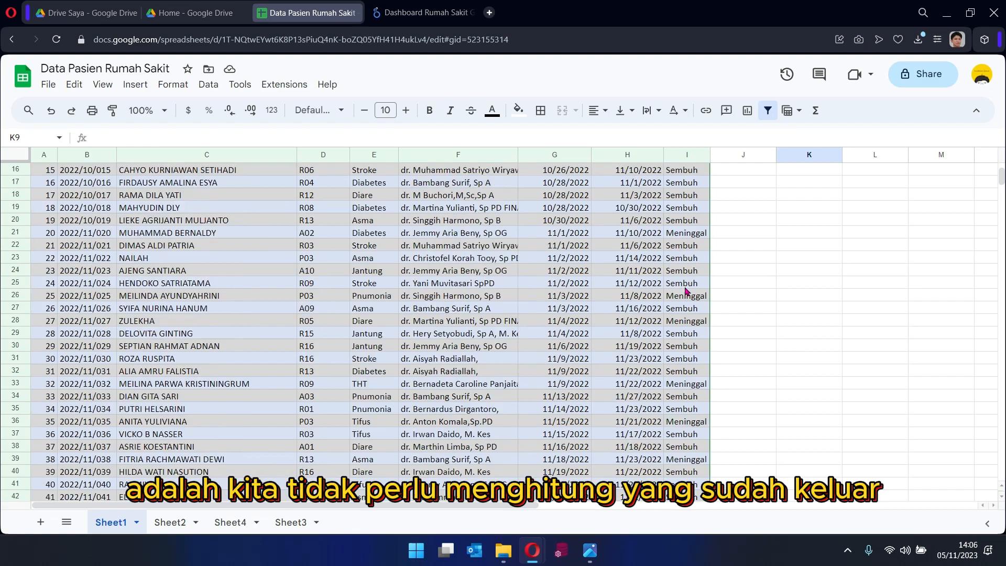
pyautogui.scroll(-20, 709, 384)
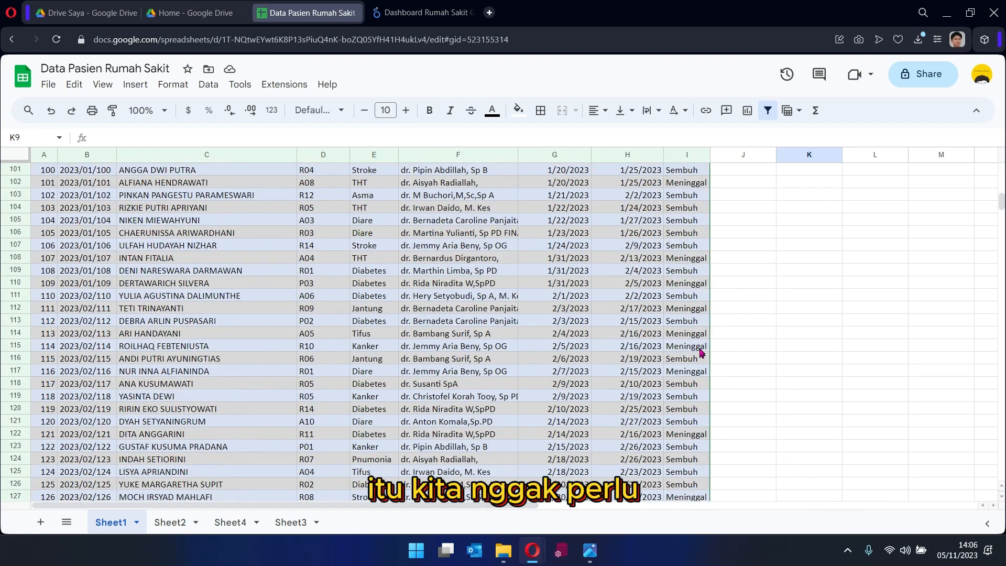
pyautogui.scroll(-12, 702, 351)
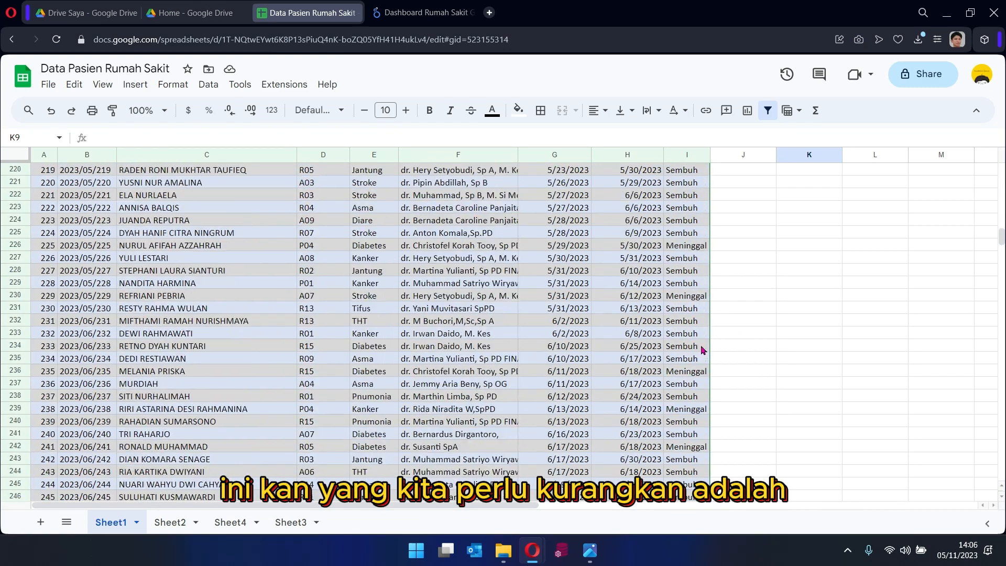
pyautogui.scroll(20, 704, 350)
pyautogui.scroll(20, 703, 350)
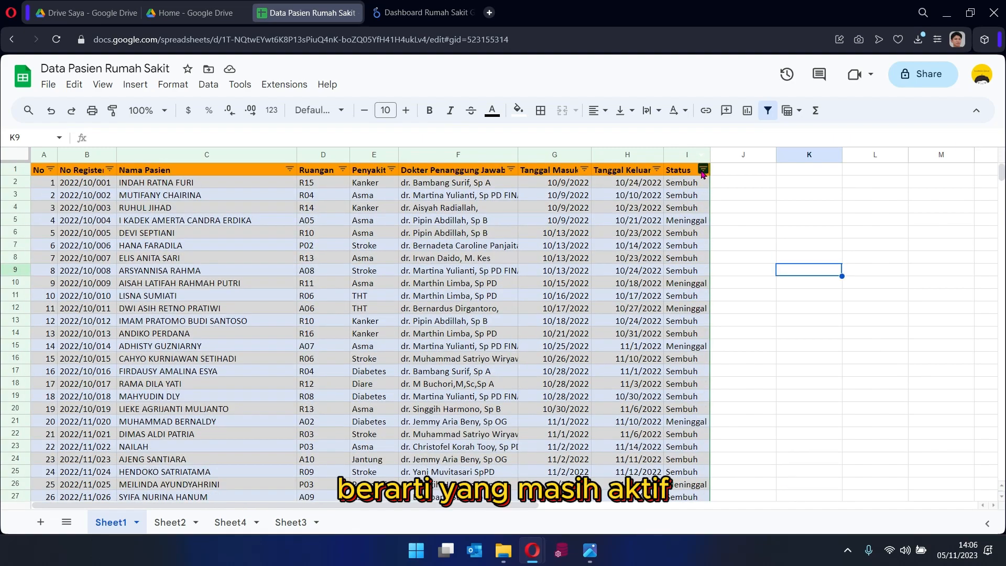
# Filter the Status column in Sheet1 to Active patients only and select the first visible No Register cell.
pyautogui.click(703, 169)
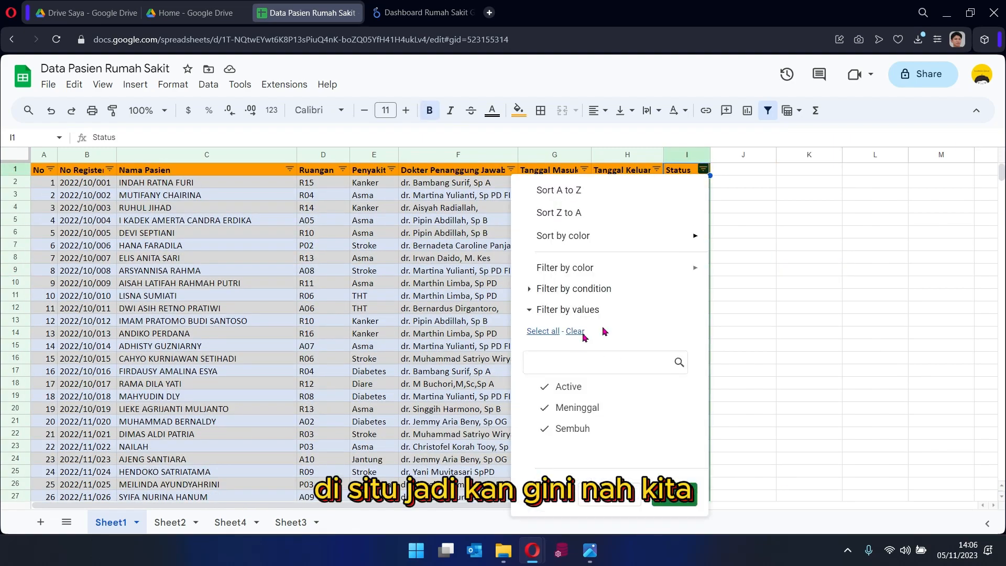
pyautogui.click(576, 408)
pyautogui.click(572, 428)
pyautogui.click(676, 494)
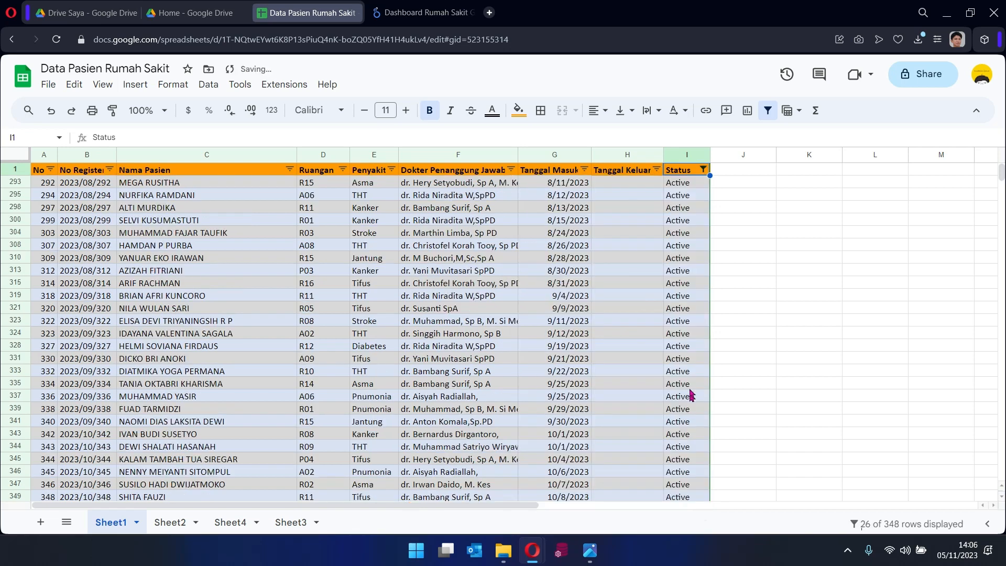
pyautogui.click(161, 184)
pyautogui.click(91, 184)
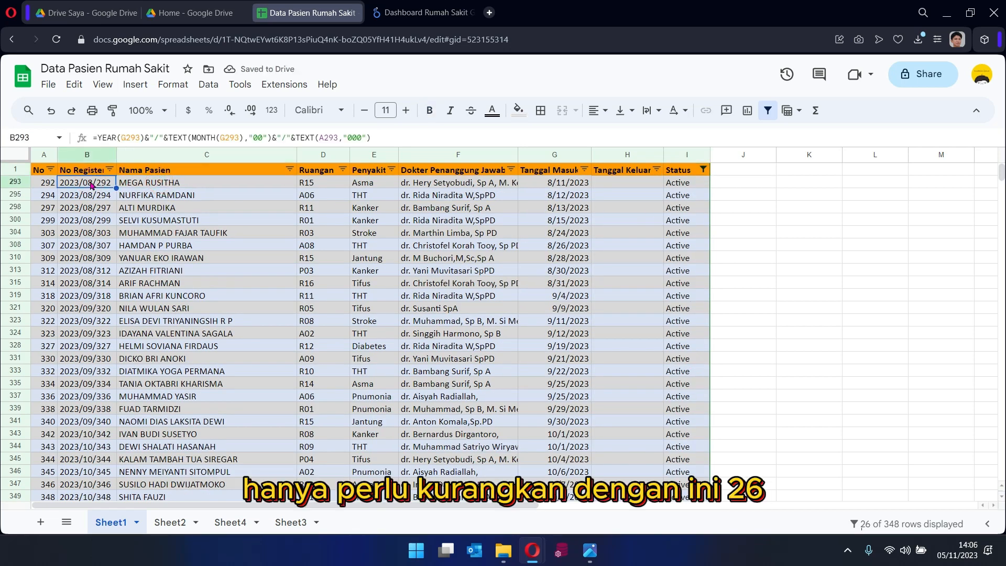
# Count the Active patients by selecting all visible No Register values in Sheet1, and return to the Looker Studio dashboard.
pyautogui.hotkey('ctrl', 'shift', 'Down')
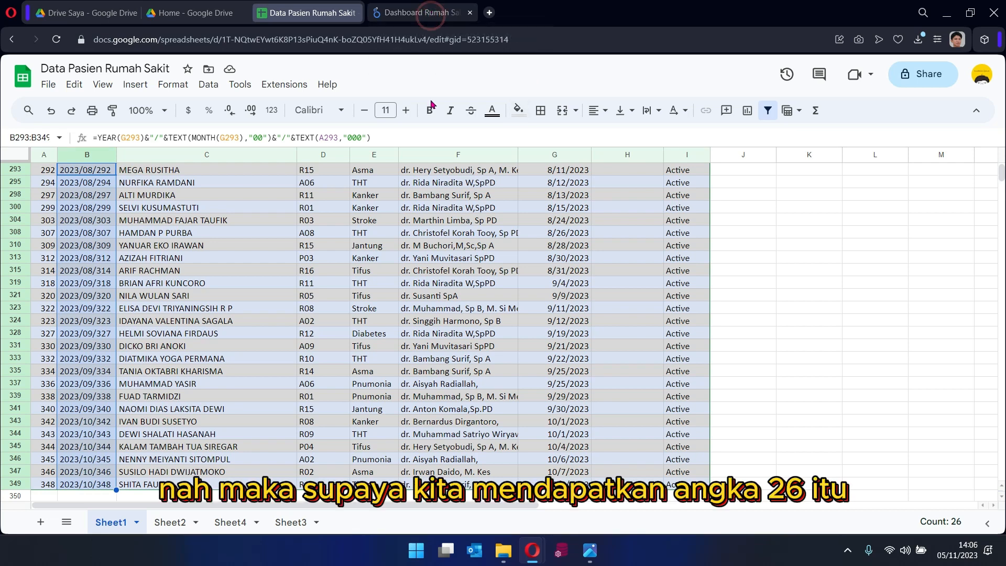
pyautogui.click(431, 16)
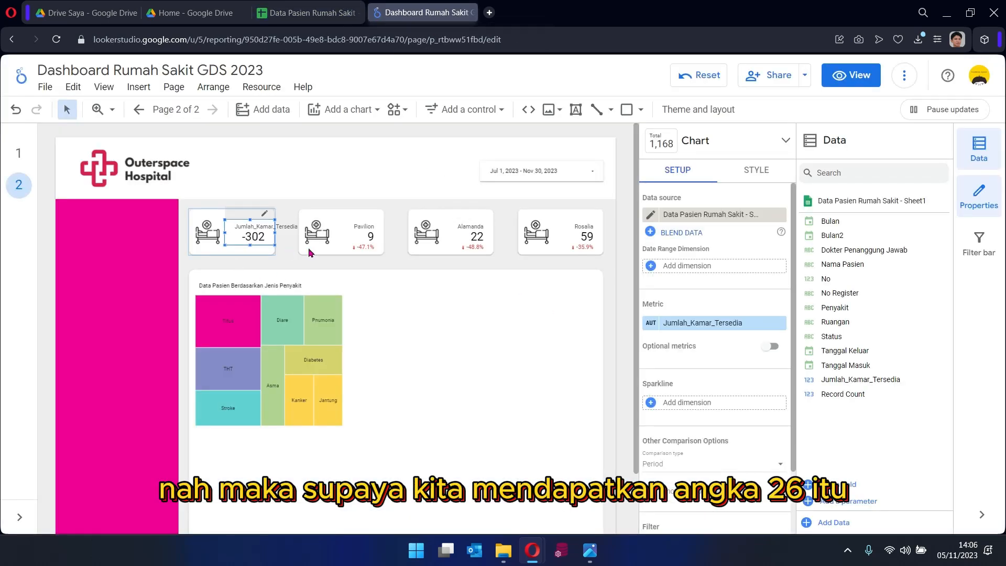
# Create a new filter named Active for the Jumlah_Kamar_Tersedia scorecard in the first card.
pyautogui.scroll(-2, 696, 503)
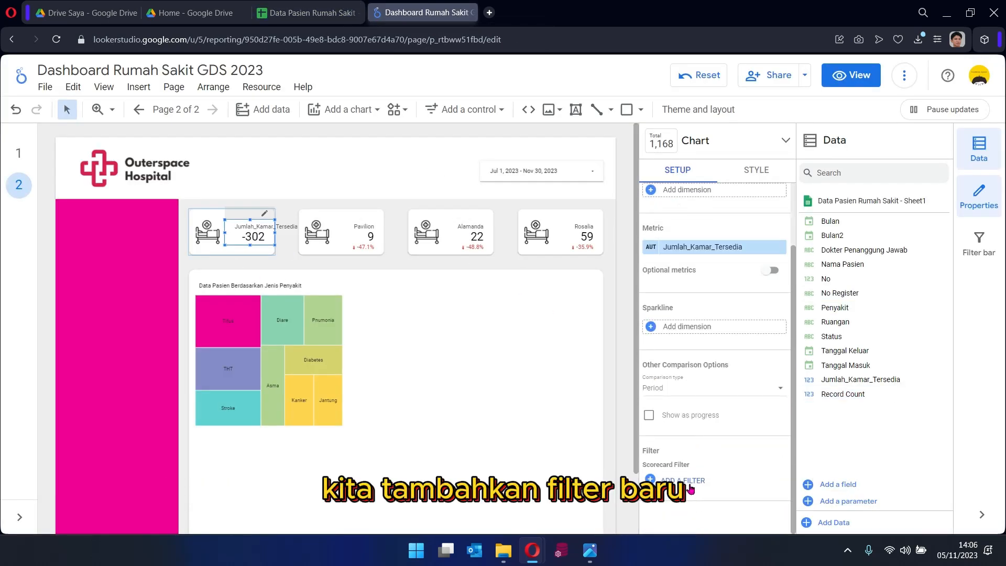
pyautogui.click(684, 479)
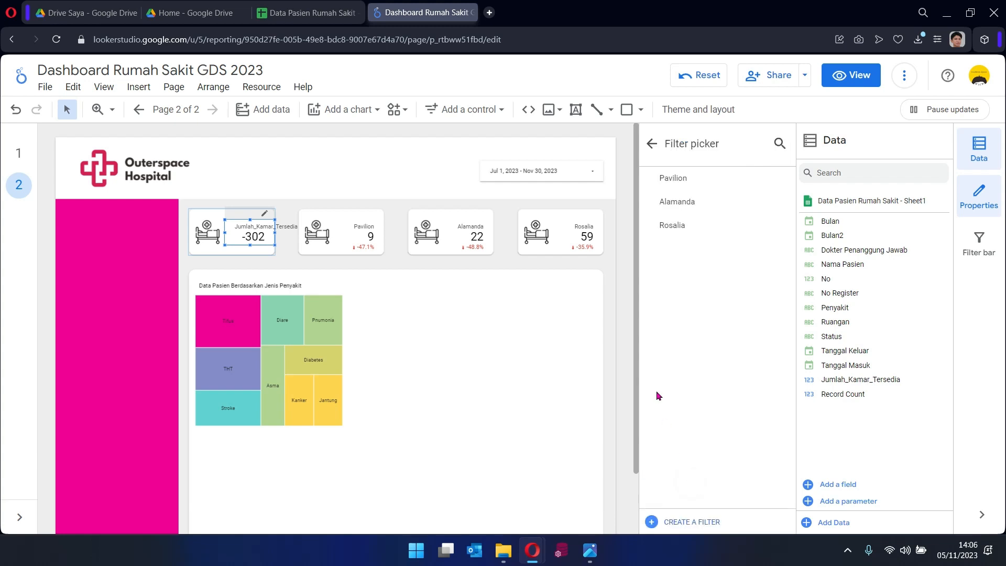
pyautogui.click(676, 522)
pyautogui.click(95, 322)
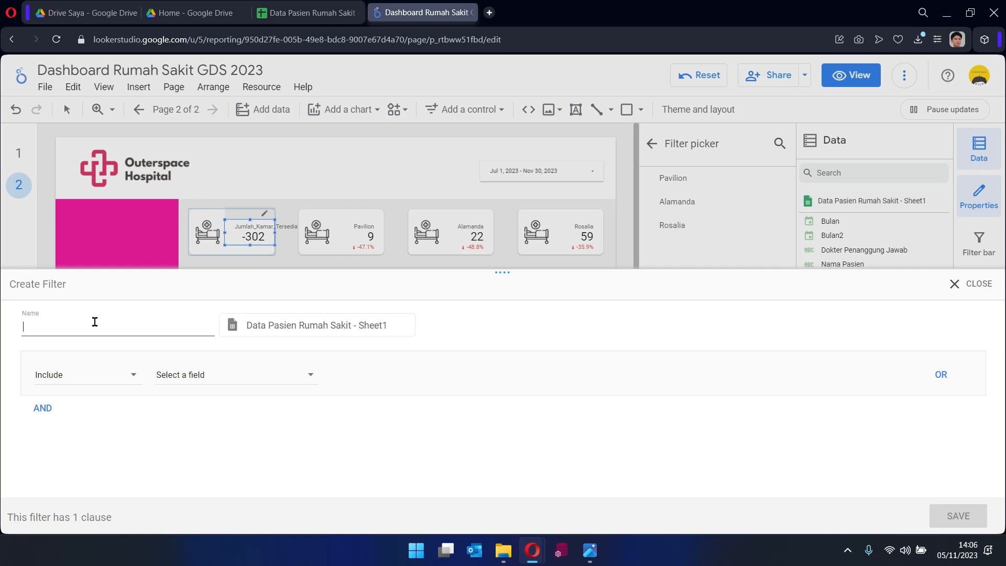
pyautogui.write('Activ')
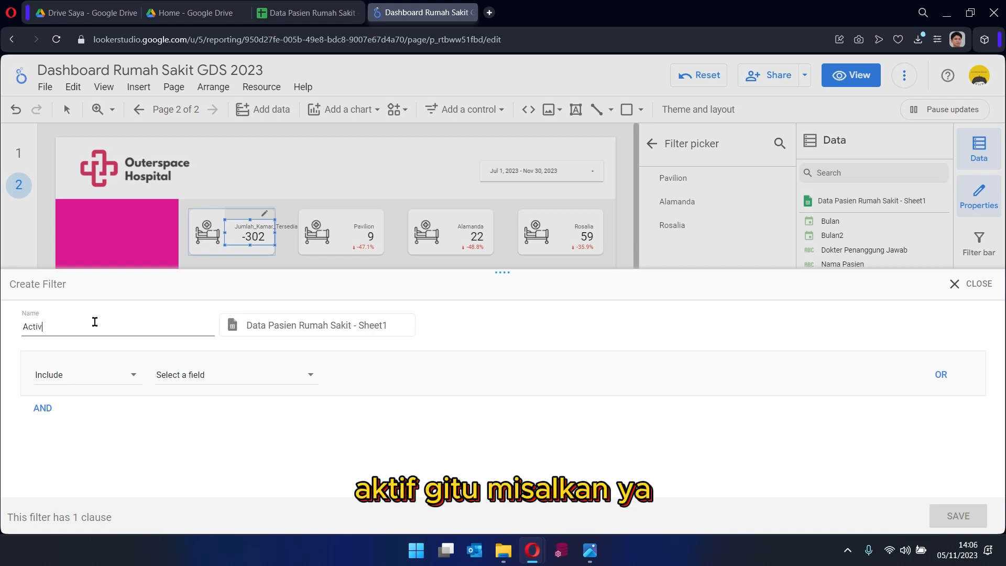
pyautogui.write('e')
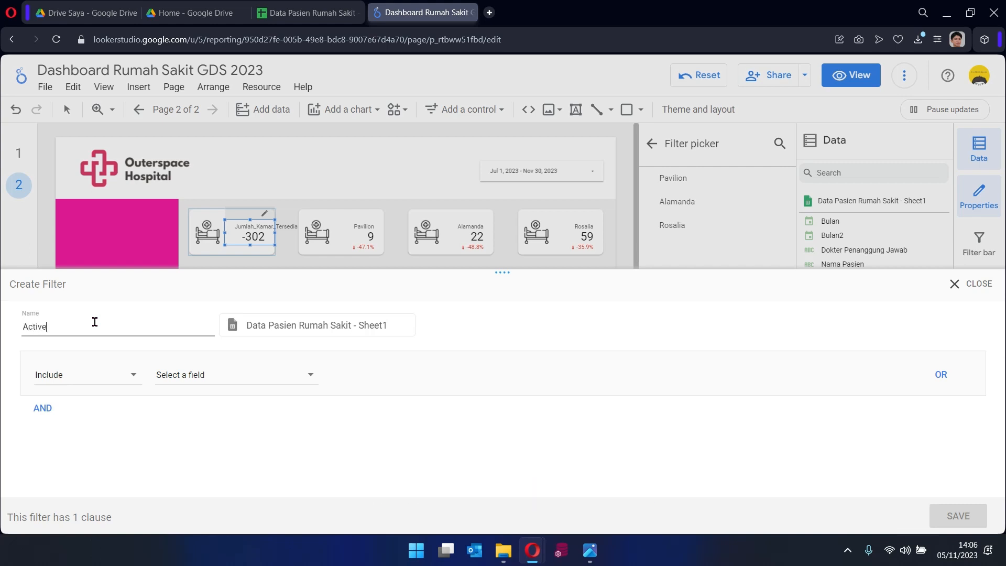
# Set the filter to include records whose Status contains Active, save it, and deselect the scorecard.
pyautogui.click(197, 376)
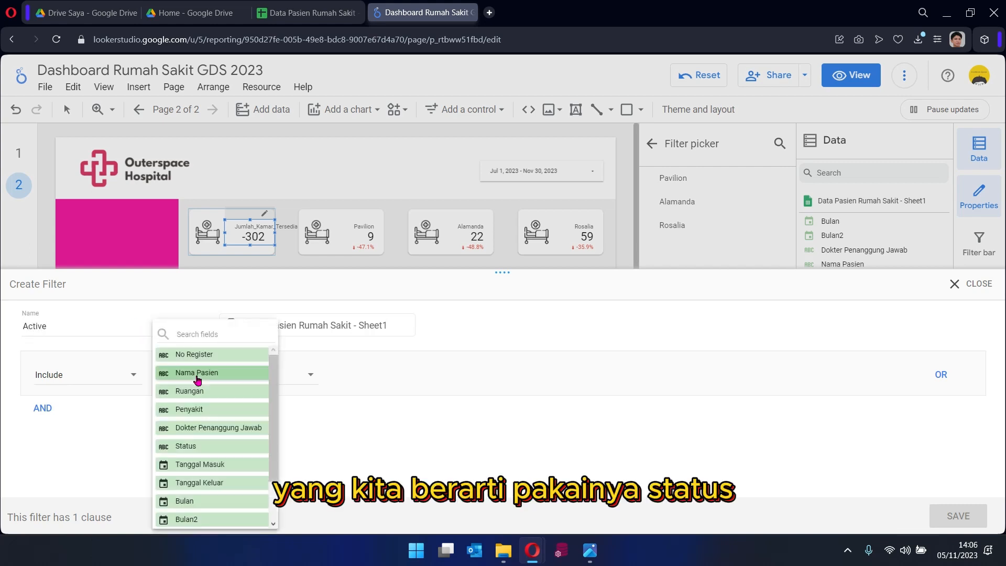
pyautogui.click(209, 445)
pyautogui.click(359, 378)
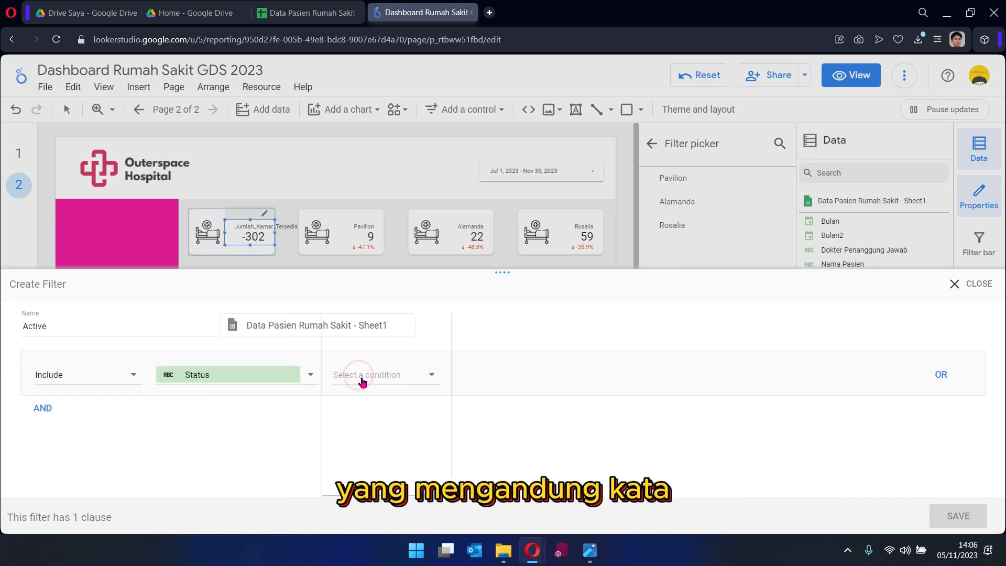
pyautogui.click(404, 358)
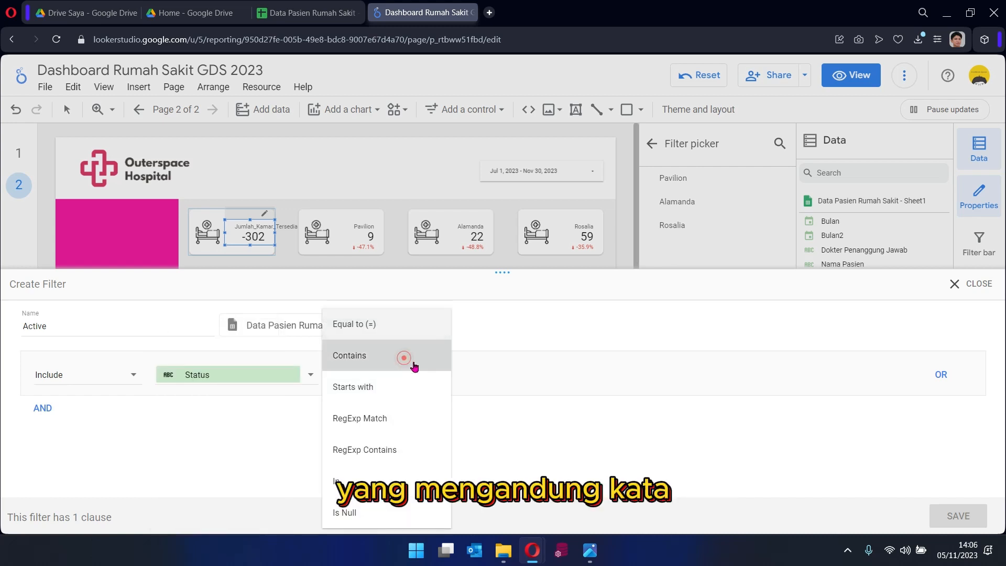
pyautogui.click(472, 377)
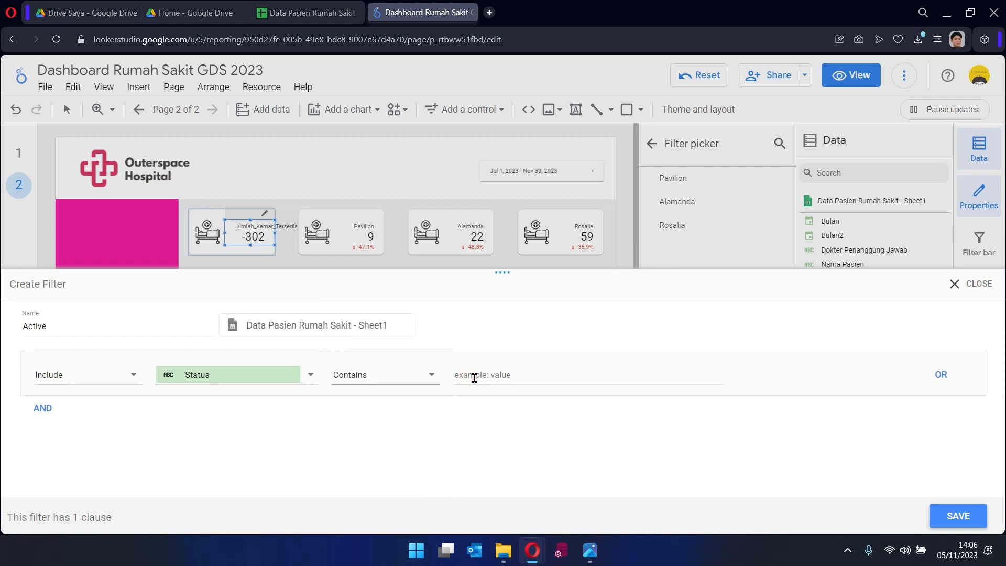
pyautogui.click(474, 377)
pyautogui.write('Active')
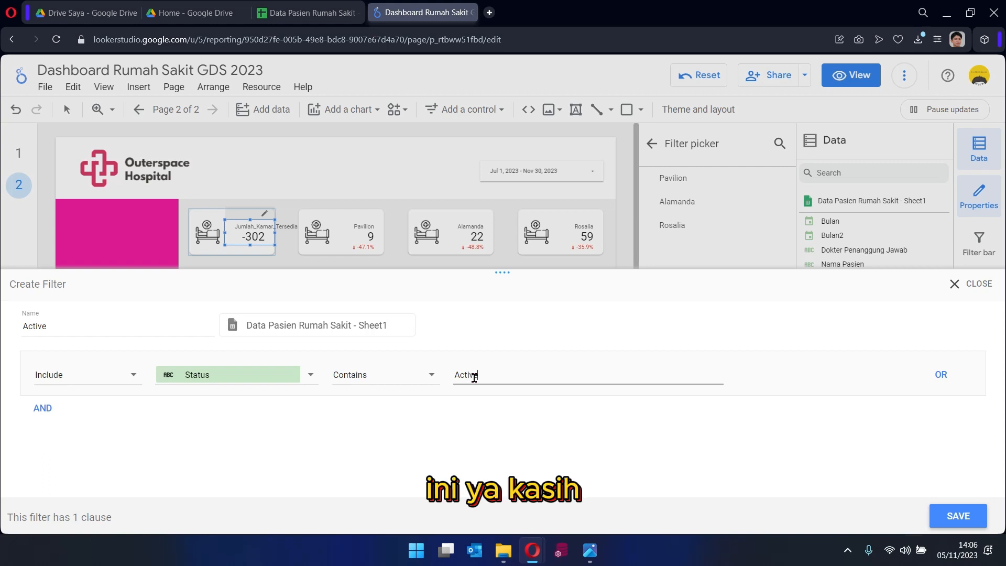
pyautogui.click(946, 515)
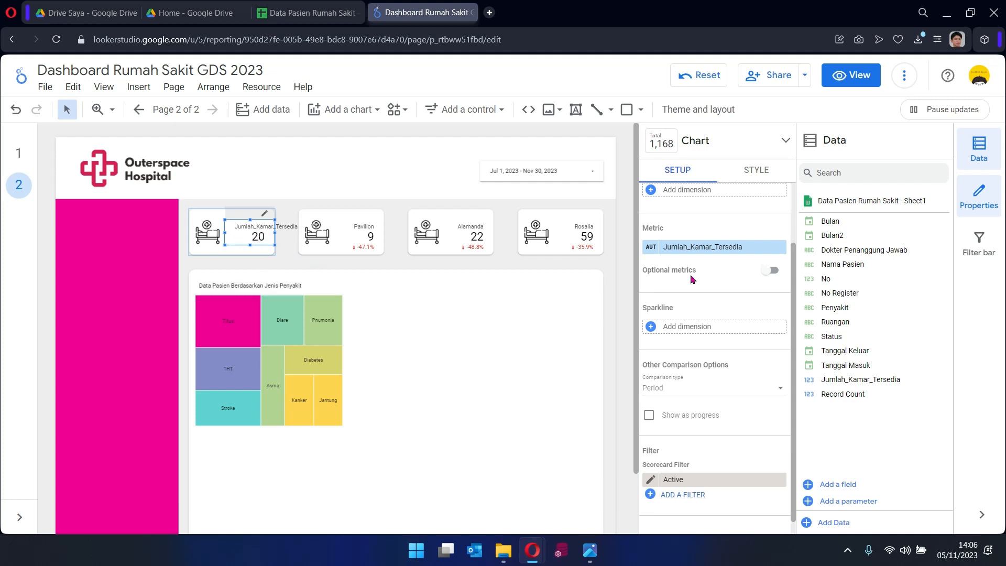
pyautogui.click(626, 259)
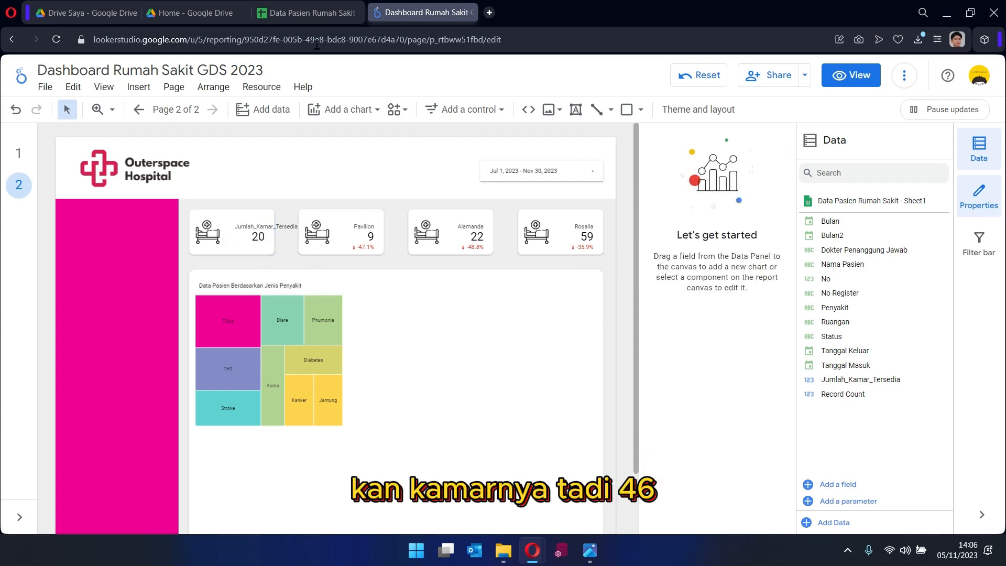
# Compare the total room quota in Sheet4 with the Active patient rows in Sheet1 of the spreadsheet, and return to Looker Studio.
pyautogui.click(307, 13)
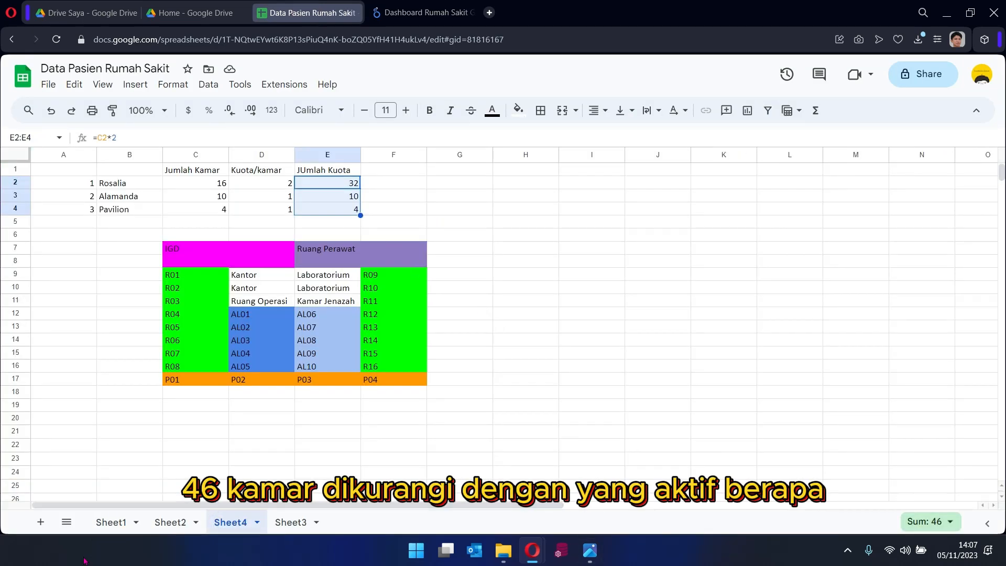
pyautogui.click(111, 522)
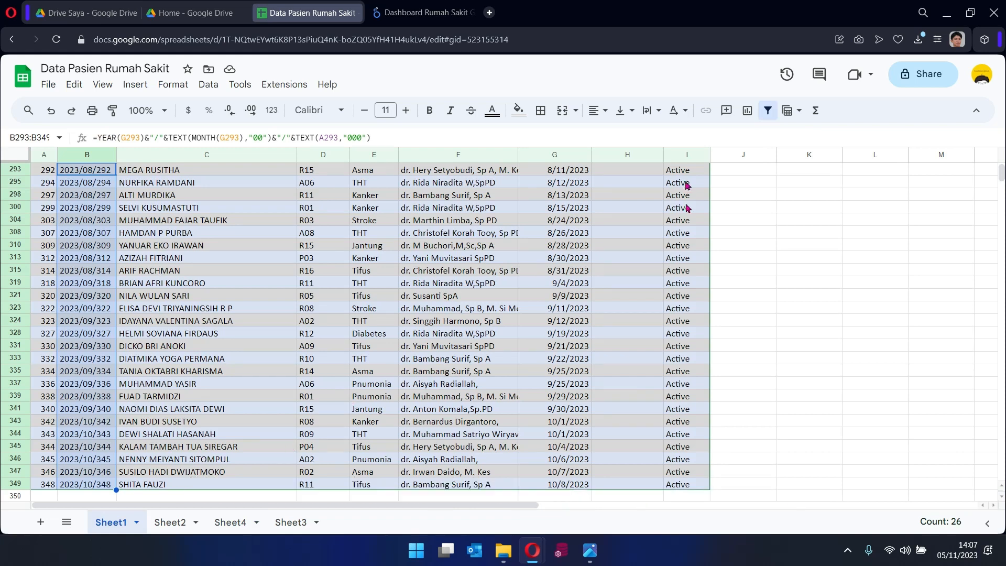
pyautogui.scroll(-5, 597, 322)
pyautogui.scroll(3, 597, 323)
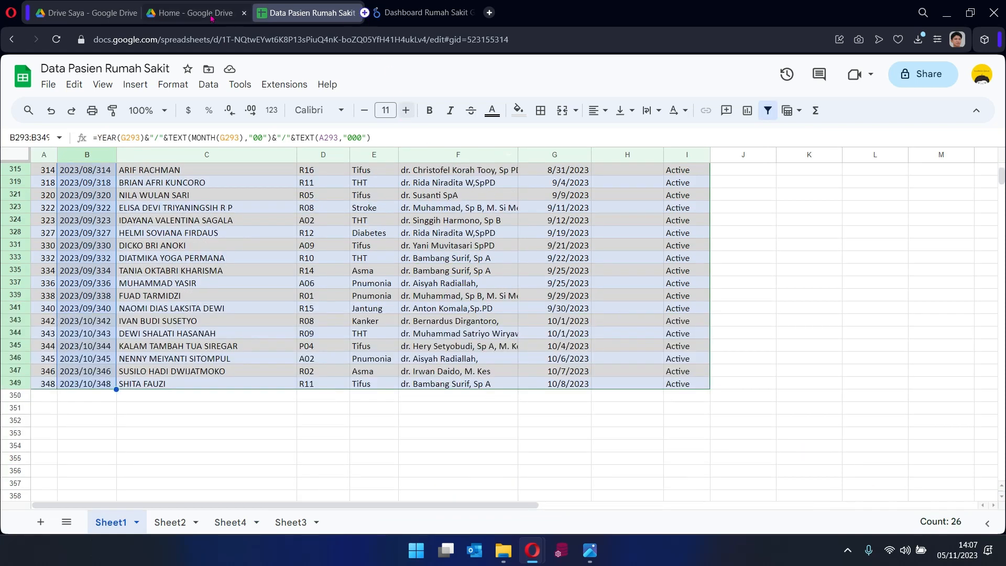
pyautogui.click(403, 13)
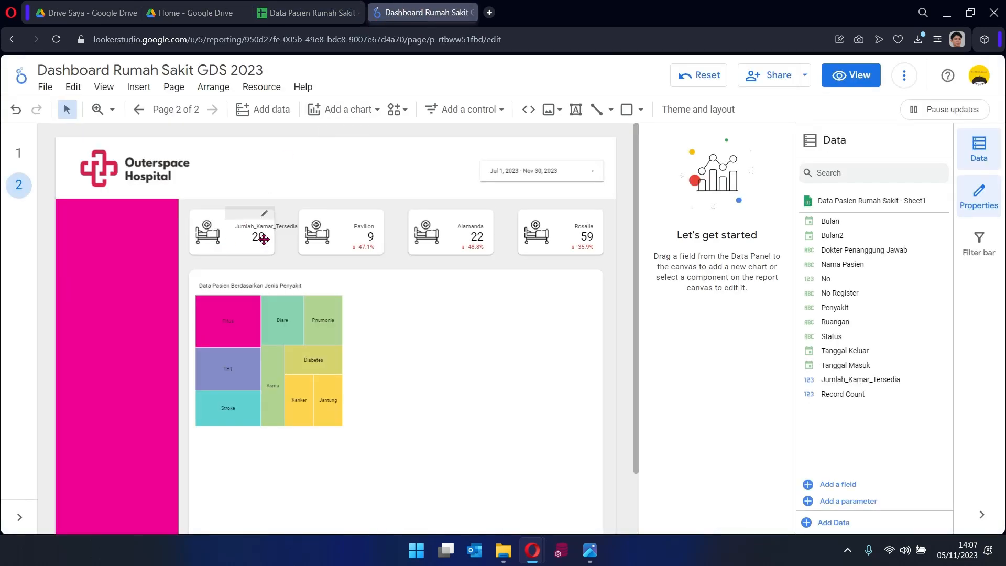
# Rename the first scorecard's Jumlah_Kamar_Tersedia metric as Kamar Tersedia and deselect the scorecard.
pyautogui.click(244, 231)
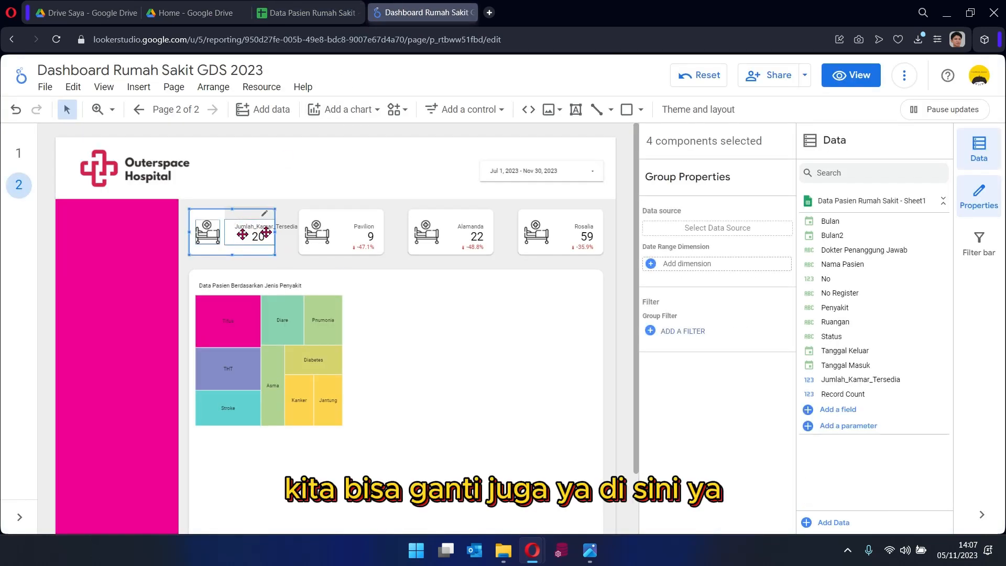
pyautogui.click(240, 229)
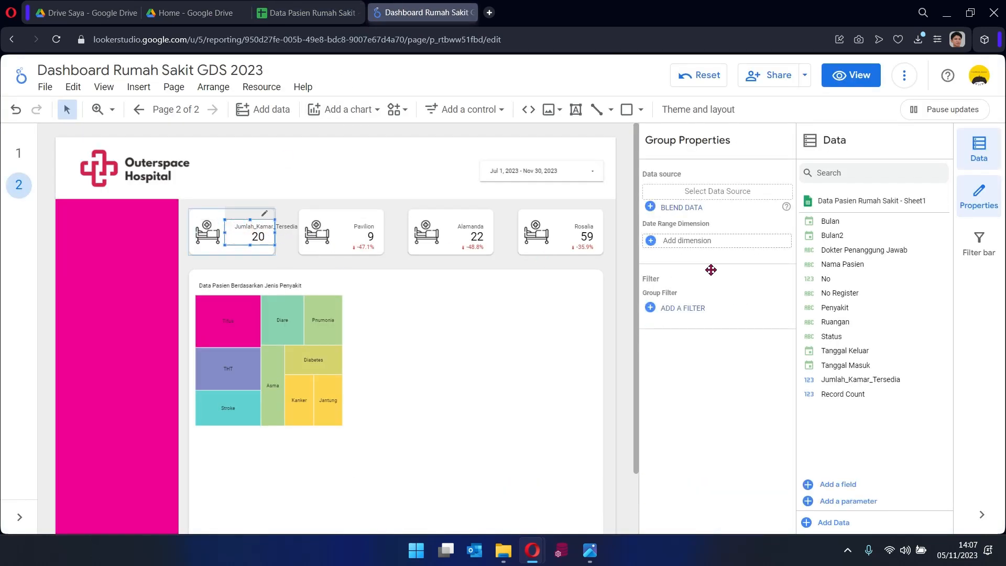
pyautogui.click(258, 232)
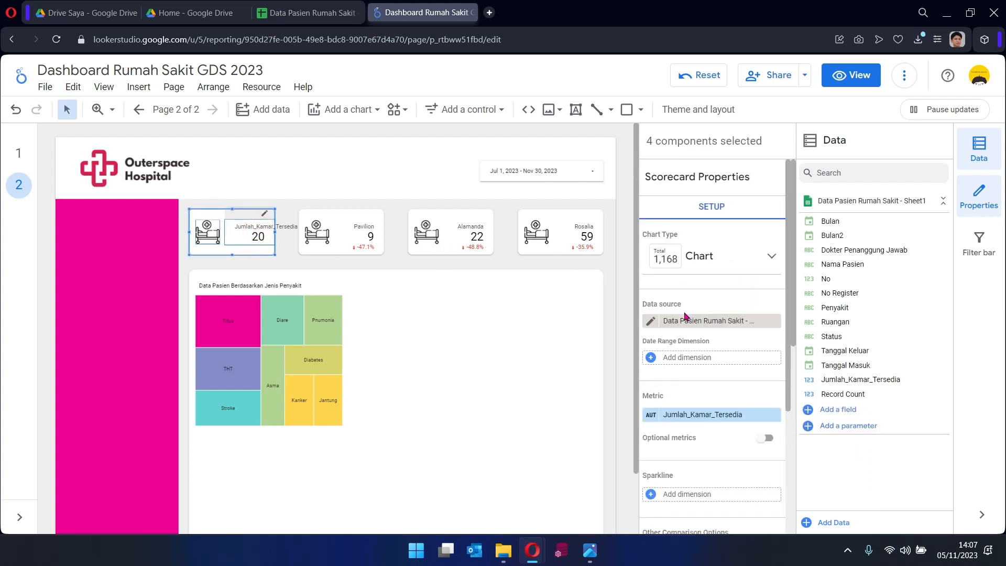
pyautogui.click(269, 234)
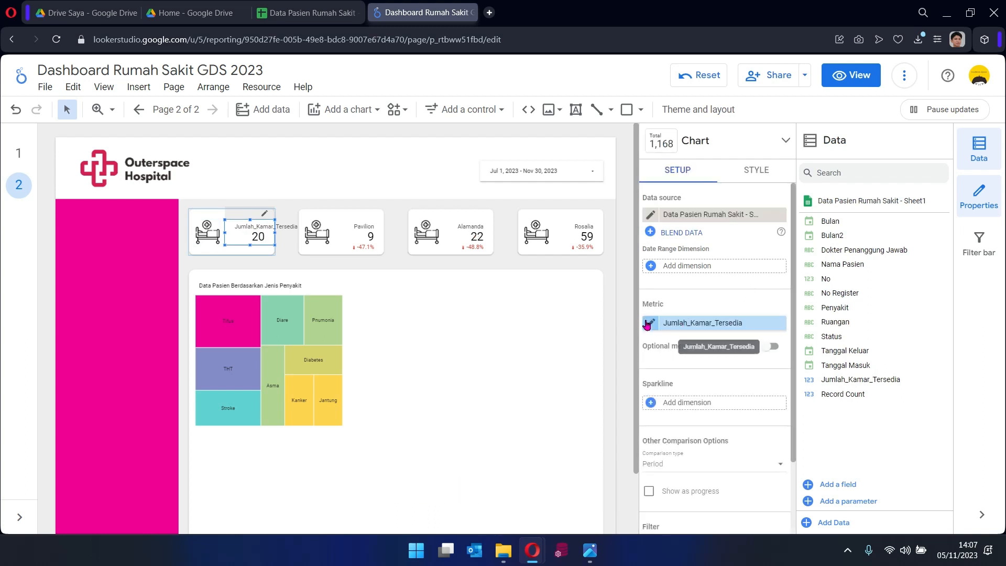
pyautogui.click(648, 323)
pyautogui.click(574, 356)
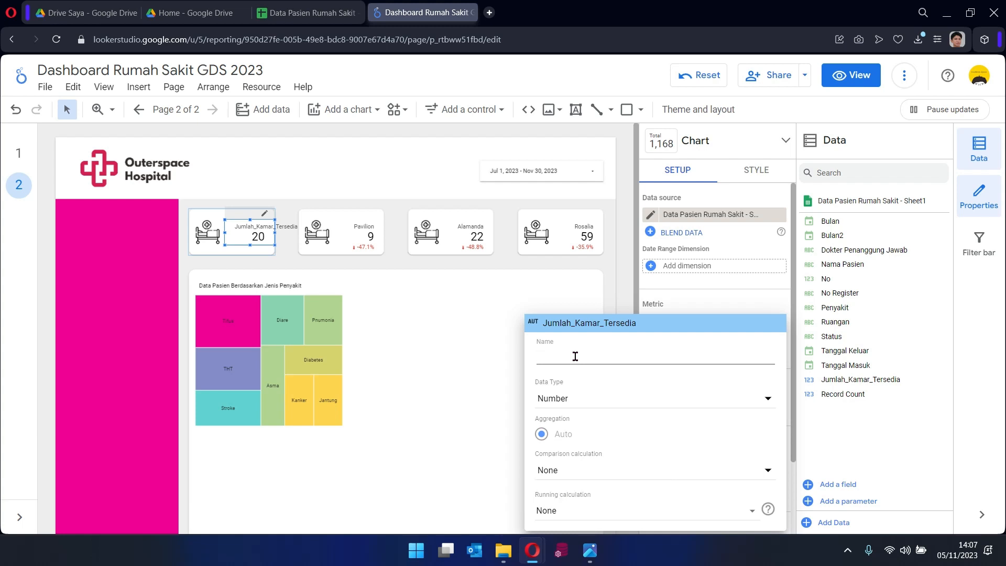
pyautogui.write('Kamar Te')
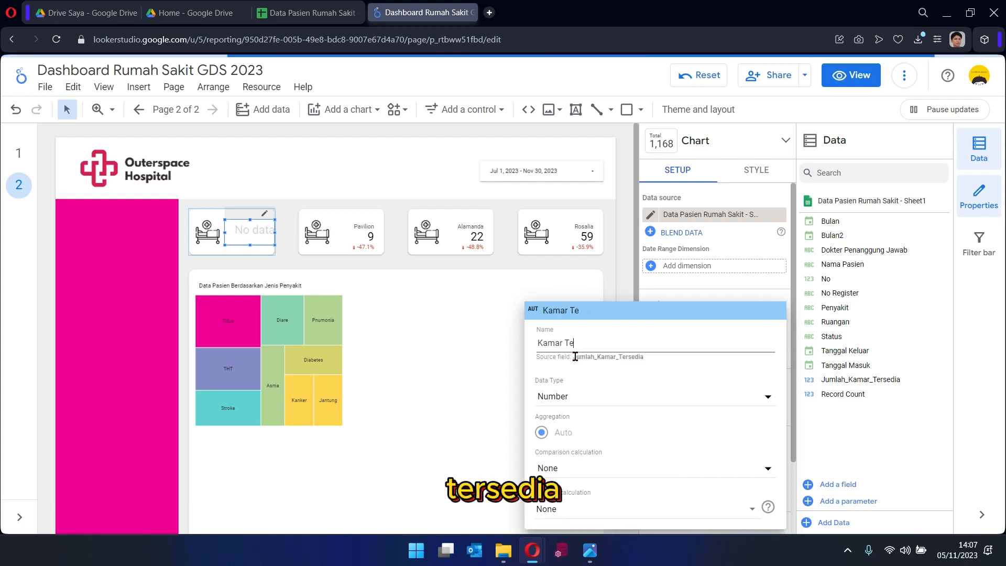
pyautogui.write('rsed')
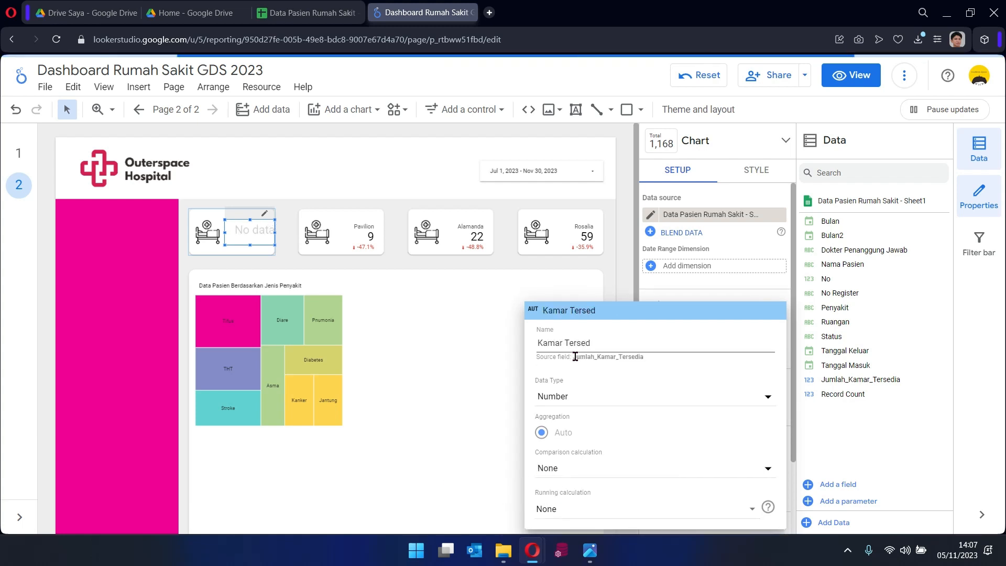
pyautogui.write('ia')
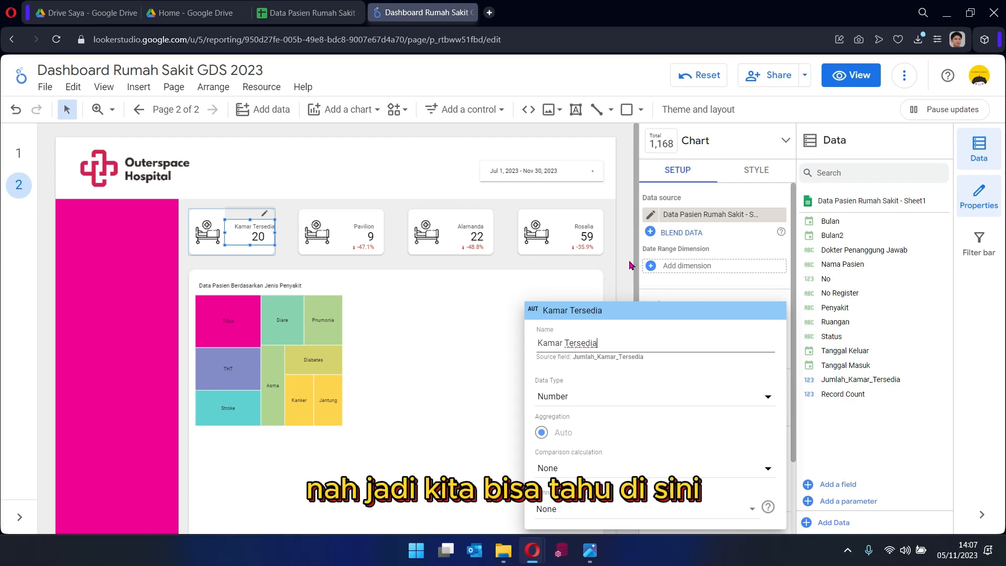
pyautogui.click(630, 264)
pyautogui.click(629, 261)
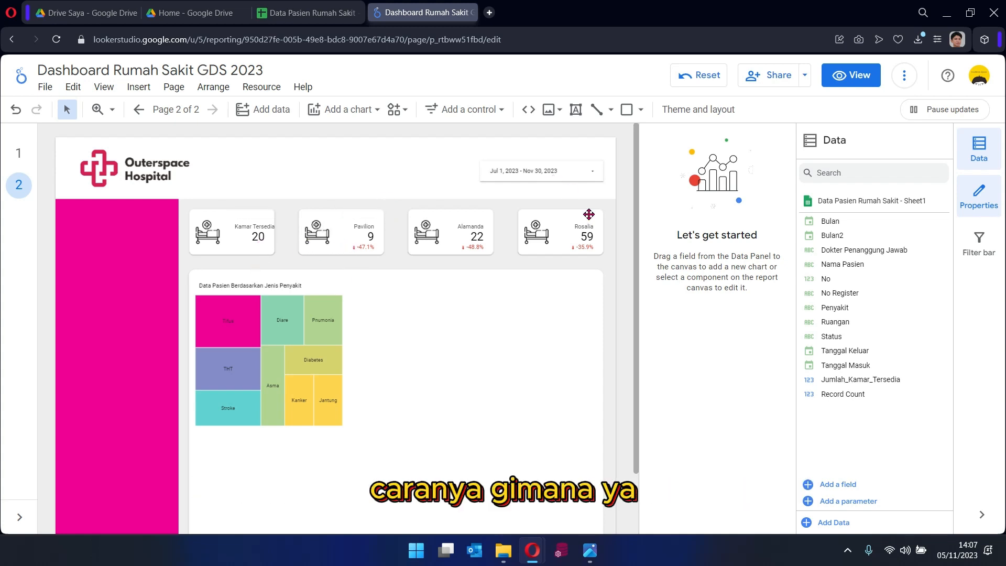
# Ungroup the Pavilion, Alamanda and Rosalia cards.
pyautogui.click(351, 239)
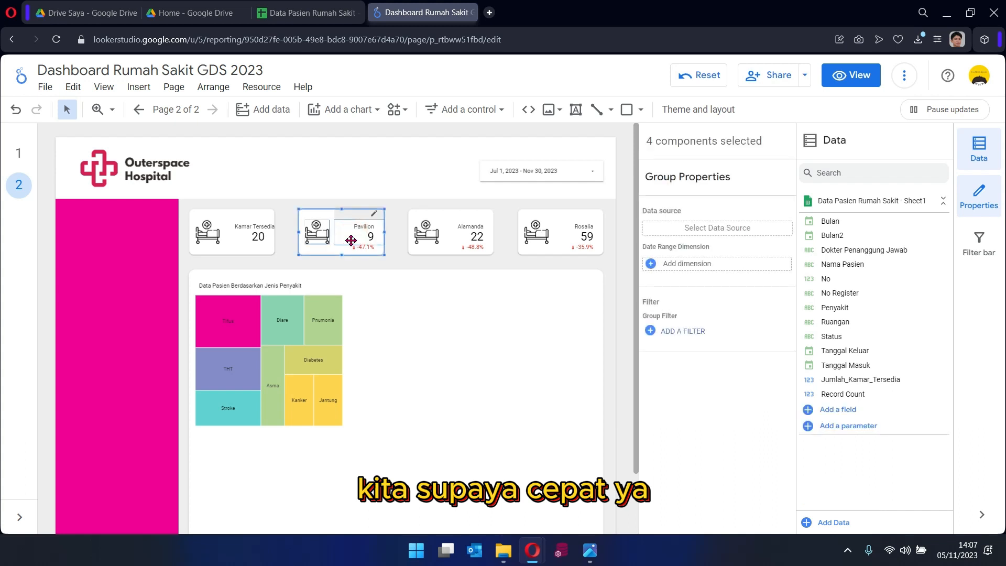
pyautogui.rightClick(351, 239)
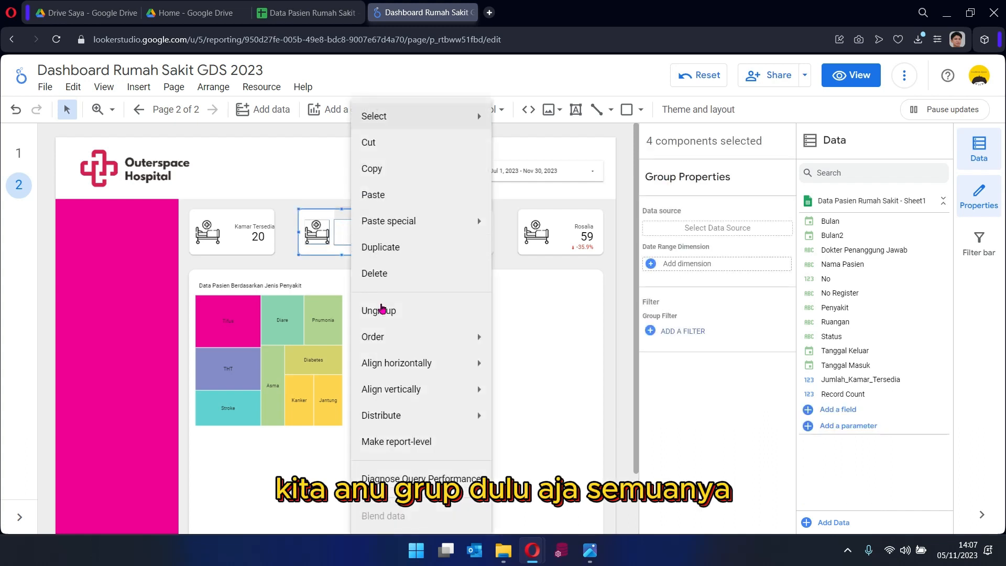
pyautogui.click(382, 310)
pyautogui.click(440, 235)
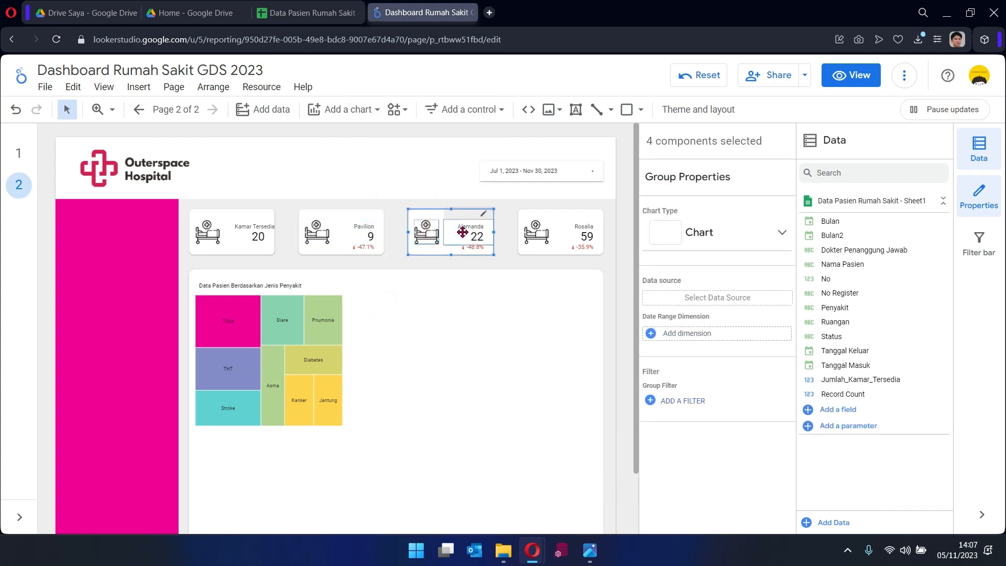
pyautogui.rightClick(462, 232)
pyautogui.click(483, 310)
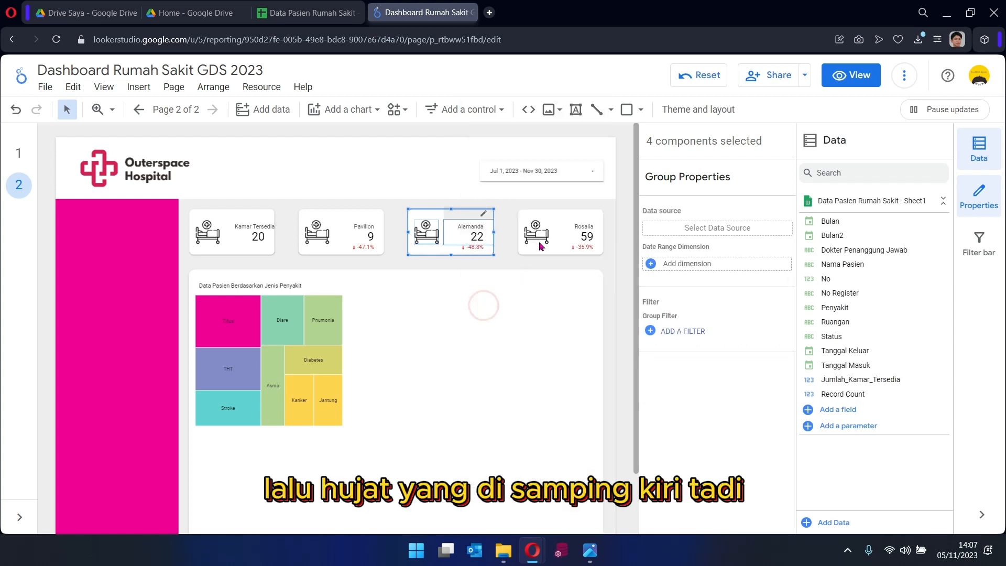
pyautogui.click(577, 231)
pyautogui.rightClick(577, 232)
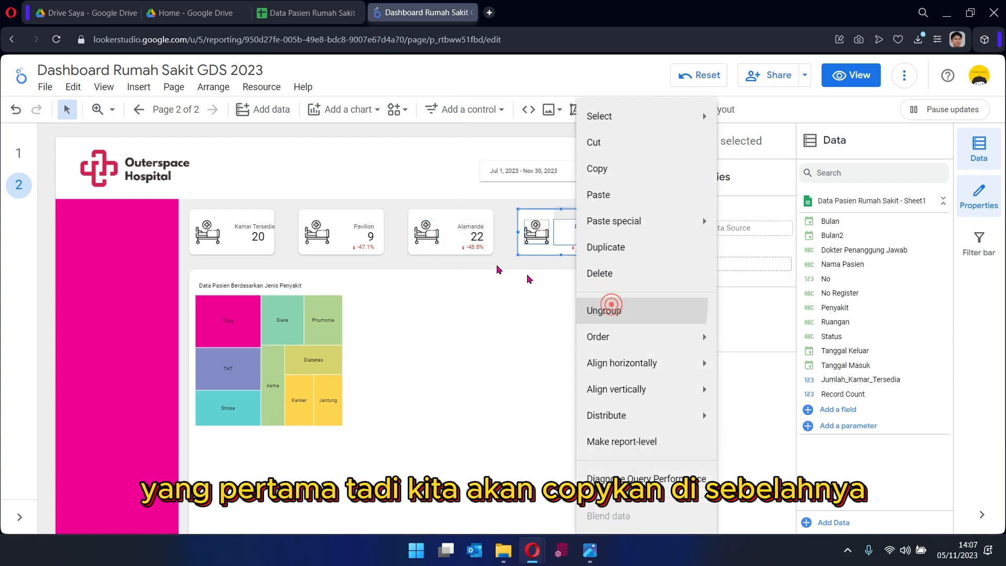
pyautogui.click(608, 310)
# Delete the Pavilion scorecard and paste a copy of the first card's Kamar Tersedia scorecard.
pyautogui.click(359, 231)
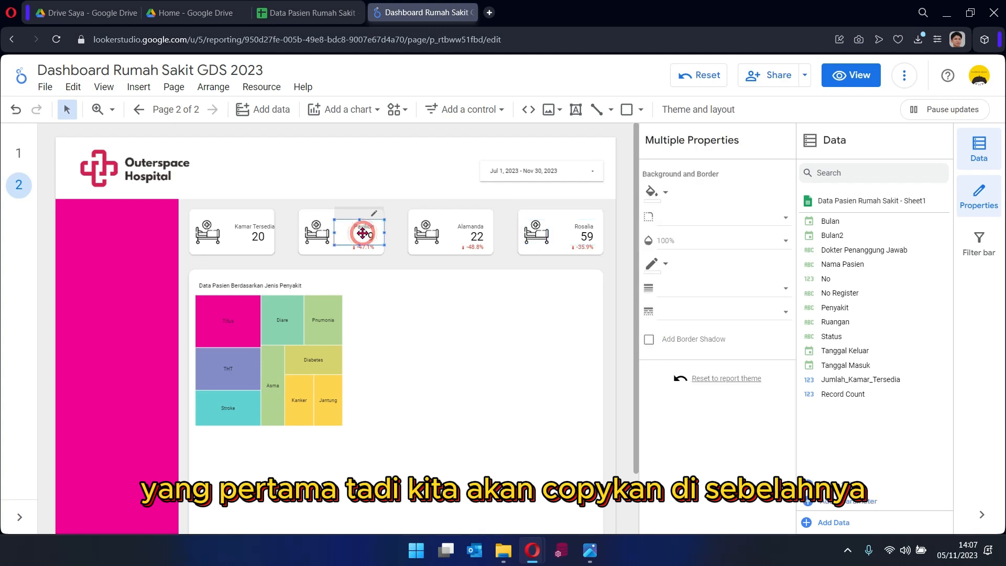
pyautogui.click(259, 242)
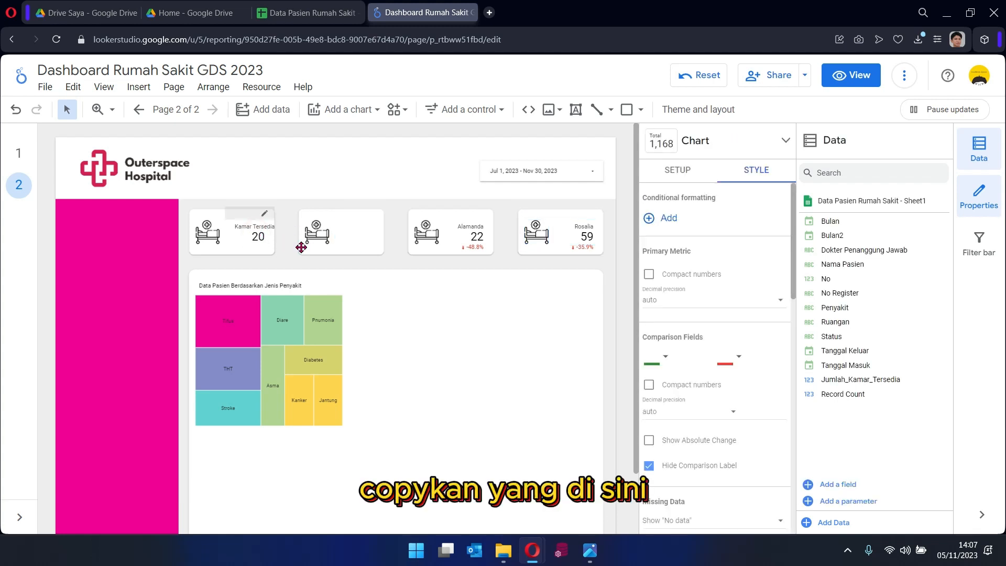
pyautogui.click(255, 232)
pyautogui.click(255, 231)
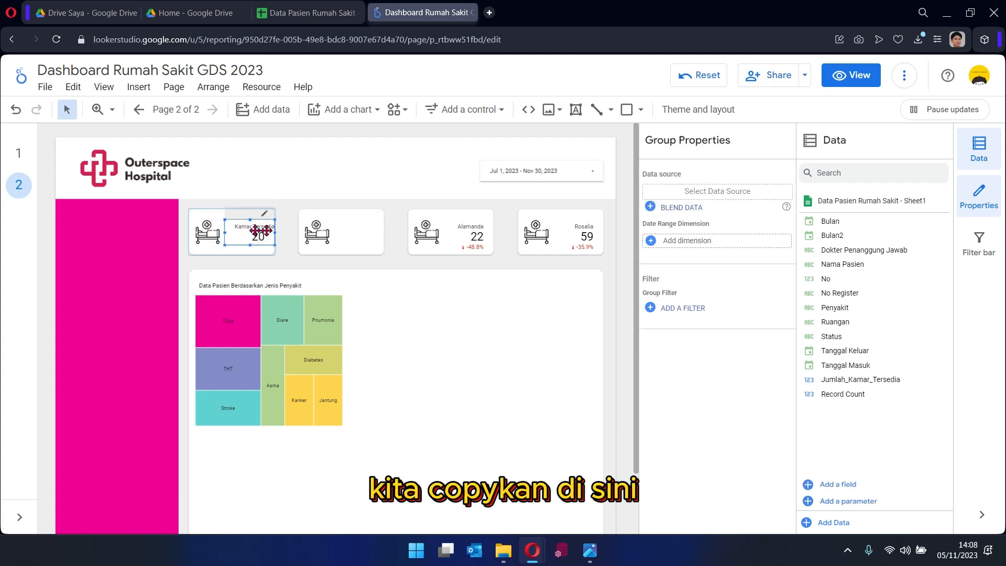
pyautogui.click(346, 223)
pyautogui.hotkey('ctrl', 'v')
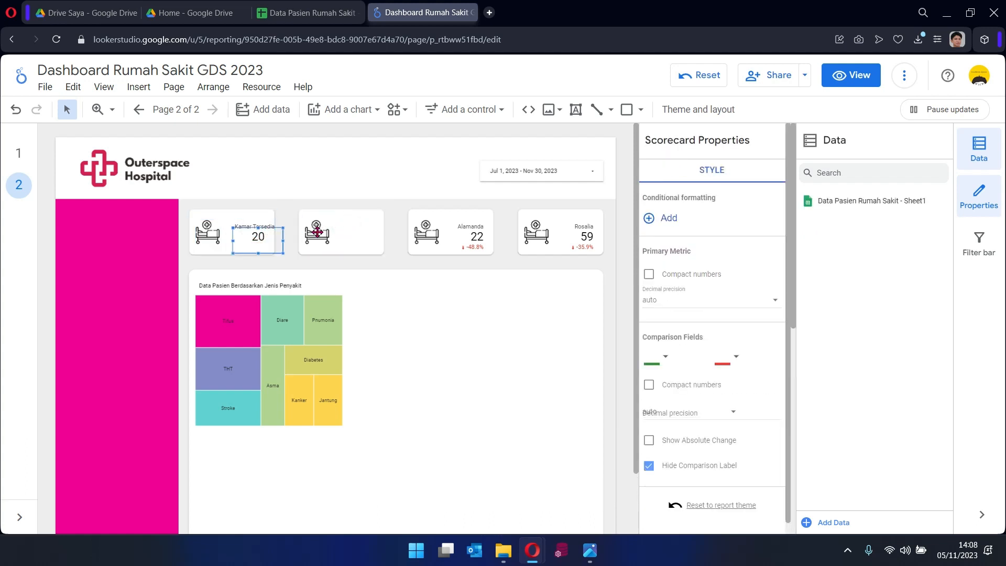
# Position the copied Kamar Tersedia scorecard beside the bed icon inside the second card.
pyautogui.moveTo(260, 239); pyautogui.dragTo(416, 273)
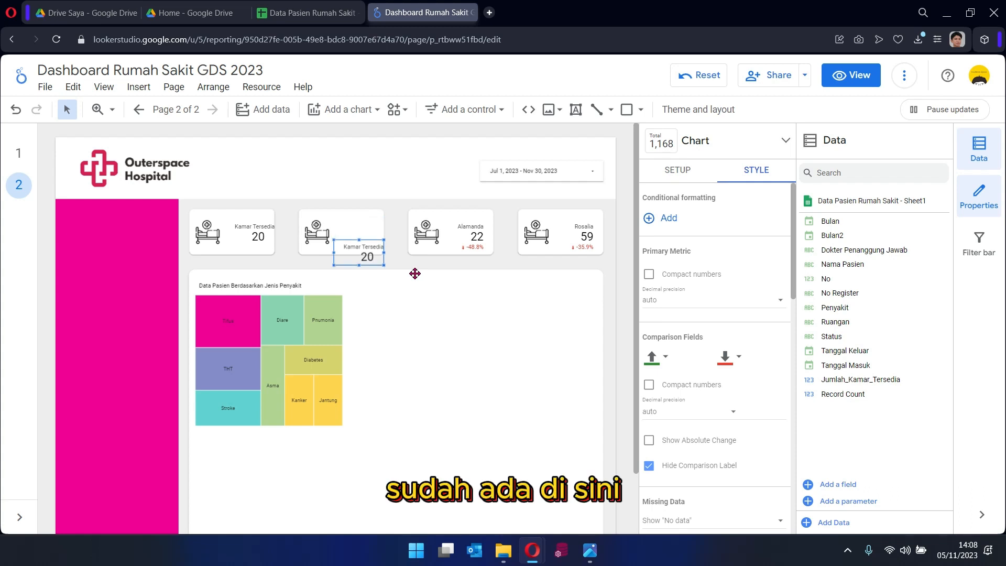
pyautogui.hotkey('ctrl', 'z')
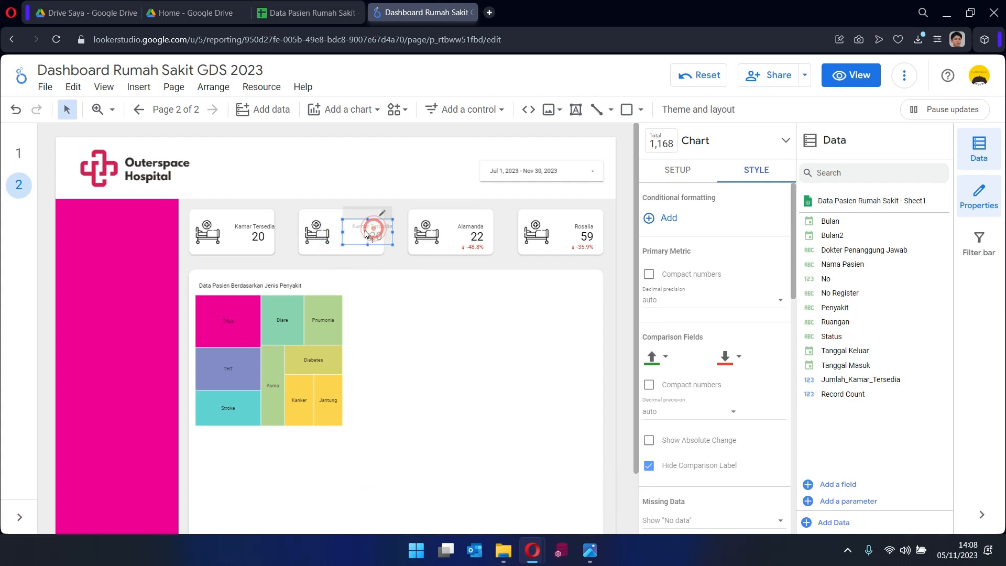
pyautogui.moveTo(374, 226); pyautogui.dragTo(362, 229)
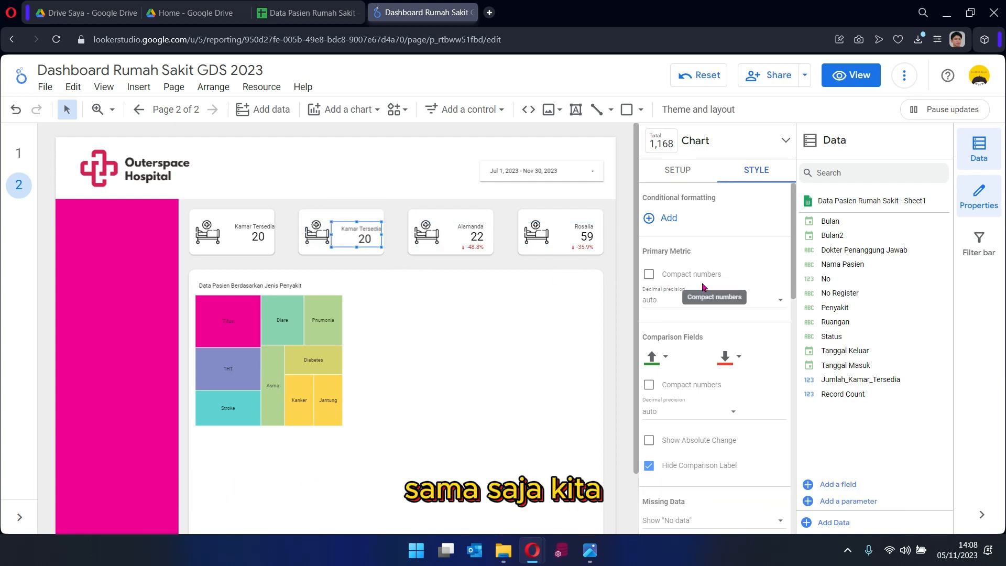
# Add the existing Pavilion filter to the copied scorecard alongside its Active filter.
pyautogui.scroll(-10, 733, 321)
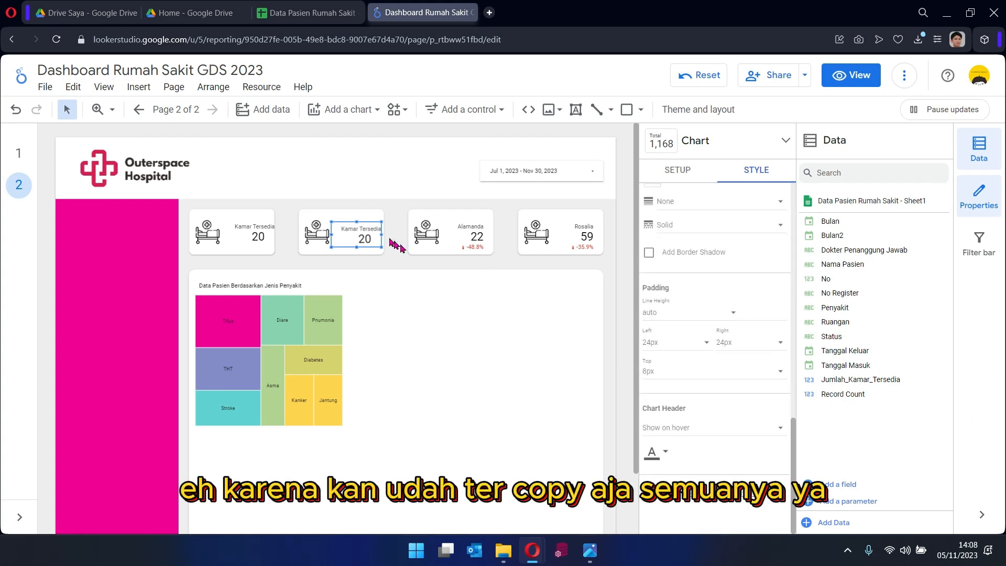
pyautogui.click(663, 168)
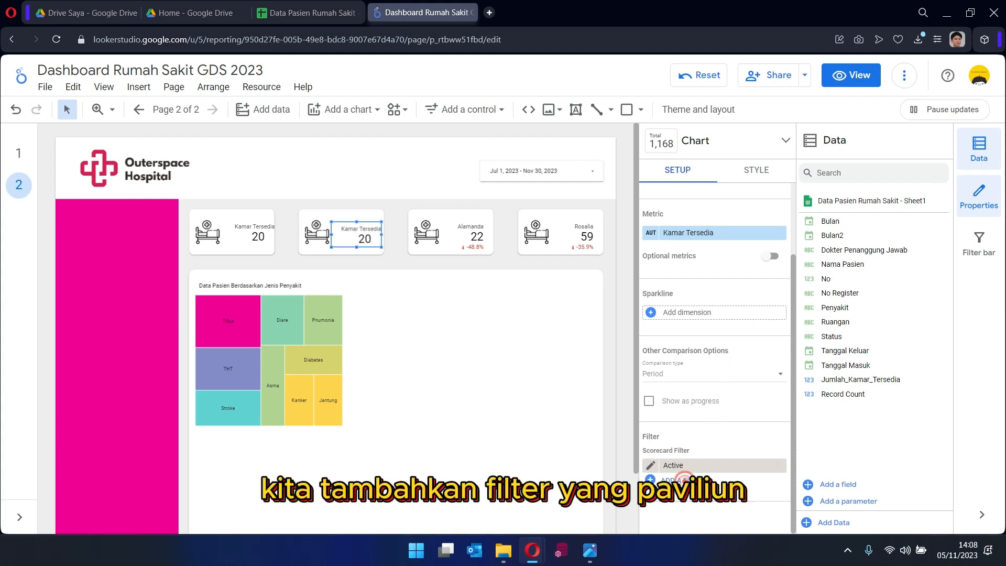
pyautogui.click(685, 478)
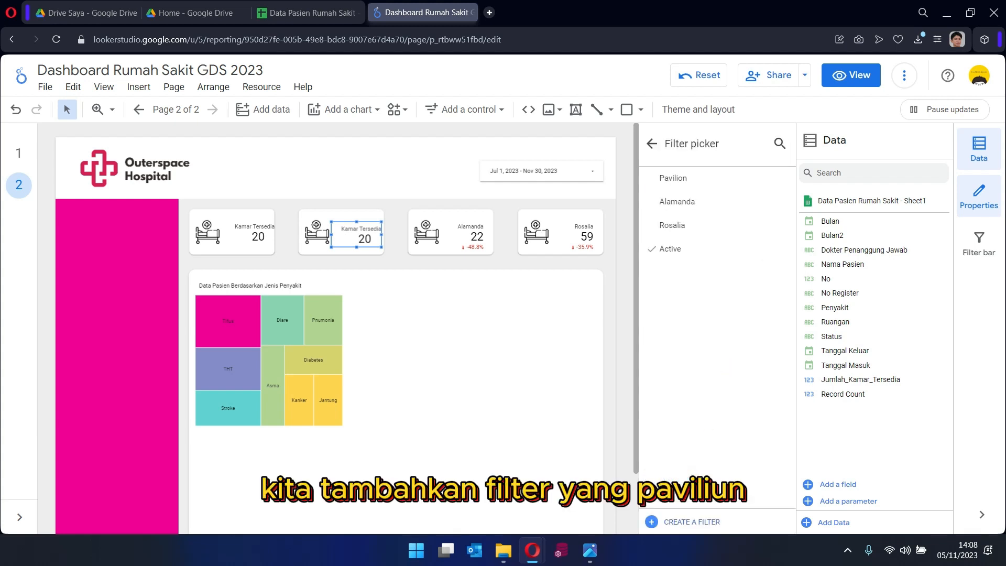
pyautogui.click(717, 179)
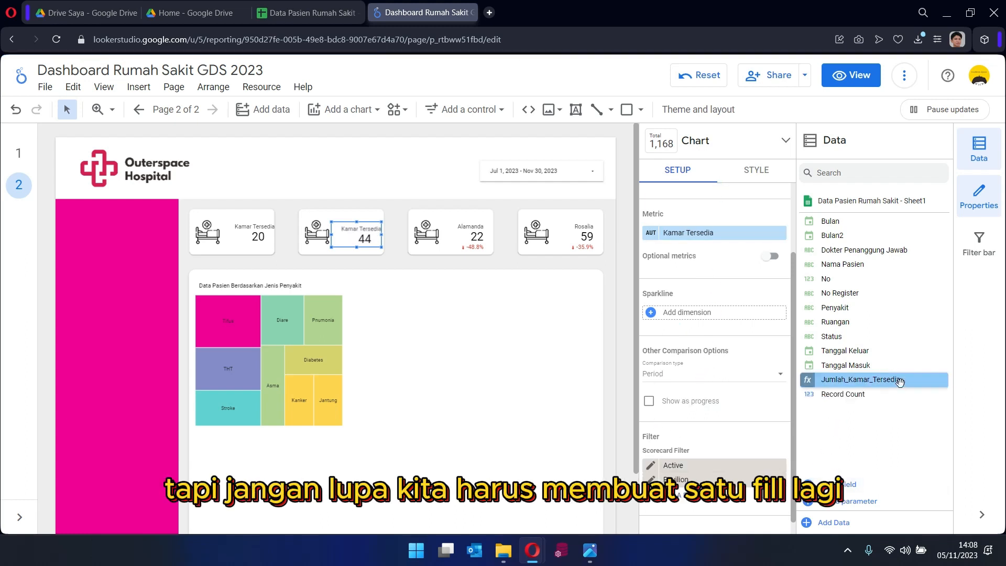
# Open a new calculated field, check the Pavilion room quota in the spreadsheet's Sheet4, and return to Looker Studio.
pyautogui.click(845, 483)
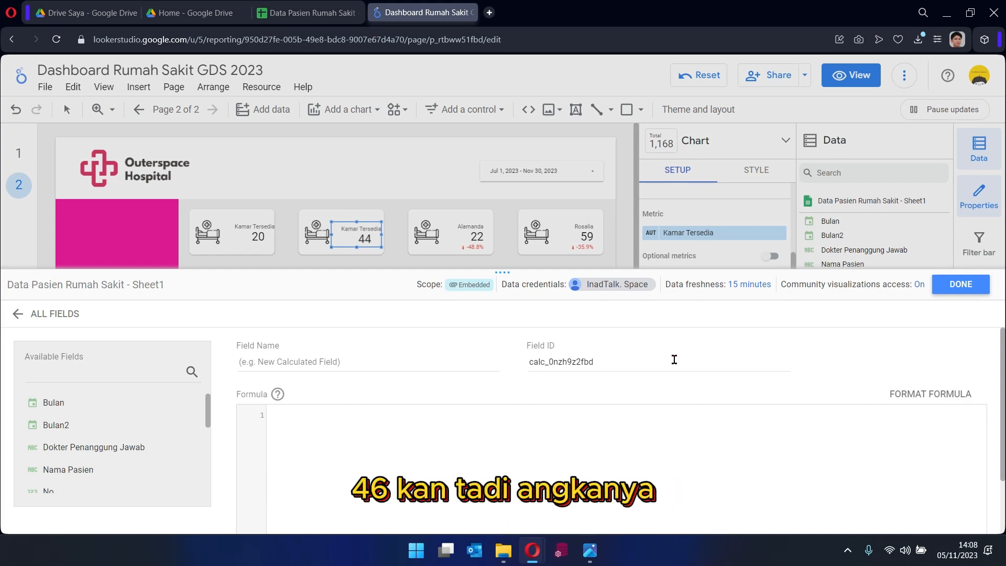
pyautogui.click(280, 9)
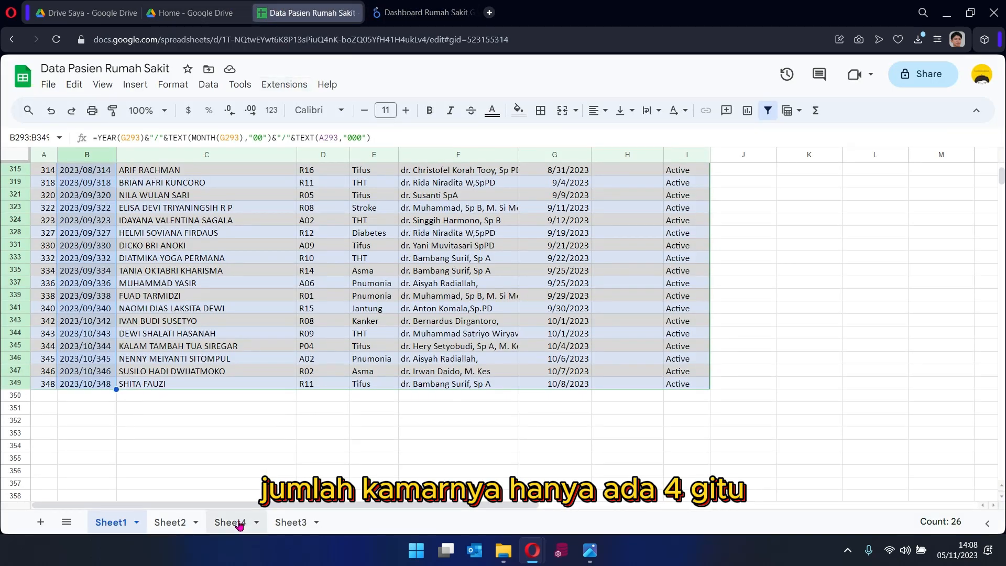
pyautogui.click(239, 524)
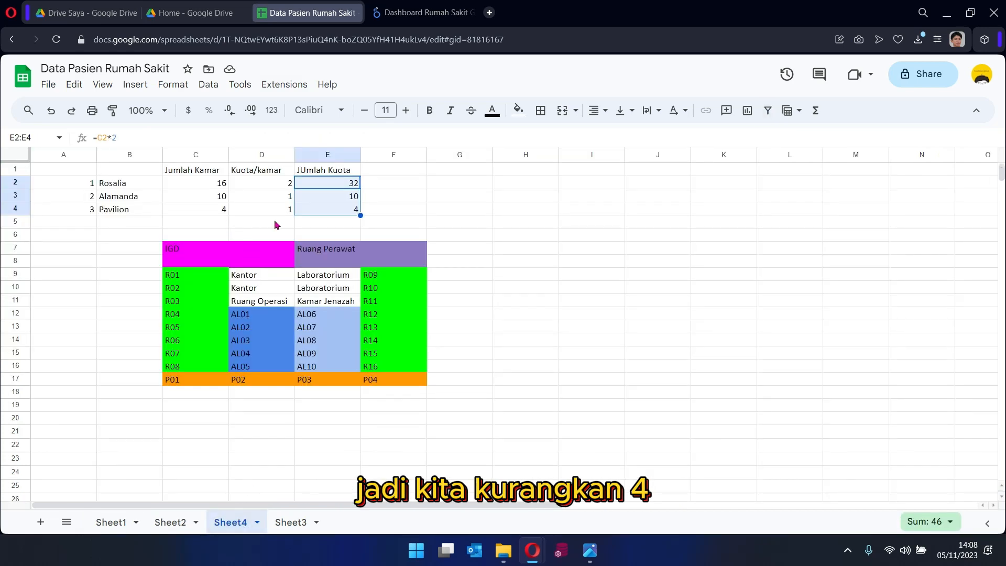
pyautogui.click(401, 13)
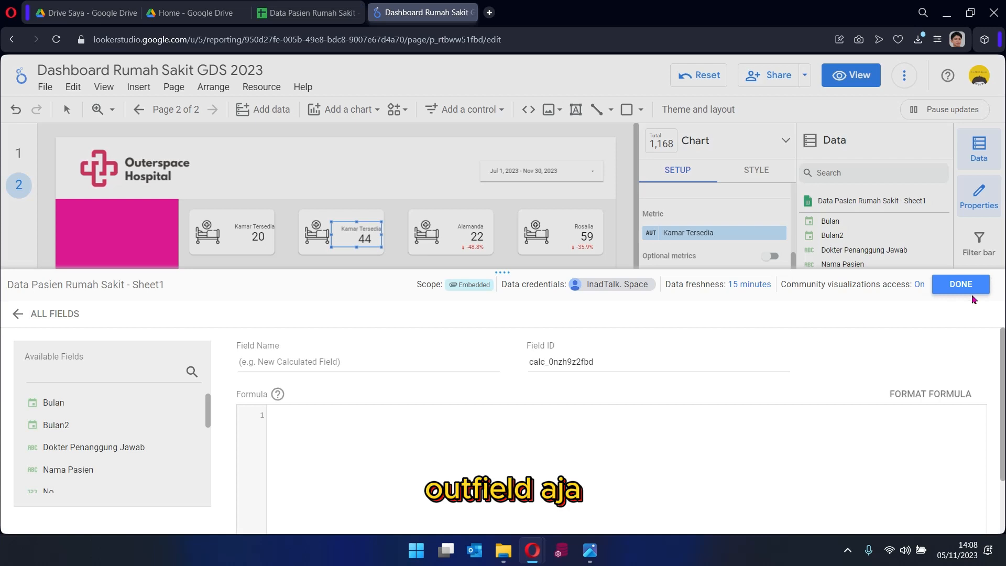
# Duplicate the Jumlah_Kamar_Tersedia metric in the data source's field list and close the field editor.
pyautogui.click(45, 313)
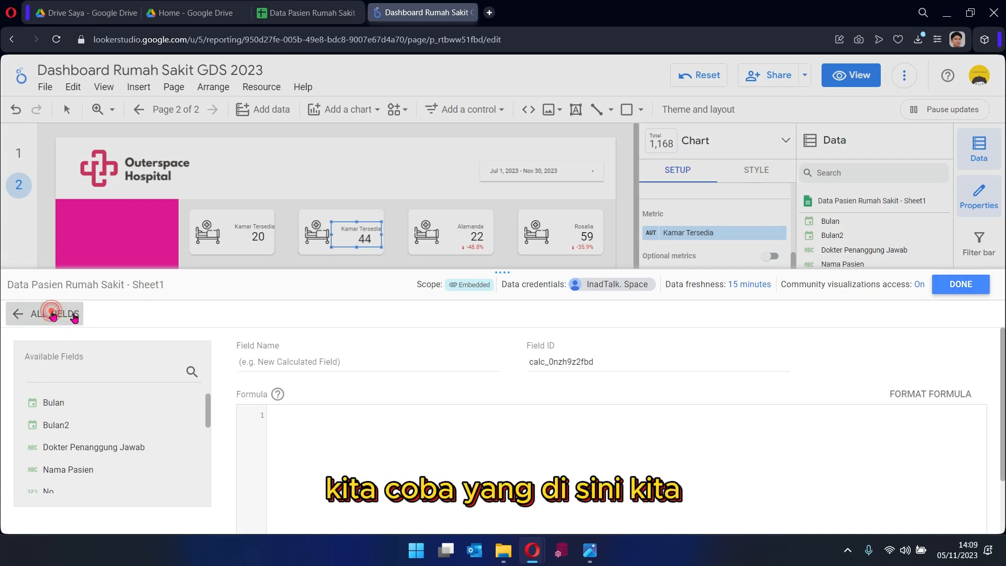
pyautogui.scroll(-4, 173, 391)
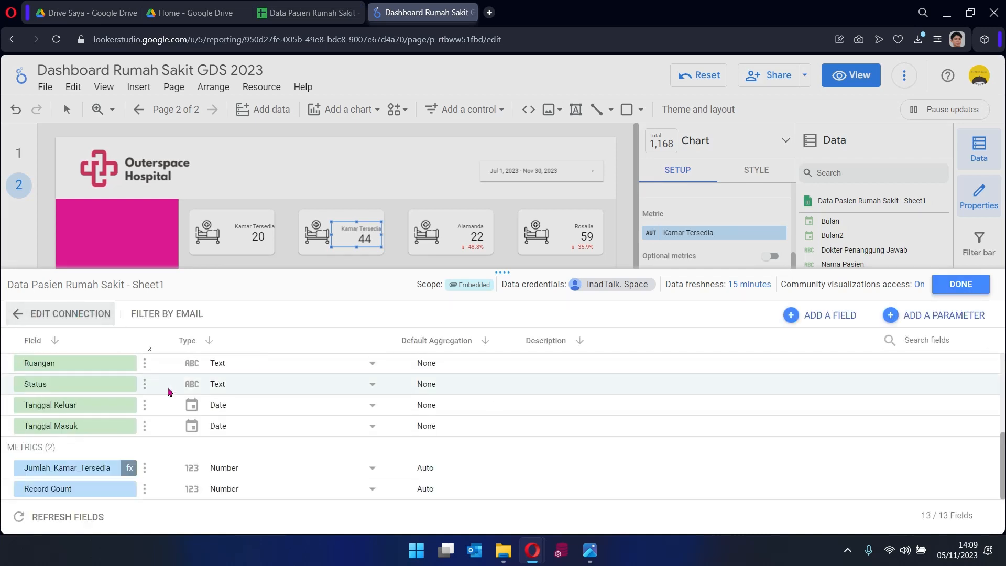
pyautogui.click(145, 472)
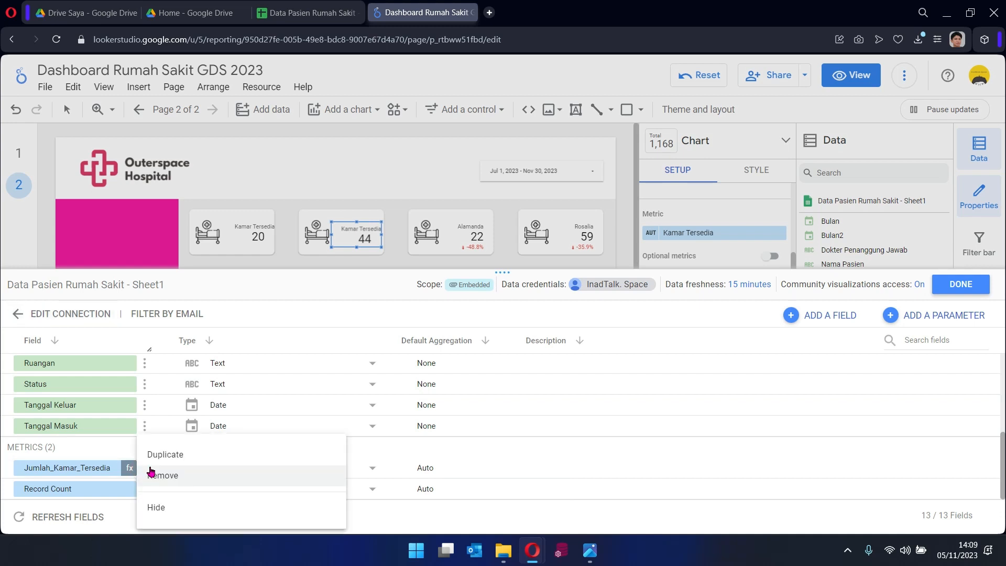
pyautogui.click(212, 456)
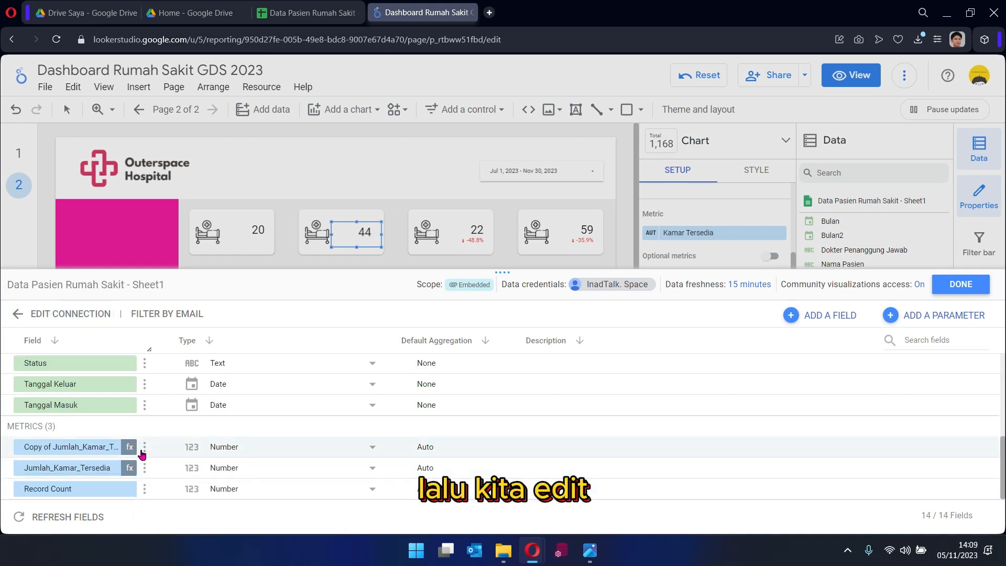
pyautogui.click(144, 447)
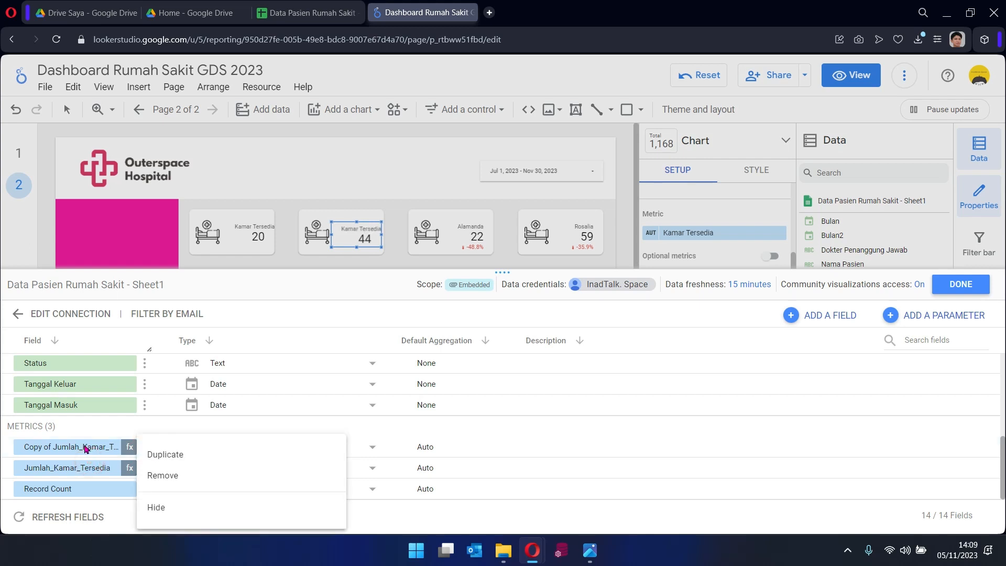
pyautogui.click(21, 449)
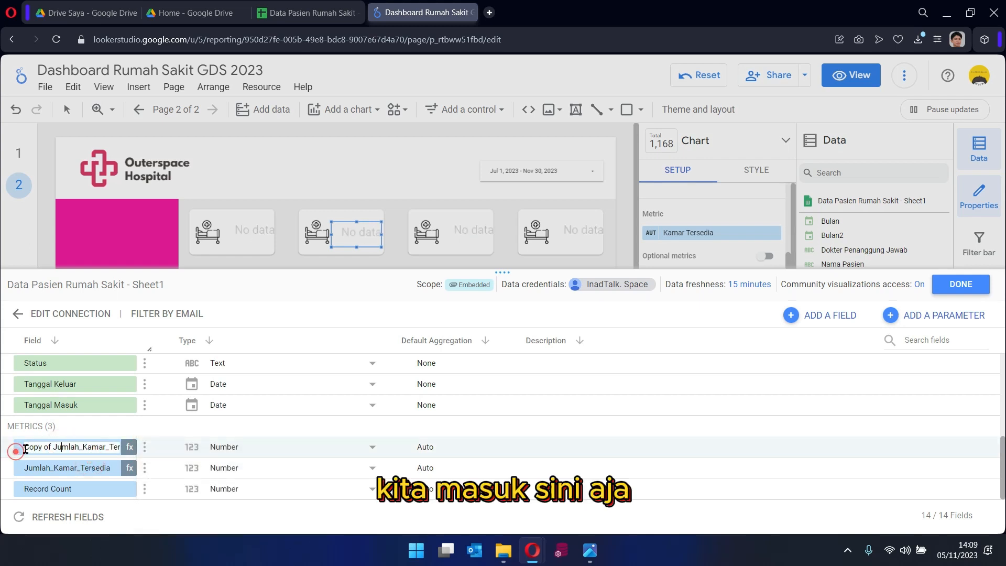
pyautogui.click(17, 451)
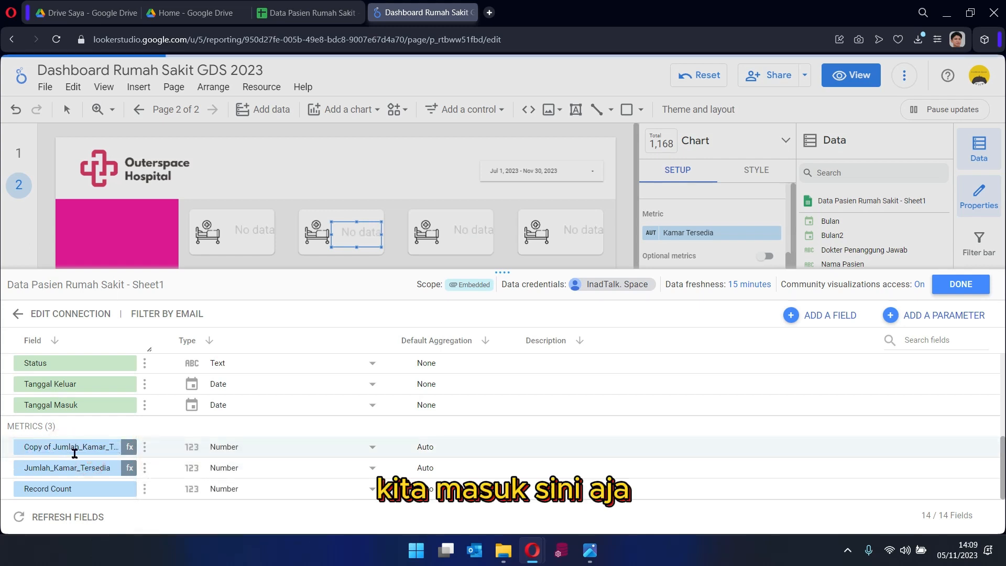
pyautogui.click(954, 285)
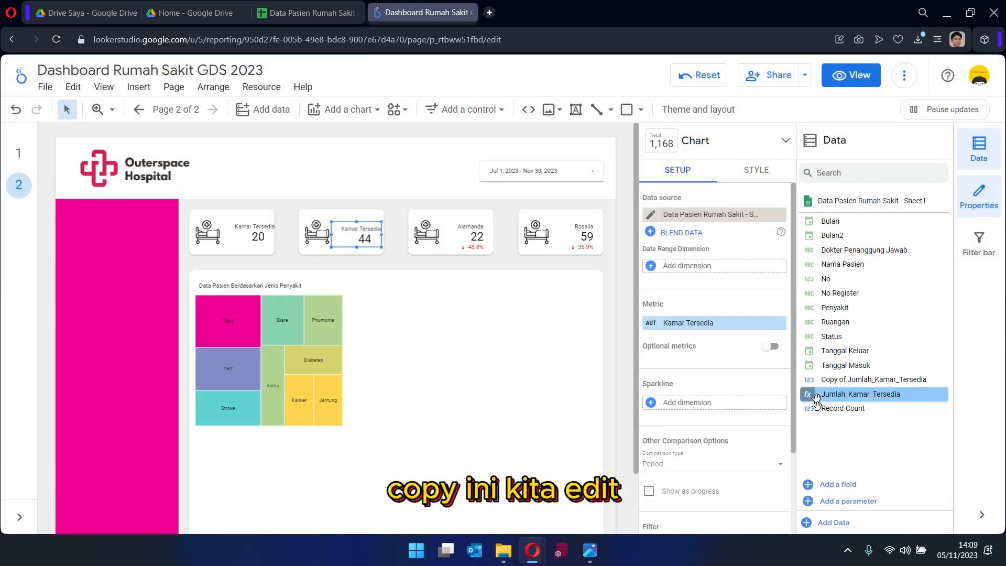
# Set the quota in the duplicated metric's formula to 4, so it reads 4-COUNT_DISTINCT(No Register).
pyautogui.click(809, 381)
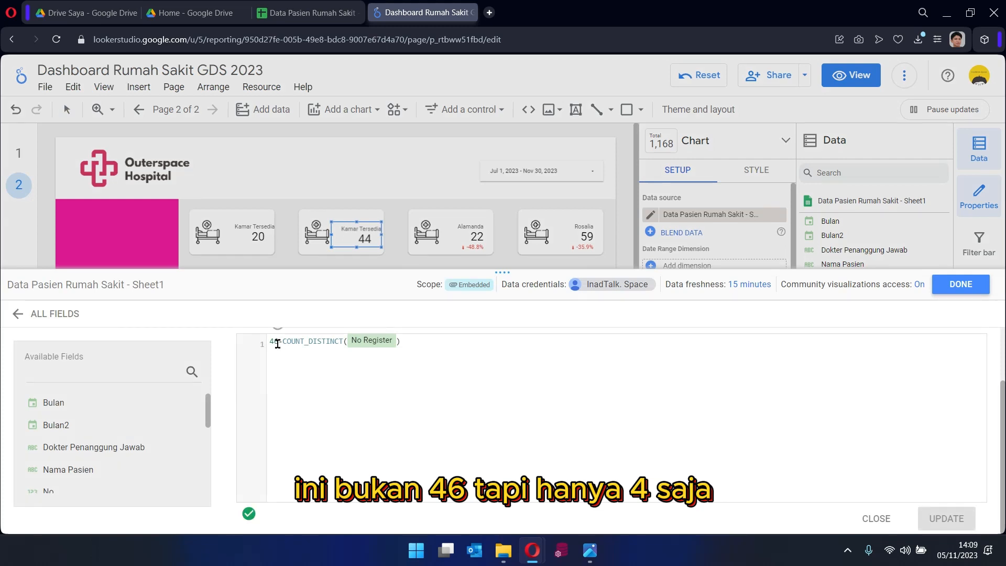
pyautogui.click(277, 343)
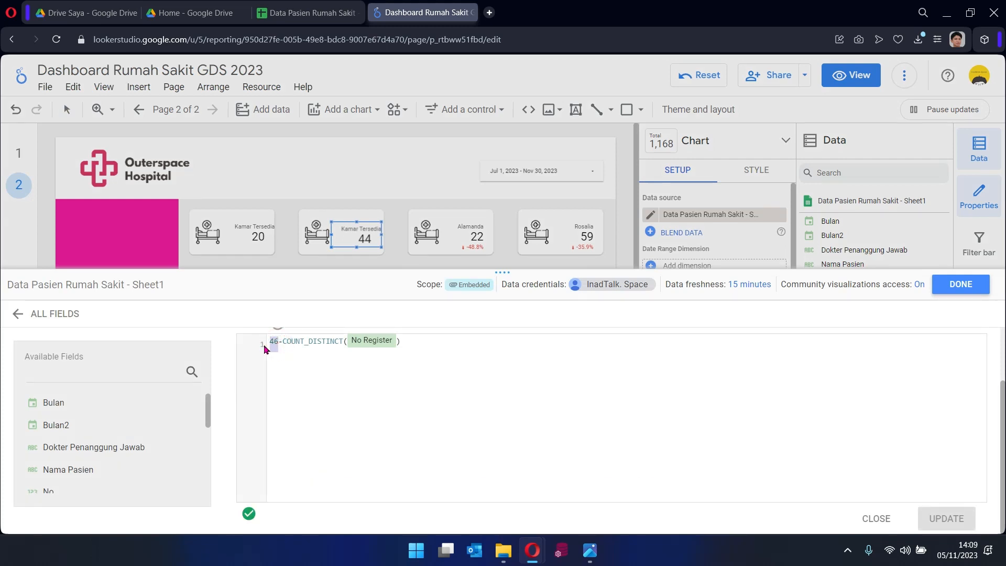
pyautogui.write('4')
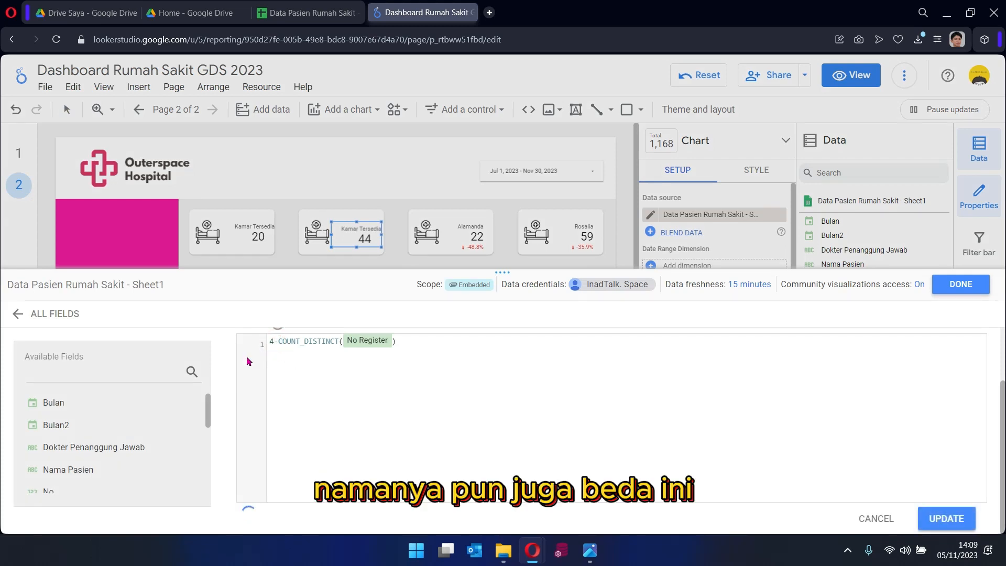
# Rename the duplicated metric as Pavilion_Available, save the calculated field, and close the field editor.
pyautogui.tripleClick(369, 358)
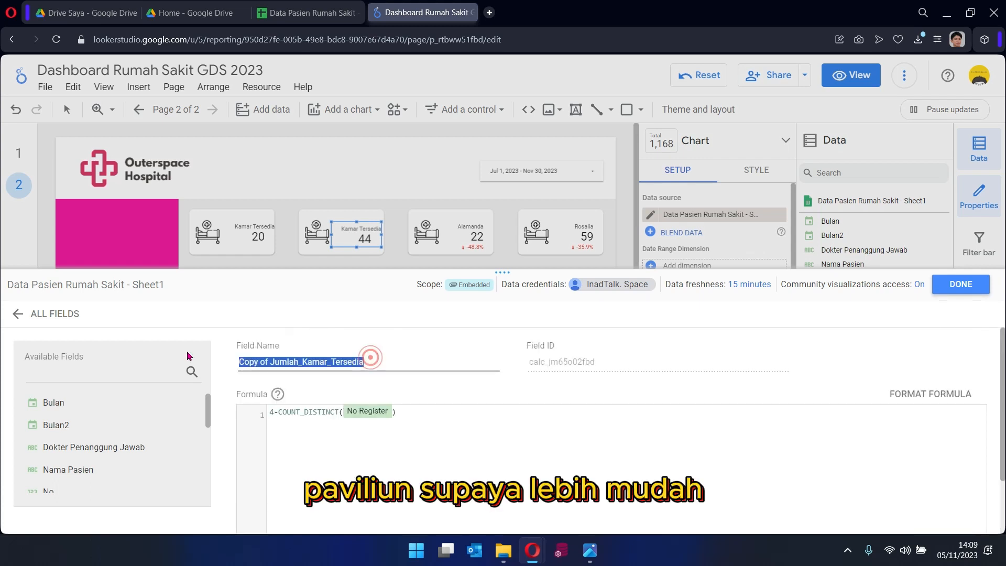
pyautogui.write('Pa')
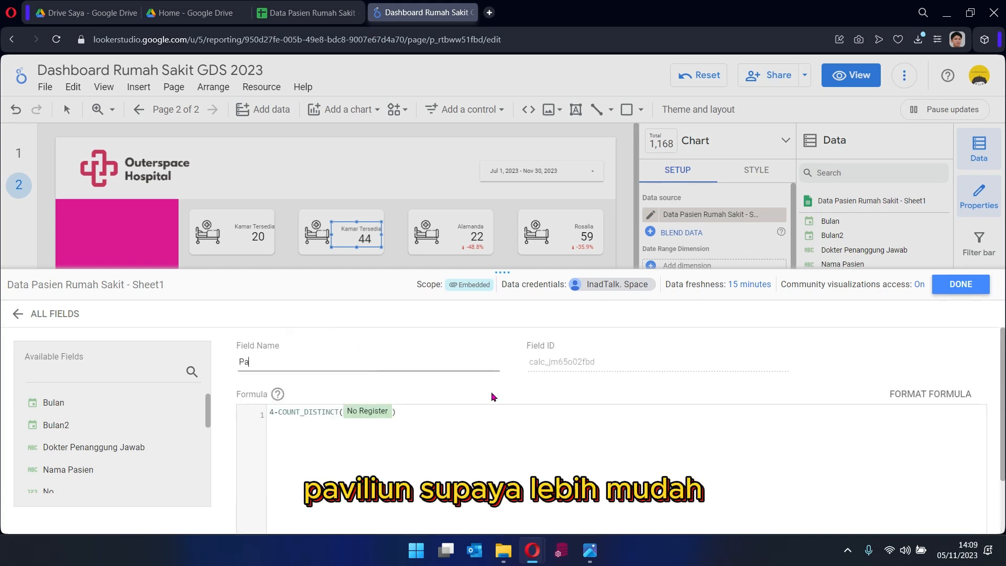
pyautogui.write('vilion')
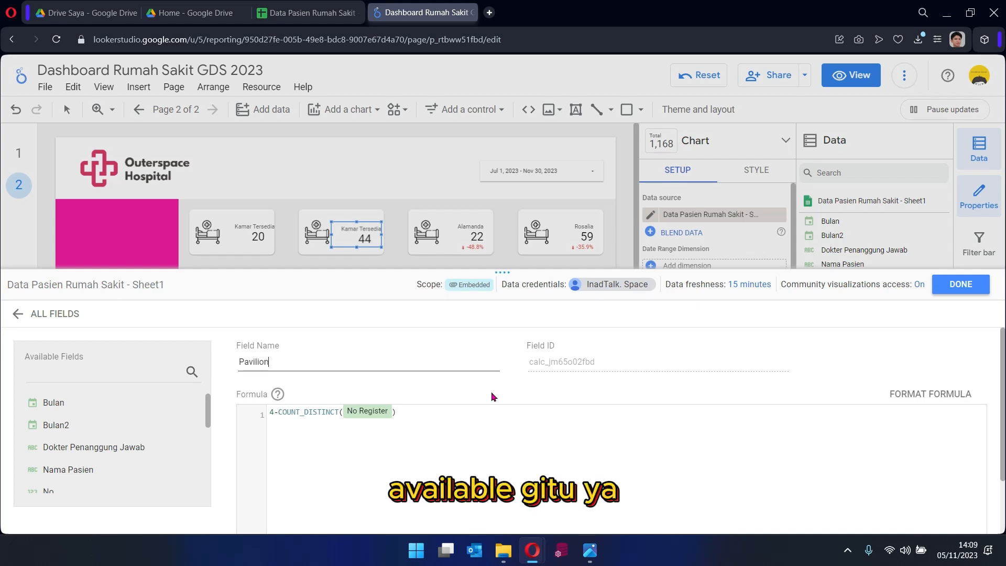
pyautogui.write('_A')
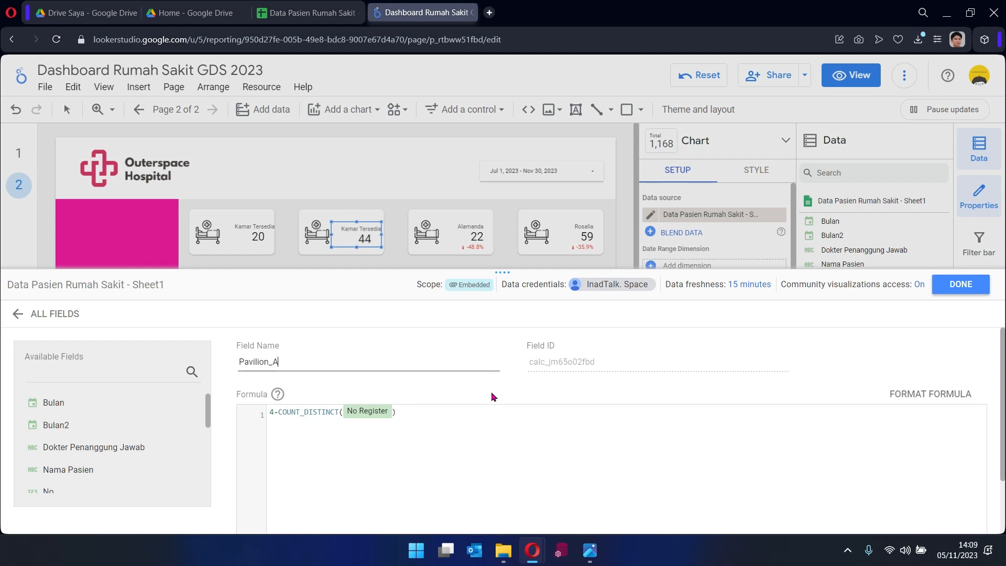
pyautogui.write('vailable')
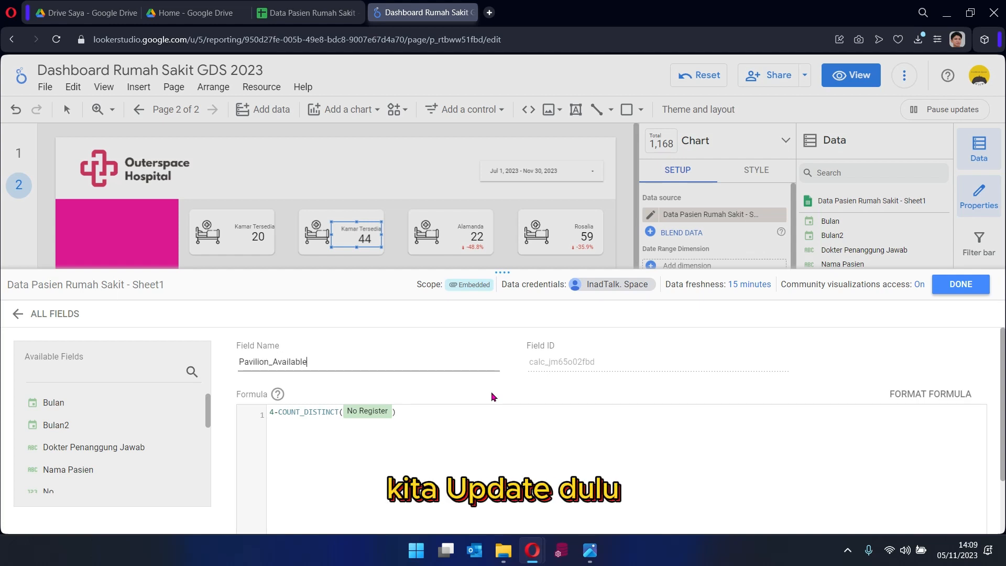
pyautogui.scroll(-1, 840, 419)
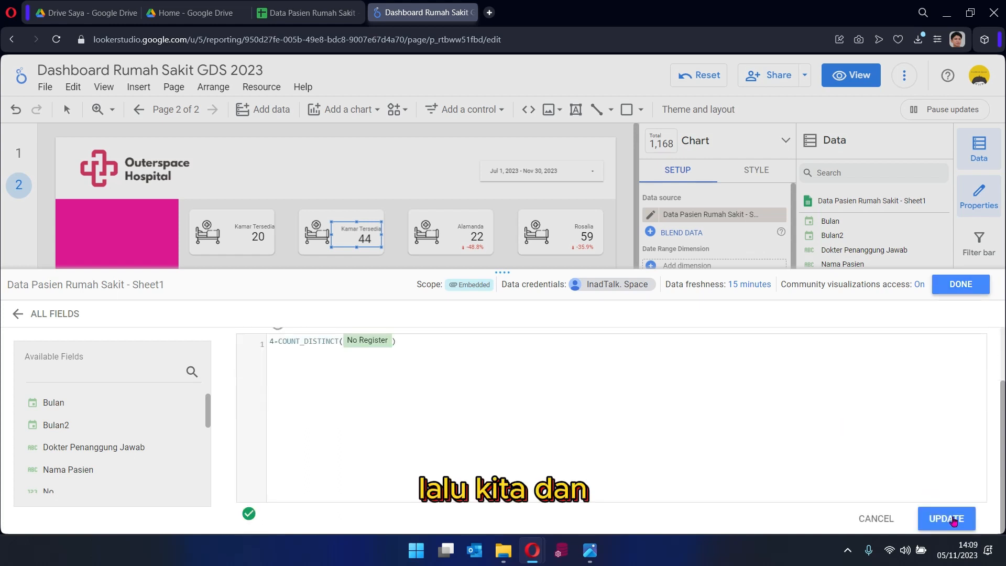
pyautogui.click(929, 514)
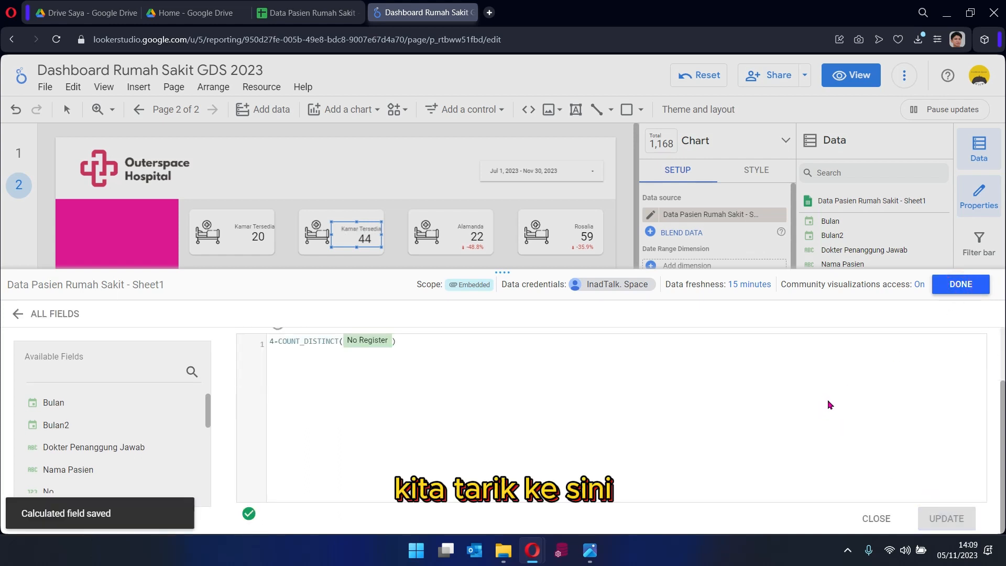
pyautogui.click(960, 284)
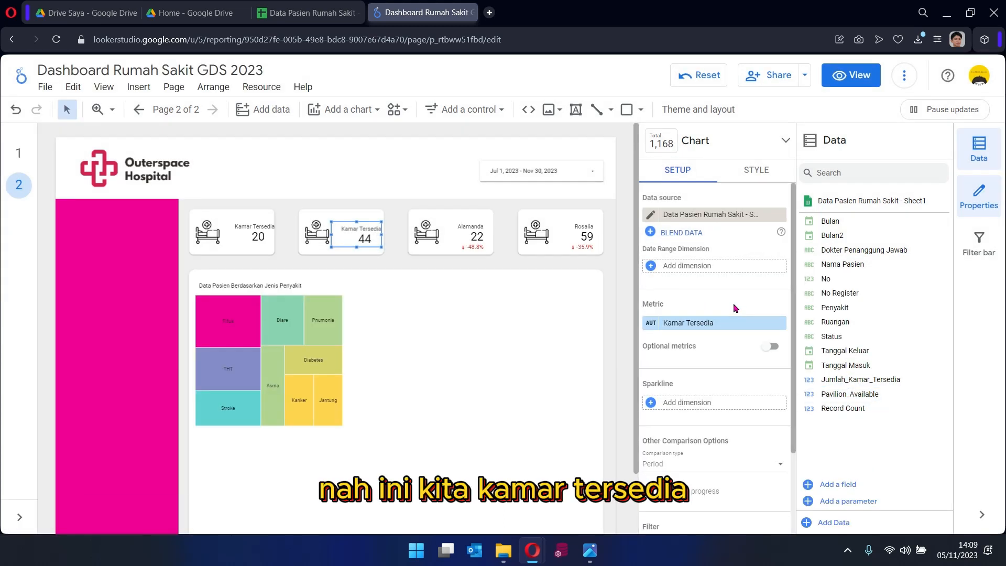
pyautogui.scroll(-2, 733, 309)
pyautogui.scroll(1, 733, 314)
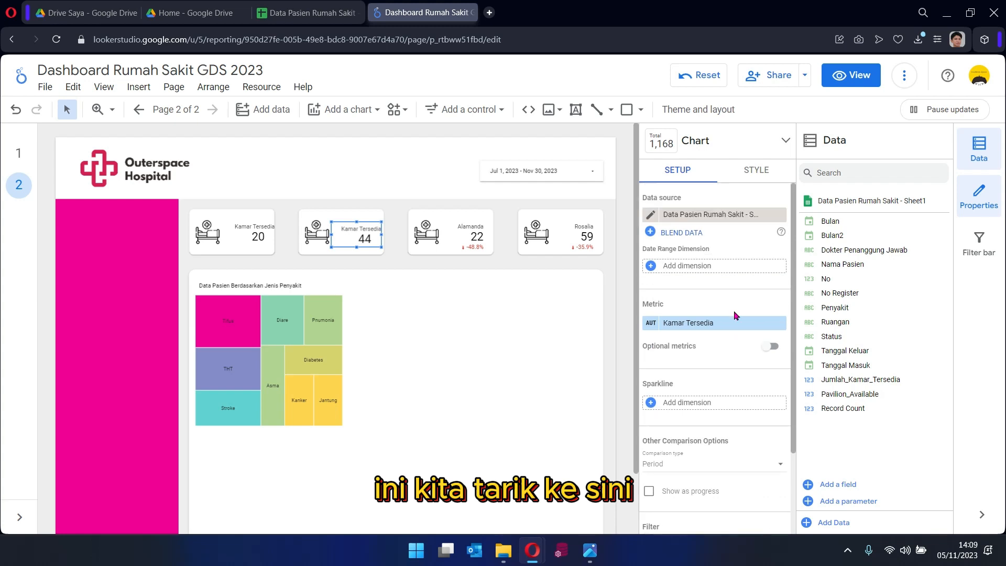
# Replace the metric of the second scorecard with Pavilion_Available.
pyautogui.moveTo(859, 394); pyautogui.dragTo(719, 336)
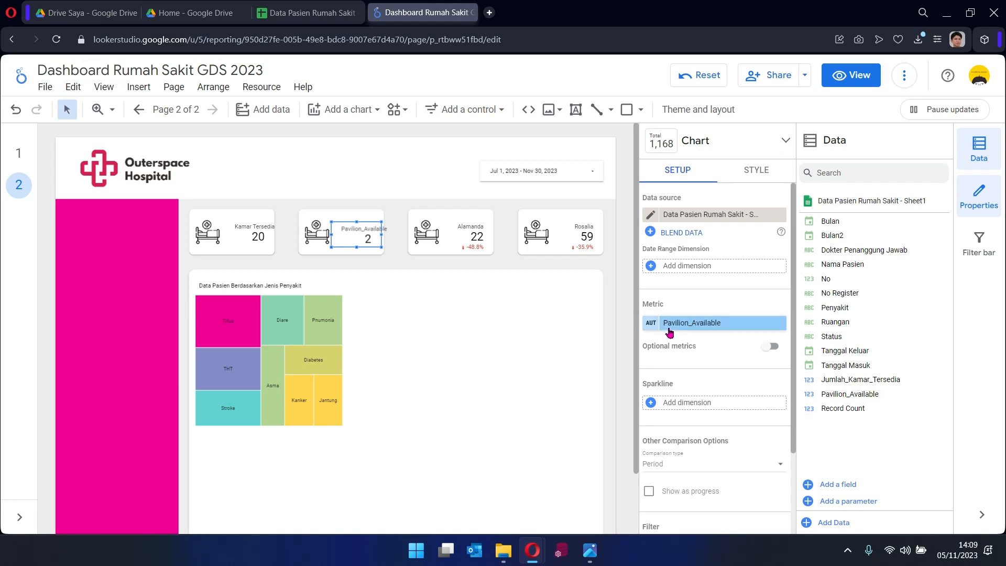
# Switch to the patient spreadsheet and filter the Ruangan column in Sheet1 to rooms P03 and P04 only.
pyautogui.click(327, 20)
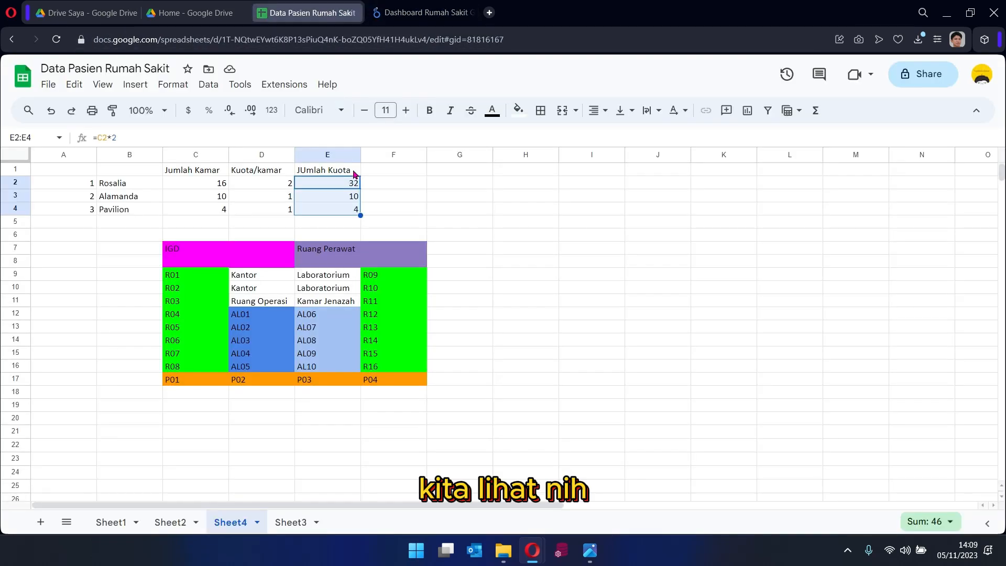
pyautogui.click(111, 522)
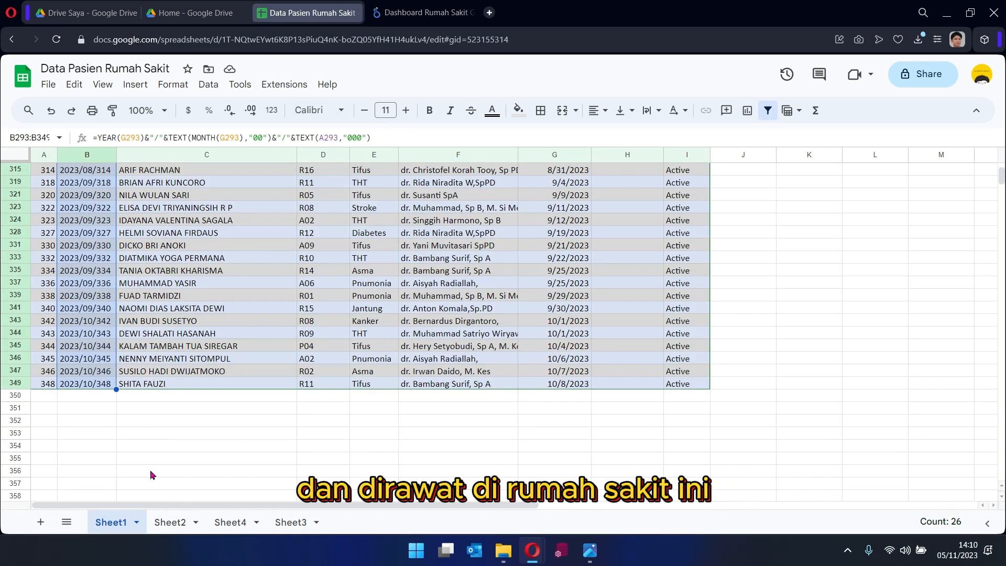
pyautogui.click(493, 424)
pyautogui.scroll(3, 460, 321)
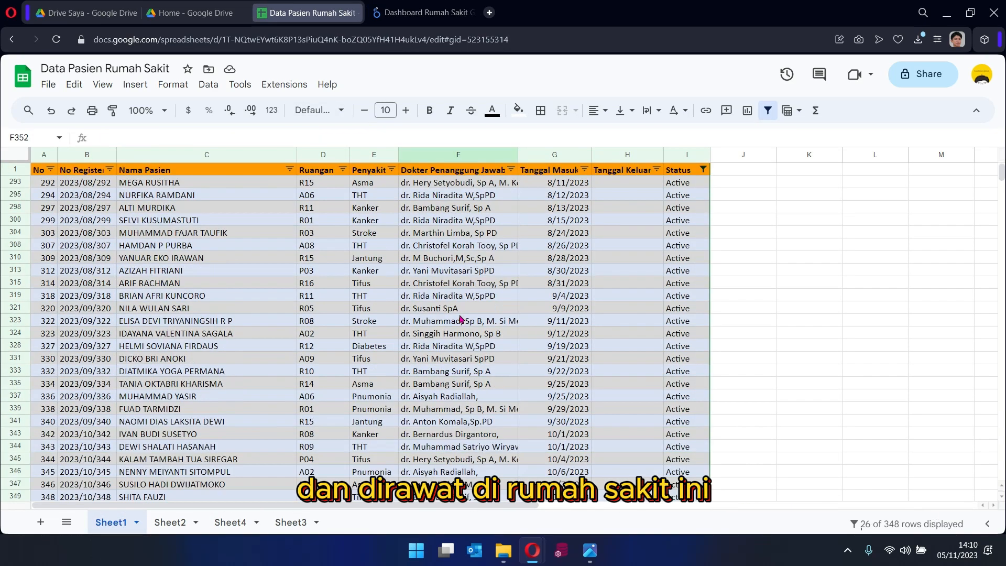
pyautogui.click(343, 167)
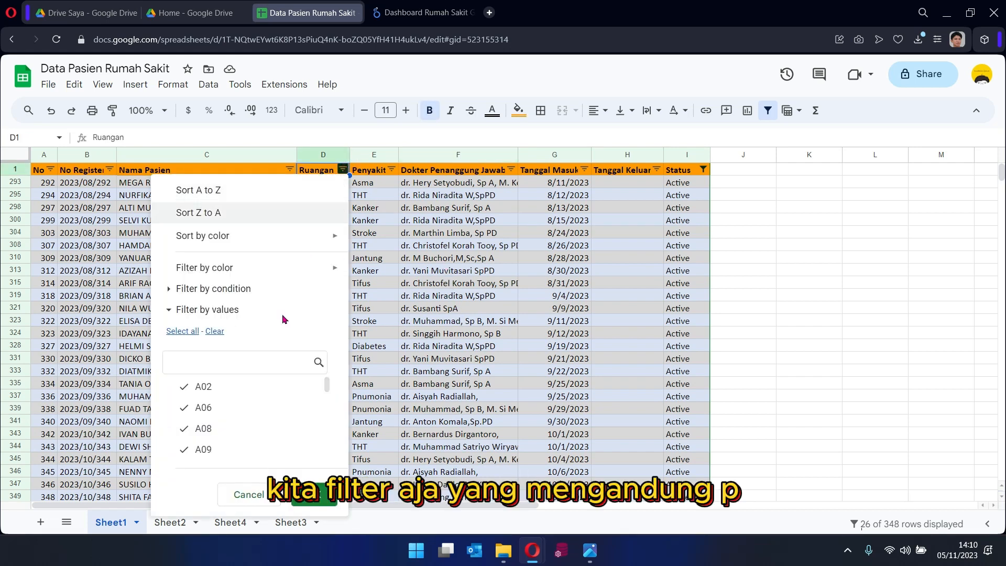
pyautogui.click(215, 331)
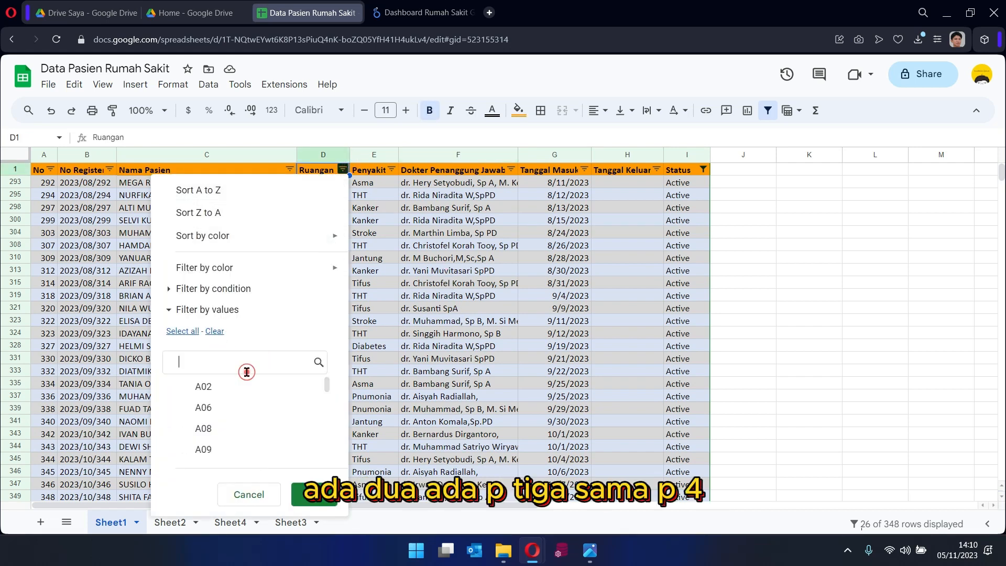
pyautogui.write('P')
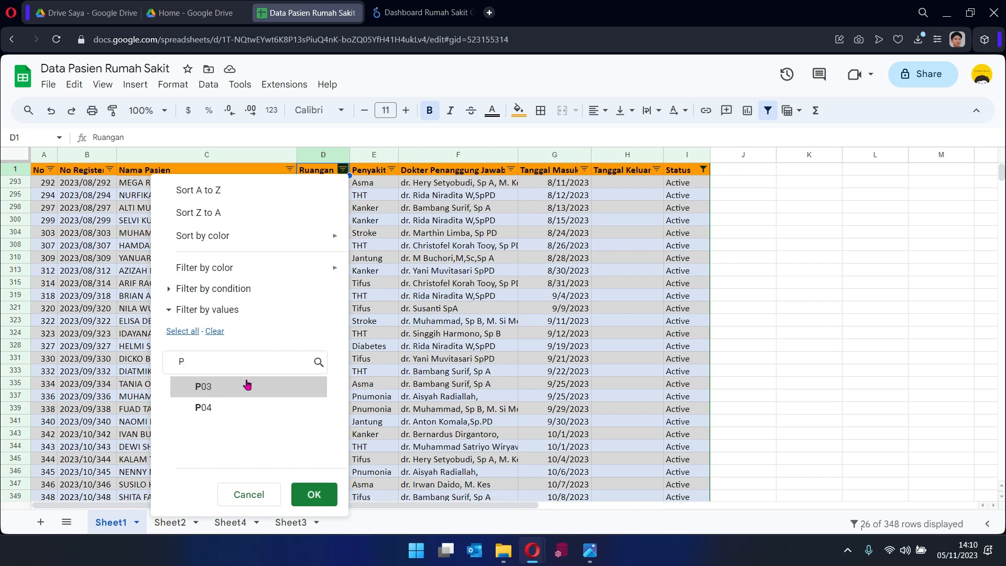
pyautogui.click(255, 388)
pyautogui.click(254, 408)
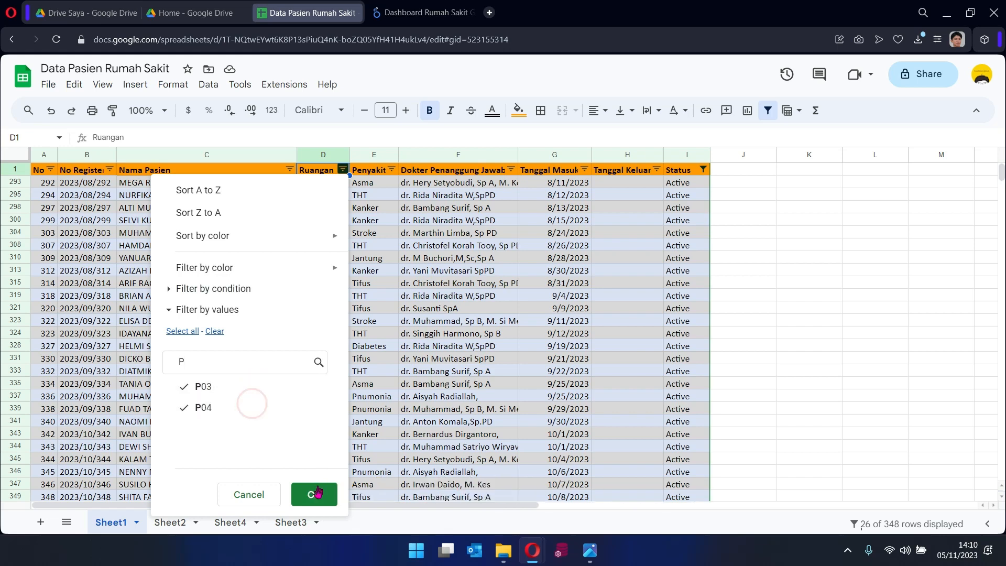
pyautogui.click(314, 494)
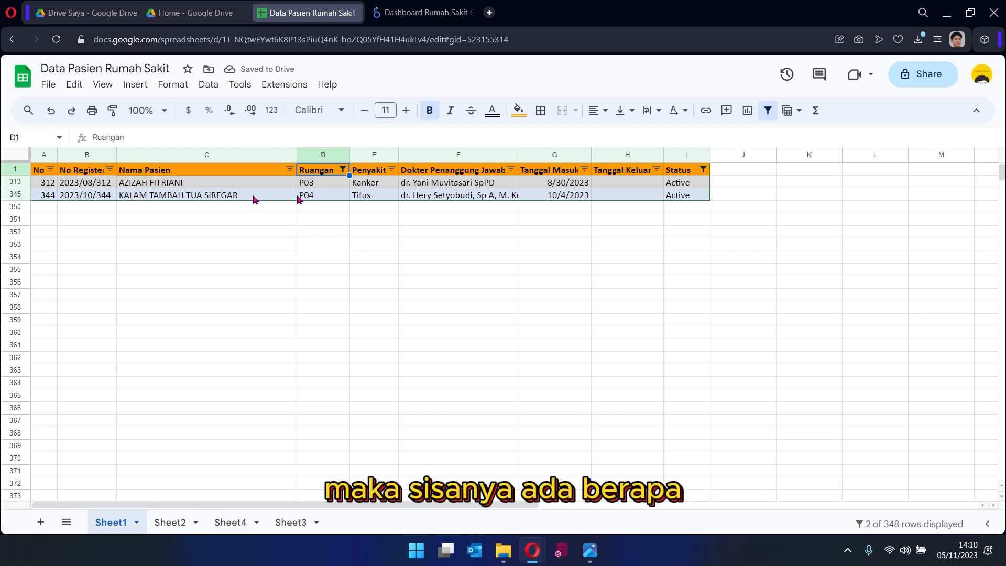
# Return to Looker Studio and set the display name of the second scorecard's metric to Pavilion.
pyautogui.click(409, 12)
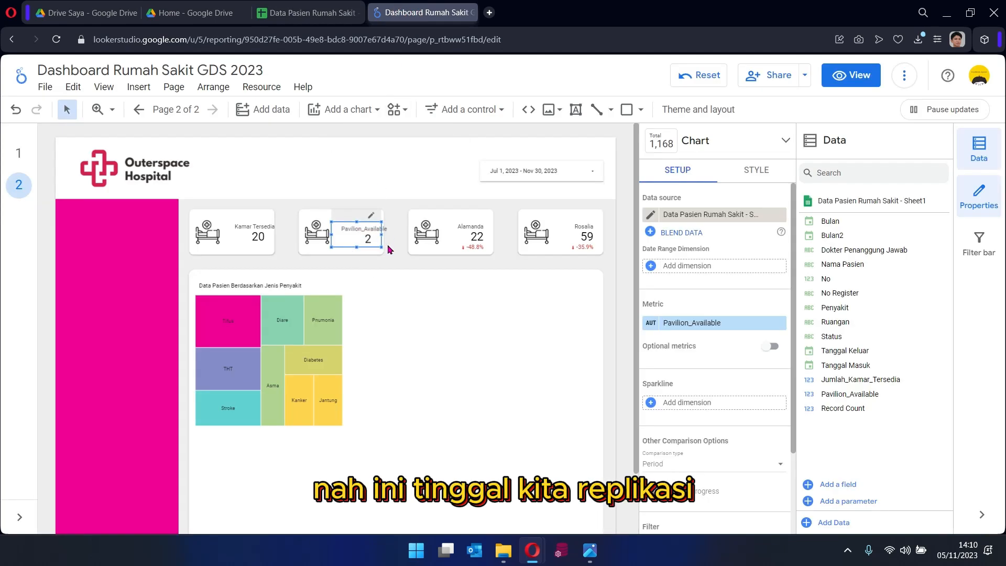
pyautogui.click(651, 325)
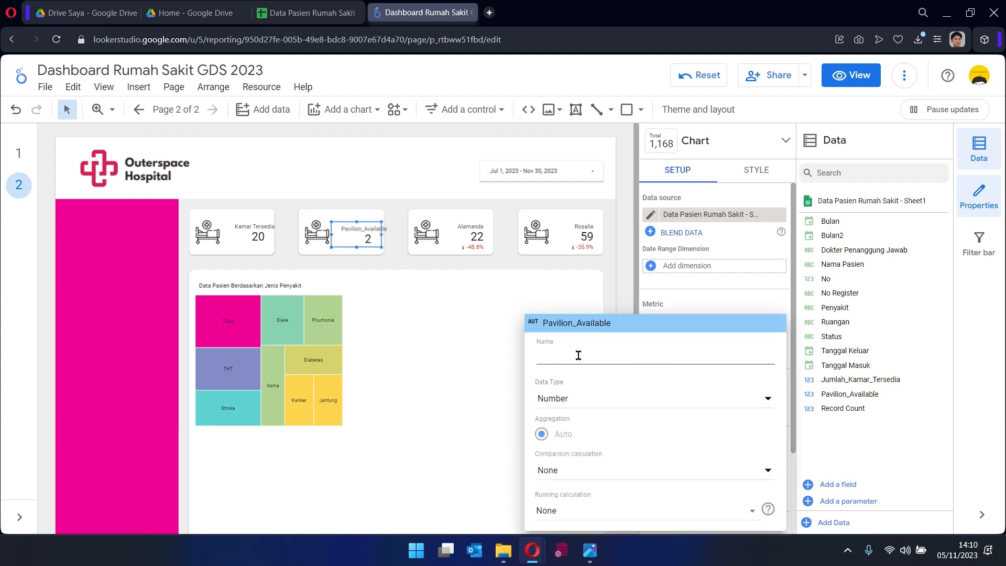
pyautogui.write('Pavi')
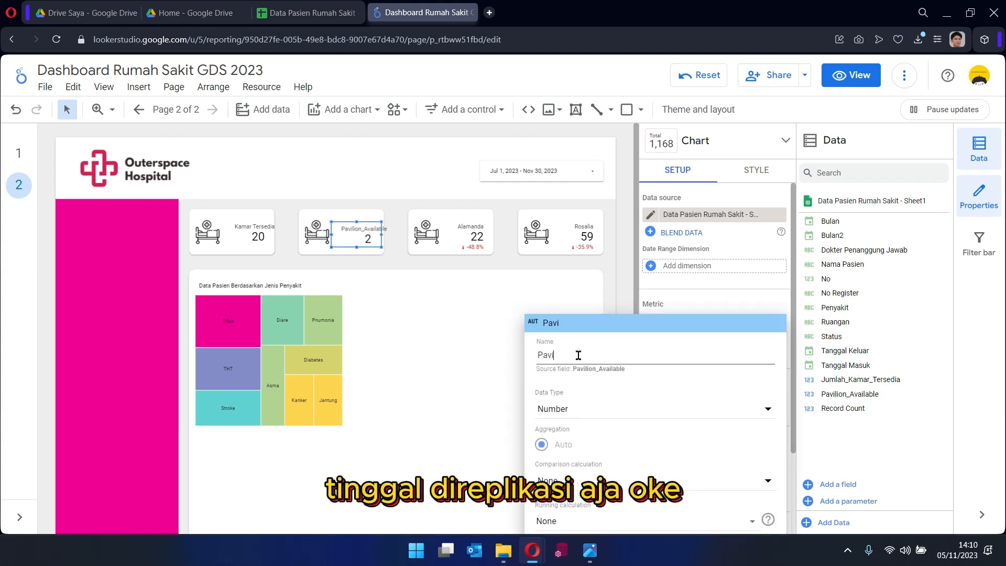
pyautogui.write('lion')
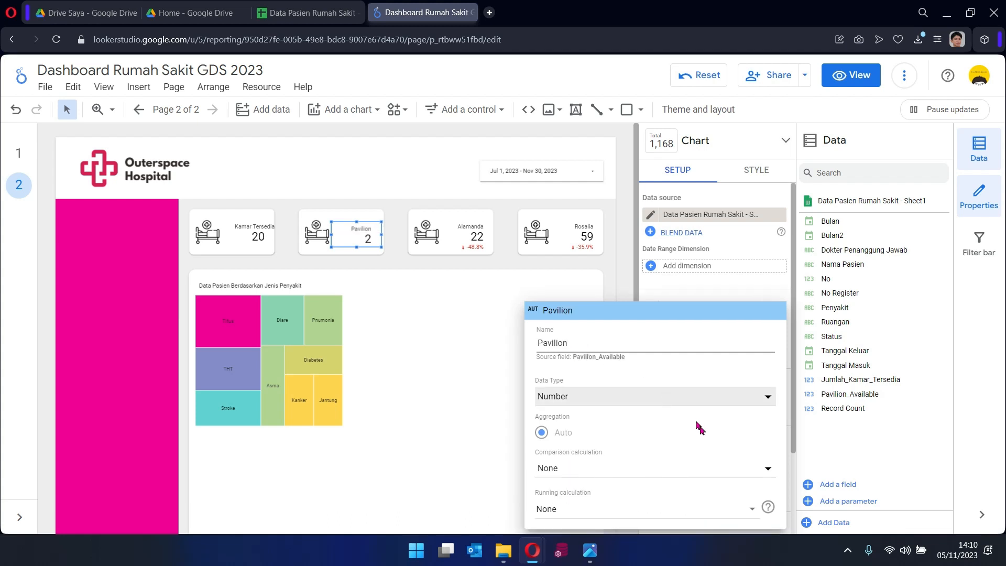
pyautogui.click(623, 282)
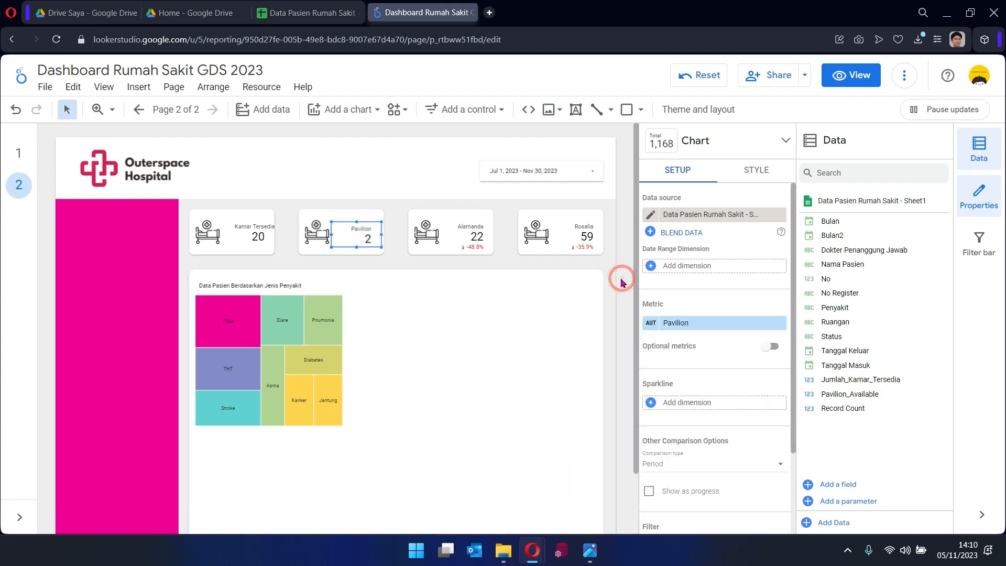
# Delete the old Alamanda and Rosalia scorecards together with their cards and bed icons.
pyautogui.click(470, 233)
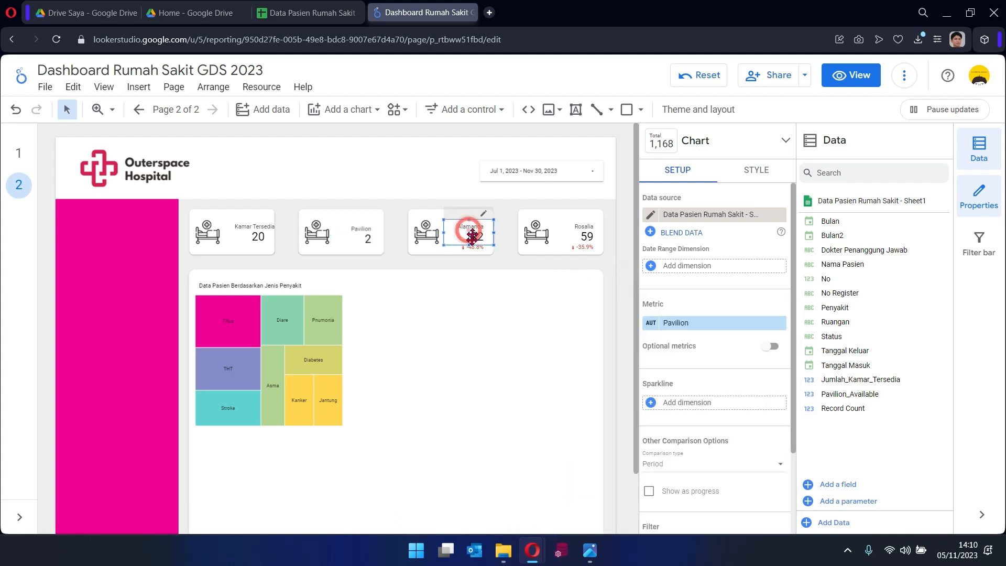
pyautogui.click(365, 229)
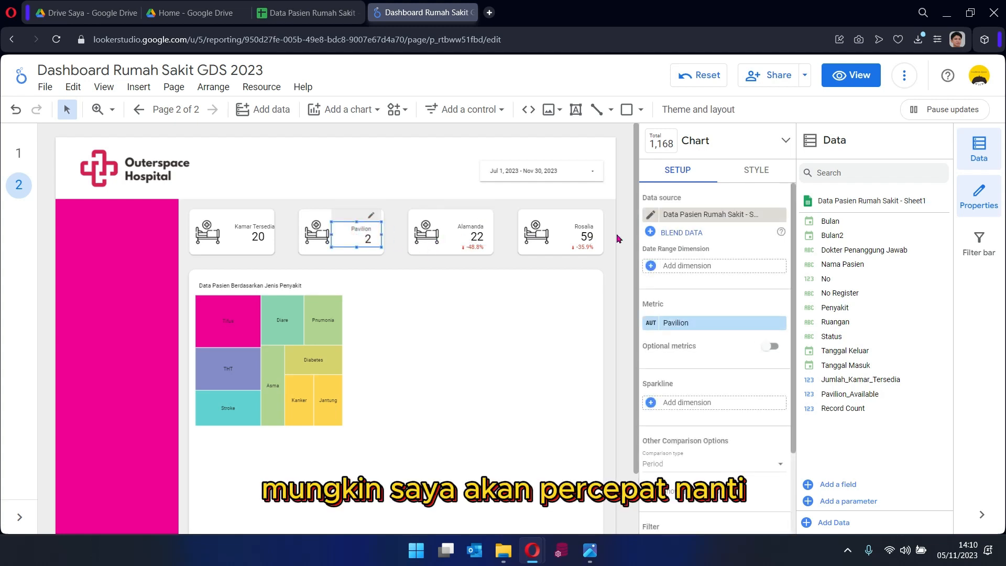
pyautogui.moveTo(622, 209); pyautogui.dragTo(393, 261)
pyautogui.press('Delete')
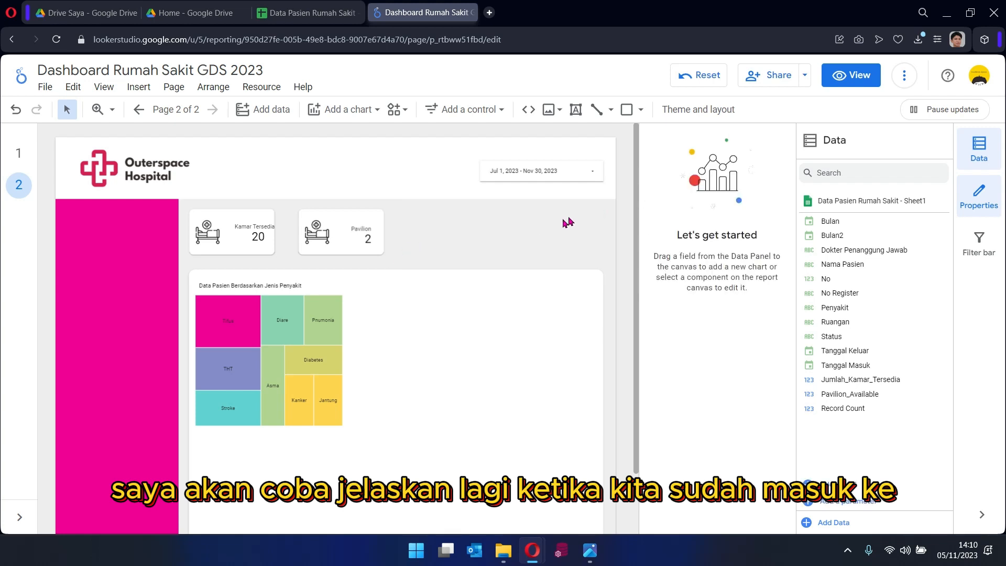
# Paste two copies of the Pavilion card group into the empty third and fourth places, and select the third card's scorecard.
pyautogui.moveTo(628, 206); pyautogui.dragTo(534, 239)
pyautogui.hotkey('ctrl', 'v')
pyautogui.hotkey('ctrl', 'v')
pyautogui.click(468, 242)
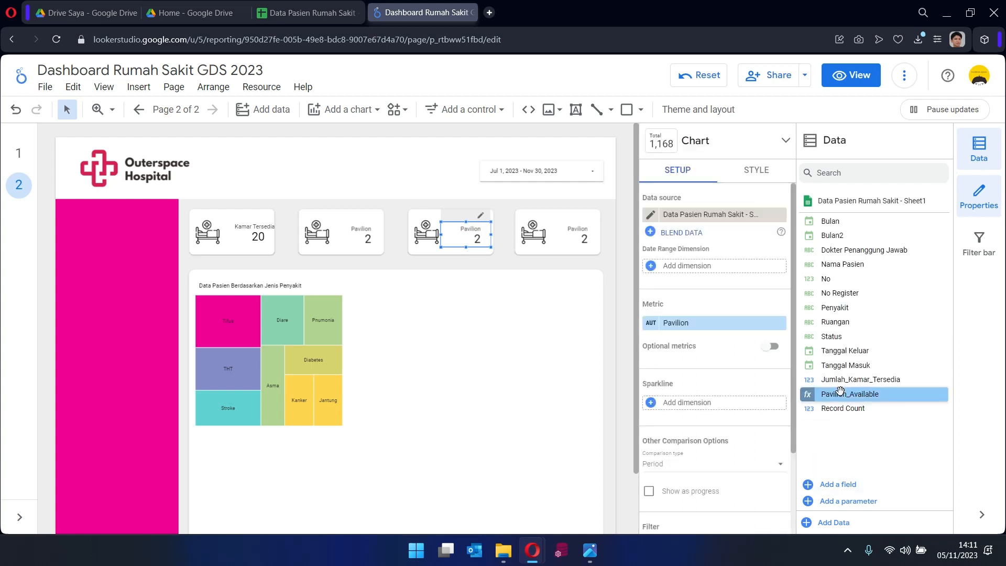
# Create two duplicates of the Pavilion_Available metric in the data source's field list and close the field editor.
pyautogui.click(838, 484)
pyautogui.click(67, 315)
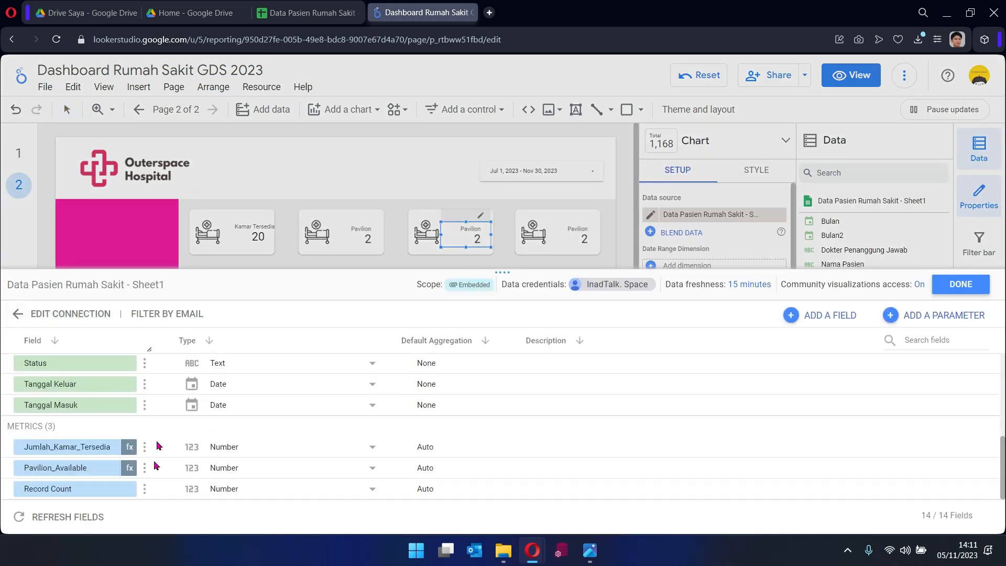
pyautogui.click(145, 467)
pyautogui.click(195, 455)
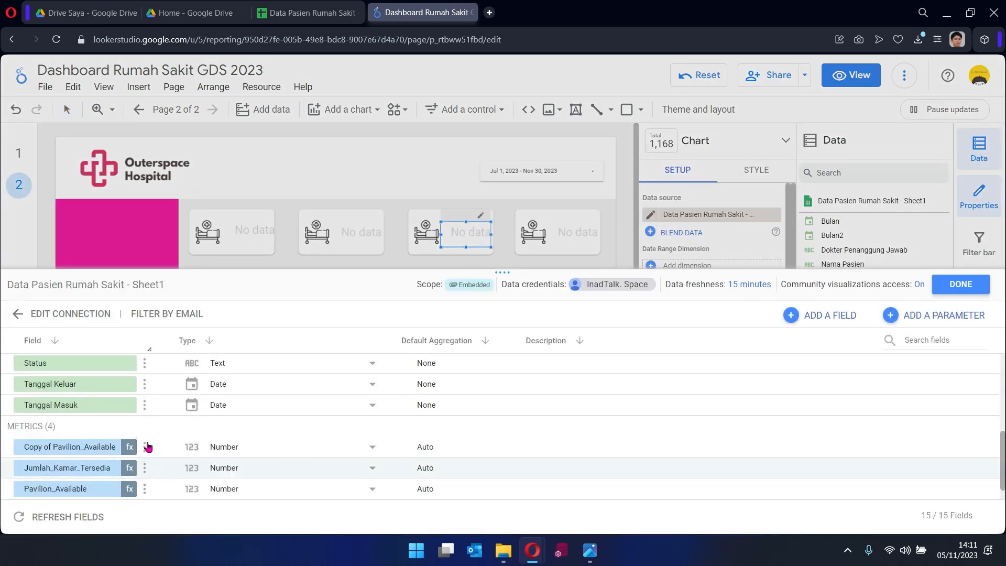
pyautogui.click(146, 447)
pyautogui.click(156, 423)
pyautogui.click(146, 448)
pyautogui.click(163, 455)
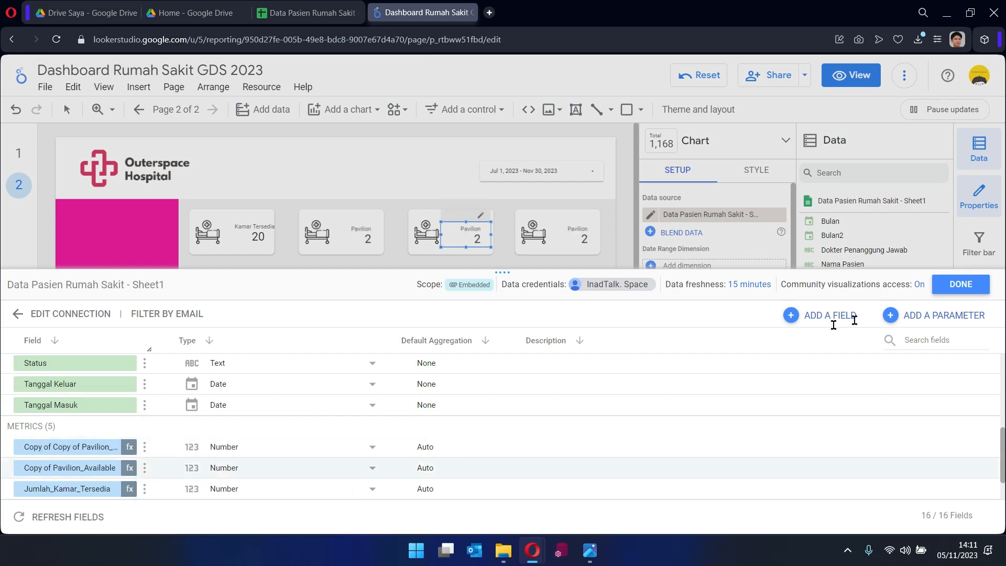
pyautogui.click(958, 286)
# Open the Copy of Pavilion_Available metric for editing and rename it as Alamanda_Available.
pyautogui.click(810, 397)
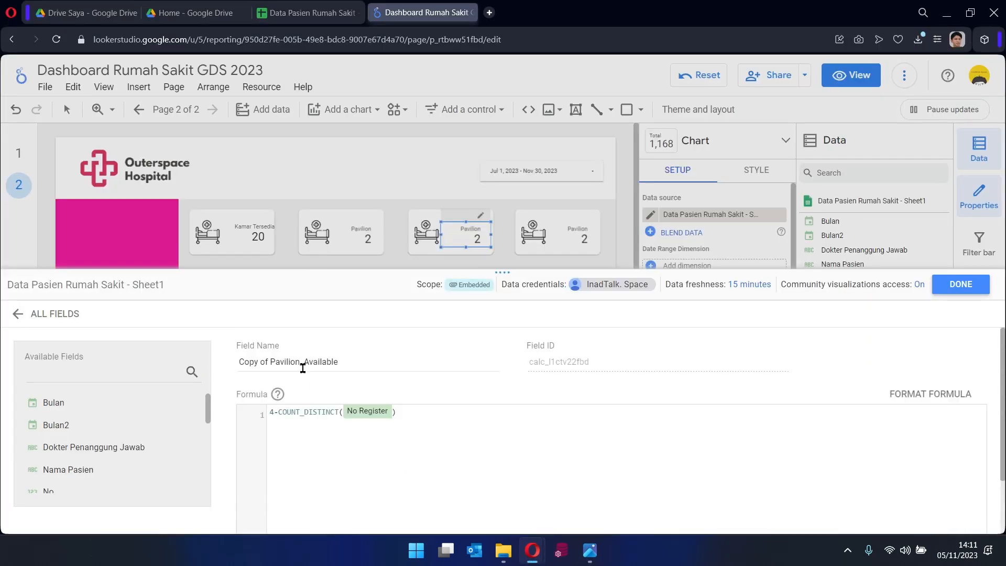
pyautogui.moveTo(303, 368); pyautogui.dragTo(218, 356)
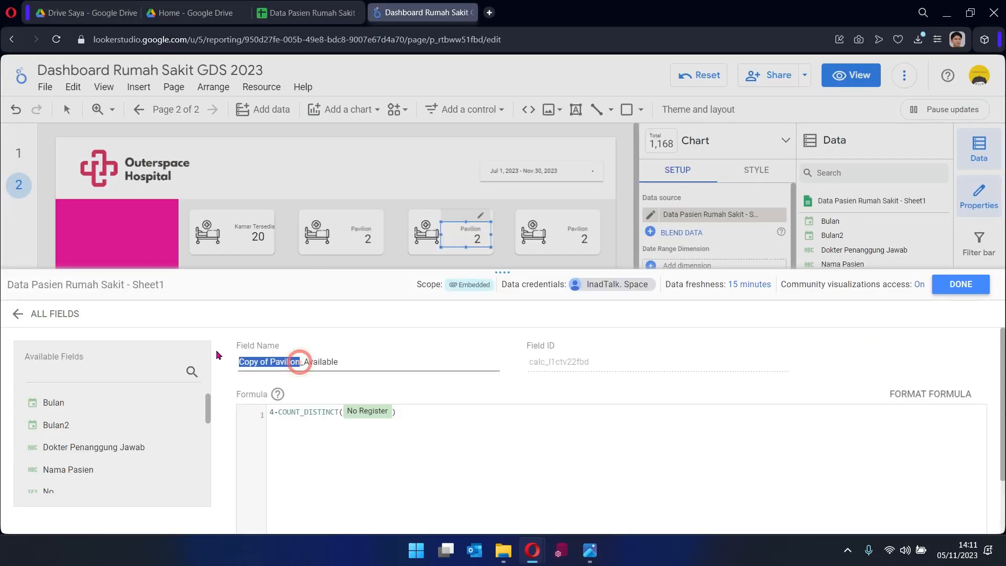
pyautogui.write('Aala')
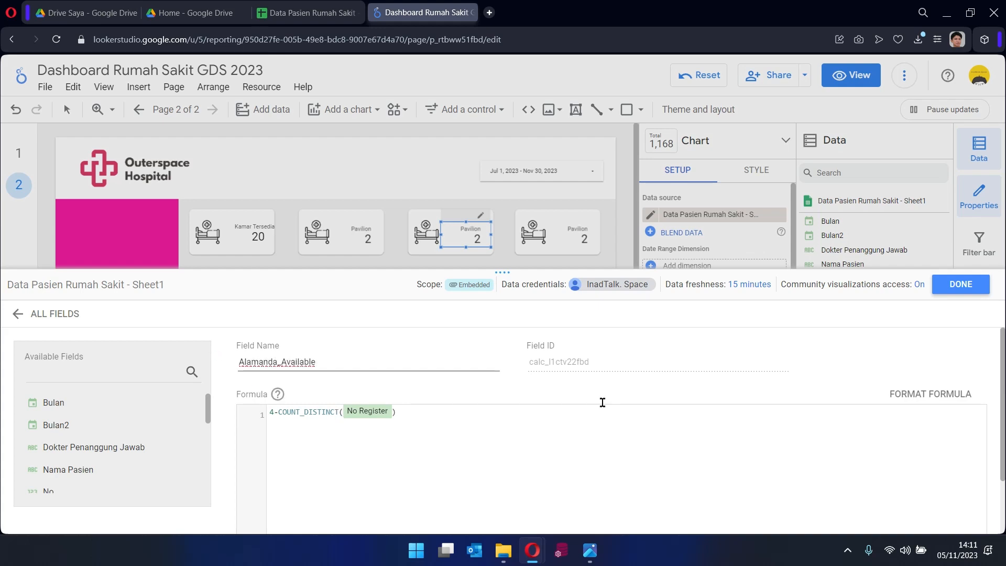
# Check Alamanda's quota in Sheet4, change the formula to 10-COUNT_DISTINCT(No Register), save the calculated field, and close the editor.
pyautogui.click(313, 13)
pyautogui.click(231, 521)
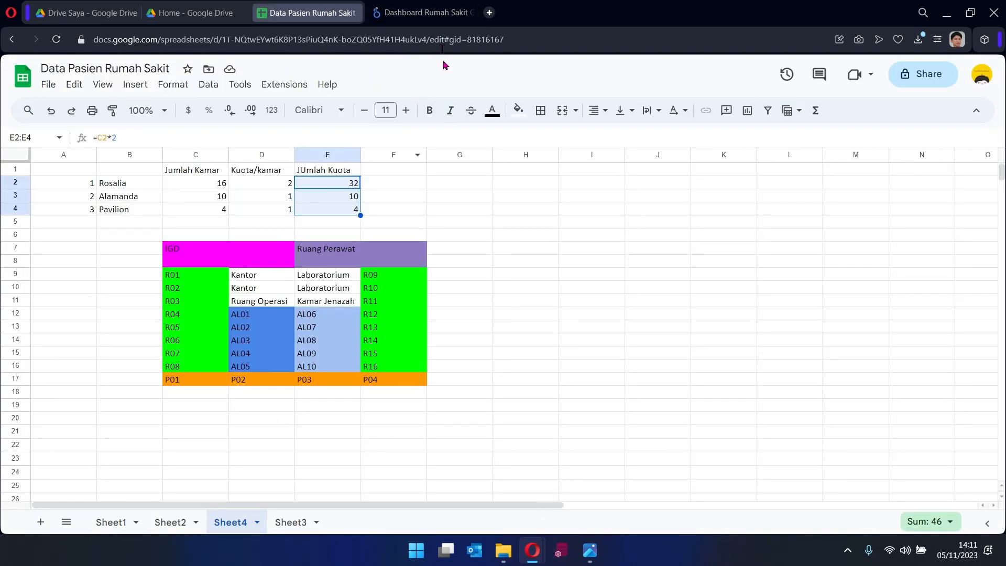
pyautogui.click(421, 12)
pyautogui.scroll(-3, 917, 419)
pyautogui.click(958, 526)
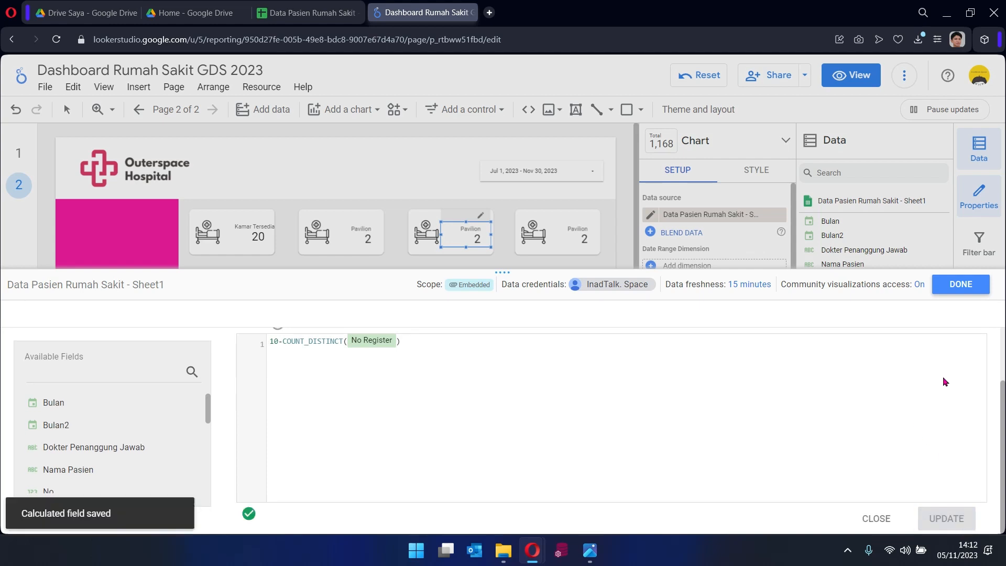
pyautogui.click(961, 286)
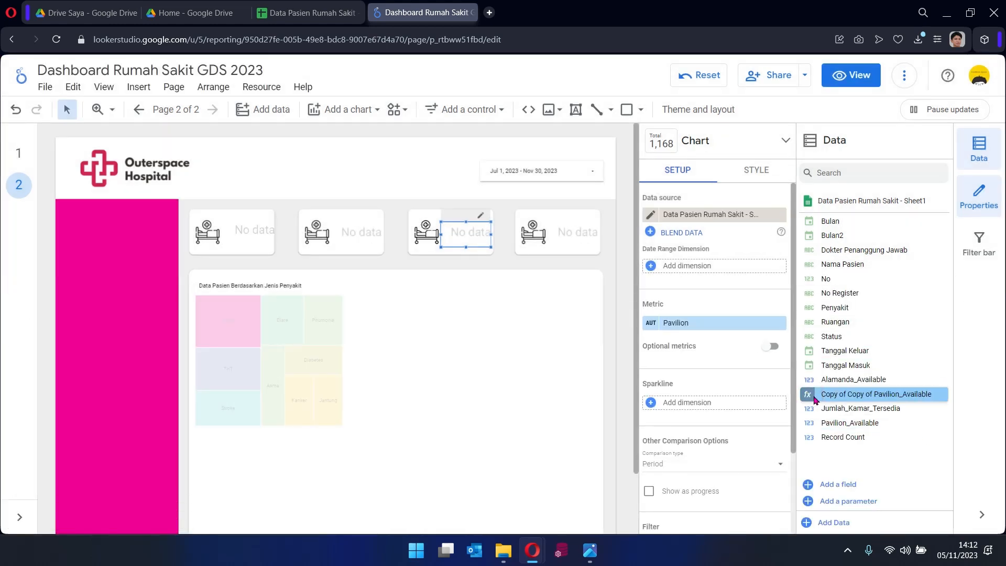
# Try to rename the Copy of Copy of Pavilion_Available metric as Rosalia_Available and set its formula's quota to 32.
pyautogui.click(809, 394)
pyautogui.moveTo(331, 363); pyautogui.dragTo(182, 350)
pyautogui.write('Rosalia_Available')
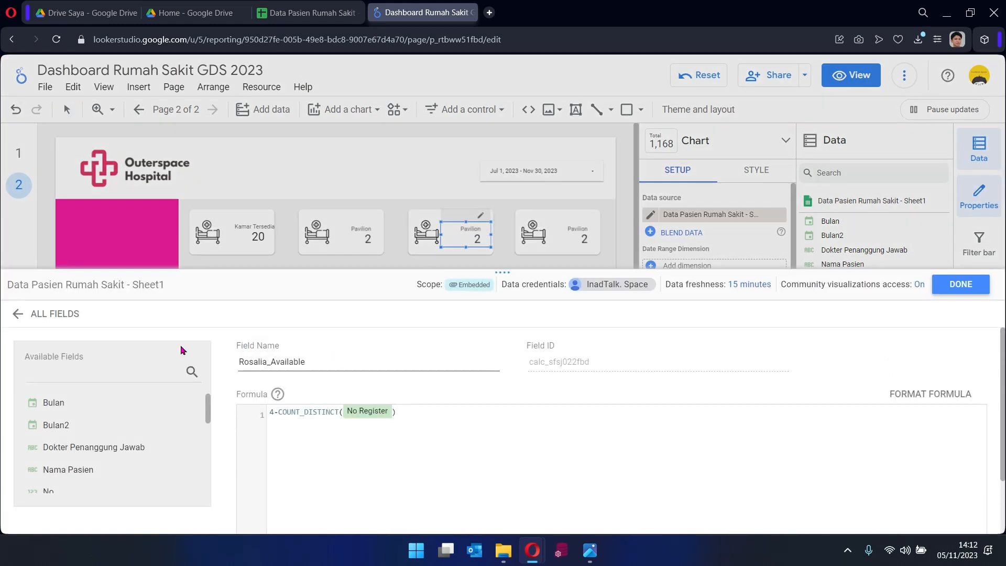
pyautogui.click(313, 12)
pyautogui.click(423, 13)
pyautogui.doubleClick(272, 412)
pyautogui.write('32')
pyautogui.click(961, 284)
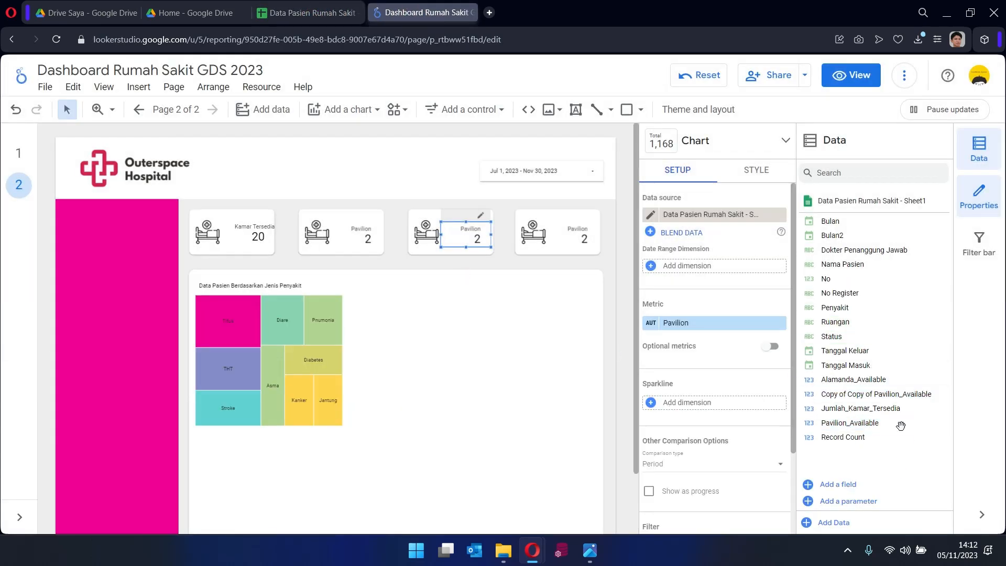
# Open the Copy of Copy of Pavilion_Available metric for editing and rename it as Rosalia_Available.
pyautogui.click(810, 397)
pyautogui.moveTo(331, 363); pyautogui.dragTo(220, 350)
pyautogui.write('Rosalia_Available')
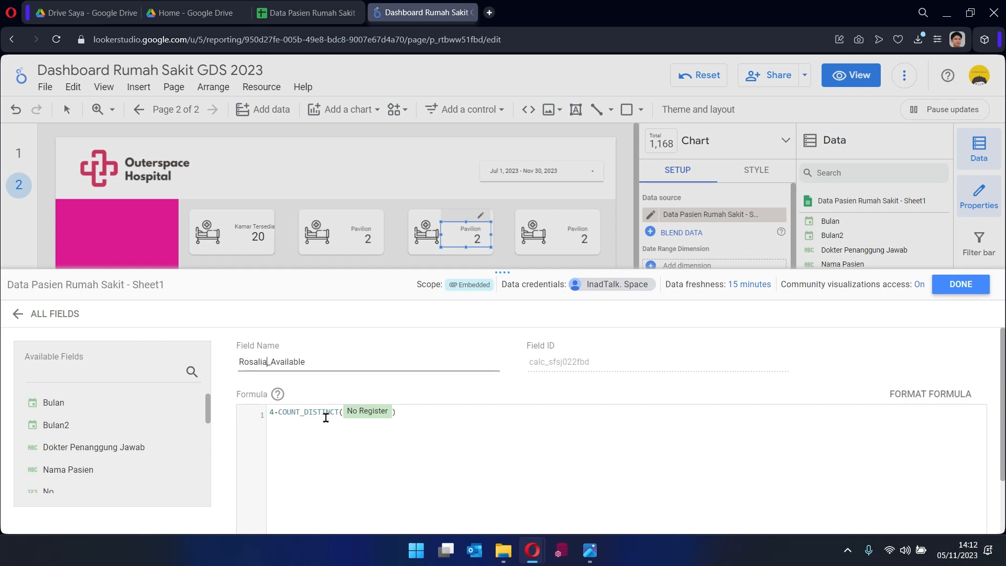
# Check Rosalia's quota in the spreadsheet, set the quota in the metric's formula to 32, and save the calculated field.
pyautogui.doubleClick(272, 411)
pyautogui.click(312, 13)
pyautogui.click(423, 12)
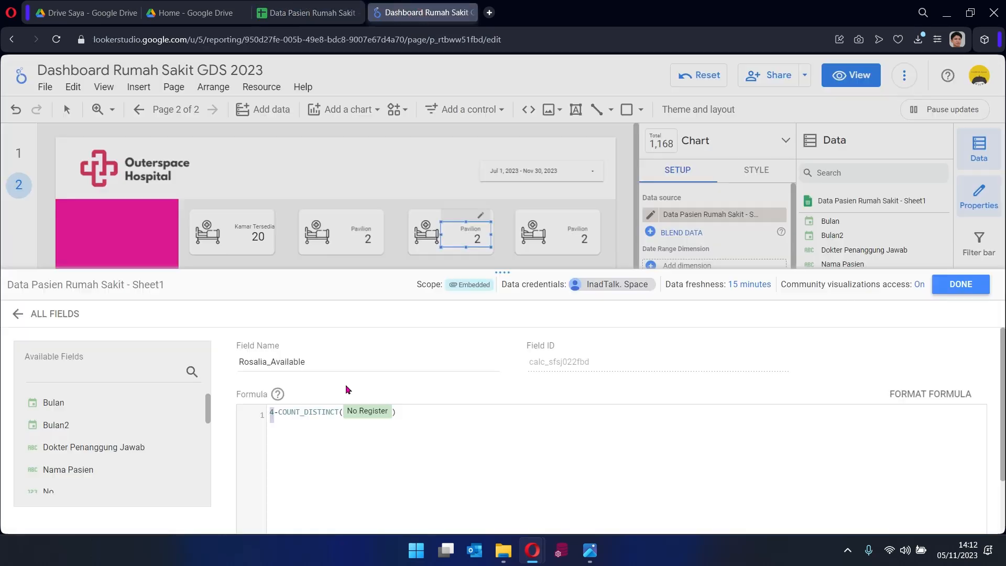
pyautogui.write('32')
pyautogui.scroll(-2, 681, 456)
pyautogui.click(972, 527)
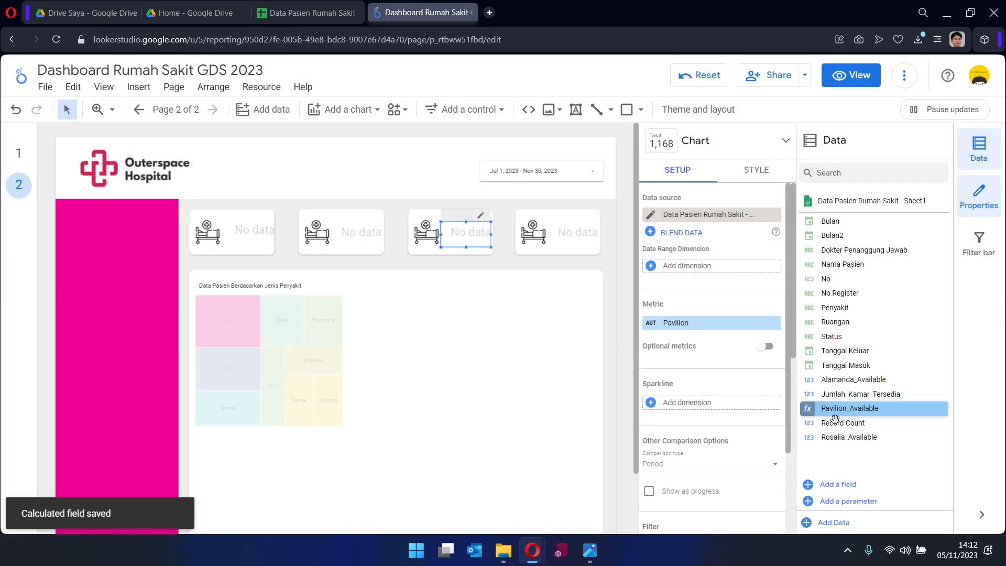
# Set the third scorecard's metric to Alamanda_Available and replace its Pavilion filter with the Rosalia filter.
pyautogui.moveTo(853, 379); pyautogui.dragTo(734, 323)
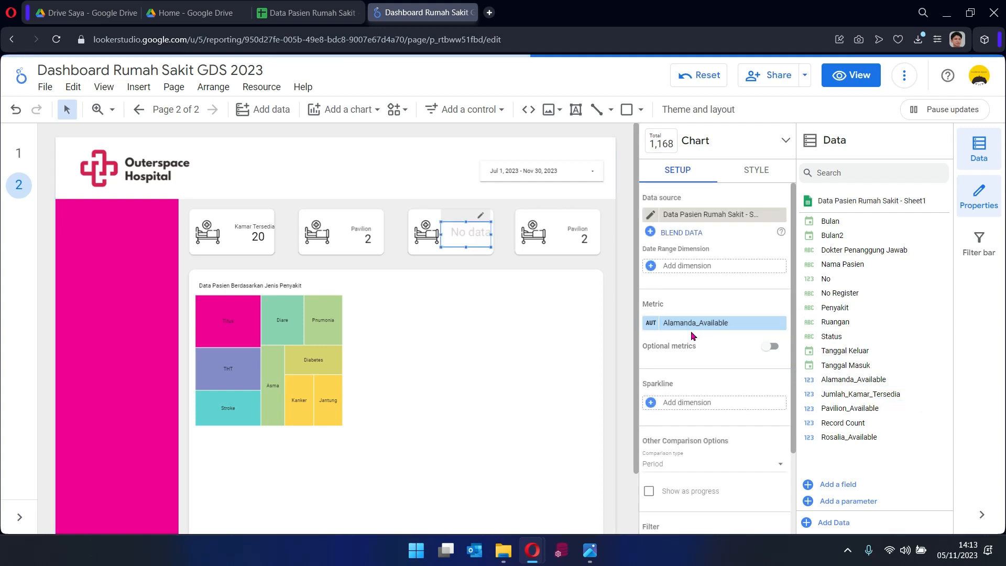
pyautogui.scroll(-2, 656, 467)
pyautogui.click(655, 466)
pyautogui.click(979, 283)
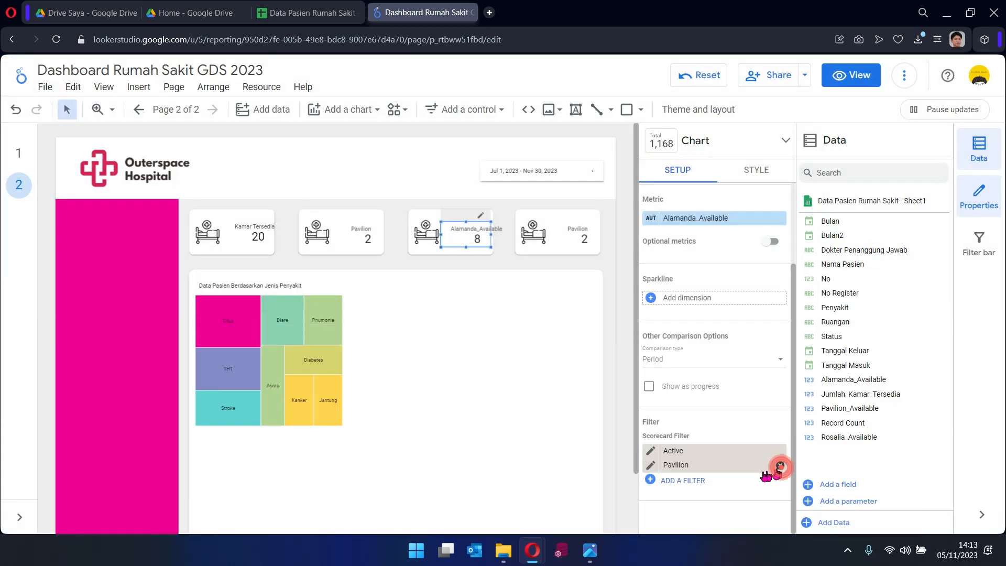
pyautogui.click(780, 464)
pyautogui.click(697, 225)
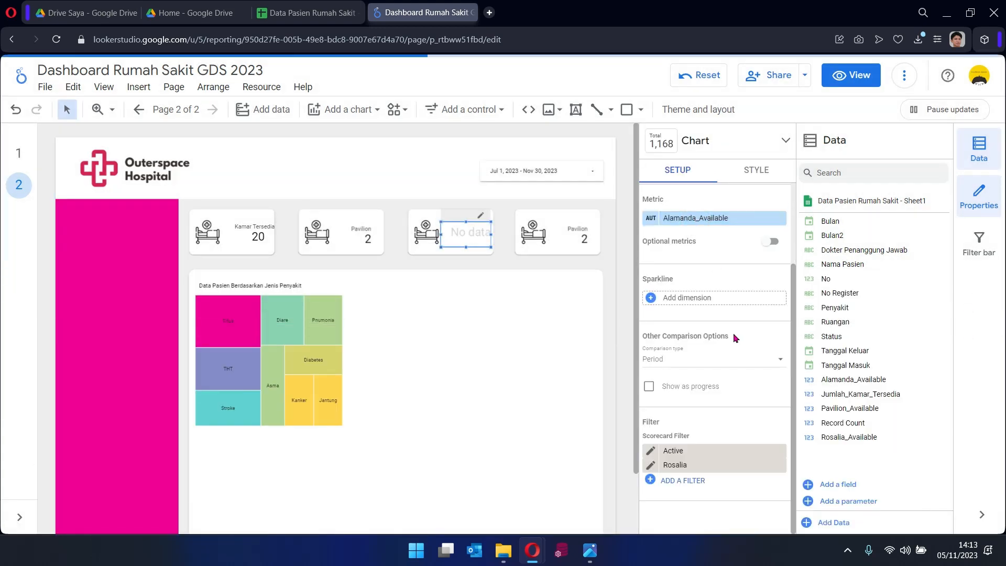
# Replace the Rosalia filter with the Alamanda filter on the third scorecard and rename its metric as Alamanda.
pyautogui.click(779, 464)
pyautogui.click(686, 482)
pyautogui.click(677, 201)
pyautogui.click(682, 219)
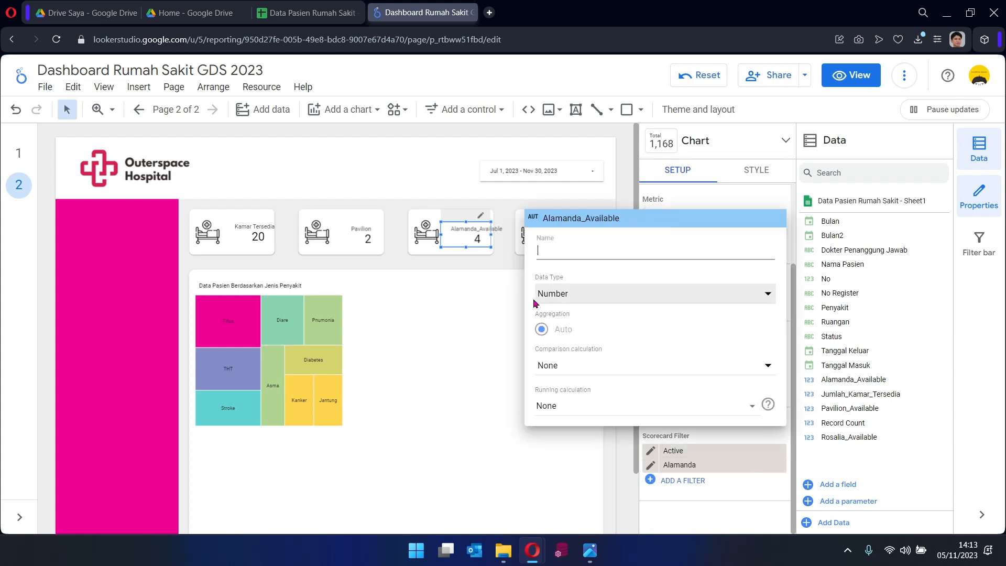
pyautogui.write('Alamanda')
pyautogui.press('Return')
# Set the fourth scorecard's metric to Rosalia_Available and replace its Pavilion filter with the Rosalia filter.
pyautogui.click(574, 236)
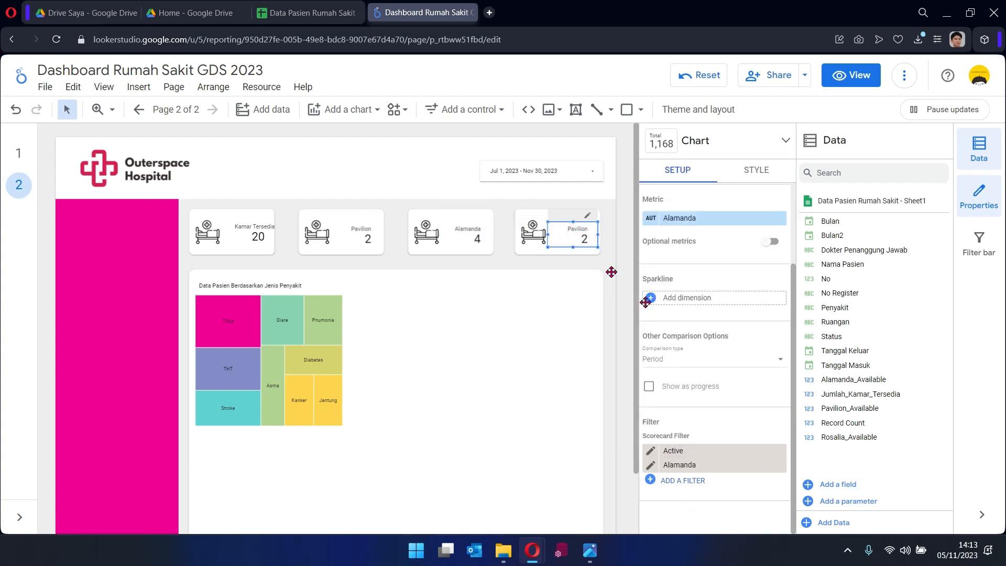
pyautogui.scroll(-2, 708, 381)
pyautogui.moveTo(849, 437); pyautogui.dragTo(714, 218)
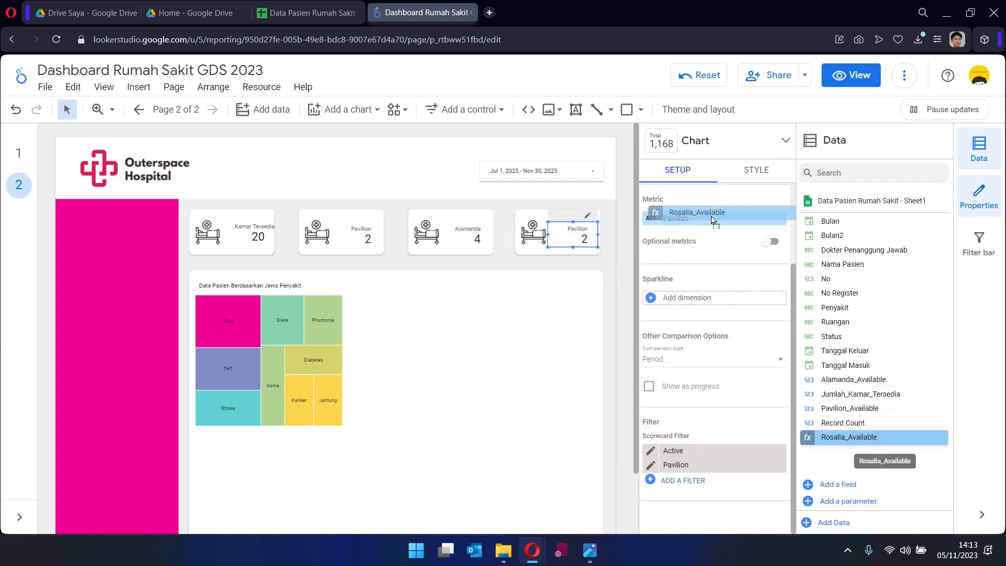
pyautogui.click(780, 466)
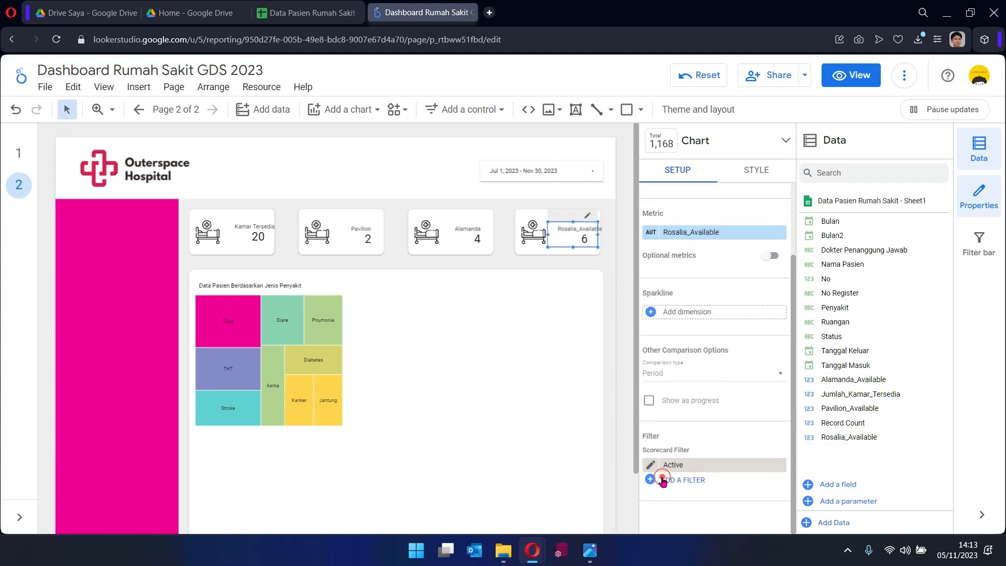
pyautogui.click(665, 480)
pyautogui.click(701, 225)
# Change the display name of the fourth scorecard's Rosalia_Available metric to Rosalia.
pyautogui.click(691, 218)
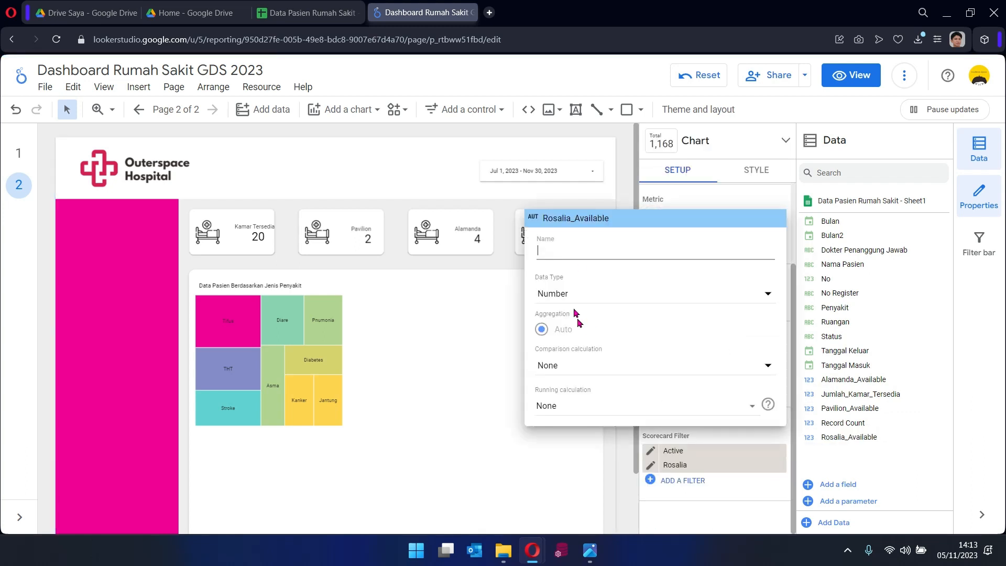
pyautogui.write('Rosalia')
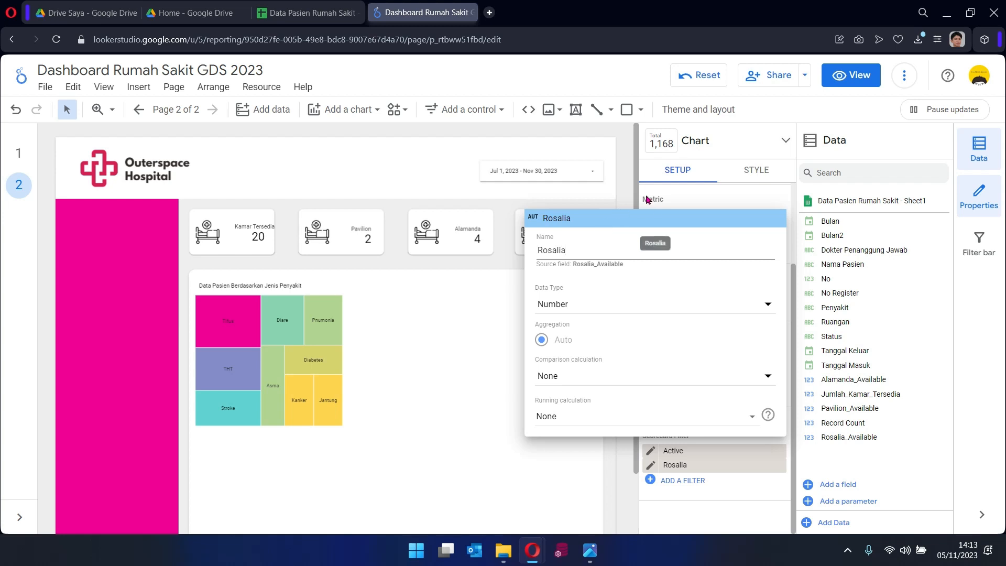
pyautogui.click(632, 189)
pyautogui.click(625, 191)
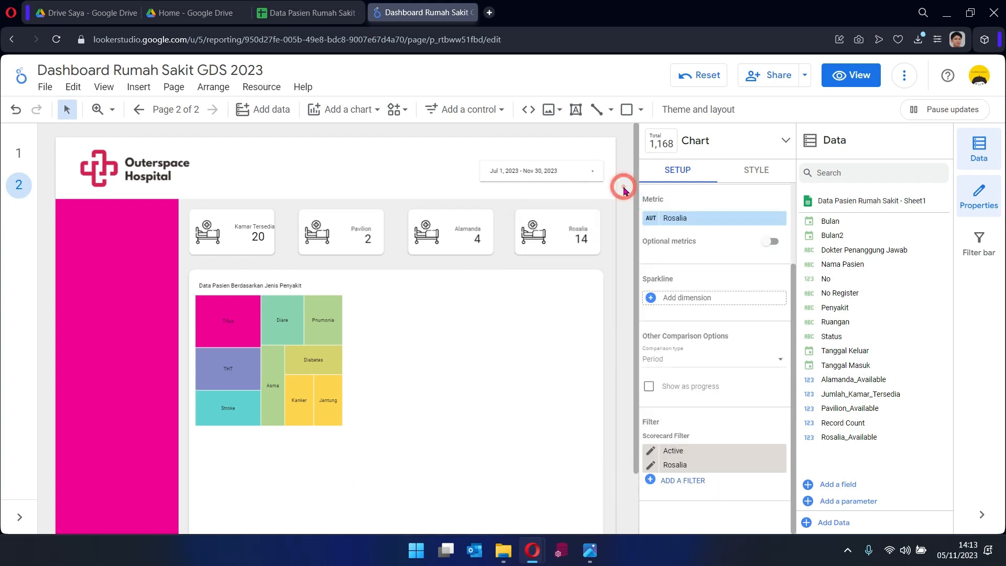
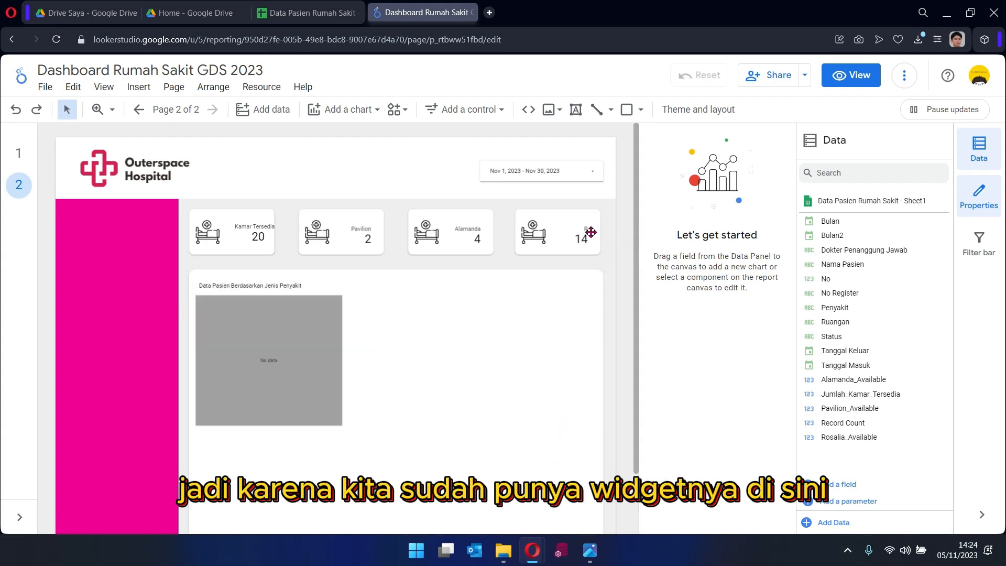
# Select the Kamar Tersedia scorecard inside its group and nudge it slightly left to fit within its card.
pyautogui.click(590, 233)
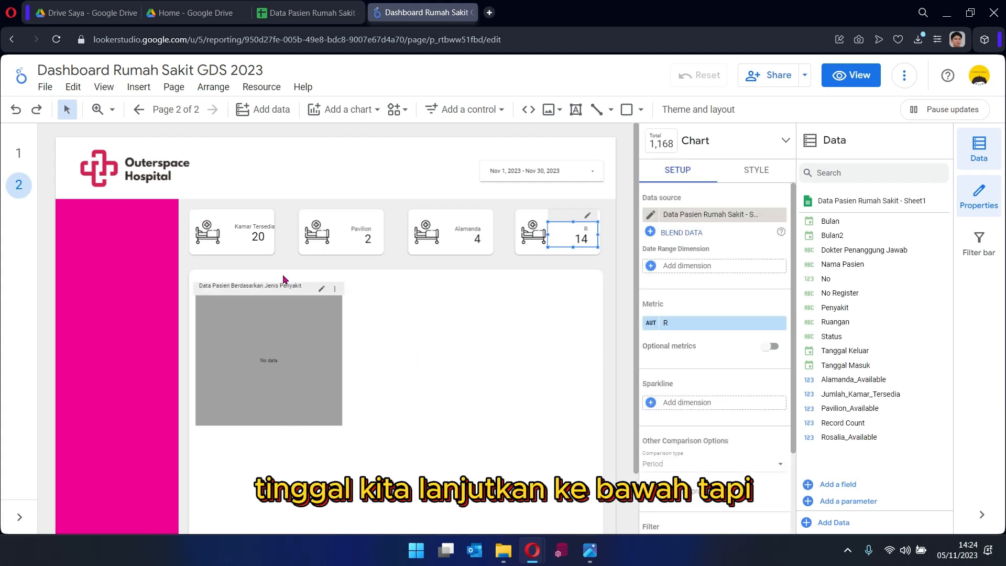
pyautogui.click(265, 236)
pyautogui.click(242, 236)
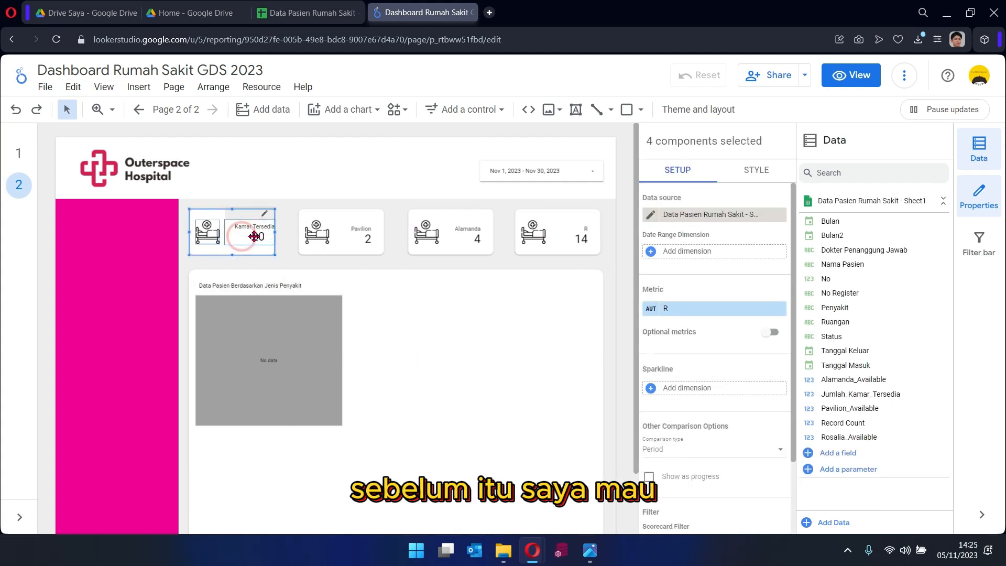
pyautogui.click(259, 236)
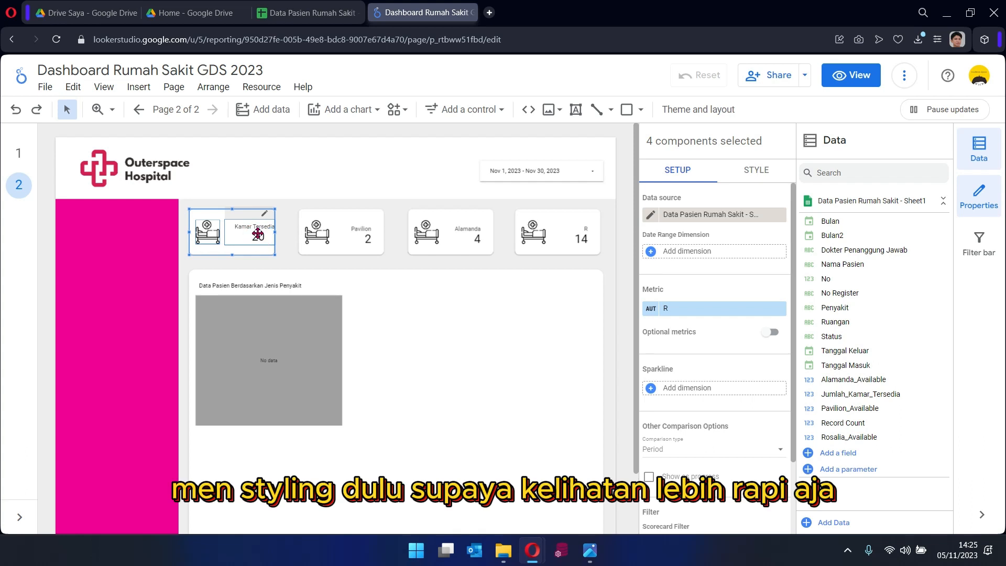
pyautogui.click(258, 233)
pyautogui.click(243, 231)
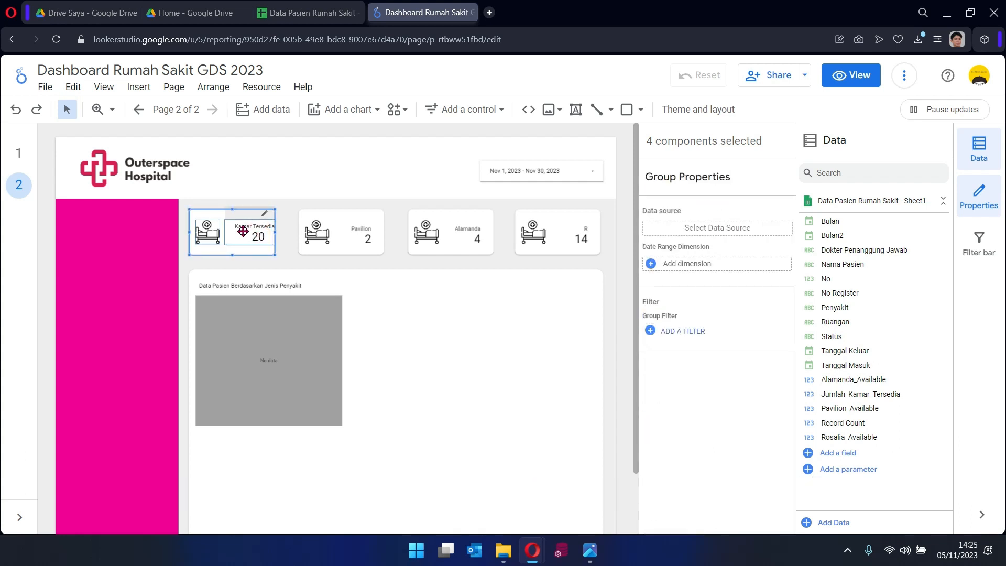
pyautogui.click(236, 231)
pyautogui.click(236, 229)
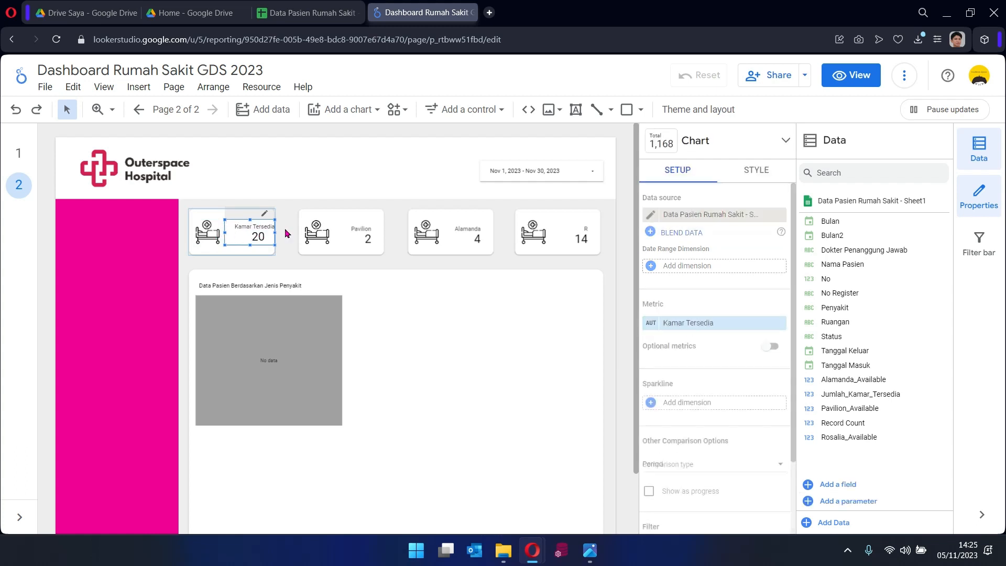
pyautogui.press('Left')
# Shift the Pavilion and Alamanda scorecards slightly so they line up with the Kamar Tersedia scorecard.
pyautogui.moveTo(372, 239)
pyautogui.mouseDown()
pyautogui.moveTo(382, 246)
pyautogui.moveTo(370, 241)
pyautogui.mouseUp()
pyautogui.click(474, 233)
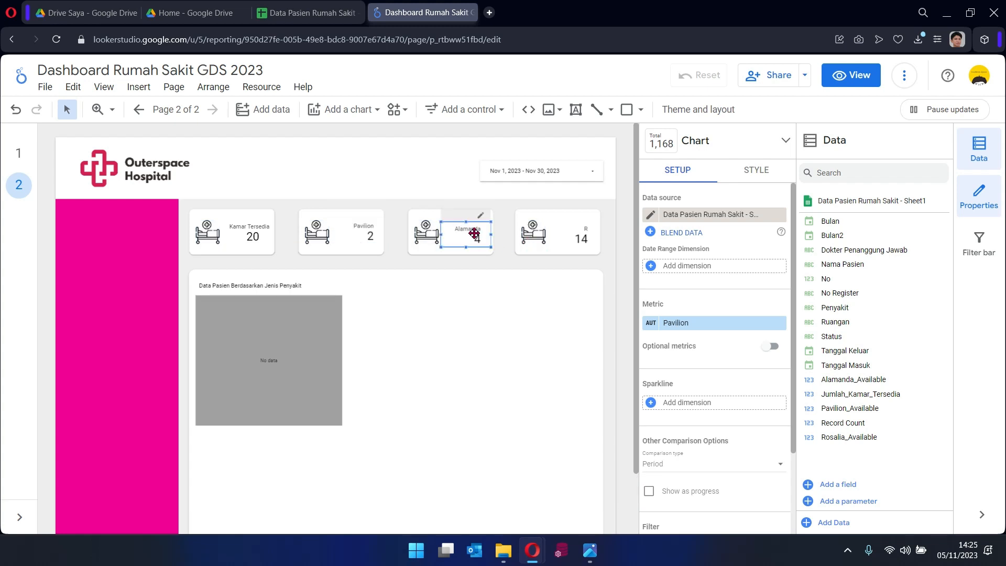
pyautogui.moveTo(474, 234); pyautogui.dragTo(478, 239)
# Complete the fourth scorecard's metric name as Rosalia and adjust the scorecard's position within its card.
pyautogui.click(577, 235)
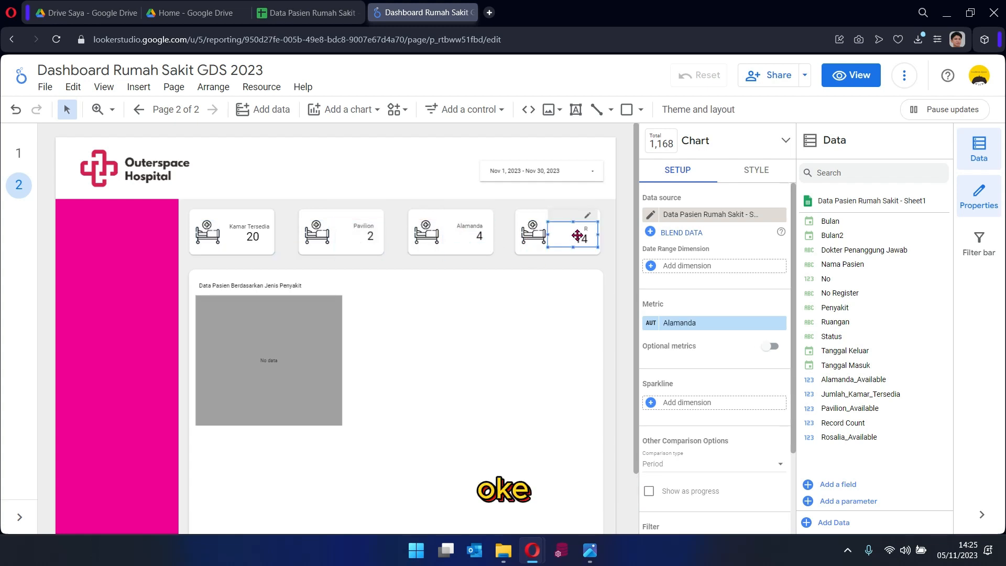
pyautogui.click(654, 323)
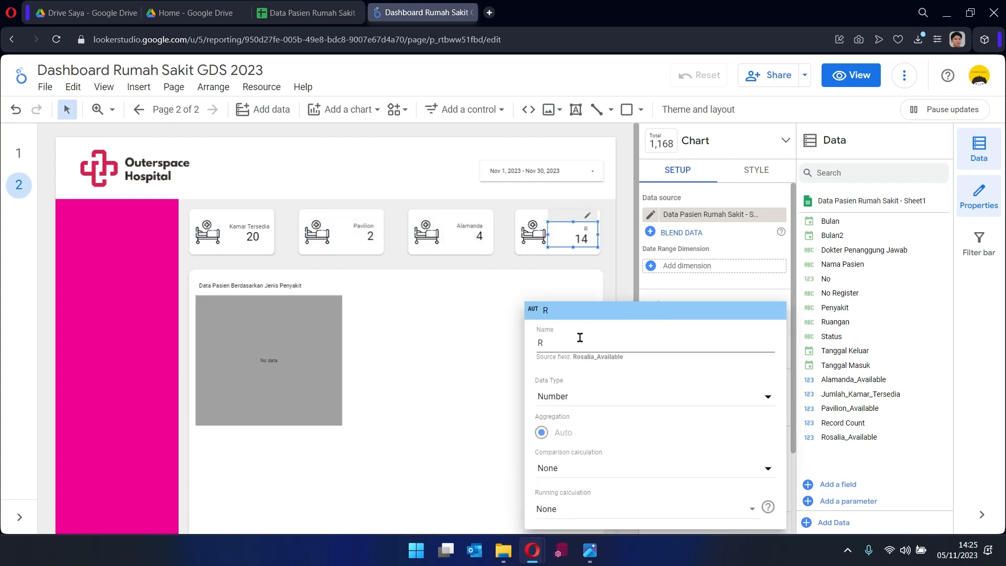
pyautogui.write('osalia')
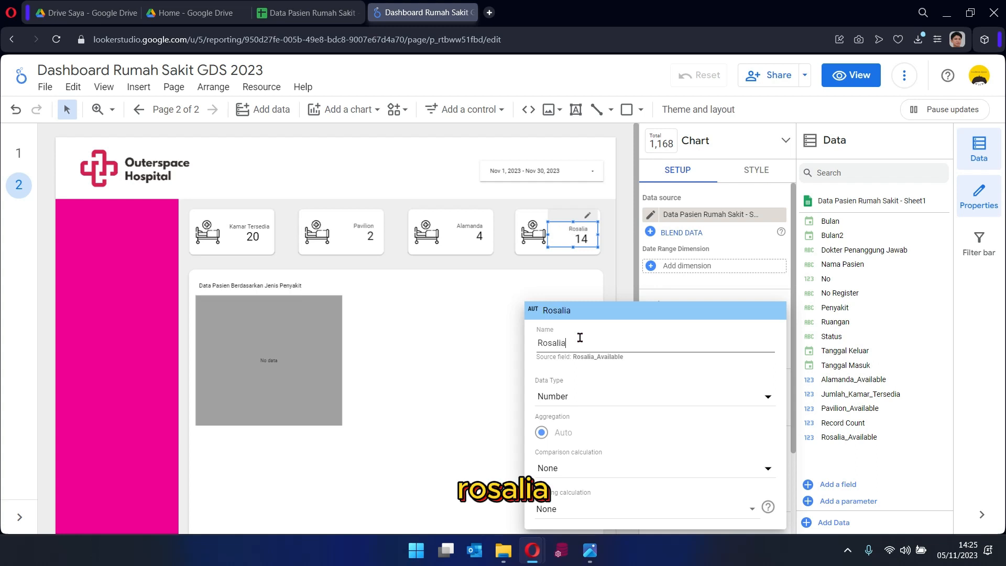
pyautogui.click(621, 260)
pyautogui.moveTo(582, 236); pyautogui.dragTo(583, 236)
pyautogui.click(614, 236)
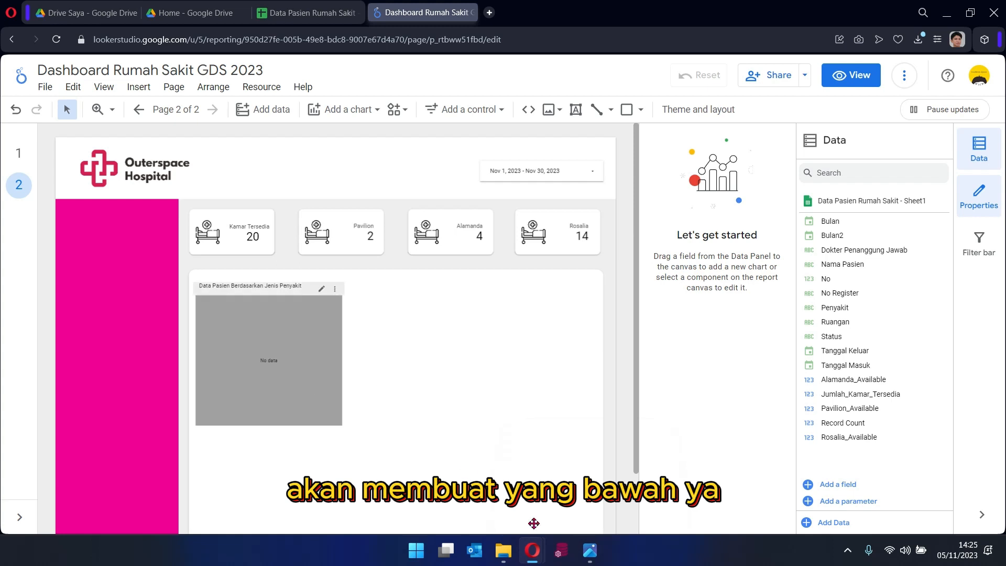
# Check the room availability layout in the design mockup Desktop - 2.png and return to the Looker Studio dashboard.
pyautogui.click(590, 550)
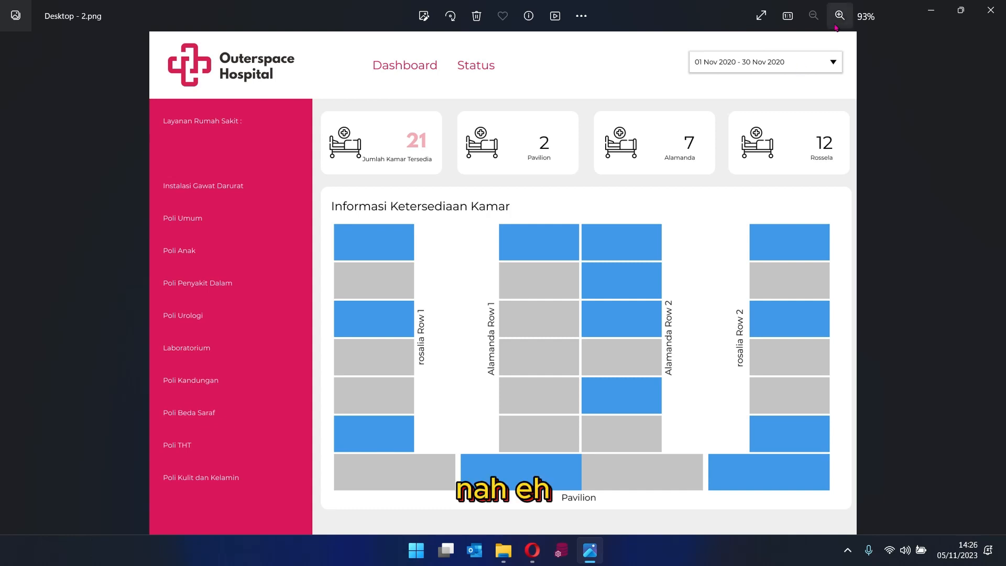
pyautogui.moveTo(532, 551)
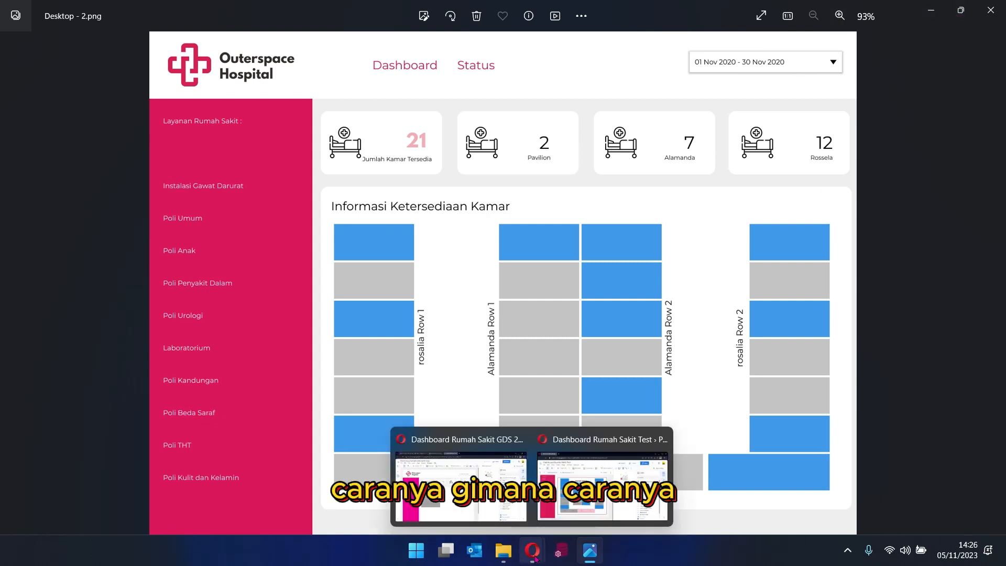
pyautogui.click(461, 485)
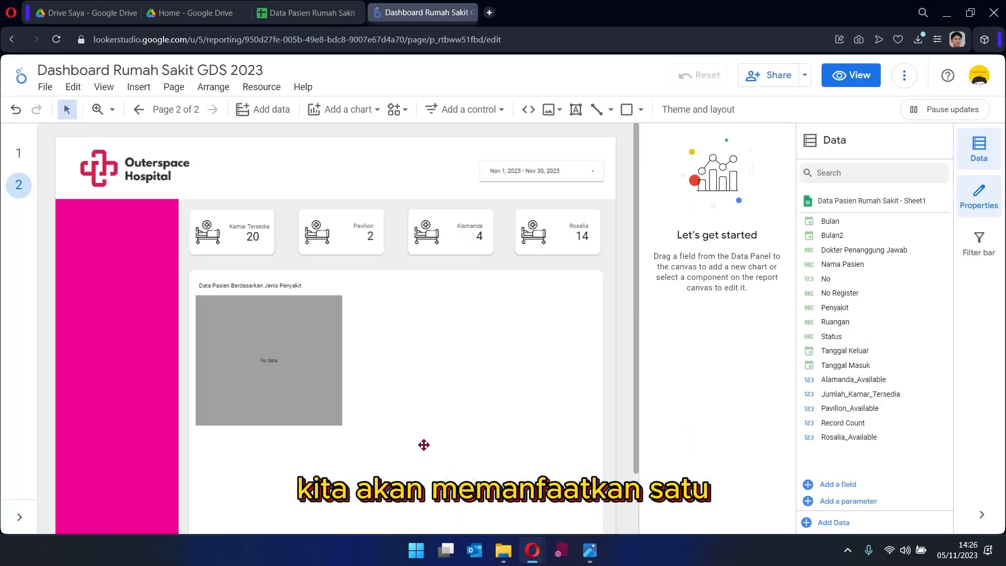
# Delete the treemap under the Data Pasien Berdasarkan Jenis Penyakit title, keeping the title text.
pyautogui.click(280, 331)
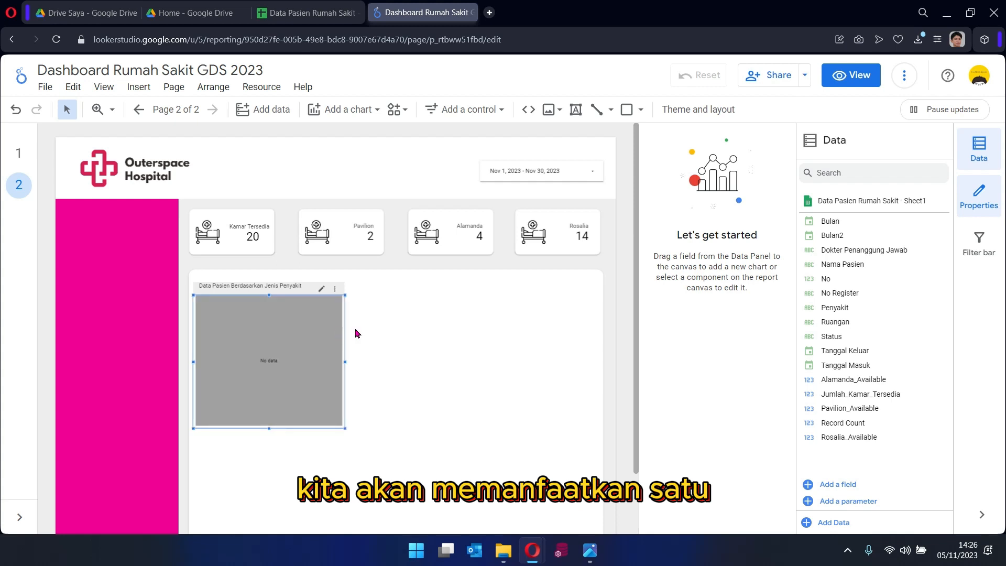
pyautogui.press('Delete')
pyautogui.click(283, 288)
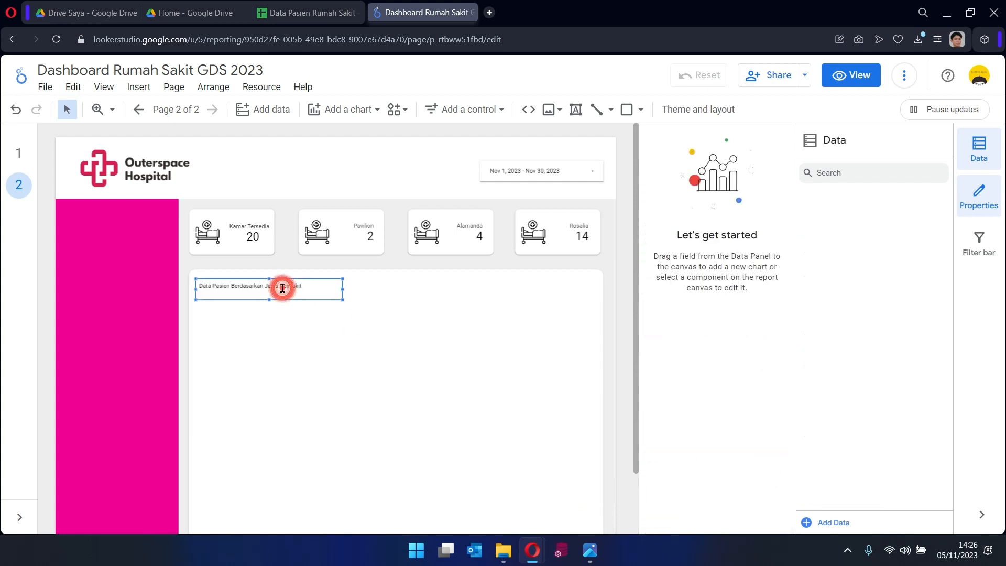
pyautogui.click(624, 282)
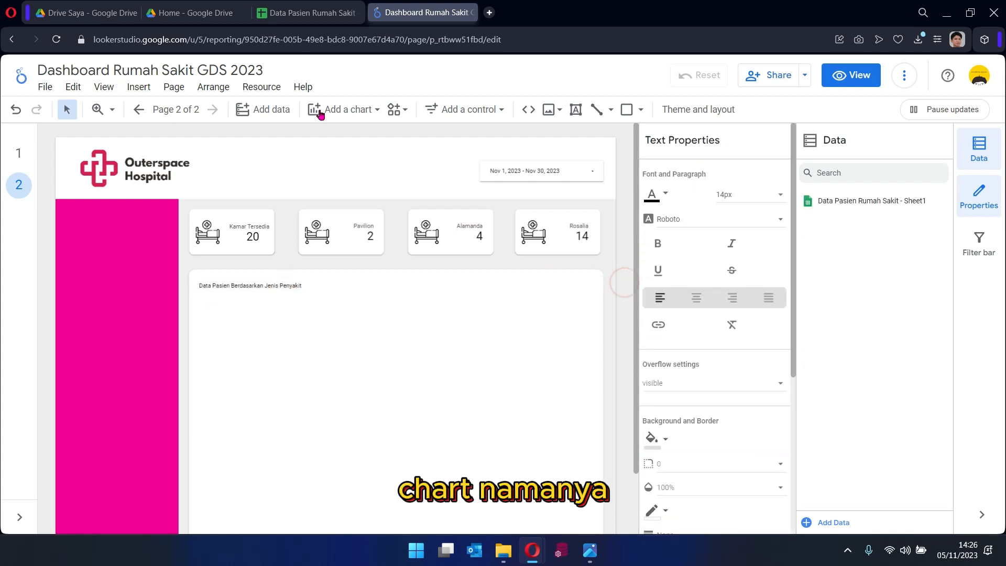
# Add a new treemap chart directly below the Data Pasien Berdasarkan Jenis Penyakit title.
pyautogui.click(342, 109)
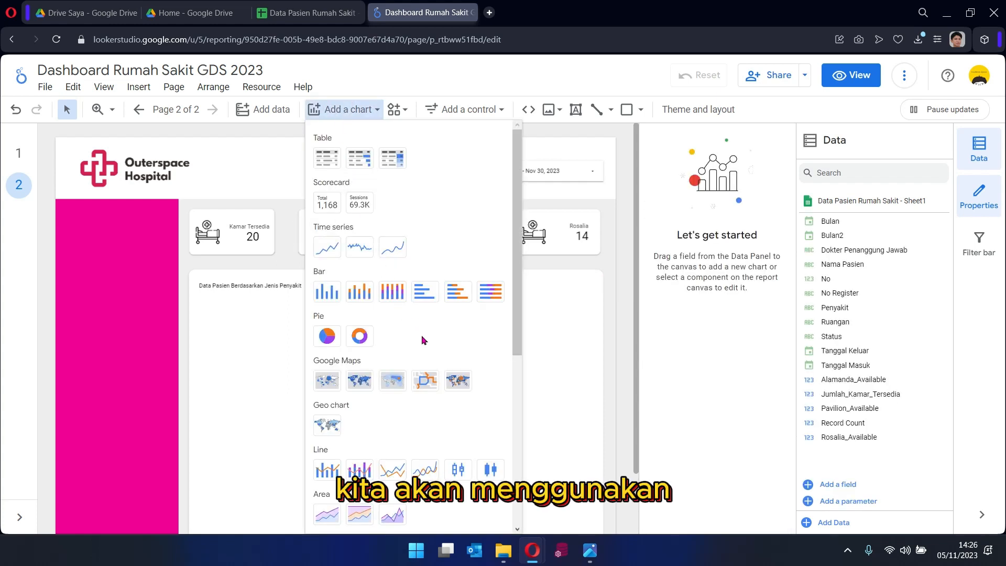
pyautogui.scroll(-4, 426, 343)
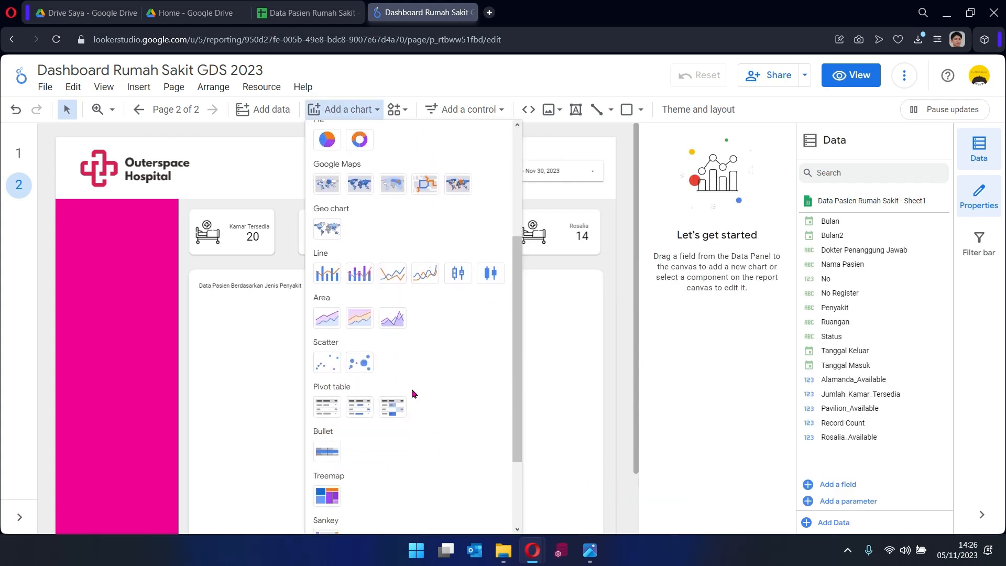
pyautogui.scroll(-2, 410, 388)
pyautogui.click(319, 387)
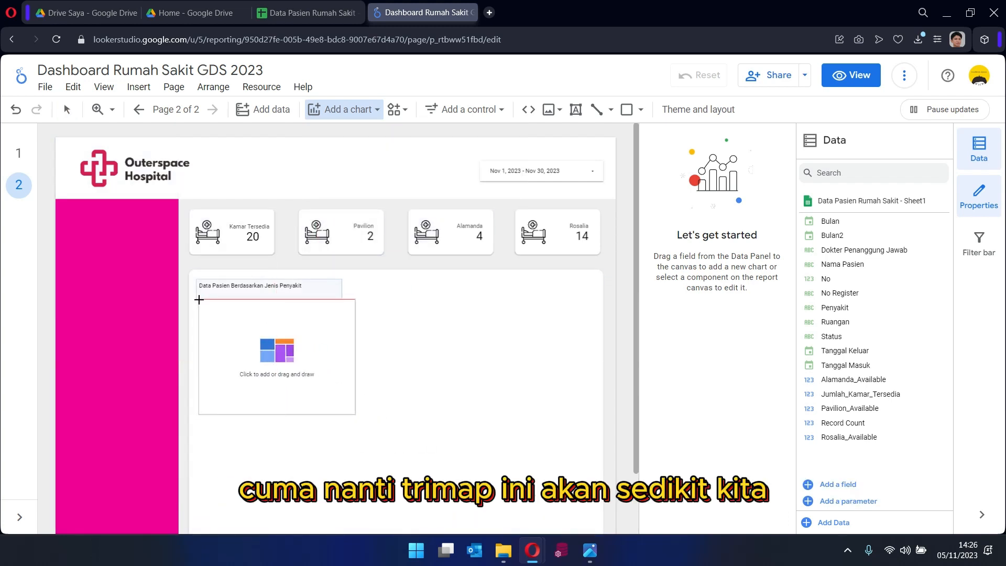
pyautogui.click(197, 299)
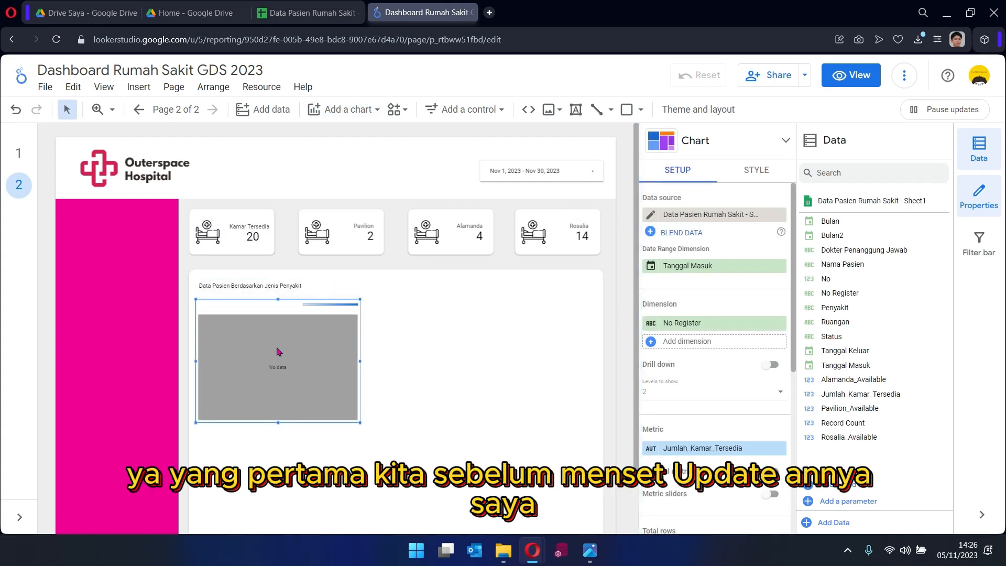
# Hide the branch header and the scale on the new treemap.
pyautogui.click(765, 173)
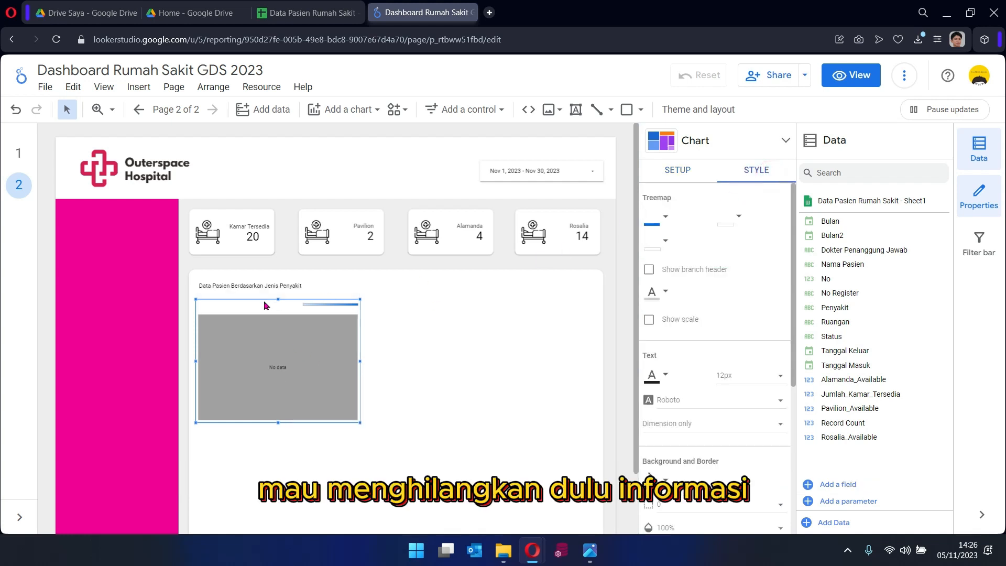
pyautogui.click(693, 270)
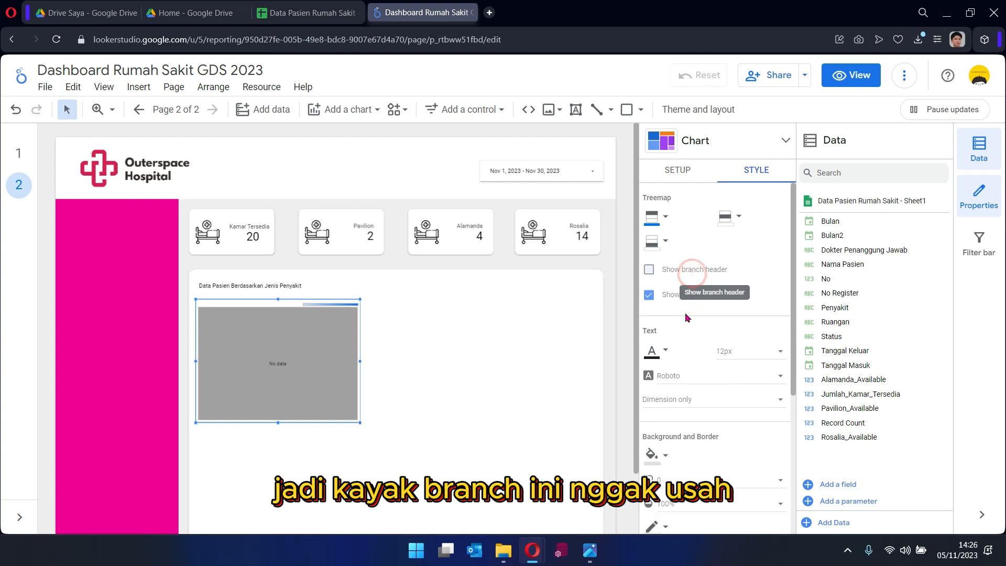
pyautogui.click(649, 295)
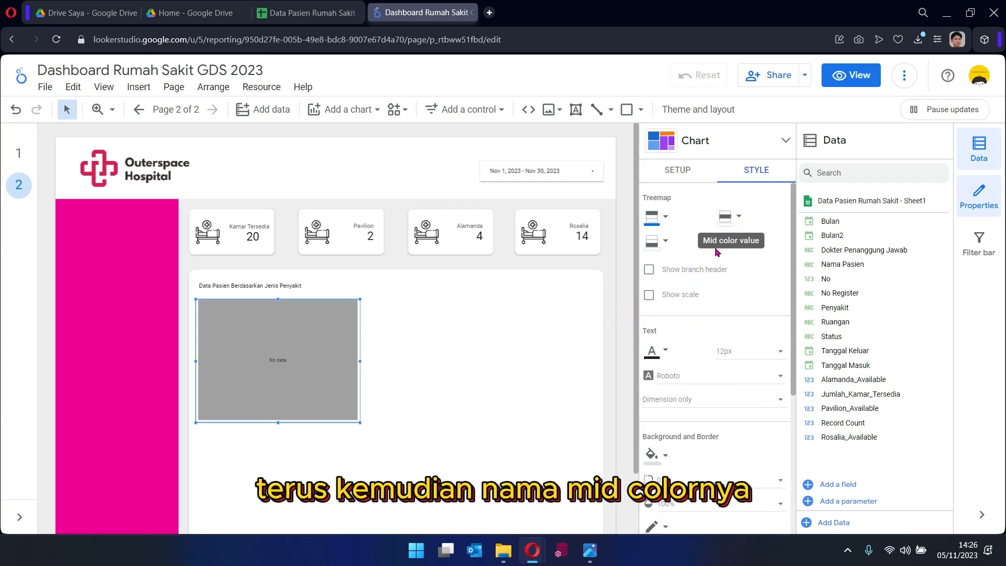
# Set the treemap's mid color value to blue and its minimum color value to light grey.
pyautogui.click(726, 217)
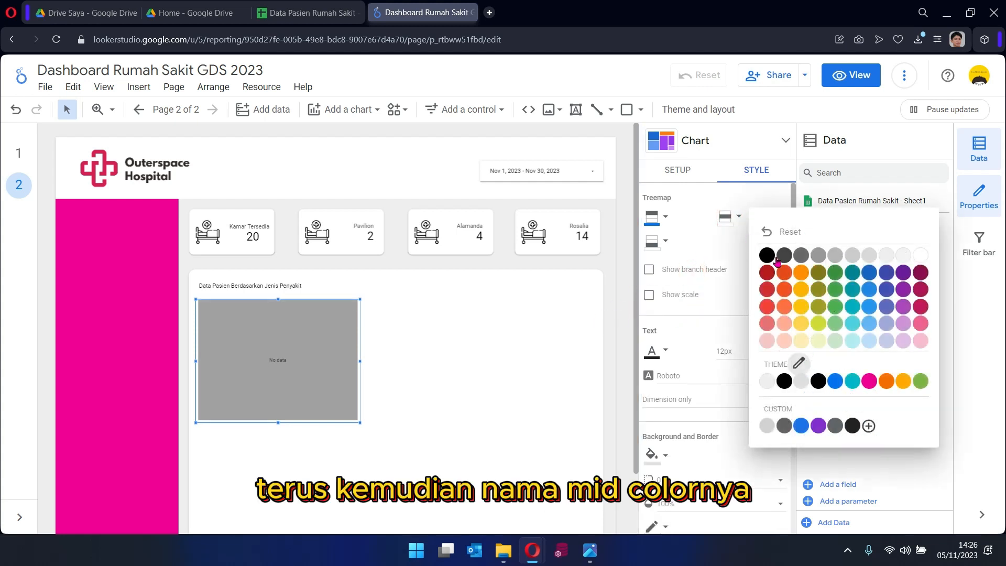
pyautogui.click(870, 288)
pyautogui.click(658, 244)
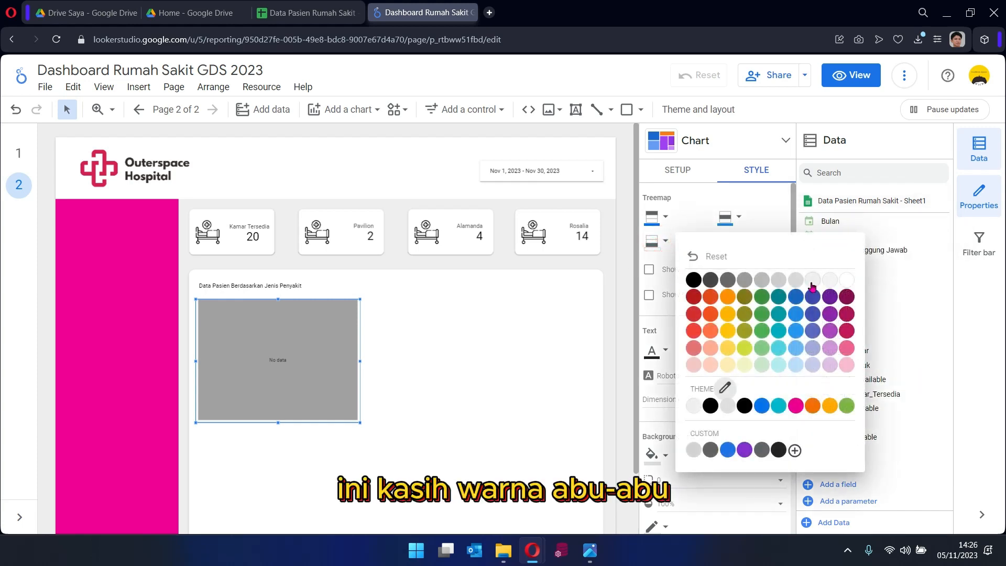
pyautogui.click(788, 282)
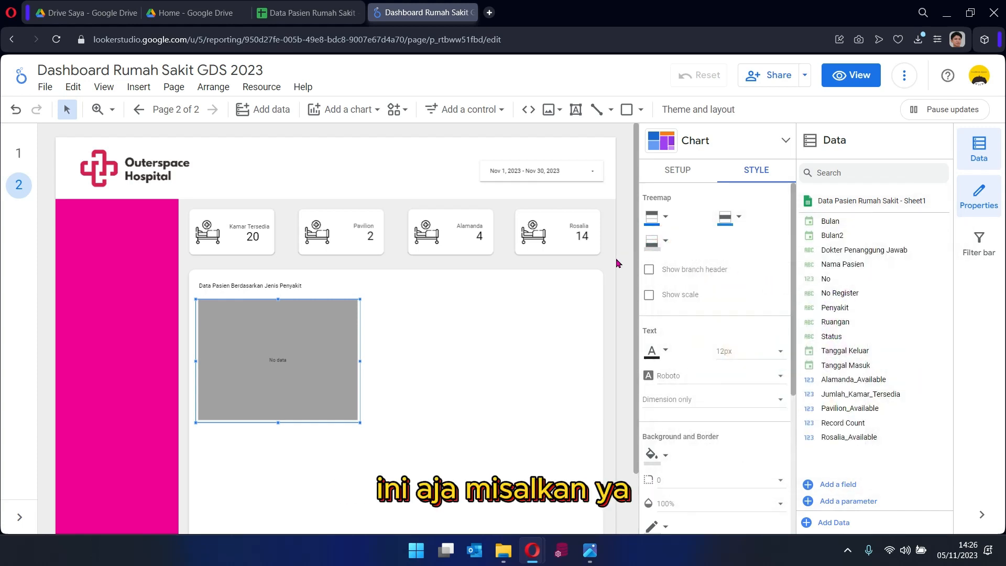
pyautogui.scroll(-5, 680, 338)
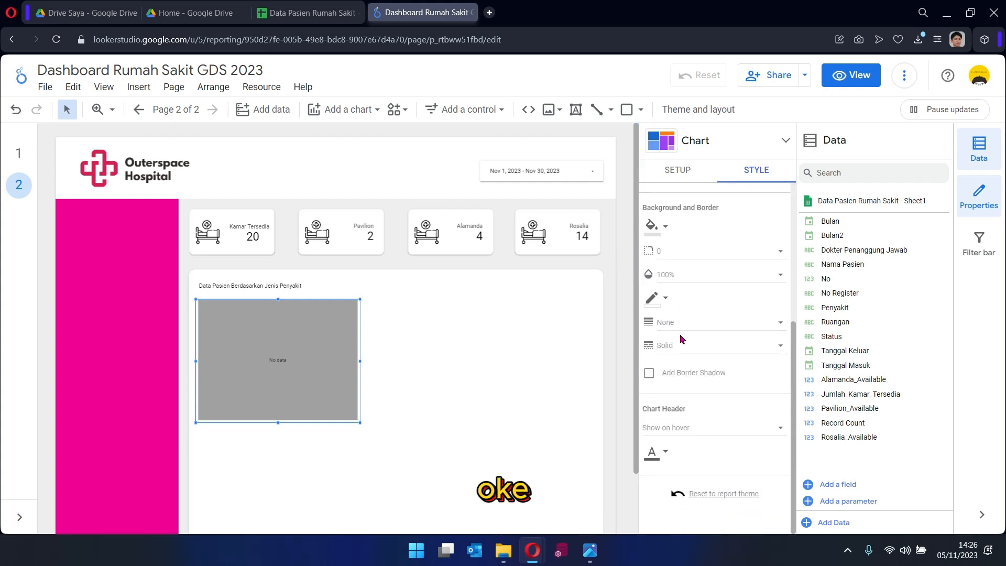
# Review the treemap's data setup, check the planned room layout in the Desktop - 2.png mockup, and return to the dashboard report.
pyautogui.scroll(5, 671, 294)
pyautogui.click(677, 169)
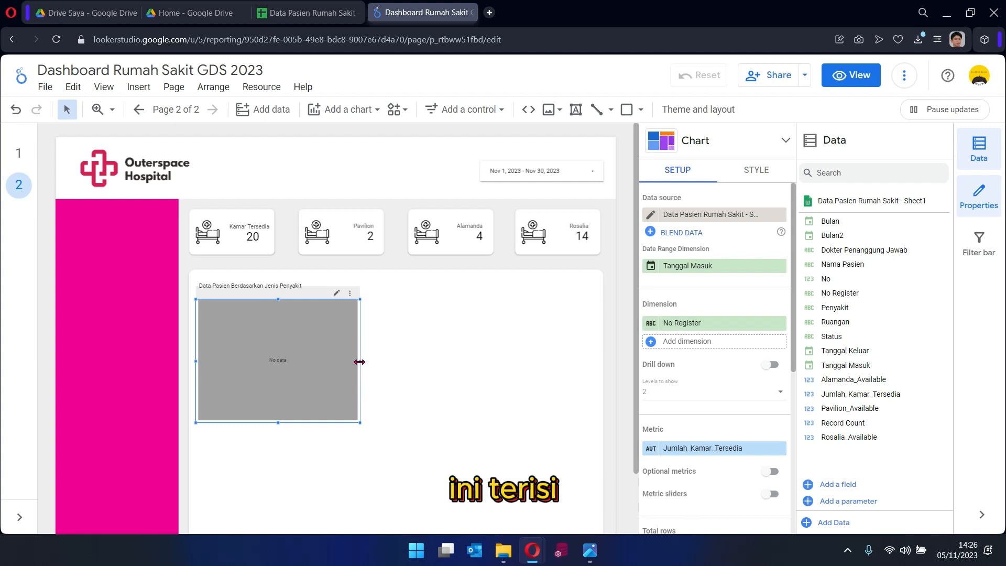
pyautogui.scroll(-1, 301, 343)
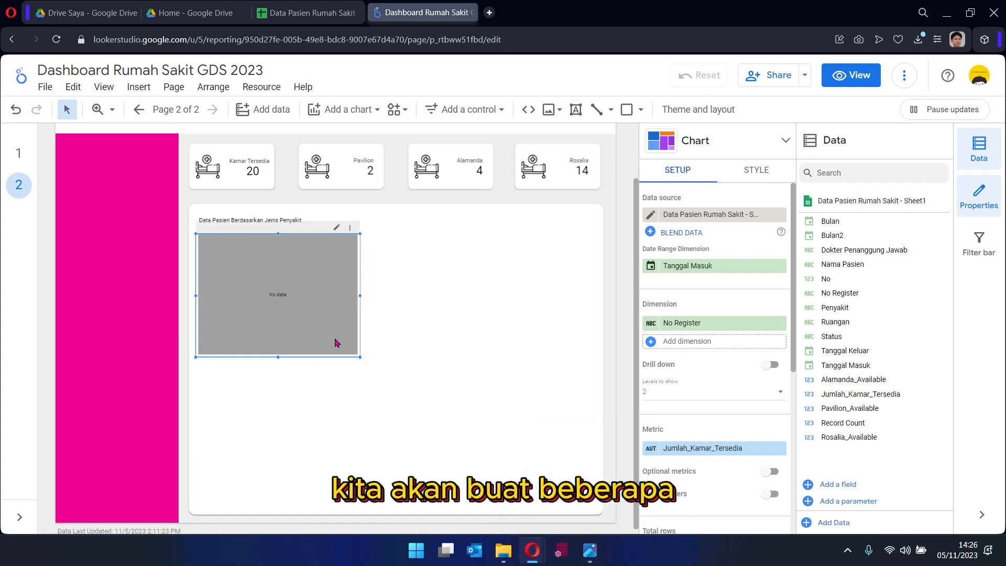
pyautogui.click(592, 553)
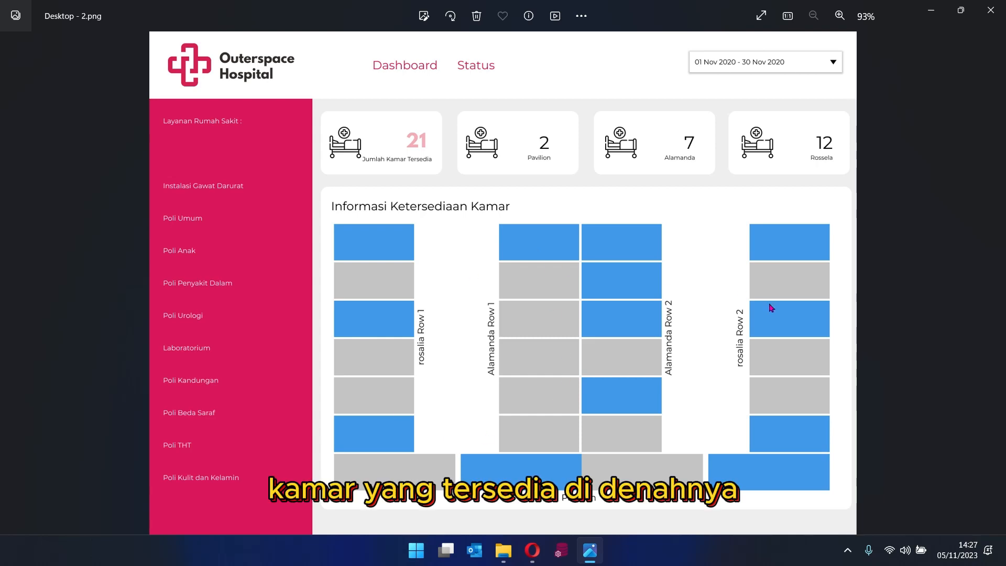
pyautogui.moveTo(533, 551)
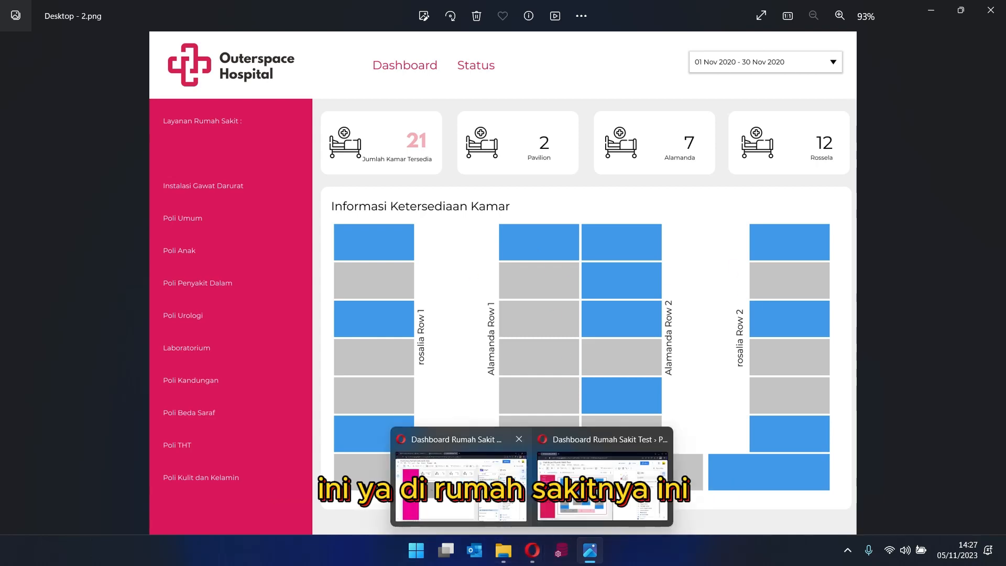
pyautogui.click(494, 487)
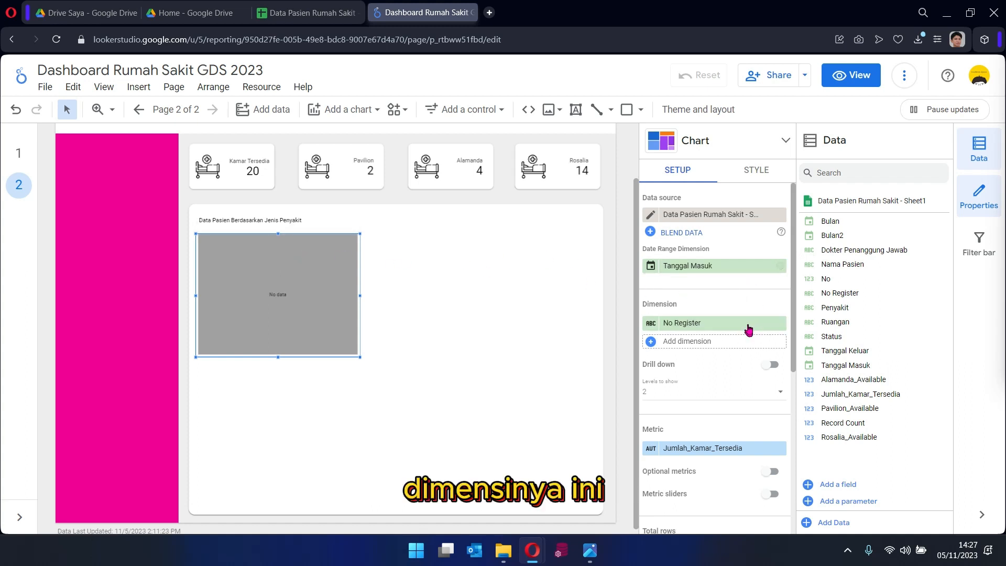
# Remove Tanggal Masuk as the treemap's date range dimension and replace its No Register dimension with Ruangan.
pyautogui.click(780, 267)
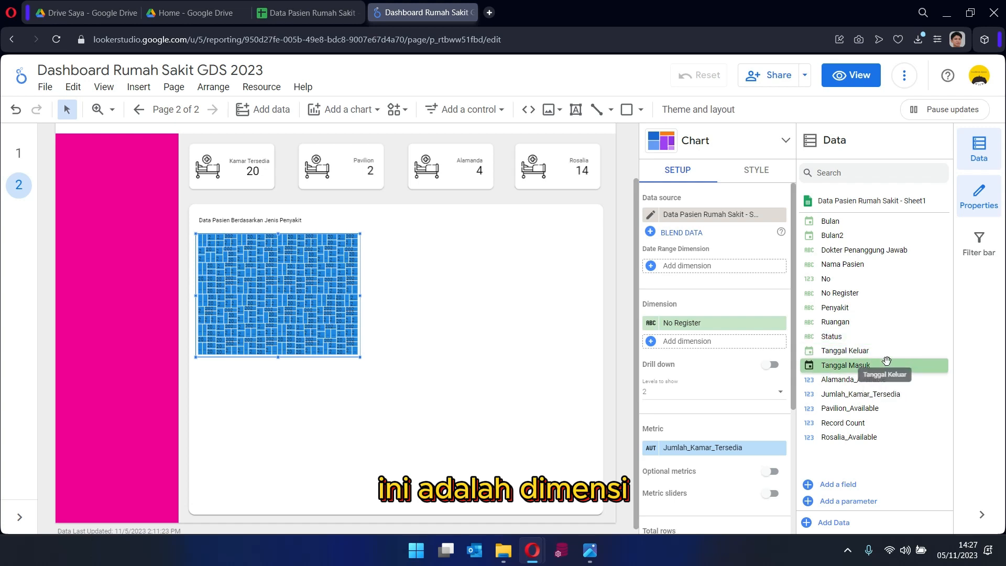
pyautogui.moveTo(763, 324); pyautogui.dragTo(779, 331)
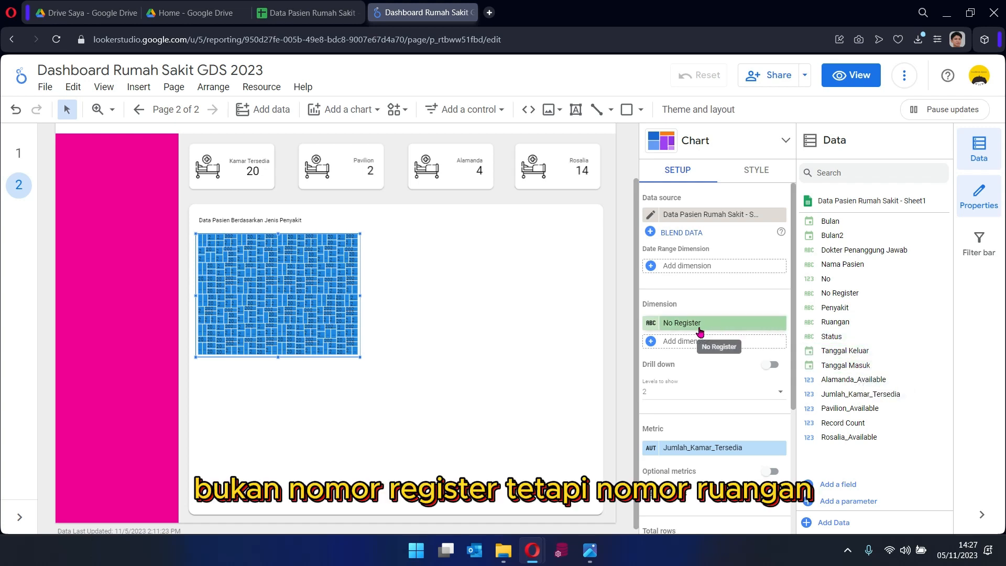
pyautogui.moveTo(852, 321); pyautogui.dragTo(703, 328)
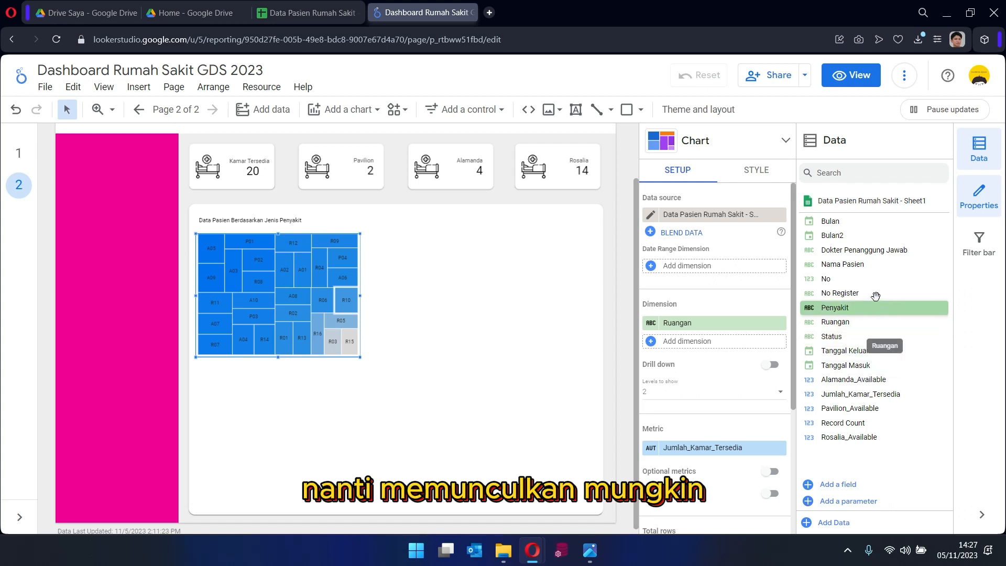
# Add Nama Pasien as the treemap's second dimension, with drill down enabled and levels to show set to 1.
pyautogui.moveTo(844, 265); pyautogui.dragTo(715, 348)
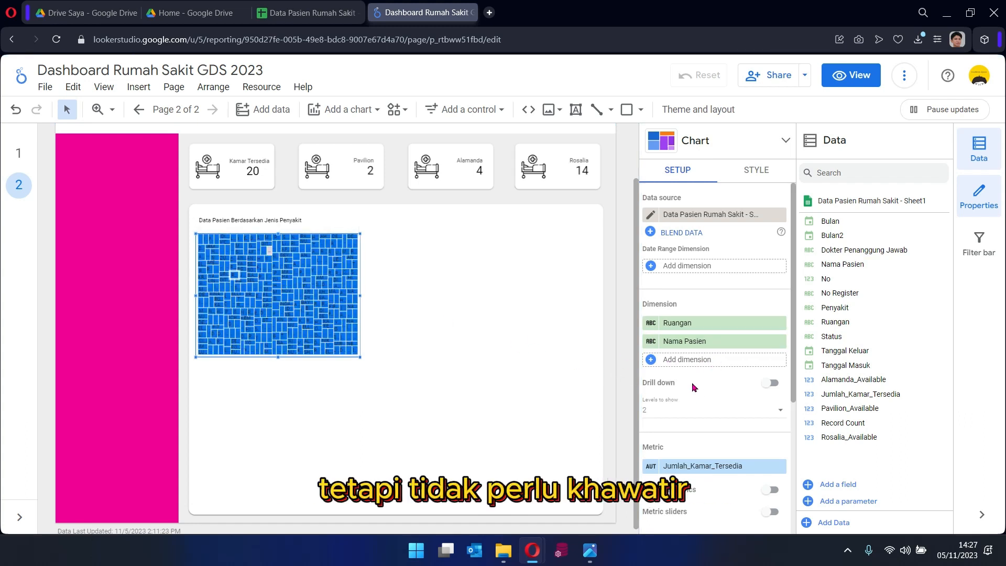
pyautogui.moveTo(885, 408); pyautogui.dragTo(875, 417)
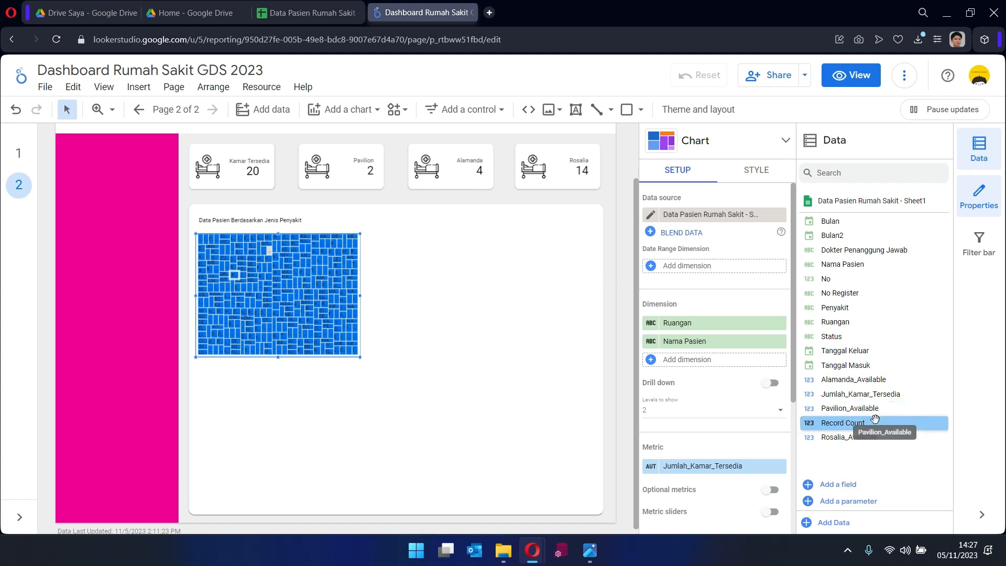
pyautogui.click(770, 384)
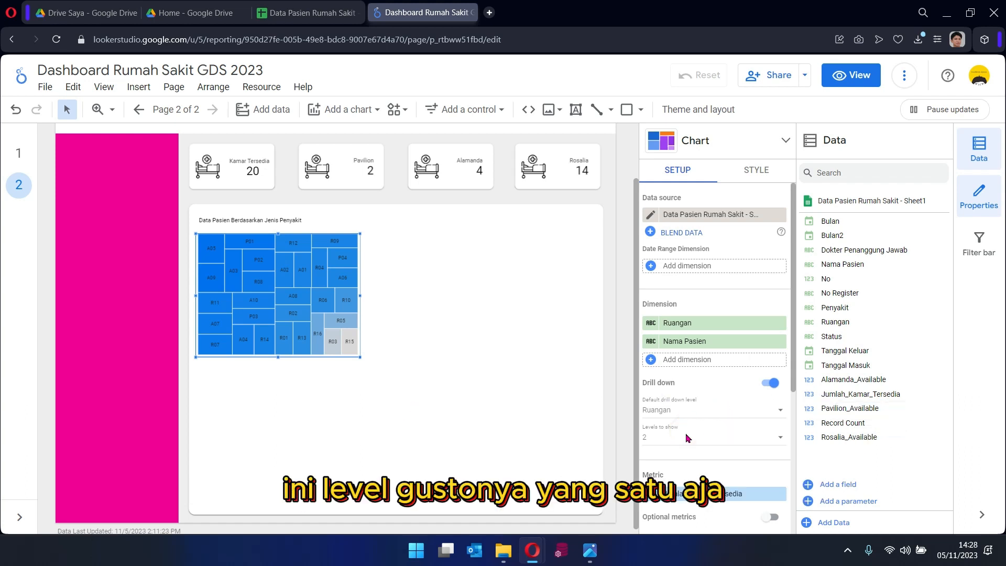
pyautogui.click(741, 436)
pyautogui.click(702, 389)
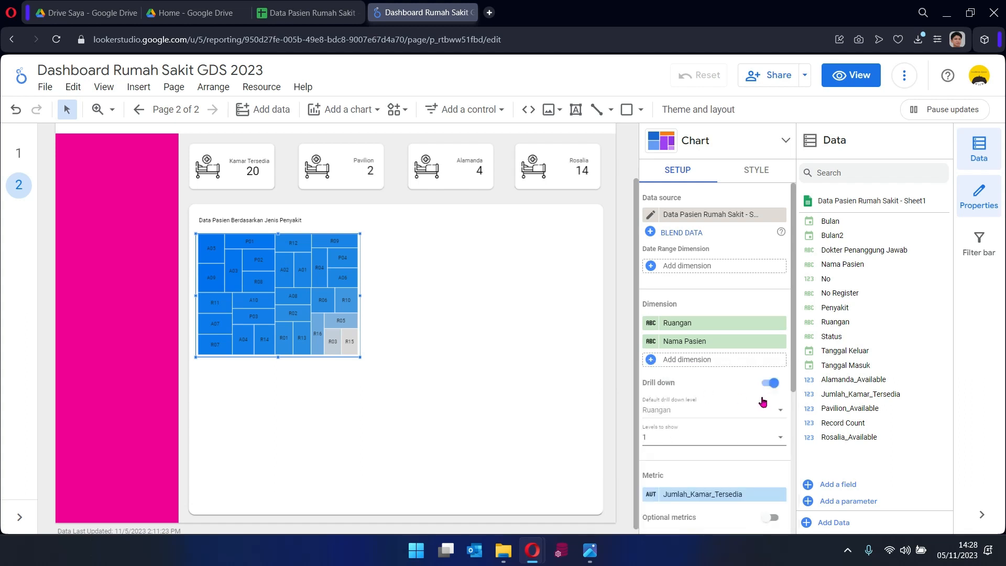
# Replace the treemap's metric with Nama Pasien and apply the existing Active filter to it.
pyautogui.scroll(-4, 747, 394)
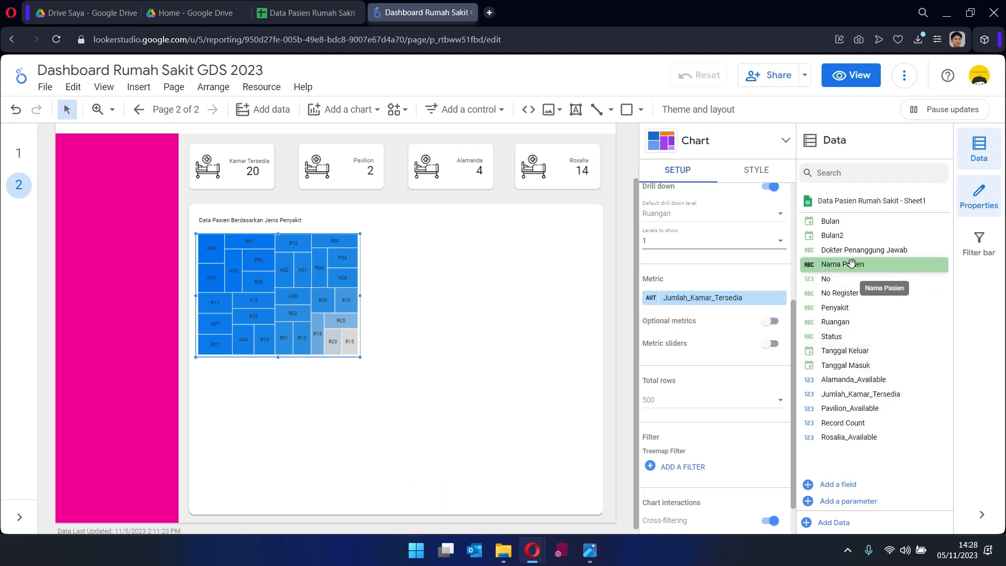
pyautogui.moveTo(845, 264); pyautogui.dragTo(700, 302)
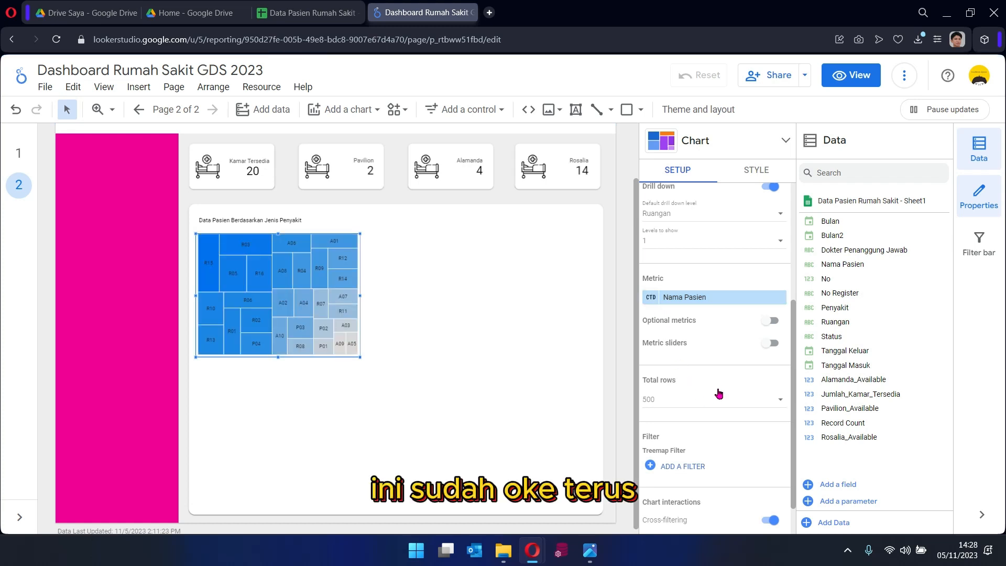
pyautogui.scroll(-1, 718, 375)
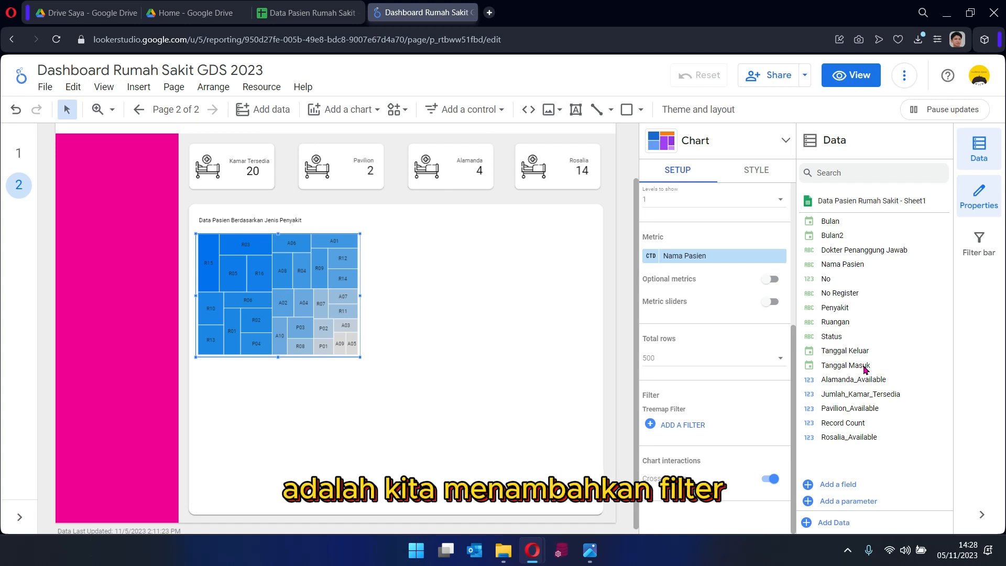
pyautogui.click(649, 425)
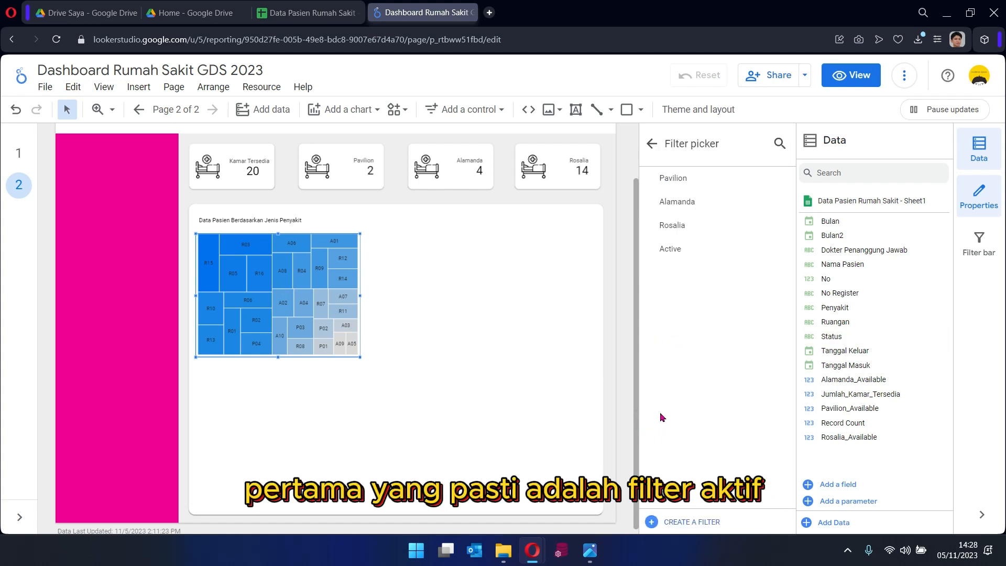
pyautogui.click(688, 254)
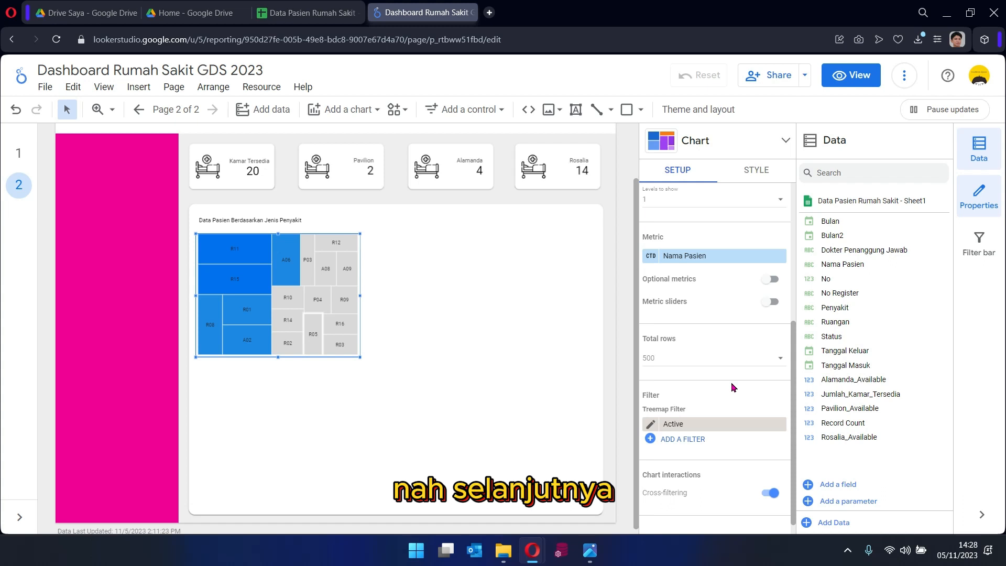
# Check the room availability layout in the reference image Desktop - 2.png, and return to the dashboard.
pyautogui.scroll(3, 731, 387)
pyautogui.scroll(-4, 730, 386)
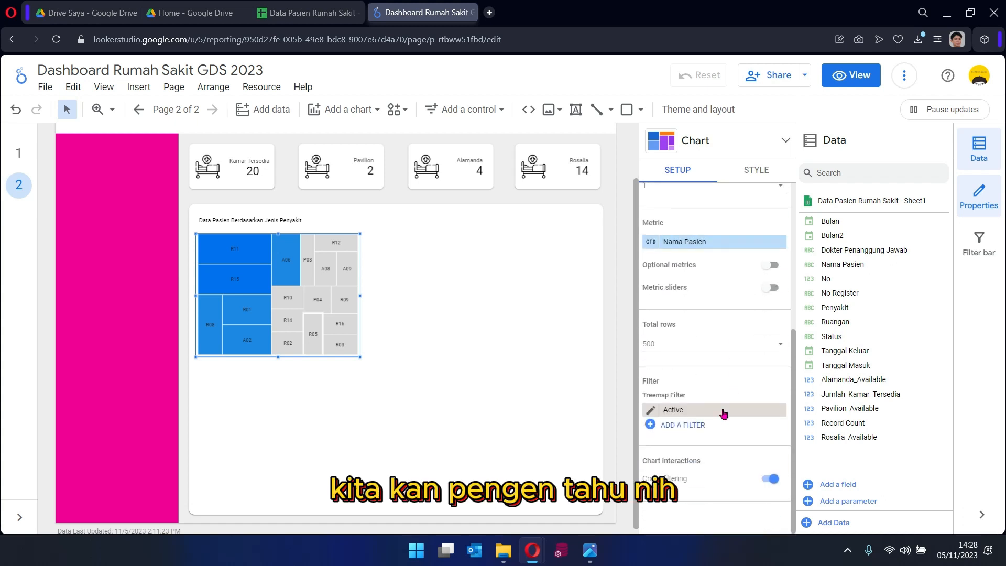
pyautogui.click(589, 553)
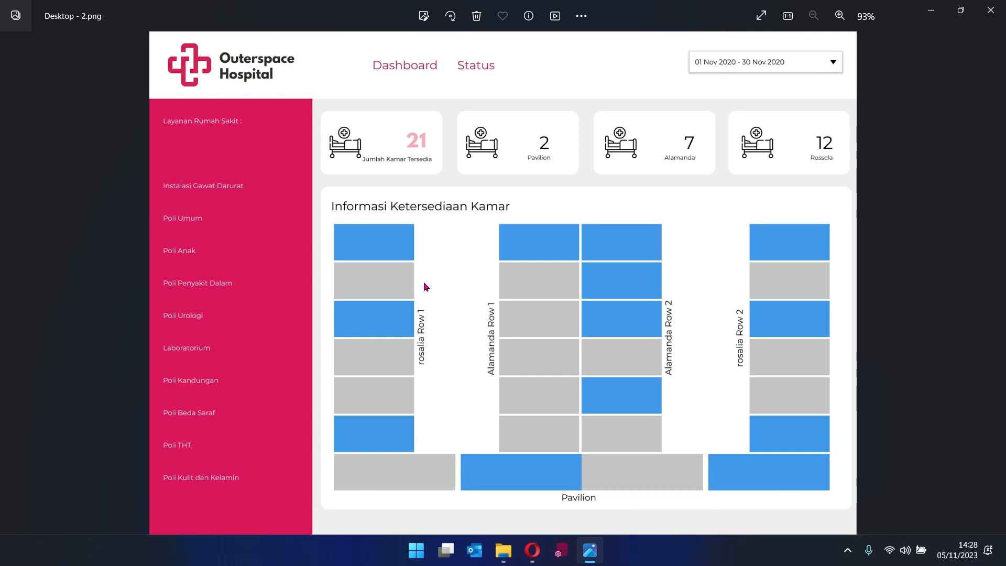
pyautogui.moveTo(532, 550)
pyautogui.click(629, 474)
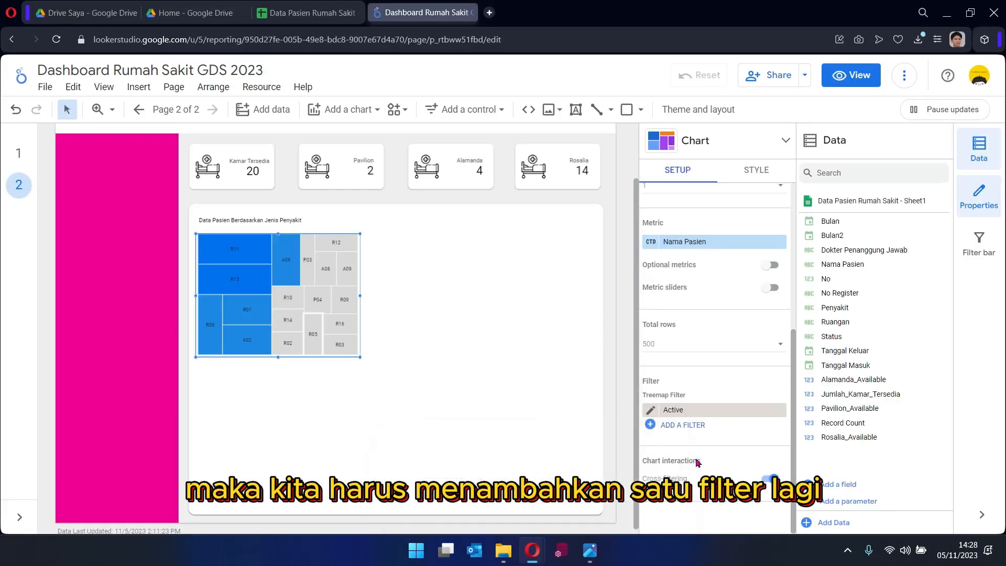
# Create a second treemap filter named R01 with an Include condition on Ruangan using Equal to (=).
pyautogui.click(698, 425)
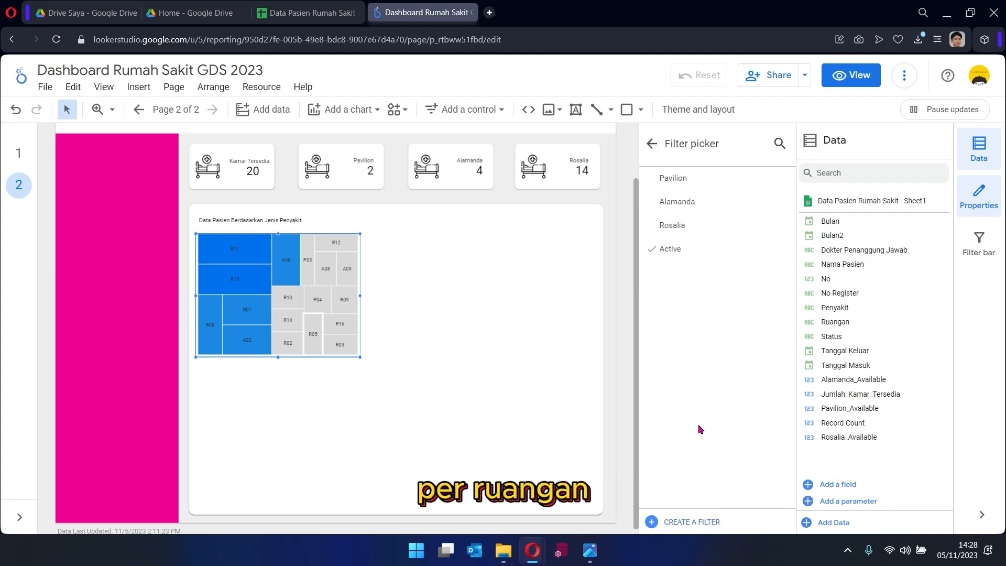
pyautogui.click(682, 522)
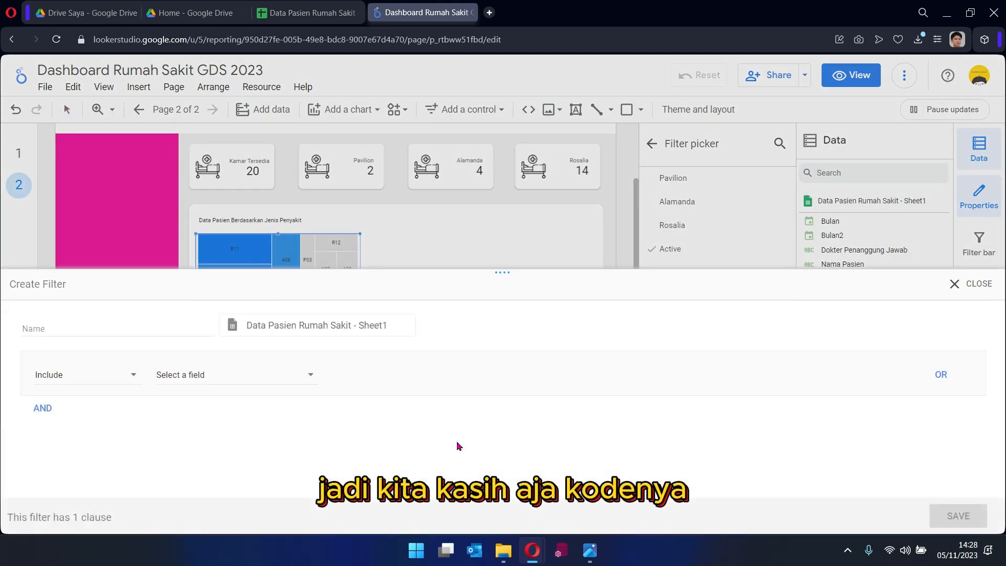
pyautogui.click(110, 327)
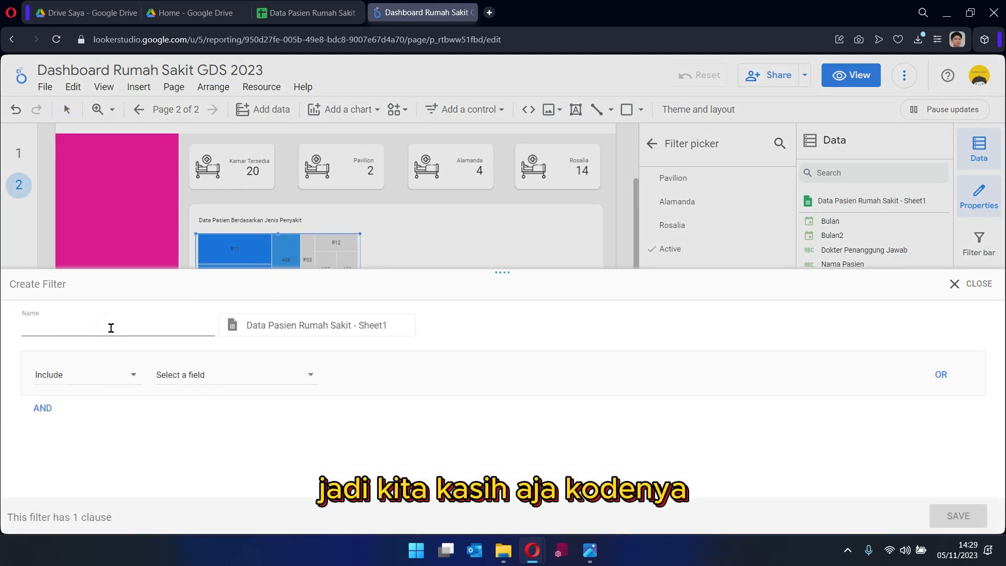
pyautogui.write('R01')
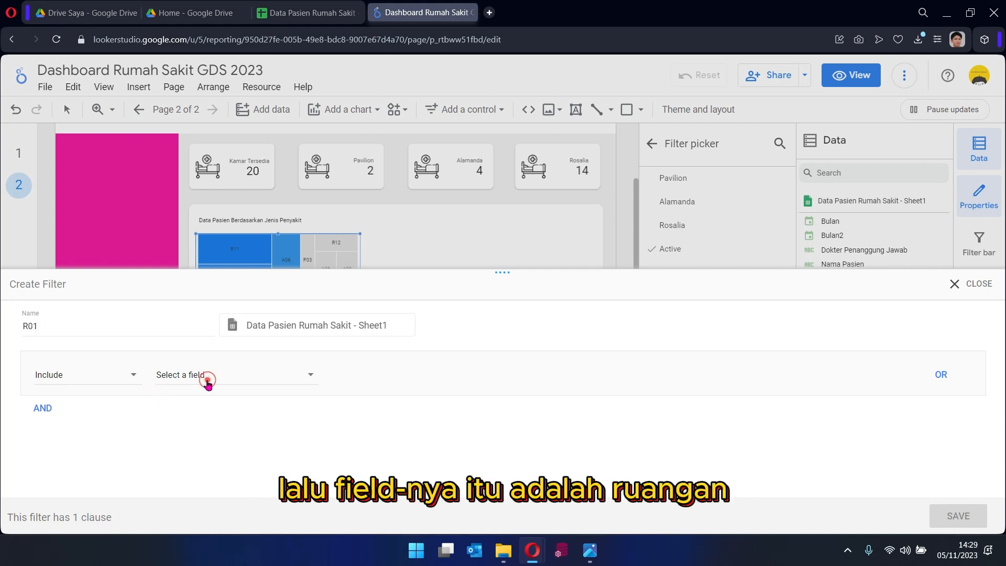
pyautogui.click(212, 375)
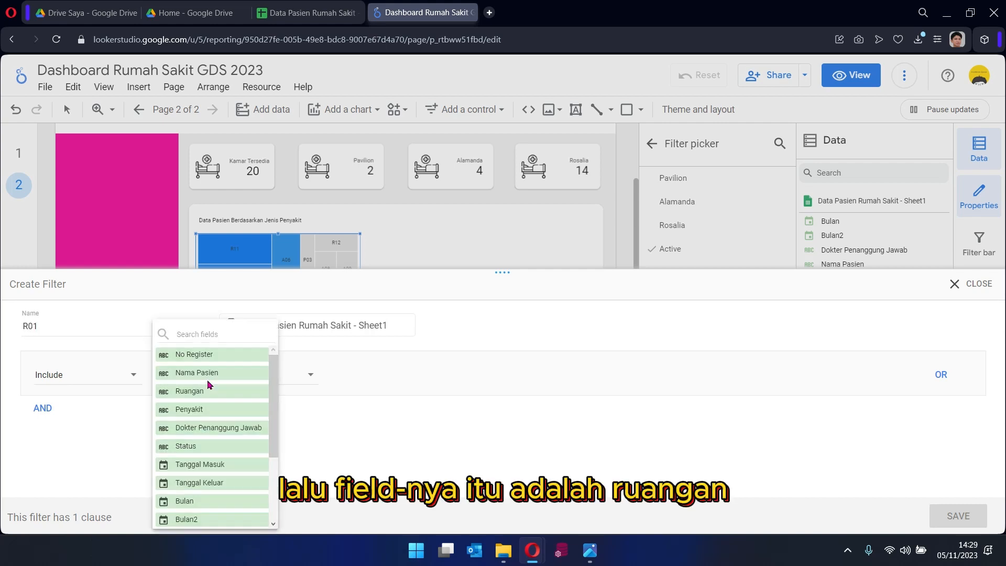
pyautogui.click(250, 393)
pyautogui.click(370, 377)
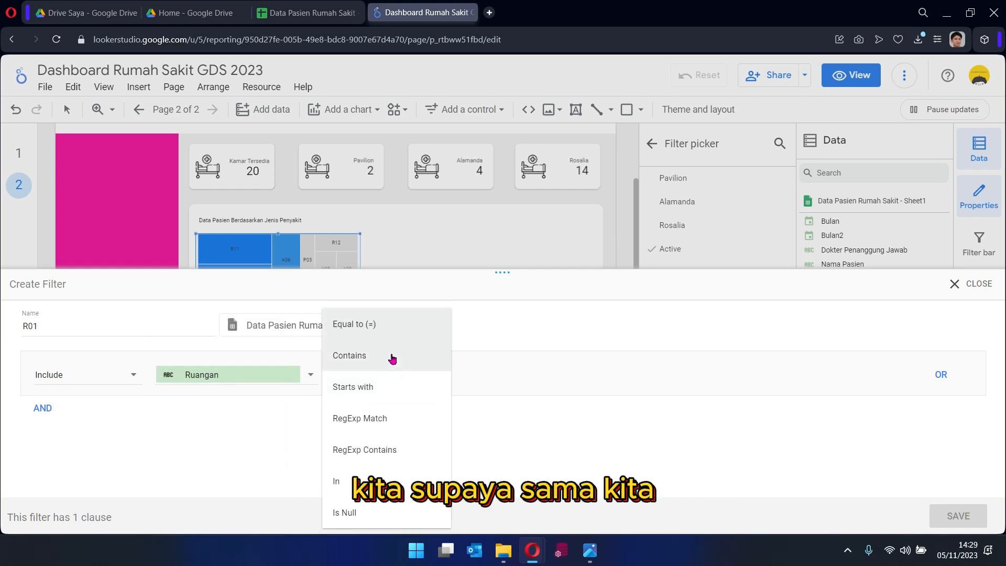
pyautogui.click(395, 325)
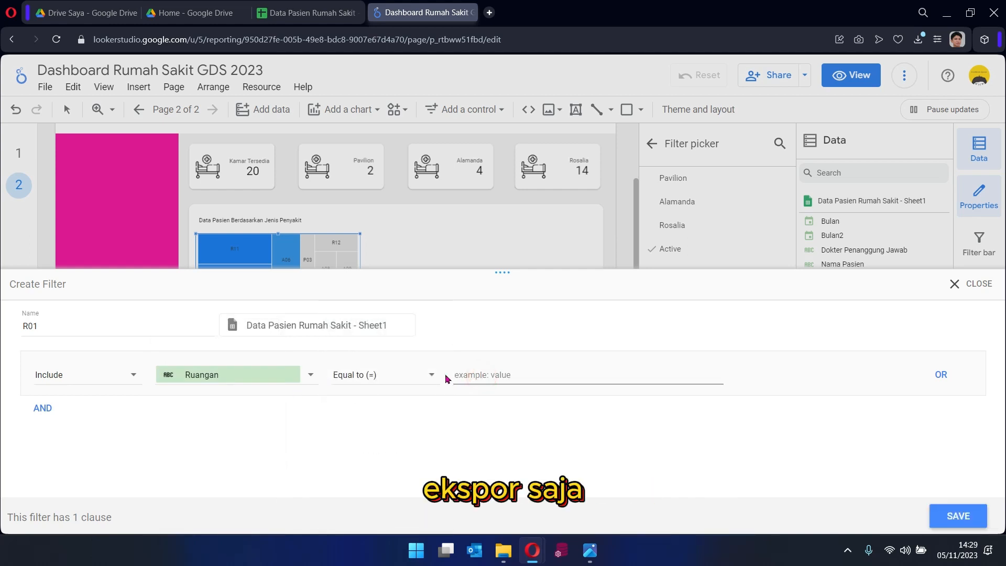
# Copy the room code R01 from the patient sheet's Ruangan column, paste it as the filter's value, and save the filter.
pyautogui.click(292, 14)
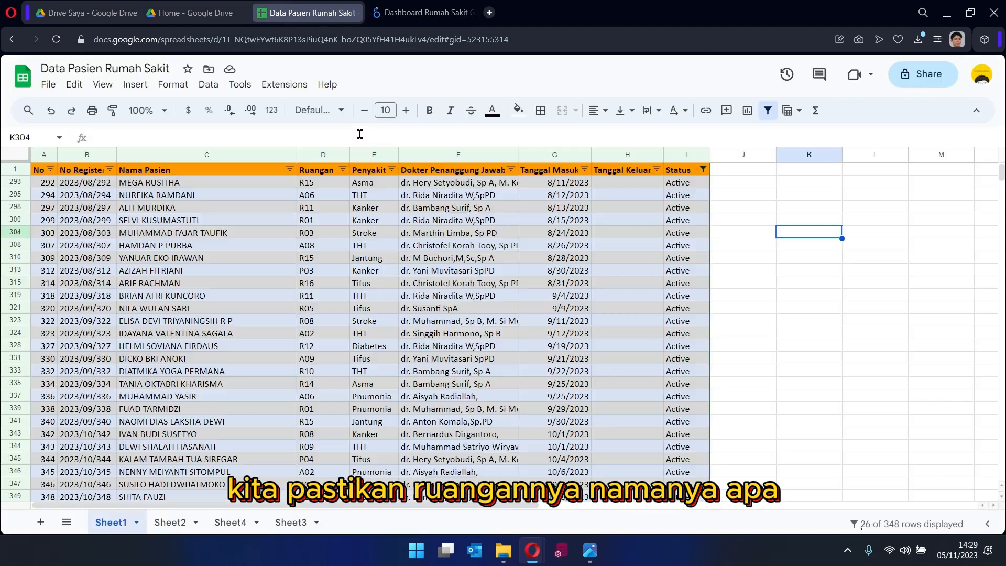
pyautogui.click(319, 220)
pyautogui.doubleClick(107, 137)
pyautogui.hotkey('ctrl', 'c')
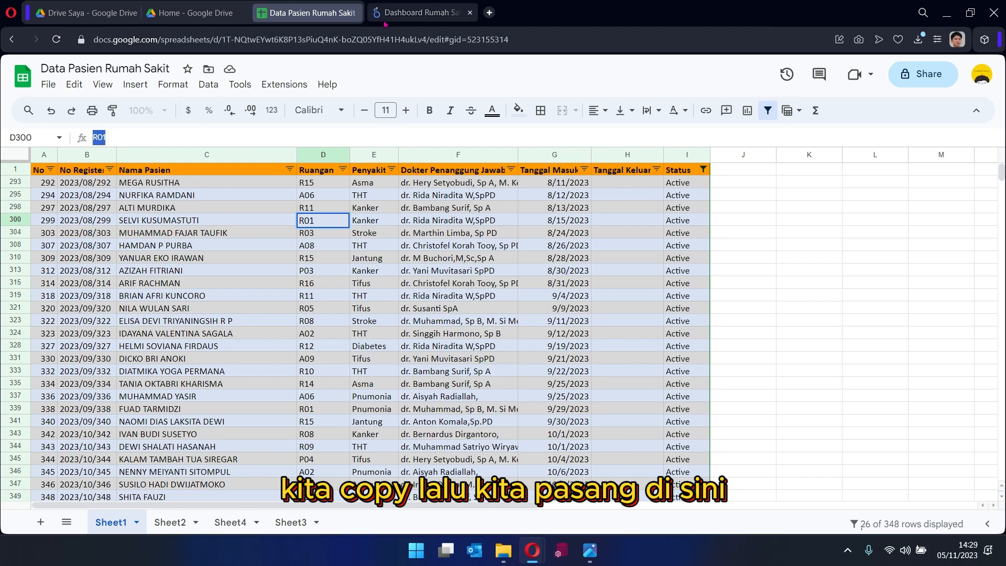
pyautogui.click(408, 13)
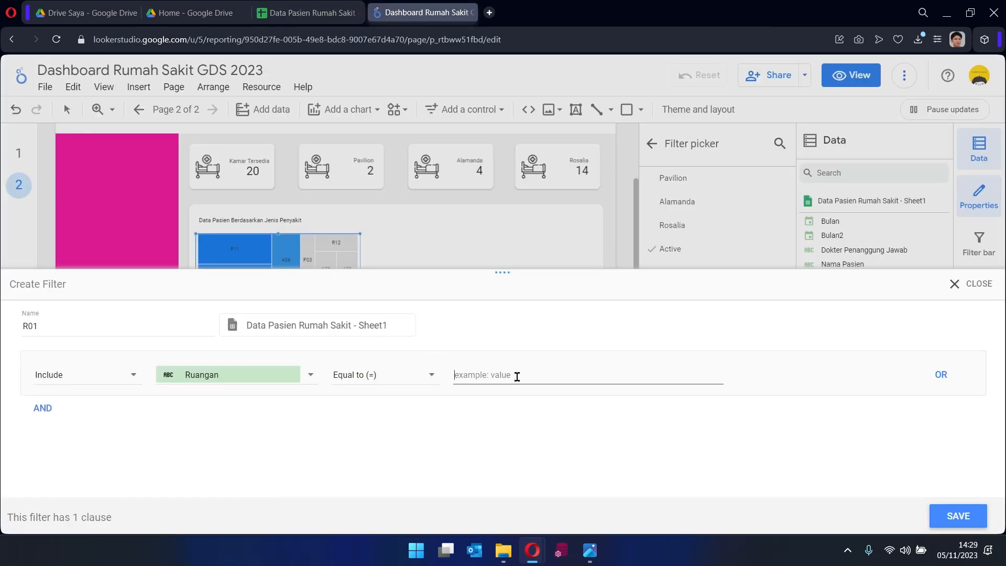
pyautogui.click(517, 375)
pyautogui.hotkey('ctrl', 'v')
pyautogui.click(952, 516)
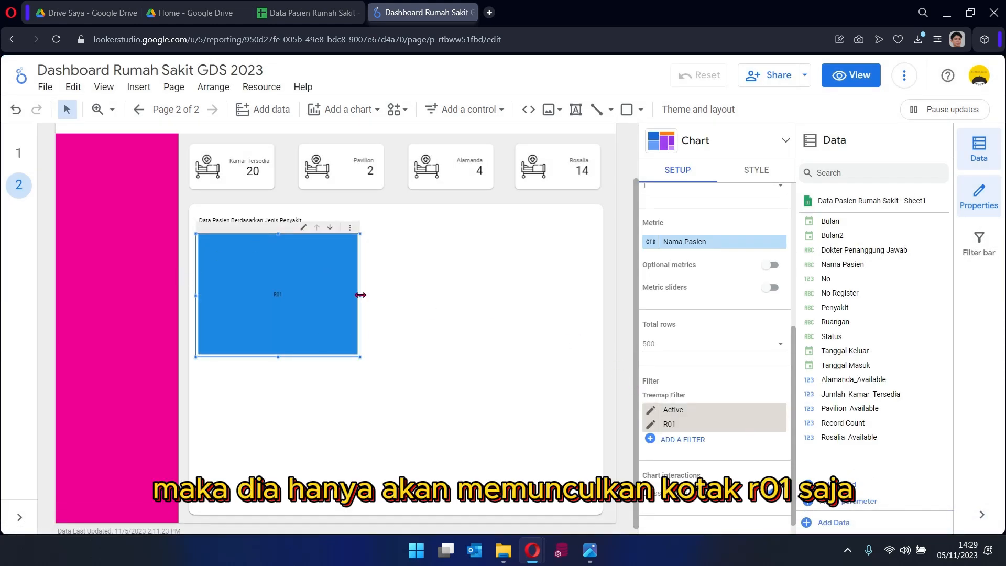
# Shrink the R01 treemap to a small room tile just below the card's title and nudge it slightly down.
pyautogui.moveTo(360, 295); pyautogui.dragTo(287, 291)
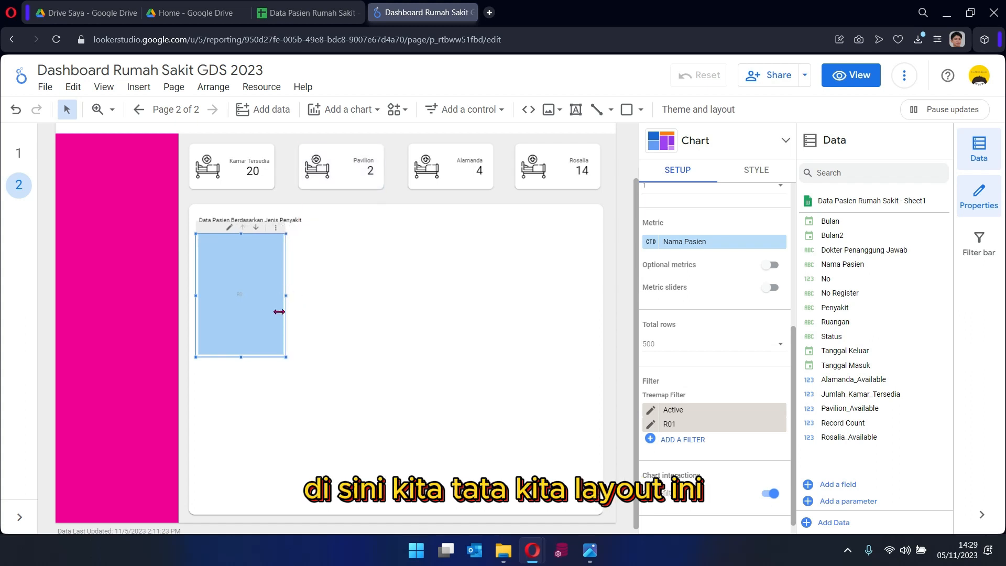
pyautogui.moveTo(241, 357); pyautogui.dragTo(246, 271)
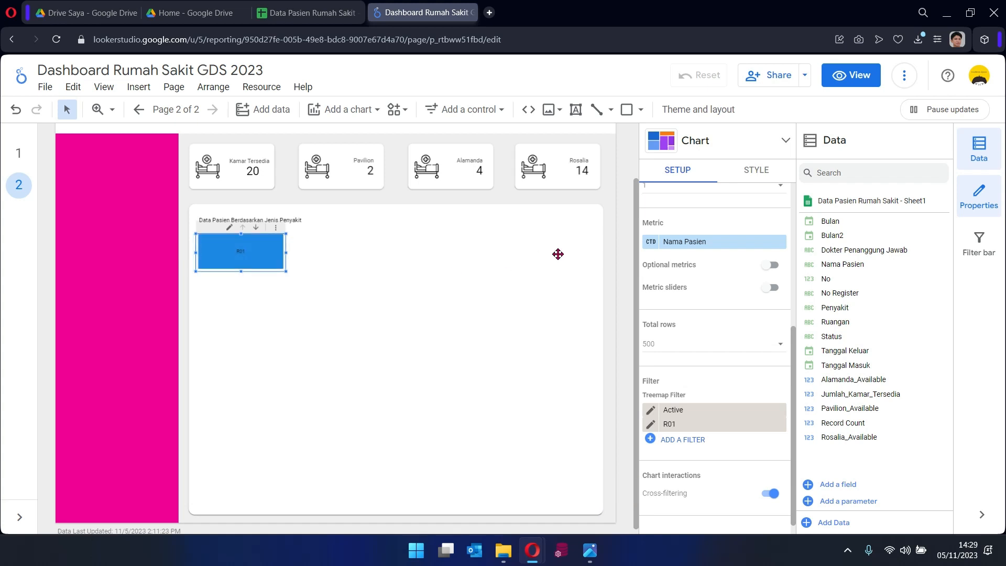
pyautogui.click(627, 226)
pyautogui.click(248, 257)
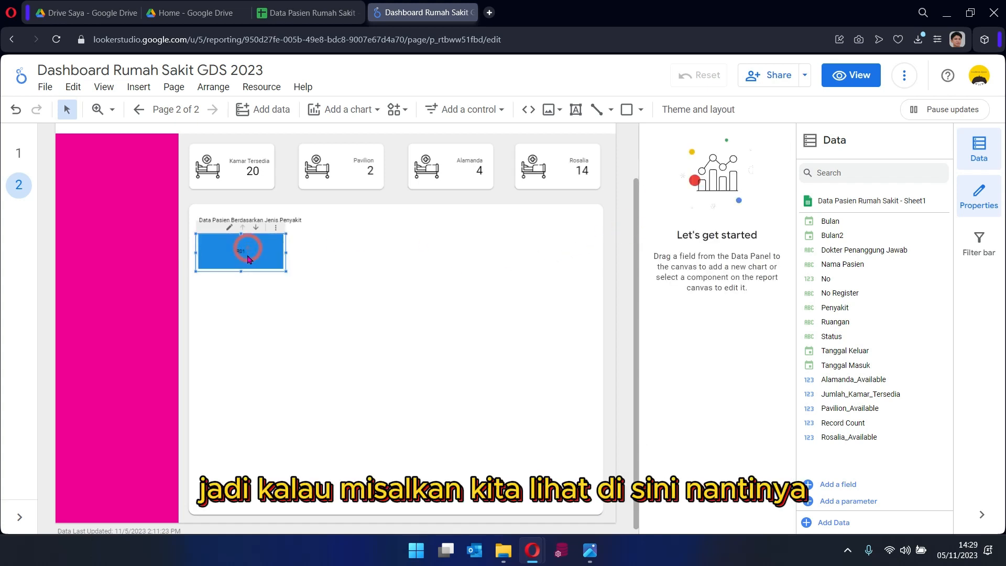
pyautogui.moveTo(247, 255)
pyautogui.mouseDown()
pyautogui.moveTo(258, 271)
pyautogui.moveTo(253, 248)
pyautogui.moveTo(246, 258)
pyautogui.mouseUp()
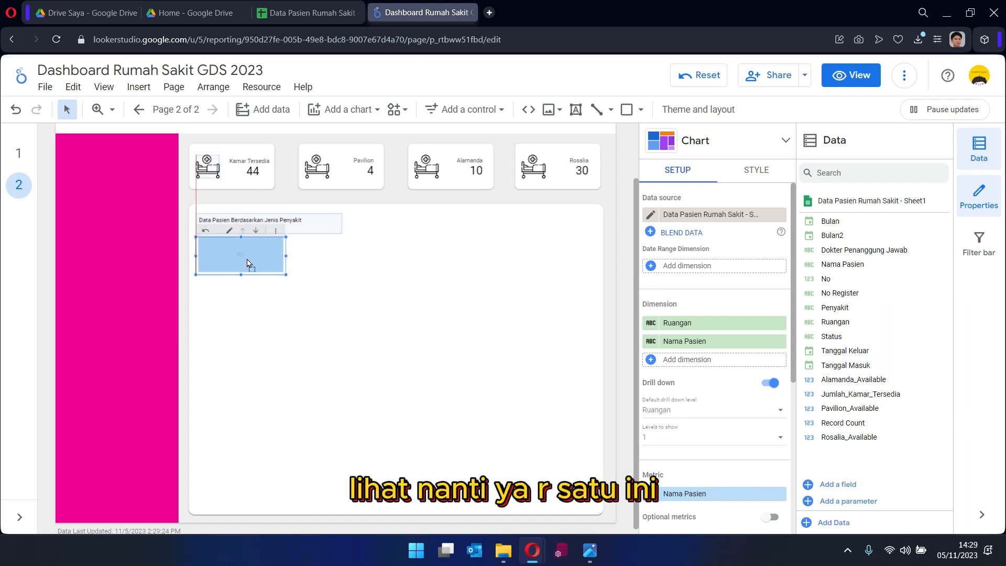
pyautogui.click(619, 288)
# Examine the R01 tile's patients by drilling down to Nama Pasien, back up to Ruangan, and down again.
pyautogui.moveTo(256, 271)
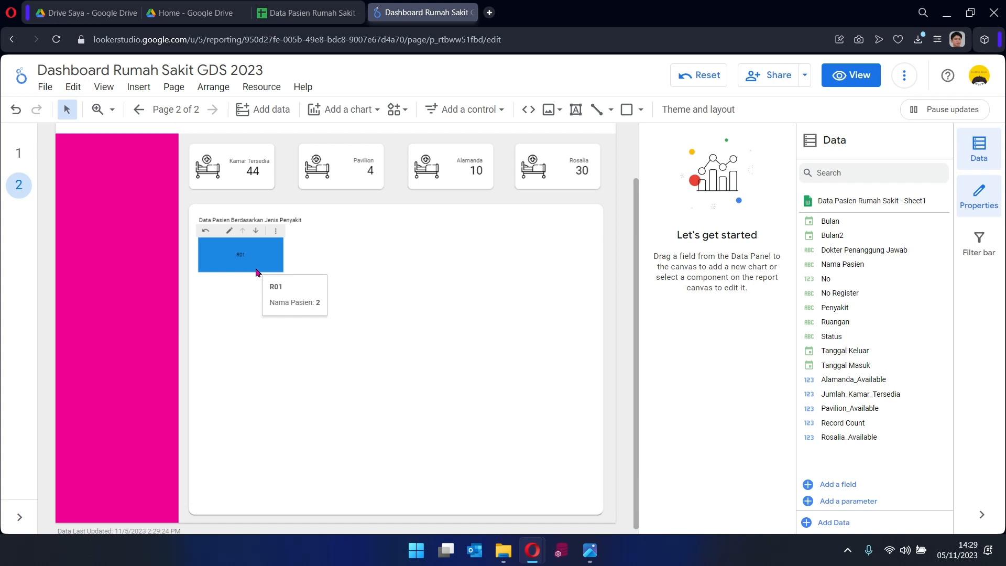
pyautogui.click(257, 232)
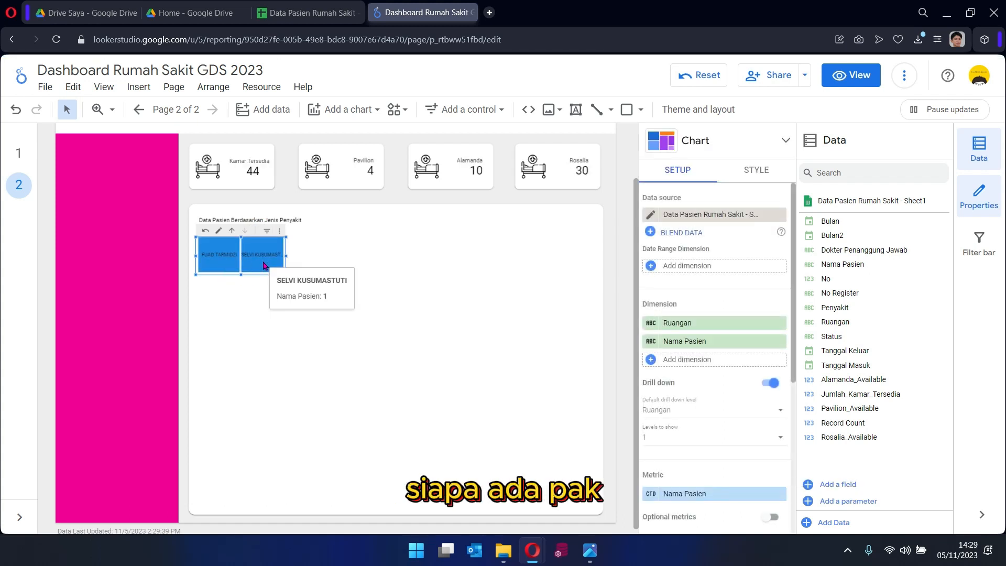
pyautogui.moveTo(221, 265)
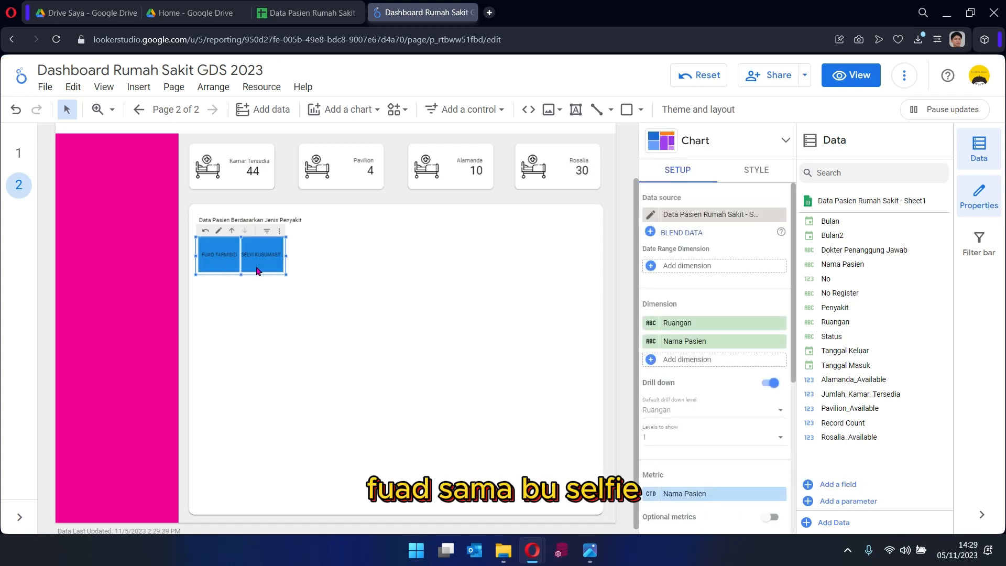
pyautogui.click(232, 231)
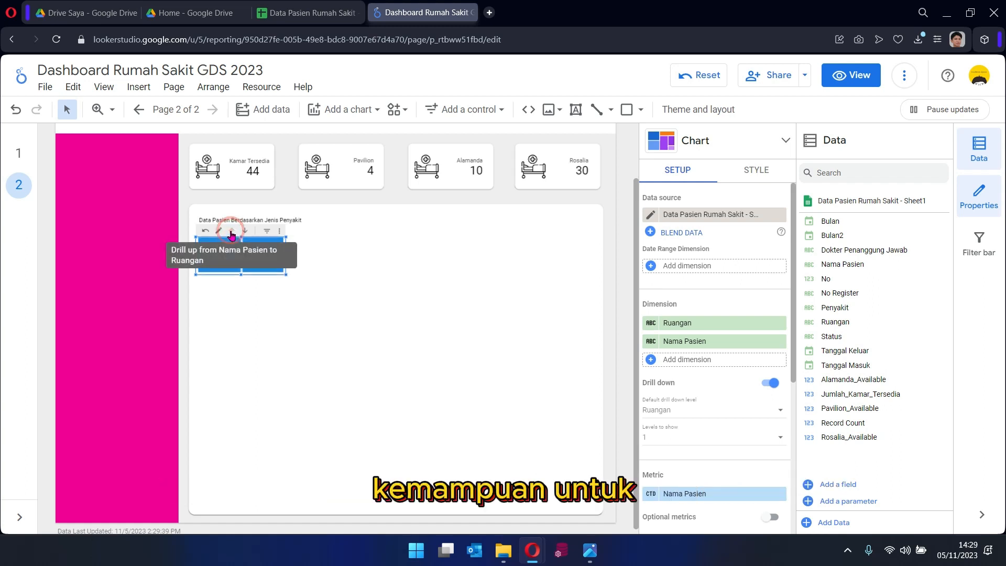
pyautogui.moveTo(272, 257)
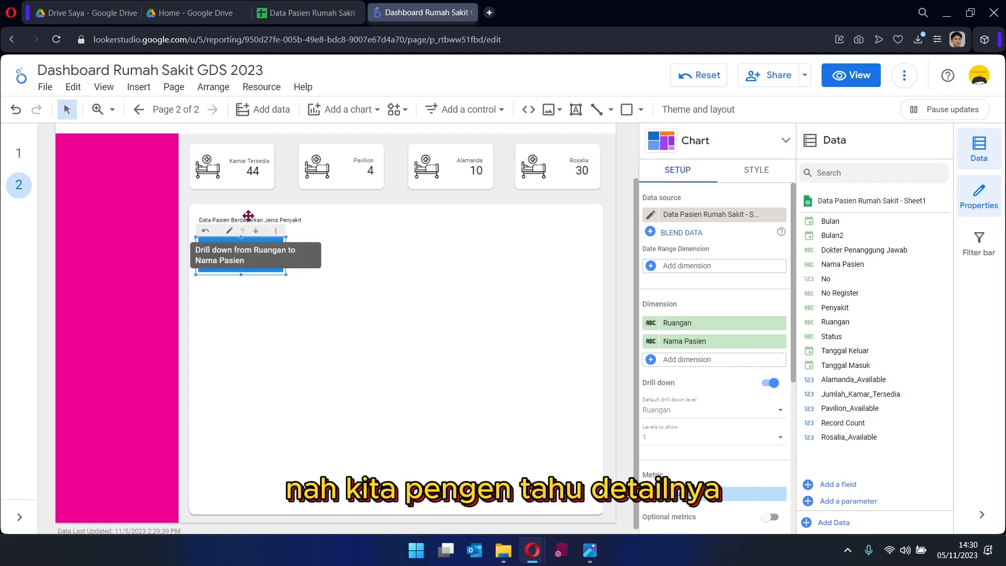
pyautogui.click(256, 230)
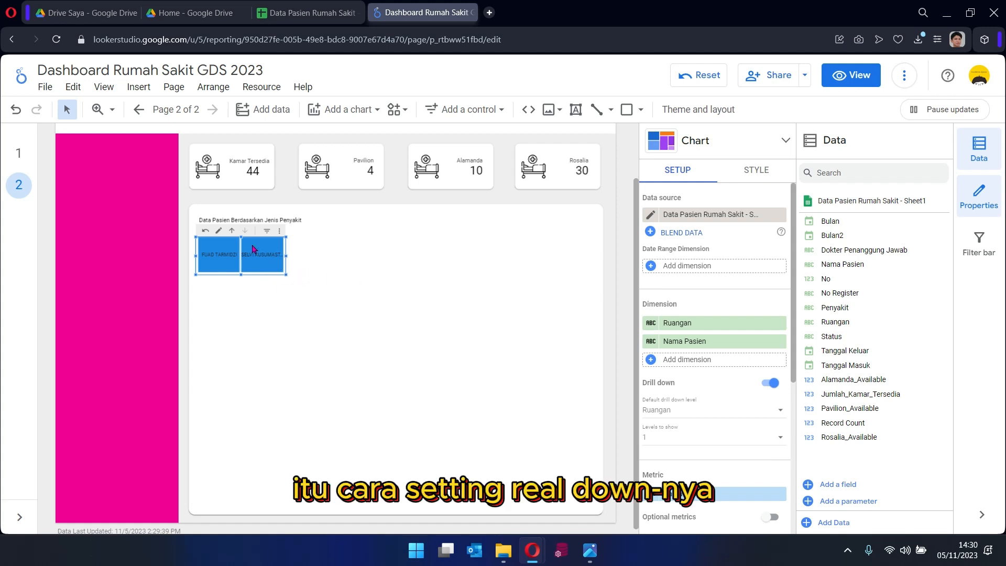
pyautogui.click(629, 233)
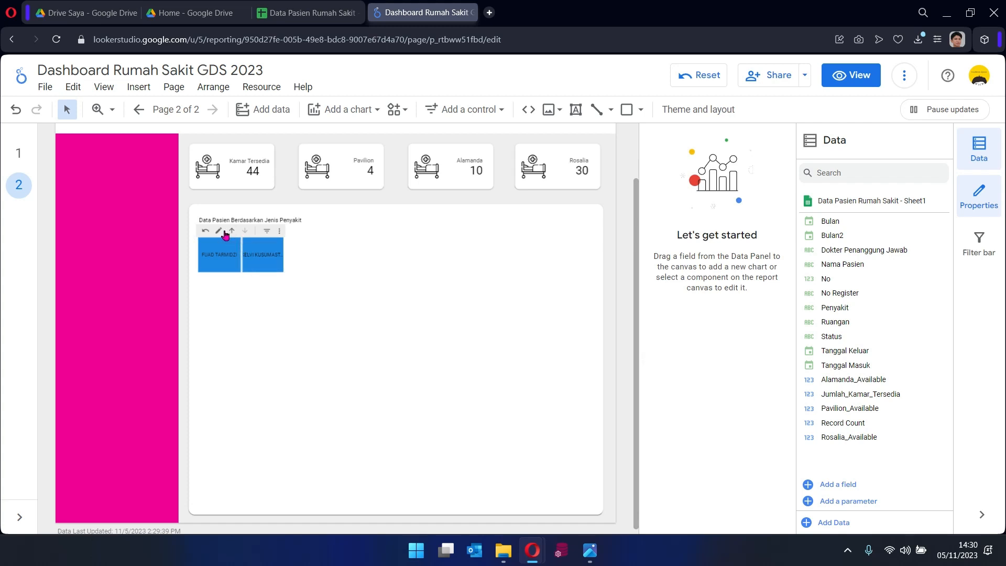
pyautogui.click(264, 257)
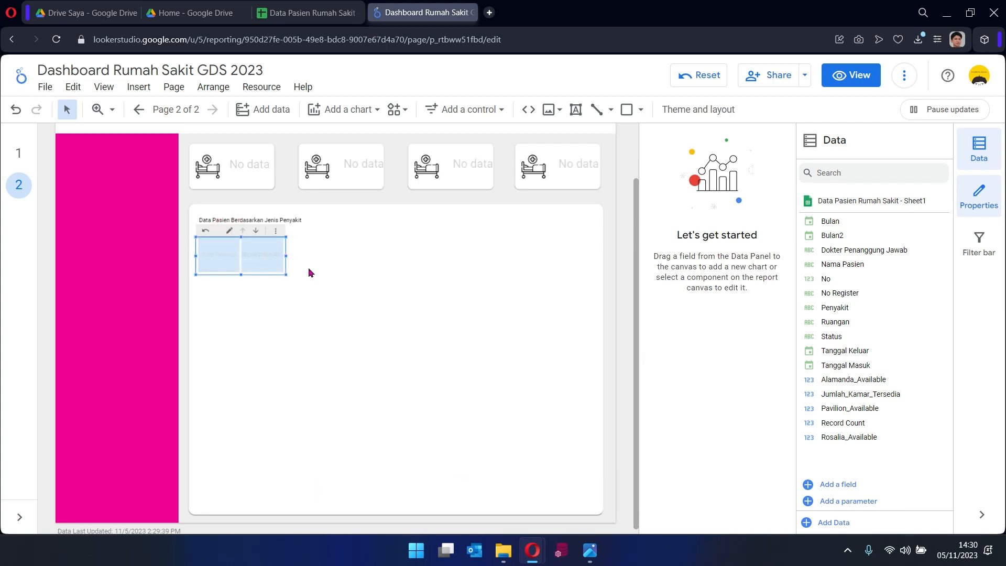
# Filter the patient sheet's Ruangan column to show only the active patients in room R01.
pyautogui.click(300, 14)
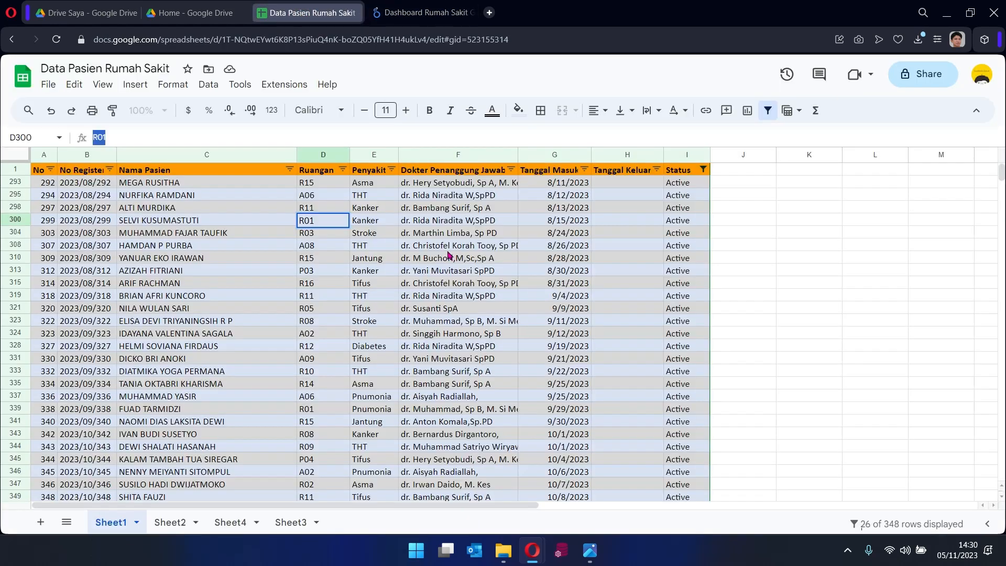
pyautogui.click(343, 170)
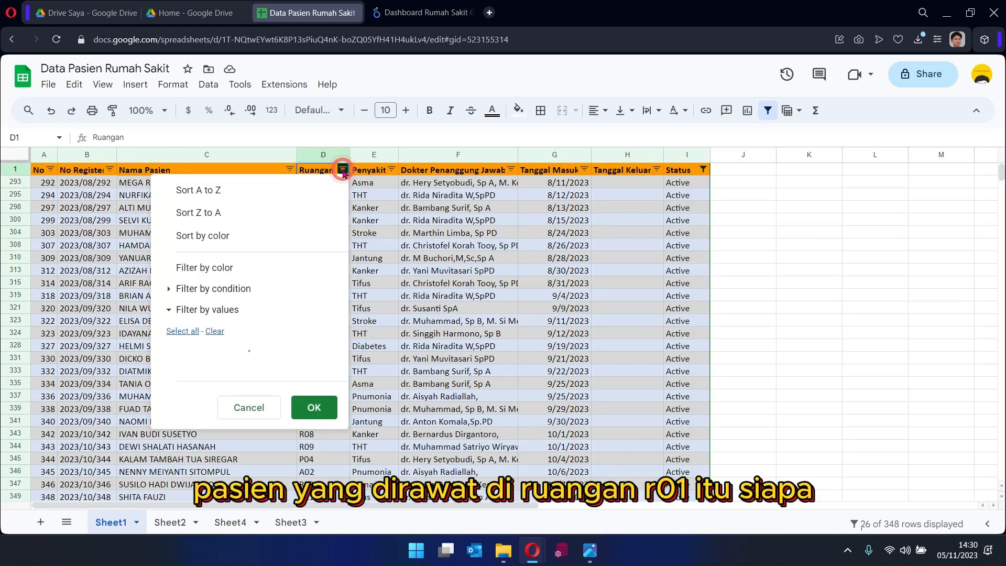
pyautogui.click(215, 332)
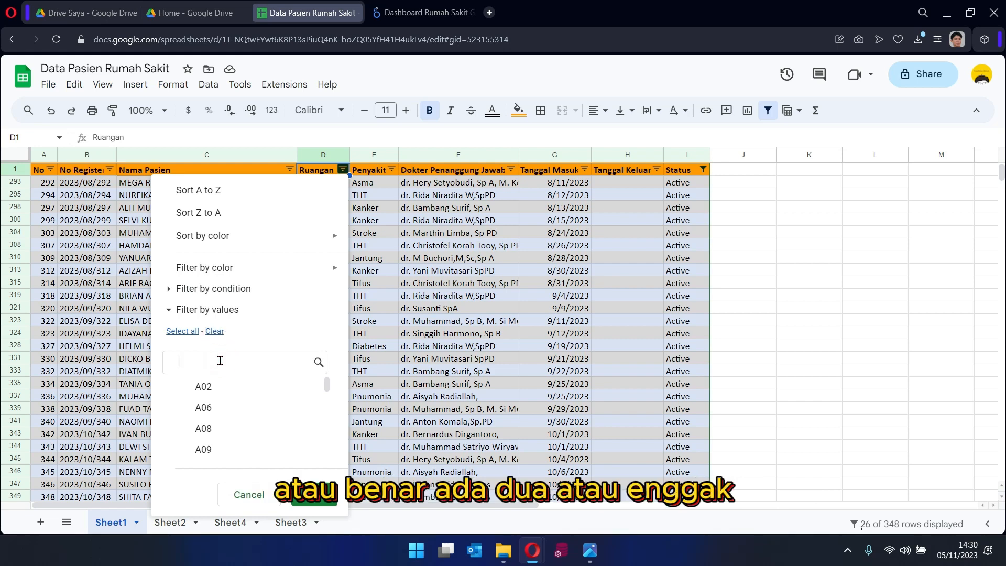
pyautogui.write('R')
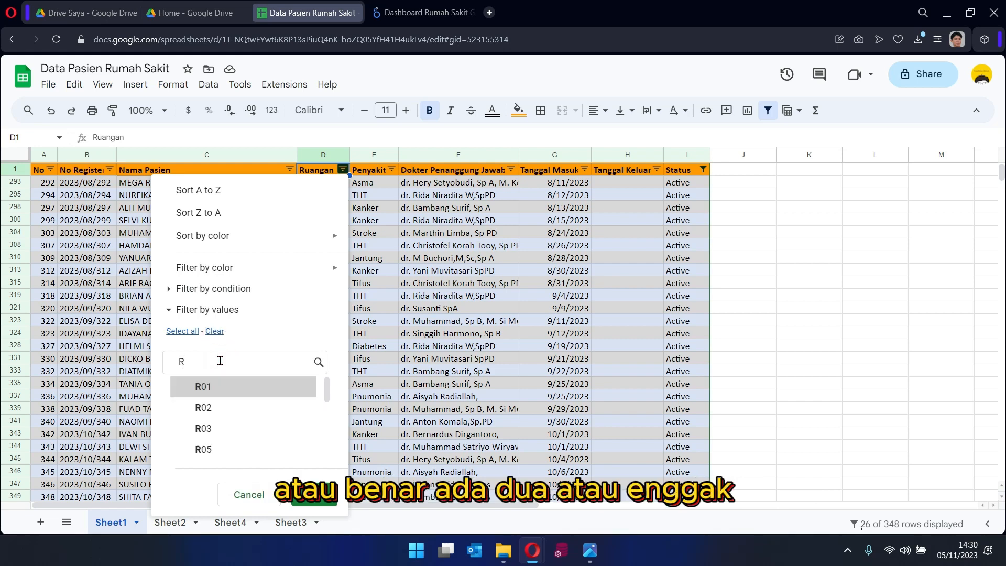
pyautogui.click(237, 388)
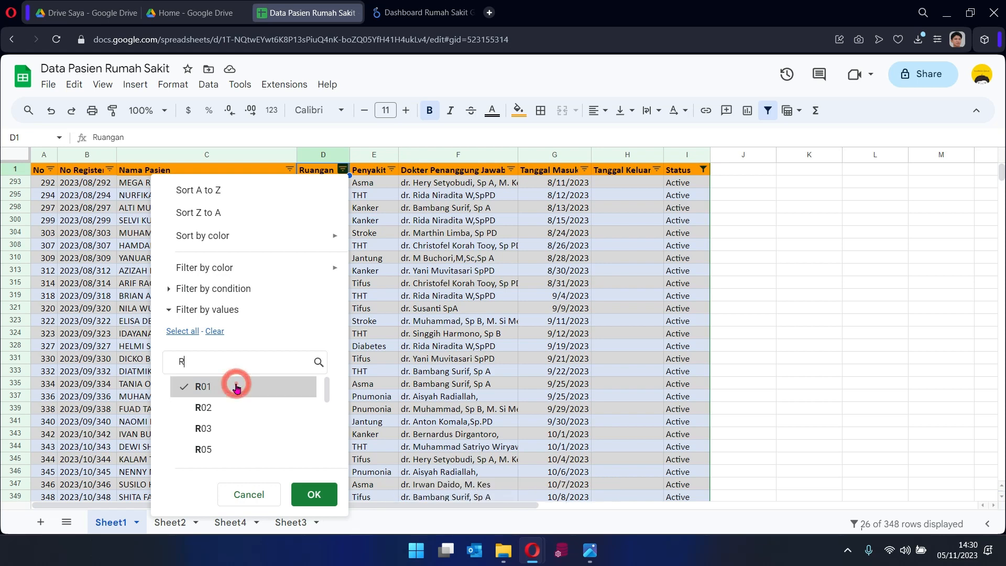
pyautogui.click(317, 497)
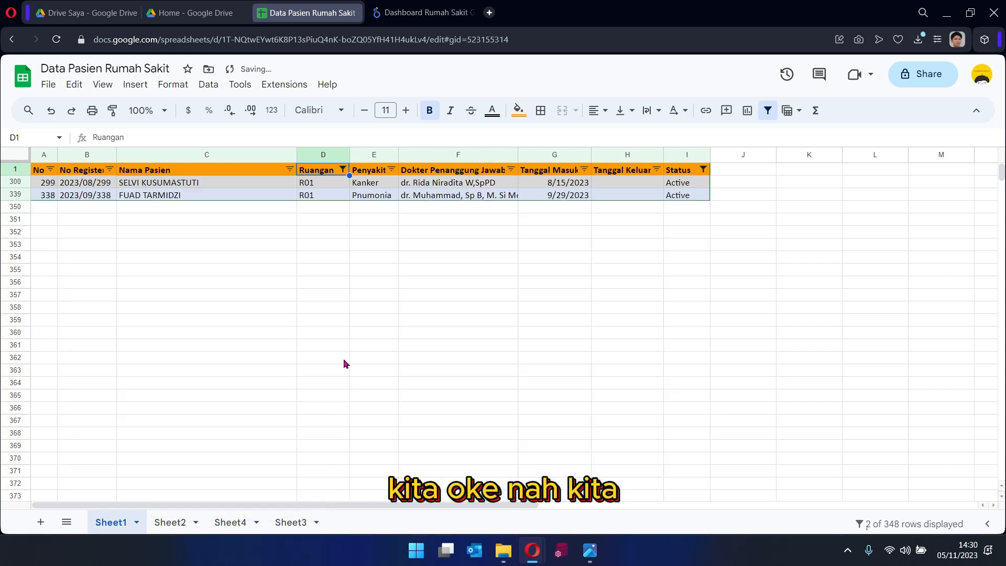
pyautogui.click(338, 358)
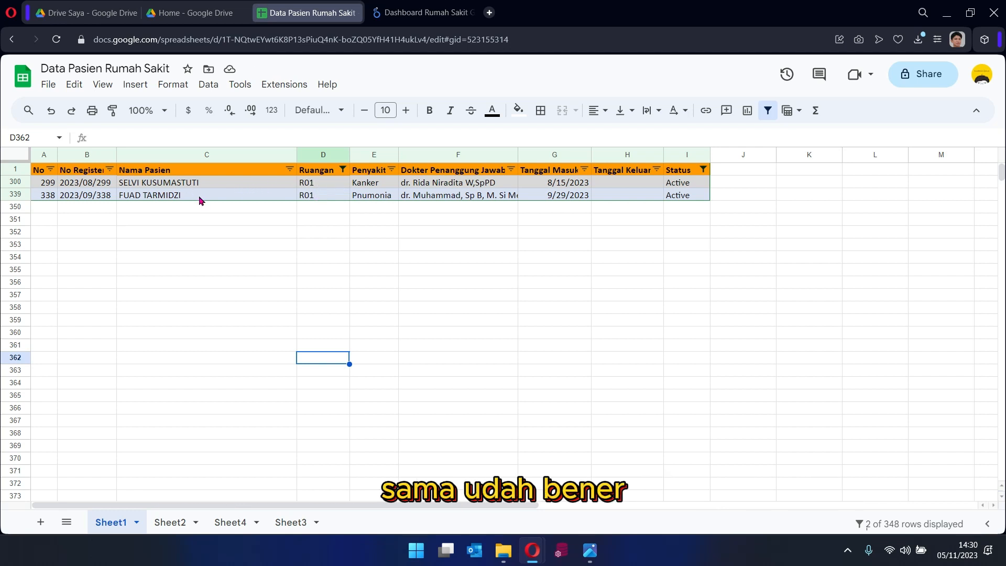
# Add room R02 to the sheet's Ruangan filter and select the R02 patient's row from No to Penyakit.
pyautogui.click(344, 171)
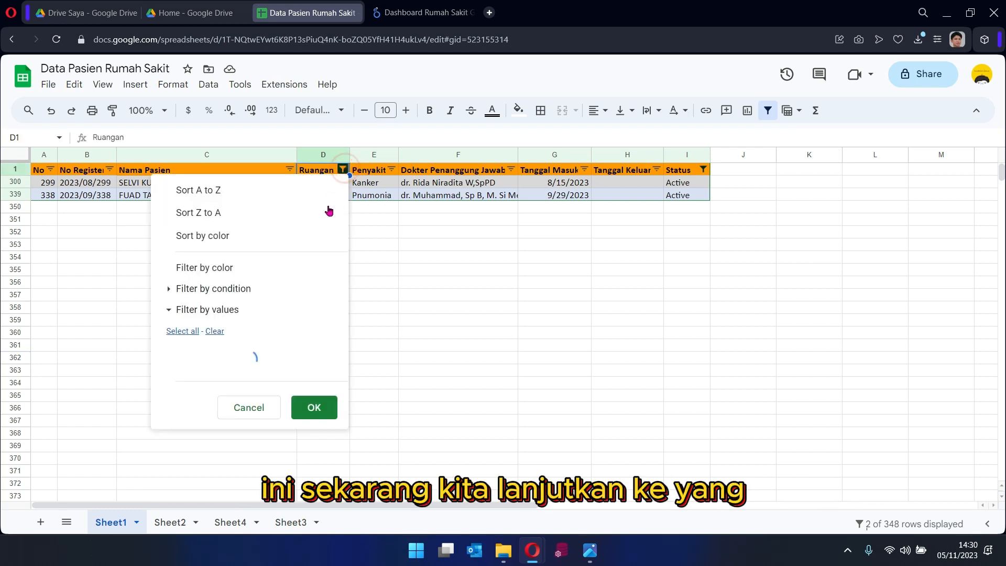
pyautogui.click(224, 366)
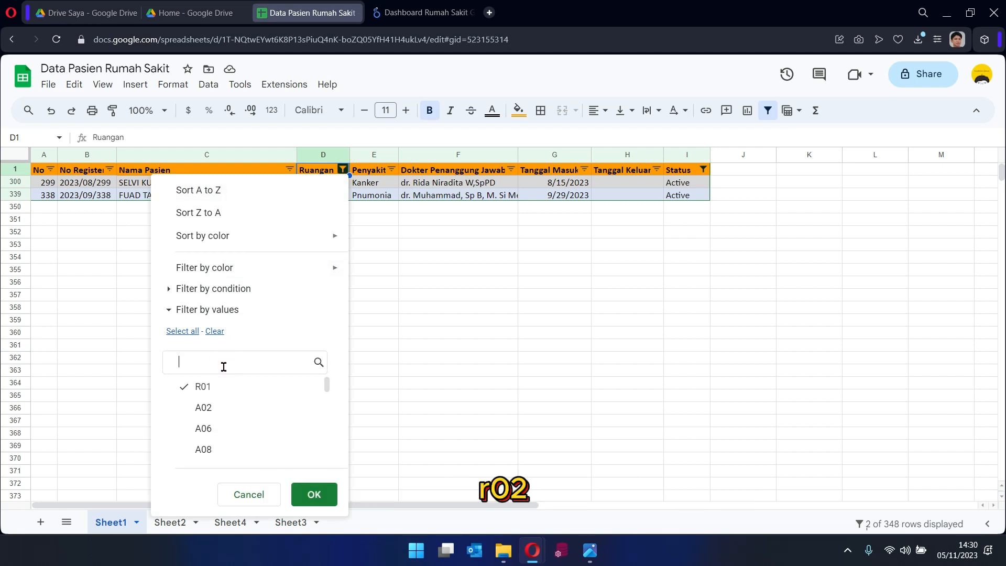
pyautogui.write('R02')
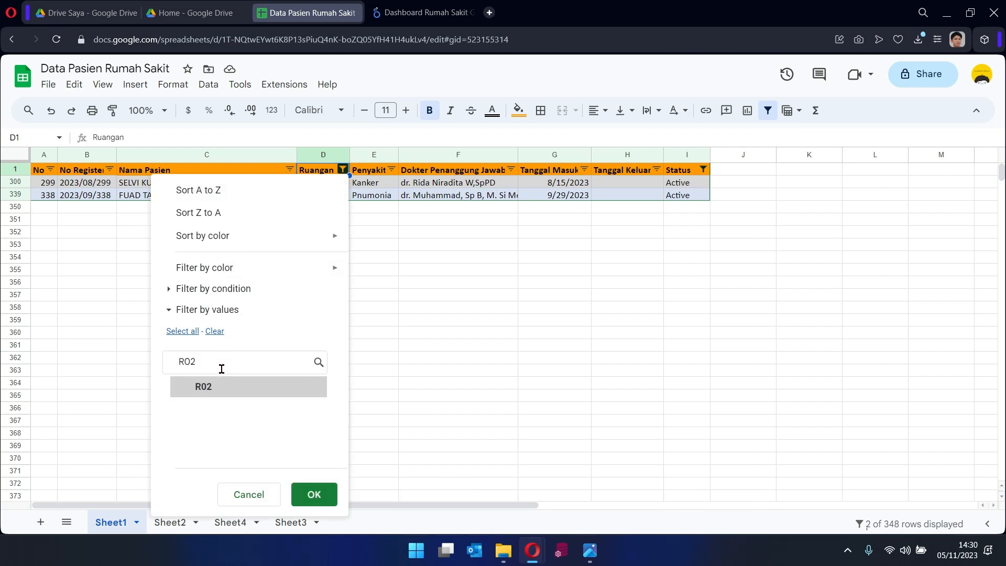
pyautogui.click(314, 494)
pyautogui.moveTo(45, 212); pyautogui.dragTo(398, 213)
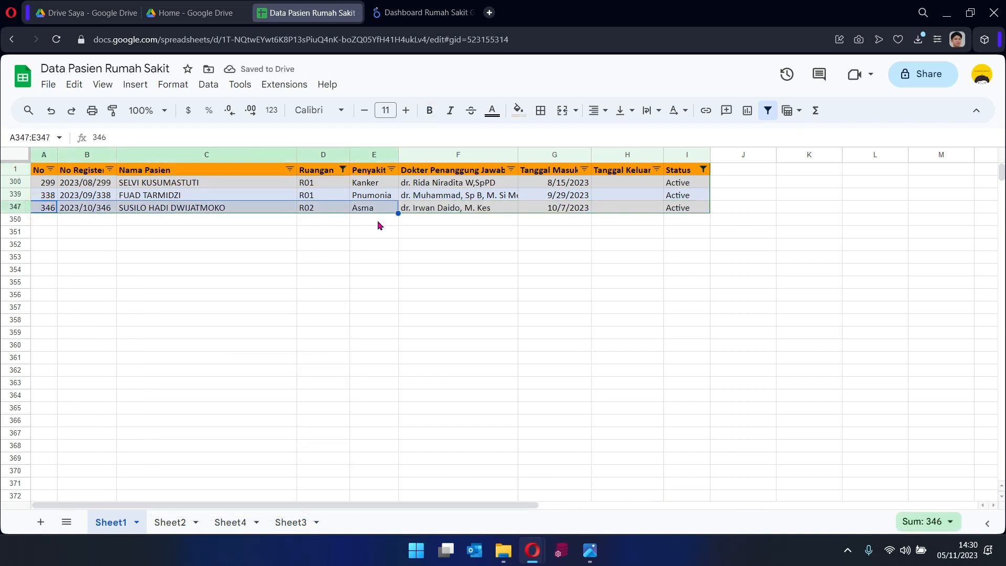
# Back in the dashboard report, duplicate the R01 treemap tile and place the copy directly below the original.
pyautogui.click(422, 12)
pyautogui.moveTo(265, 266)
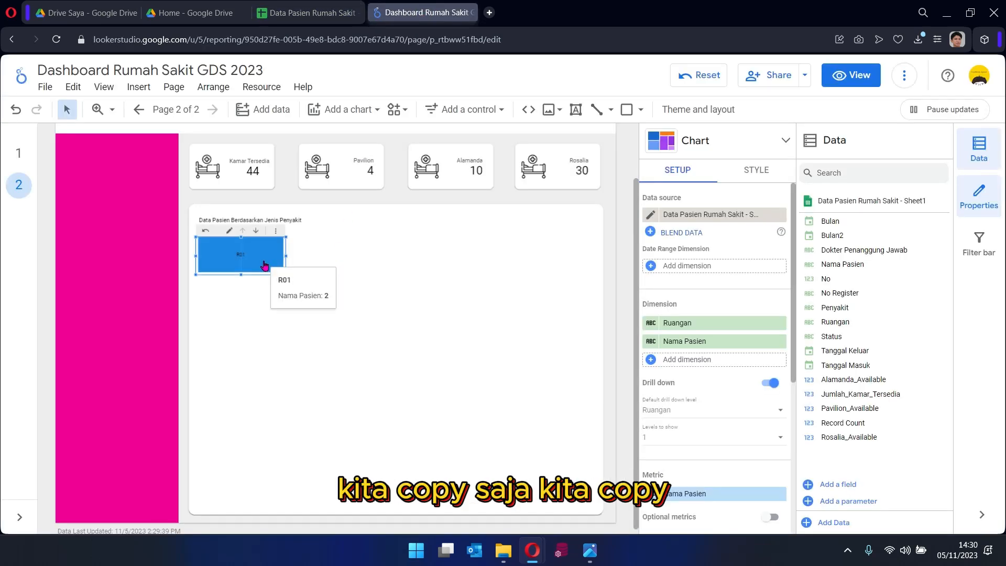
pyautogui.scroll(1, 264, 266)
pyautogui.hotkey('ctrl', 'c')
pyautogui.hotkey('ctrl', 'v')
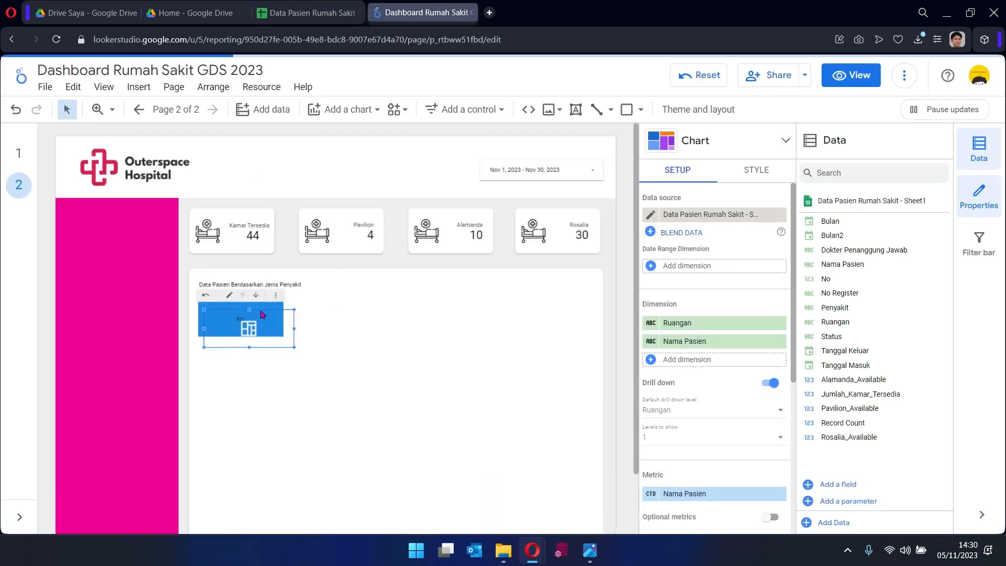
pyautogui.moveTo(264, 322); pyautogui.dragTo(259, 358)
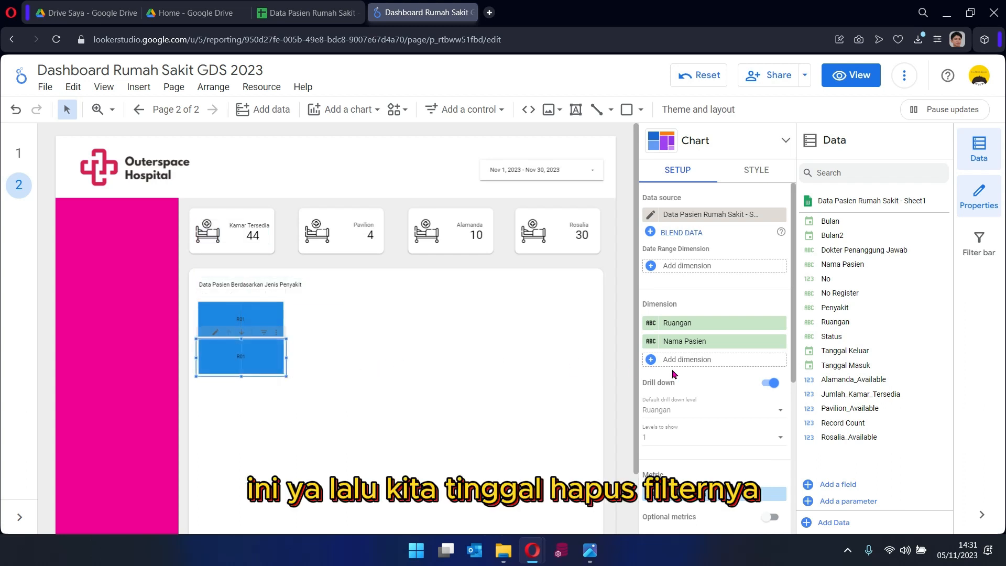
# Remove the R01 filter from the copied tile and start a new treemap filter named R02.
pyautogui.scroll(-5, 723, 413)
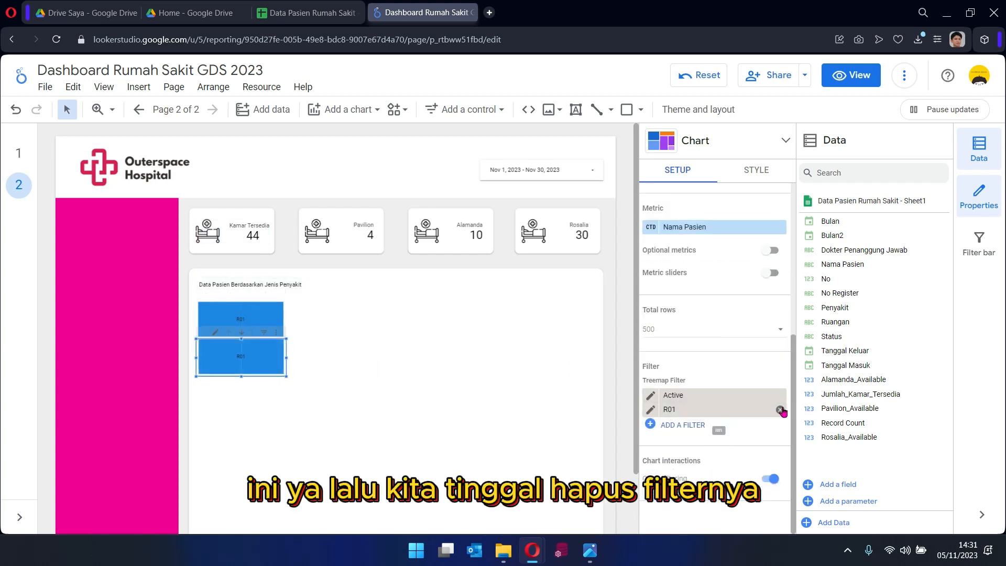
pyautogui.click(782, 408)
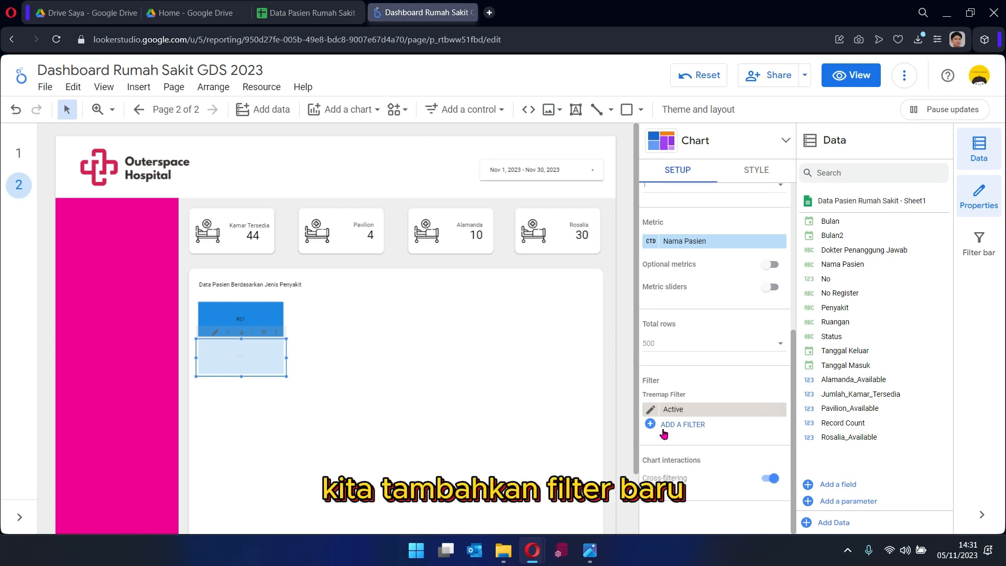
pyautogui.click(664, 429)
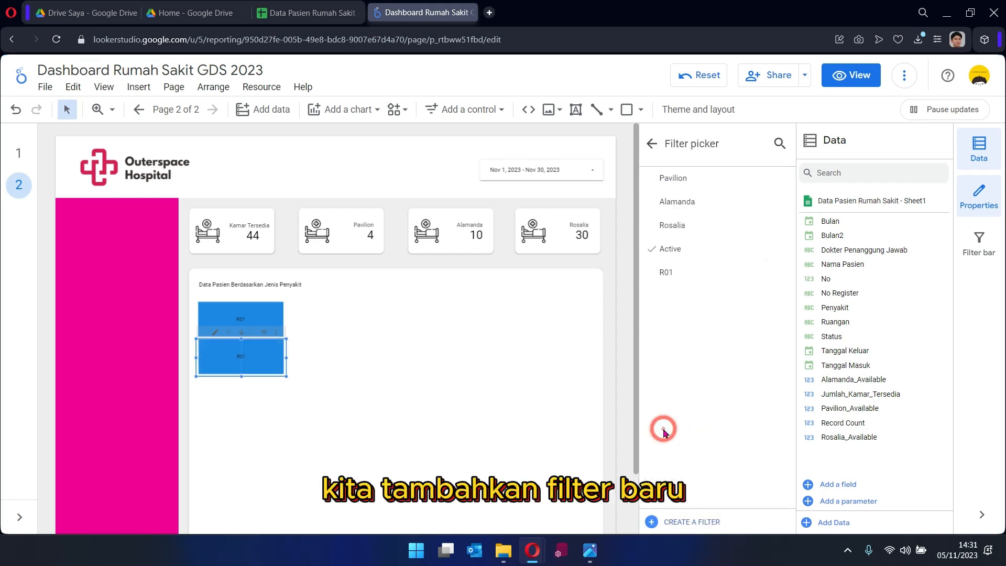
pyautogui.click(667, 522)
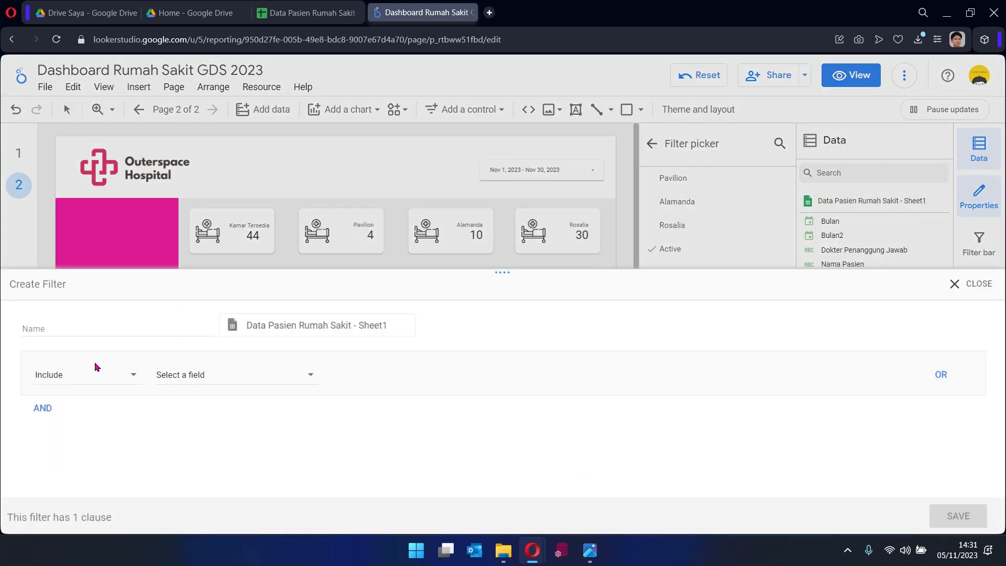
pyautogui.click(97, 334)
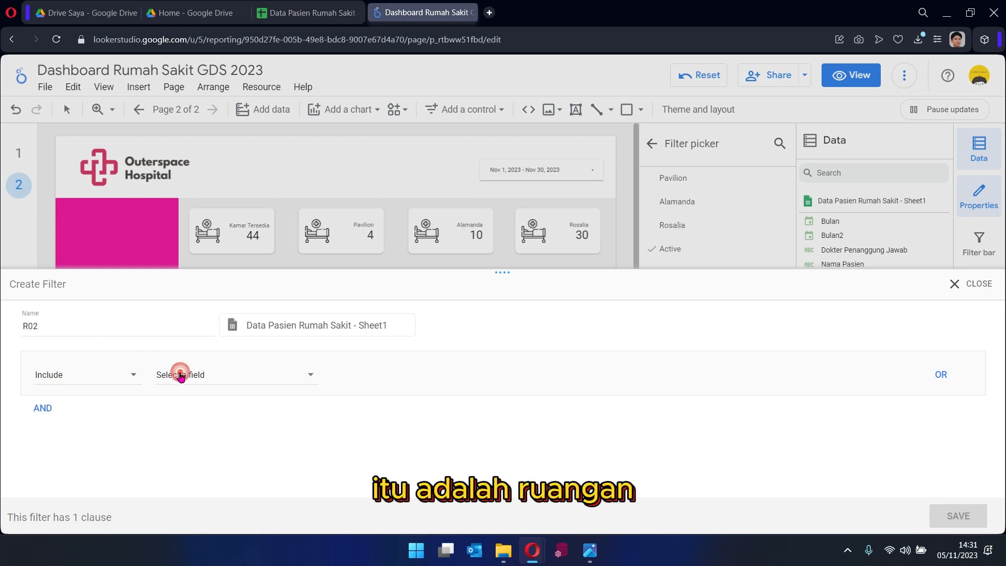
# Define the R02 filter as Include, Ruangan, Equal to (=), R02, and save it.
pyautogui.click(180, 374)
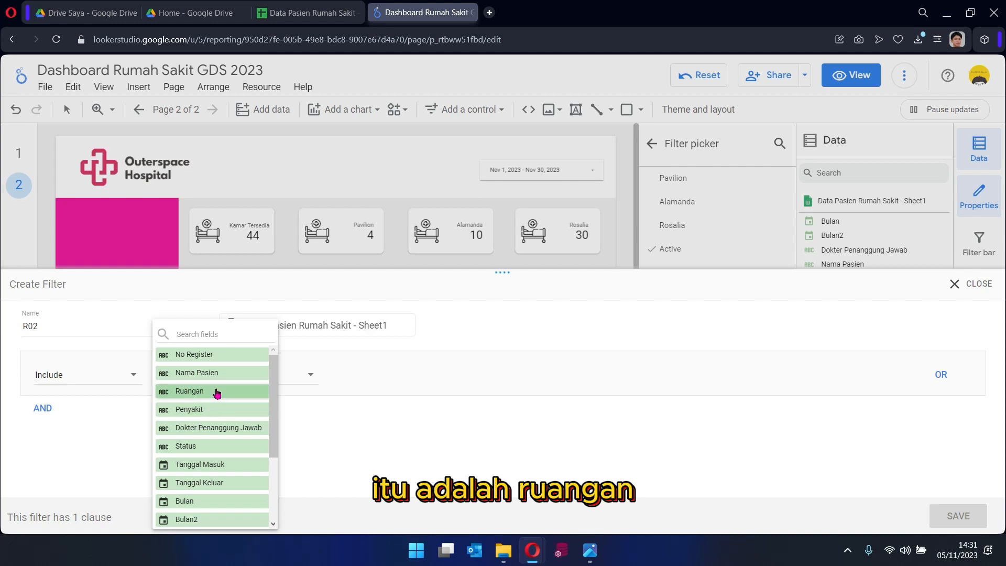
pyautogui.click(214, 391)
pyautogui.click(361, 377)
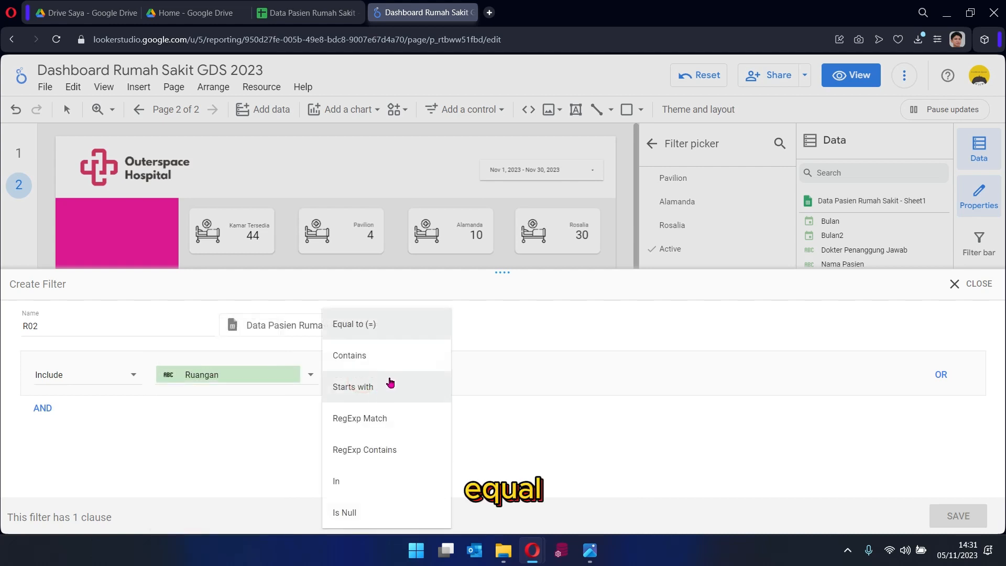
pyautogui.click(404, 324)
pyautogui.click(483, 367)
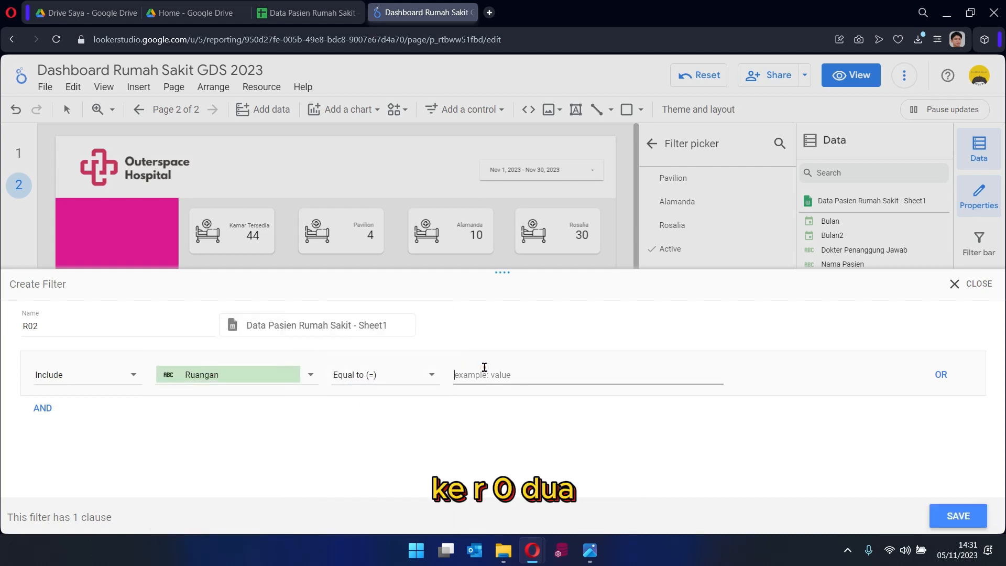
pyautogui.write('R02')
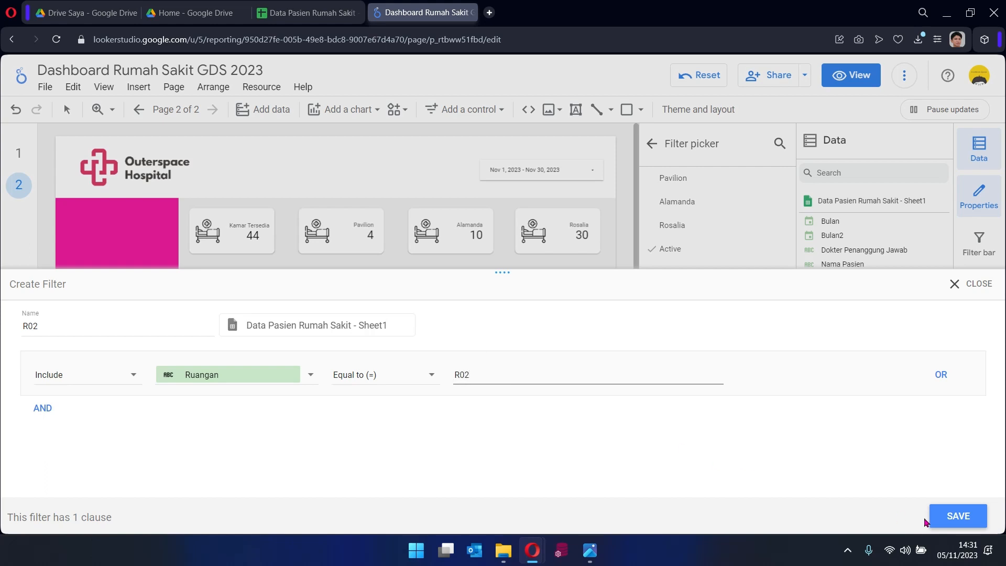
pyautogui.click(938, 518)
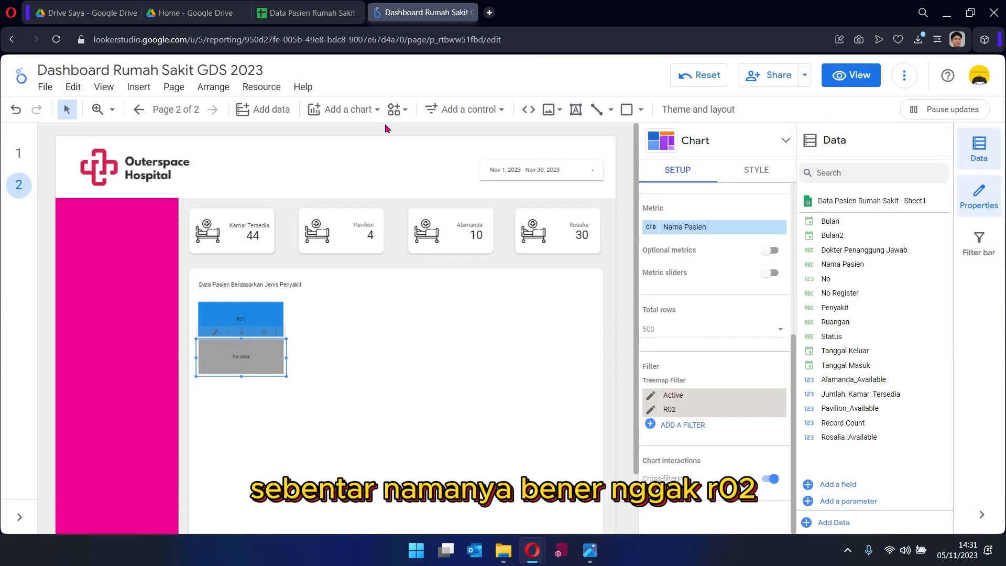
# Copy the room code R02 from the patient sheet's Ruangan column, paste it over the R02 filter's value, and save the filter.
pyautogui.click(315, 11)
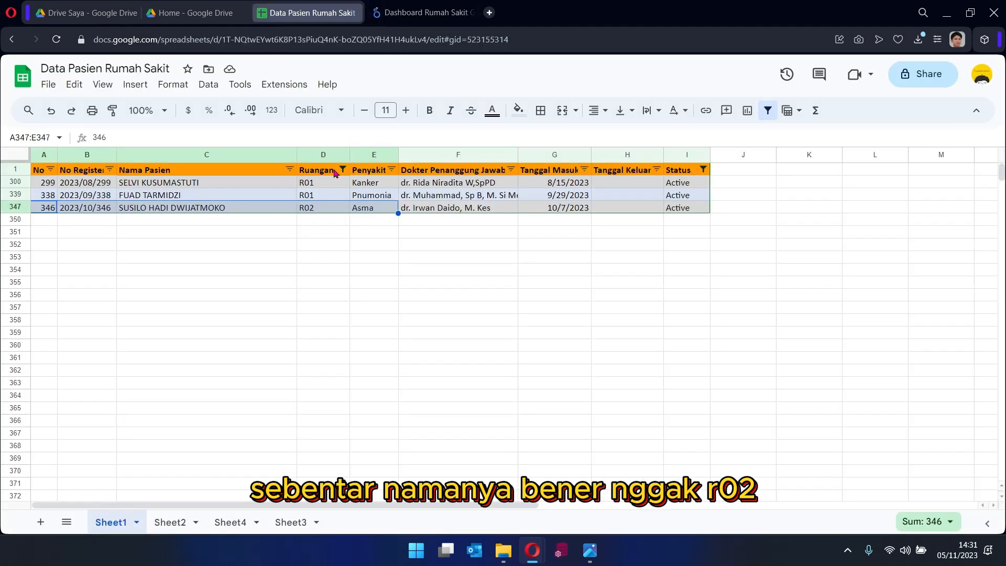
pyautogui.click(323, 212)
pyautogui.doubleClick(321, 208)
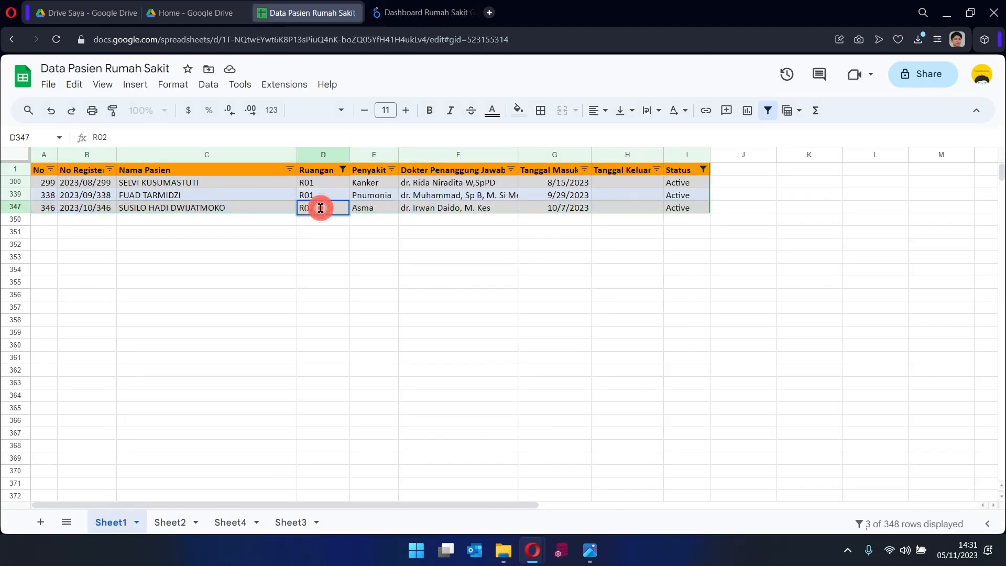
pyautogui.click(421, 12)
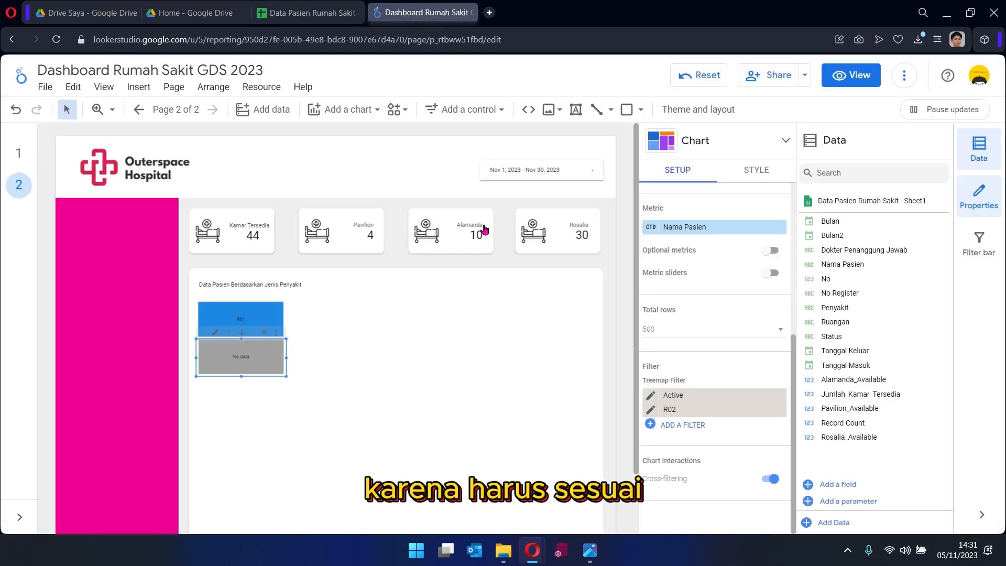
pyautogui.click(652, 409)
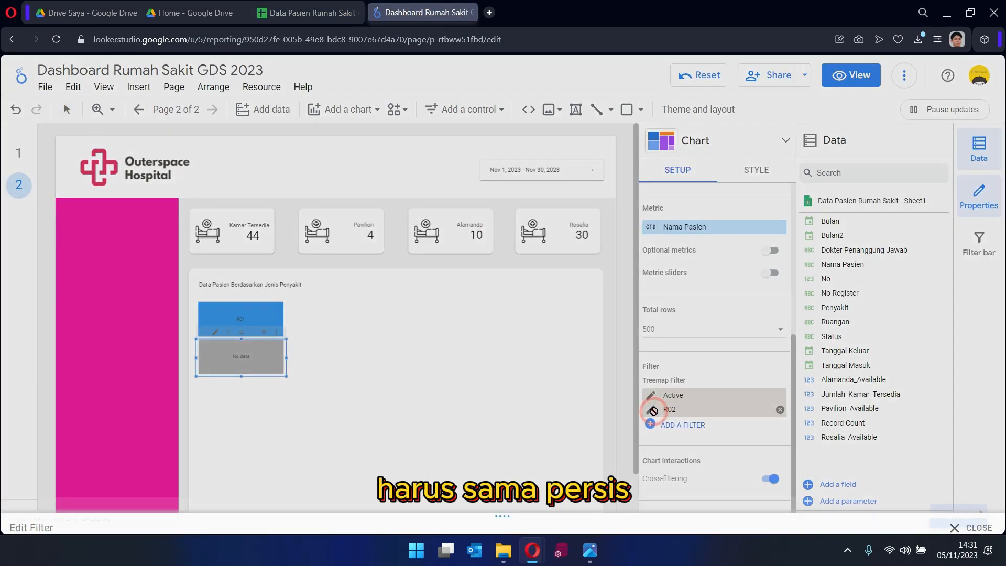
pyautogui.moveTo(483, 370); pyautogui.dragTo(448, 374)
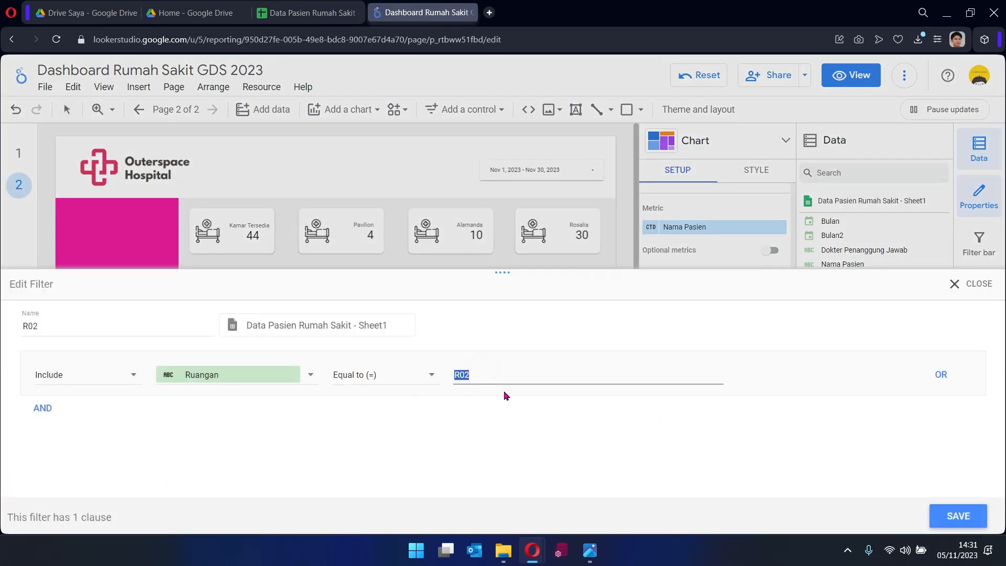
pyautogui.hotkey('ctrl', 'v')
pyautogui.click(957, 515)
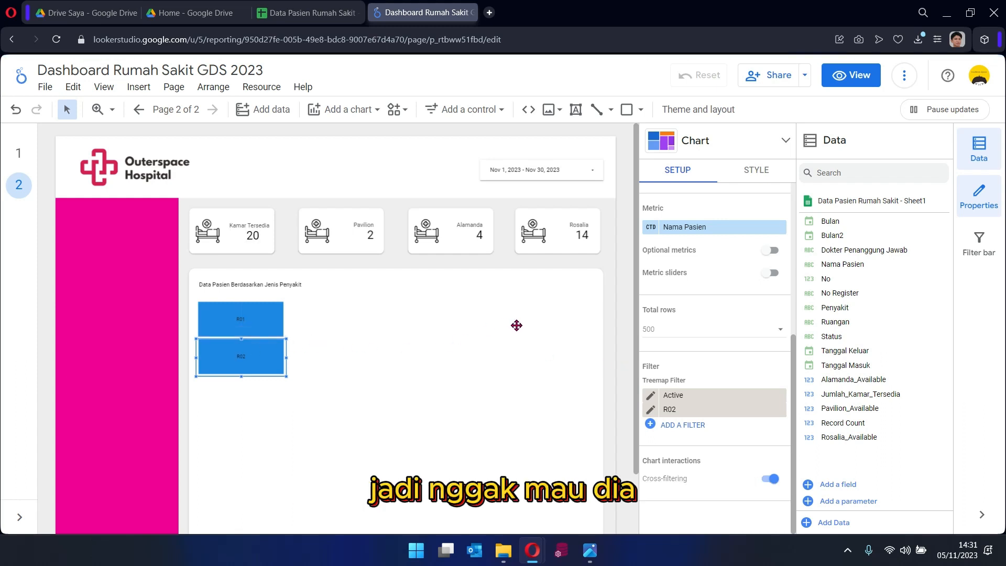
# Examine the R02 tile's patient by drilling down to Nama Pasien and back up to Ruangan.
pyautogui.click(382, 348)
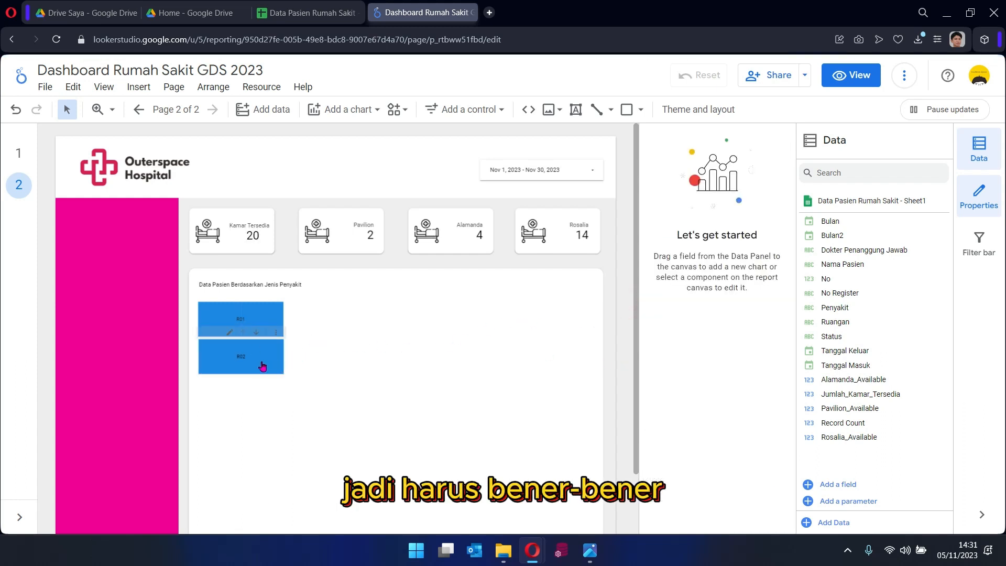
pyautogui.click(262, 366)
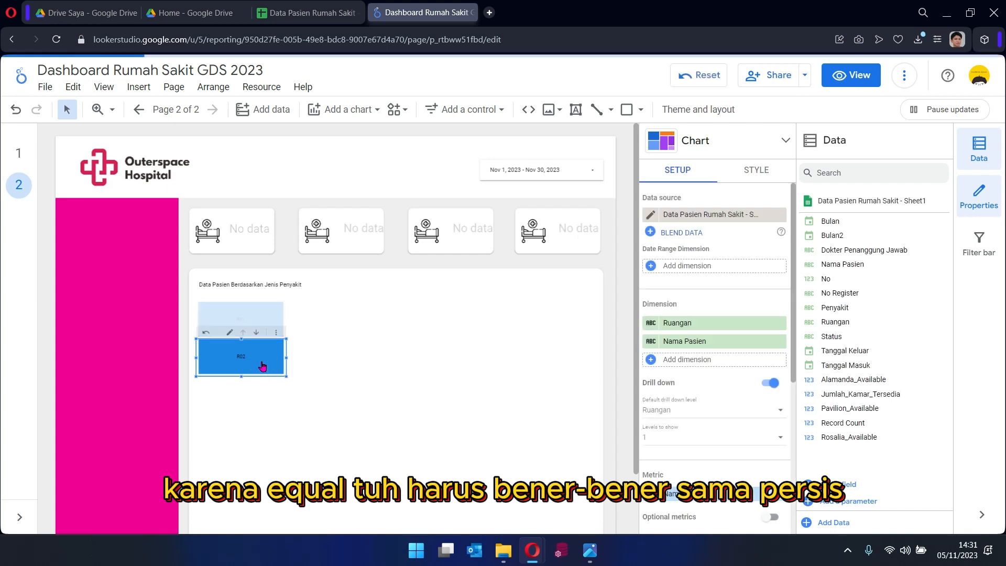
pyautogui.click(257, 332)
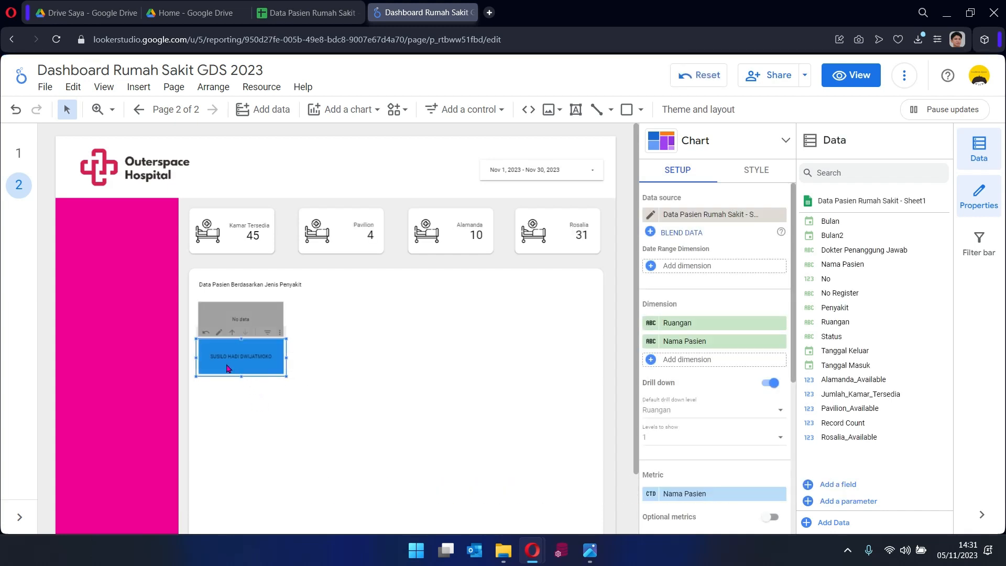
pyautogui.moveTo(234, 364)
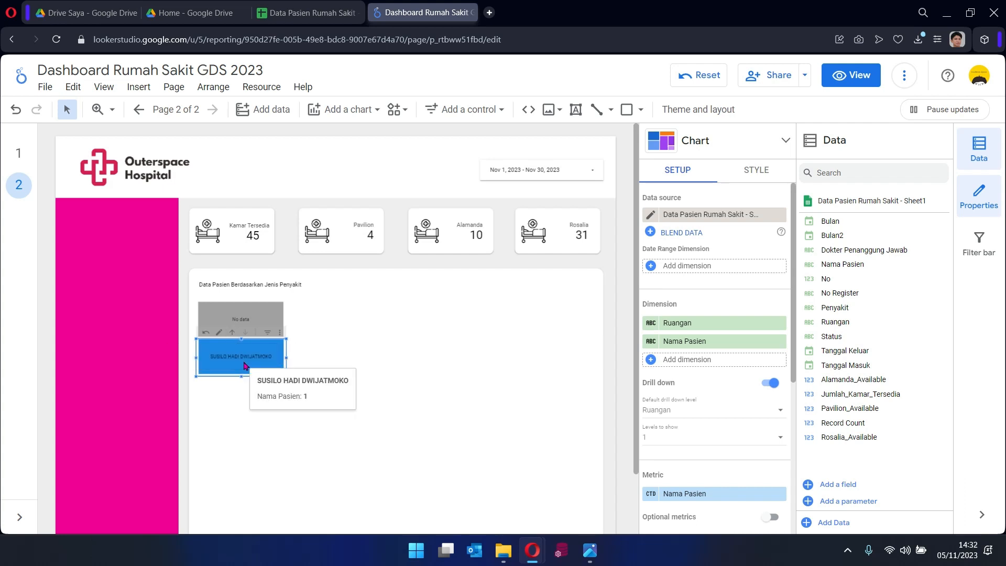
pyautogui.click(232, 333)
pyautogui.click(407, 360)
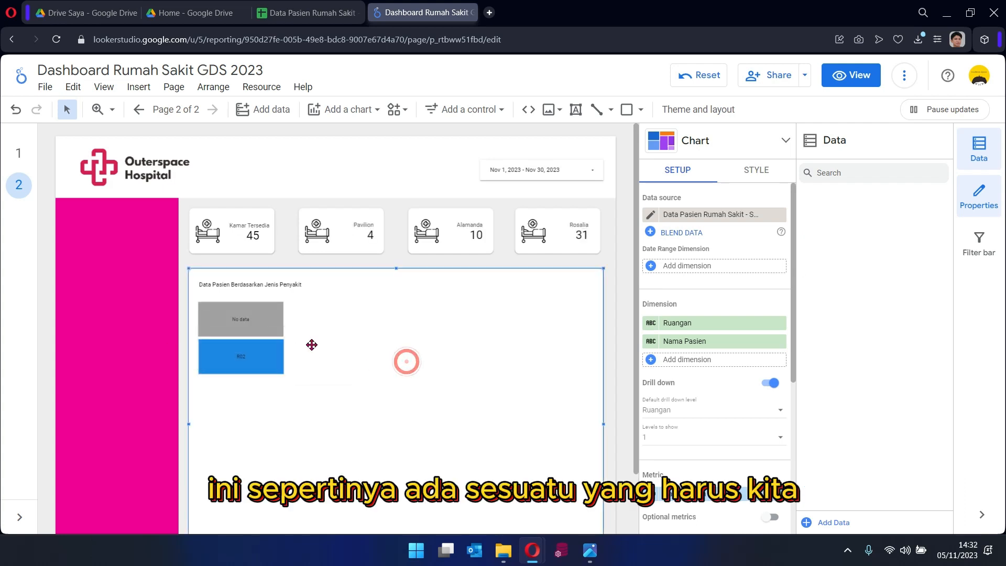
# Turn off the cross-filtering chart interaction for the R01 treemap tile.
pyautogui.click(251, 321)
pyautogui.click(518, 334)
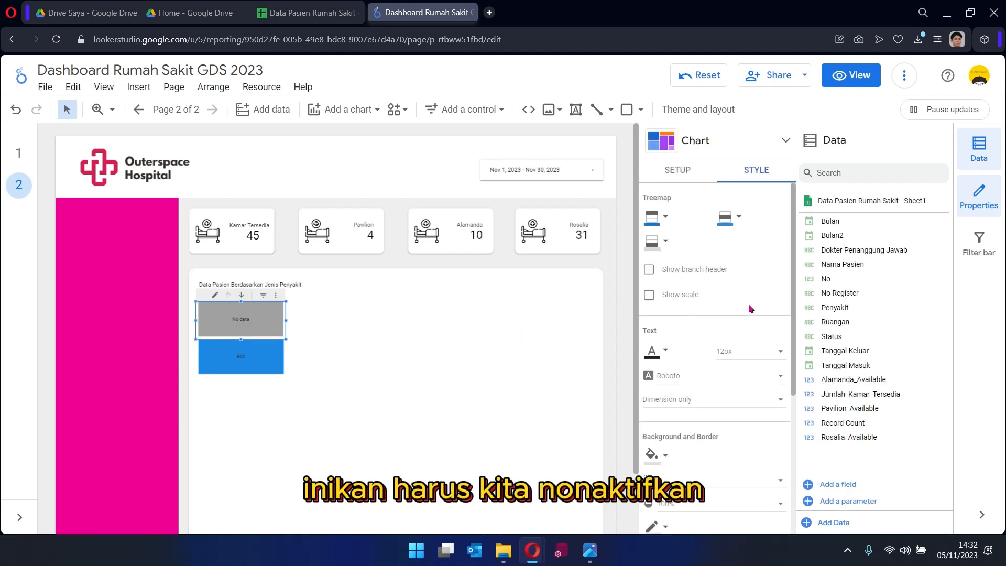
pyautogui.scroll(-4, 740, 297)
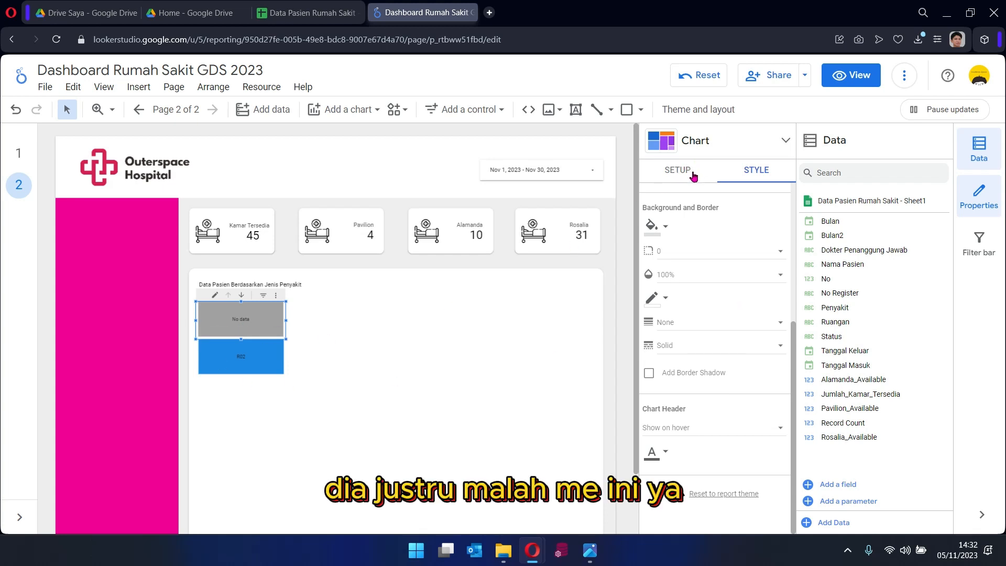
pyautogui.scroll(4, 680, 331)
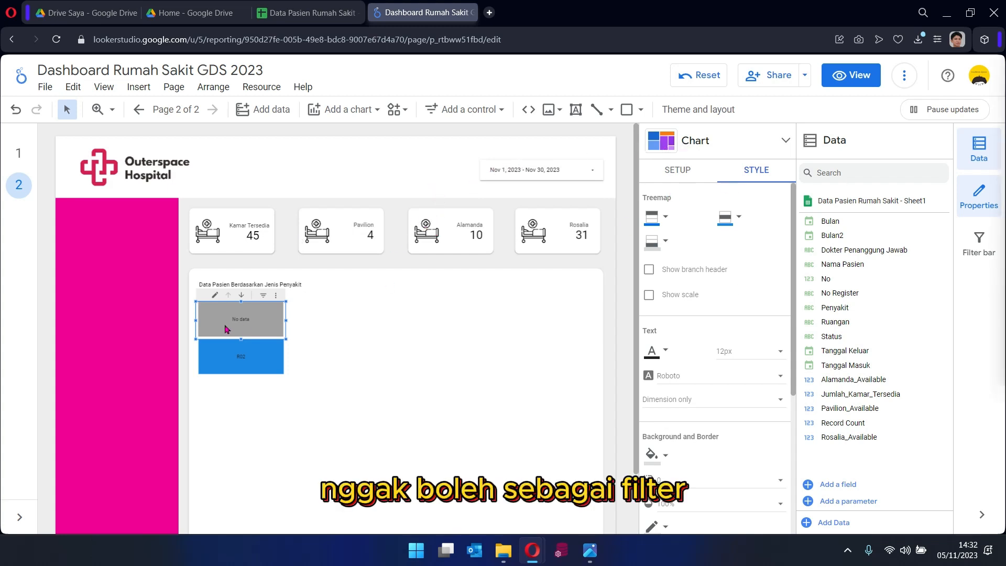
pyautogui.moveTo(263, 301)
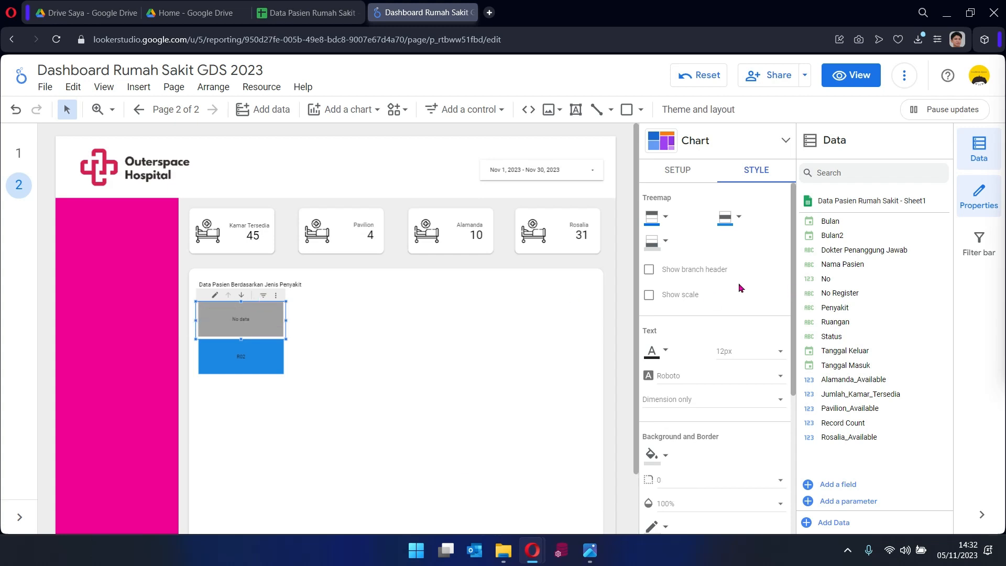
pyautogui.scroll(-4, 732, 256)
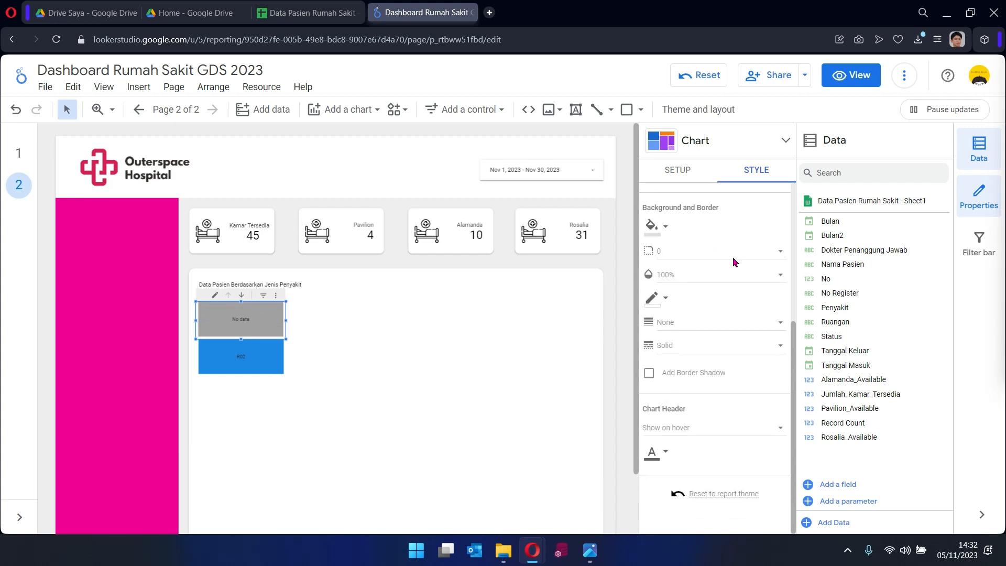
pyautogui.scroll(4, 709, 301)
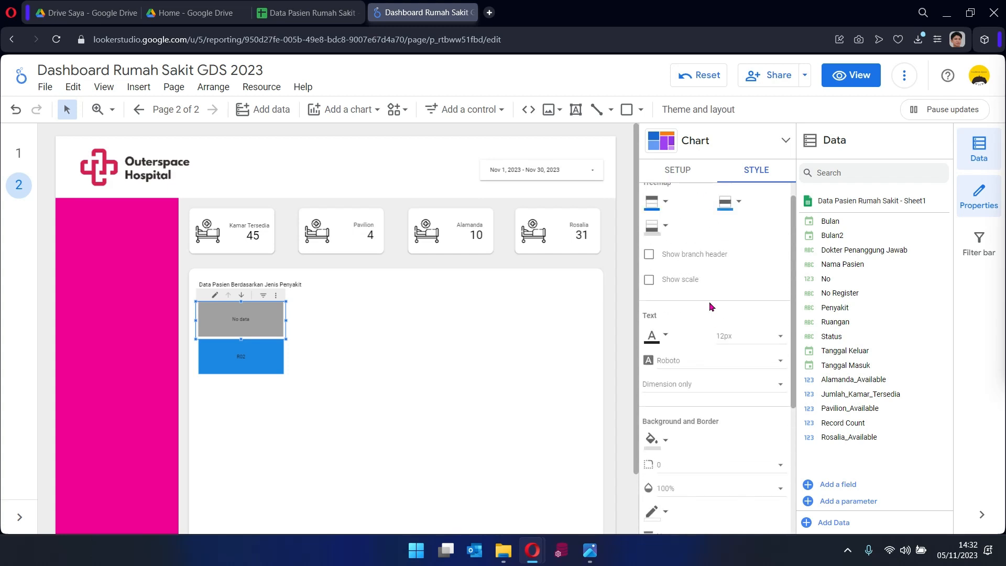
pyautogui.click(692, 175)
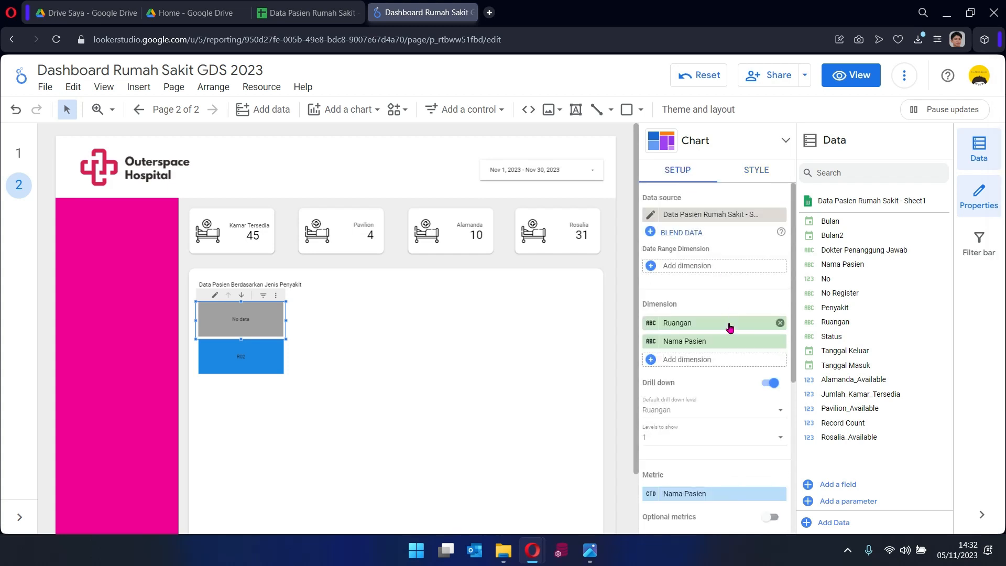
pyautogui.scroll(-4, 730, 320)
pyautogui.scroll(-2, 731, 339)
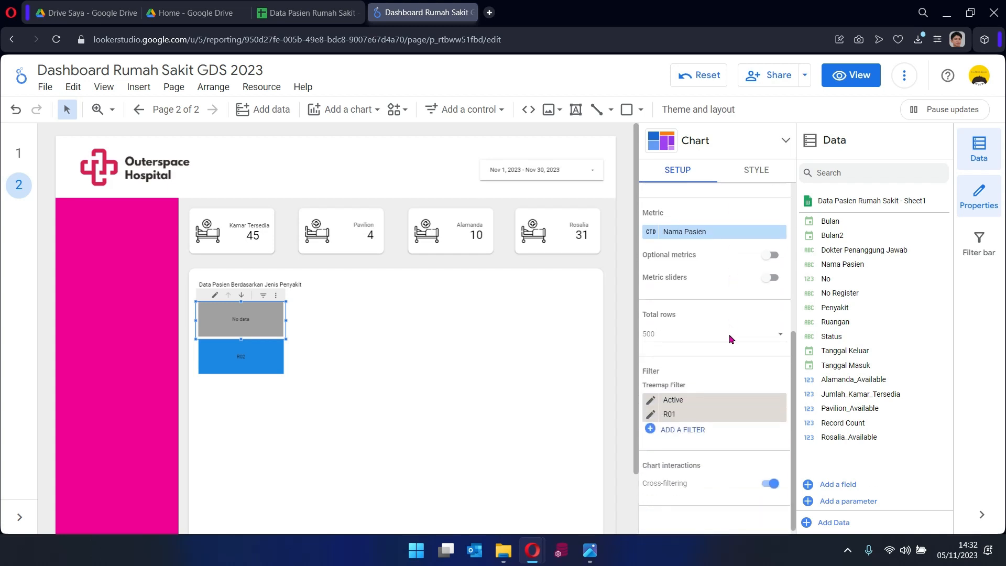
pyautogui.click(773, 479)
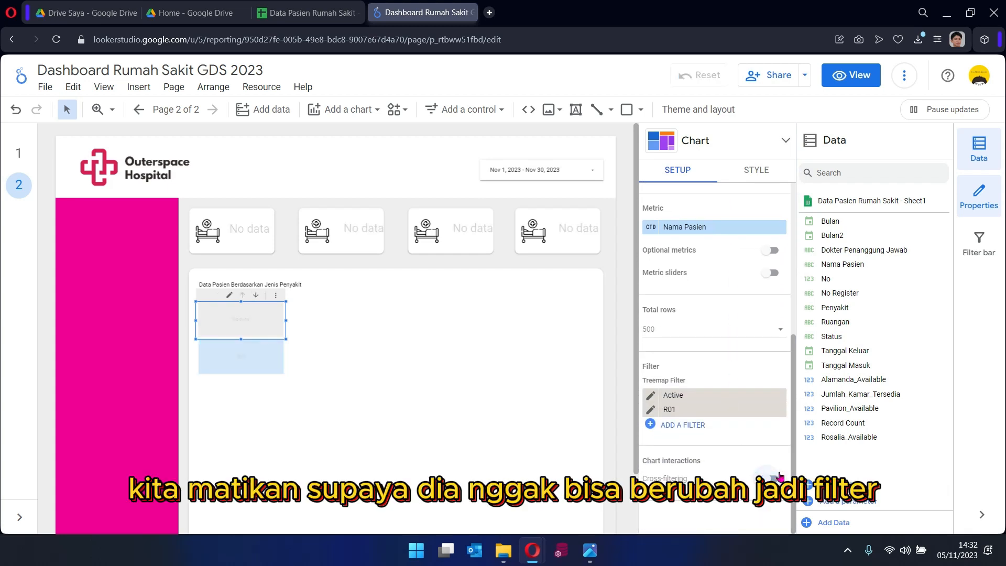
pyautogui.click(627, 329)
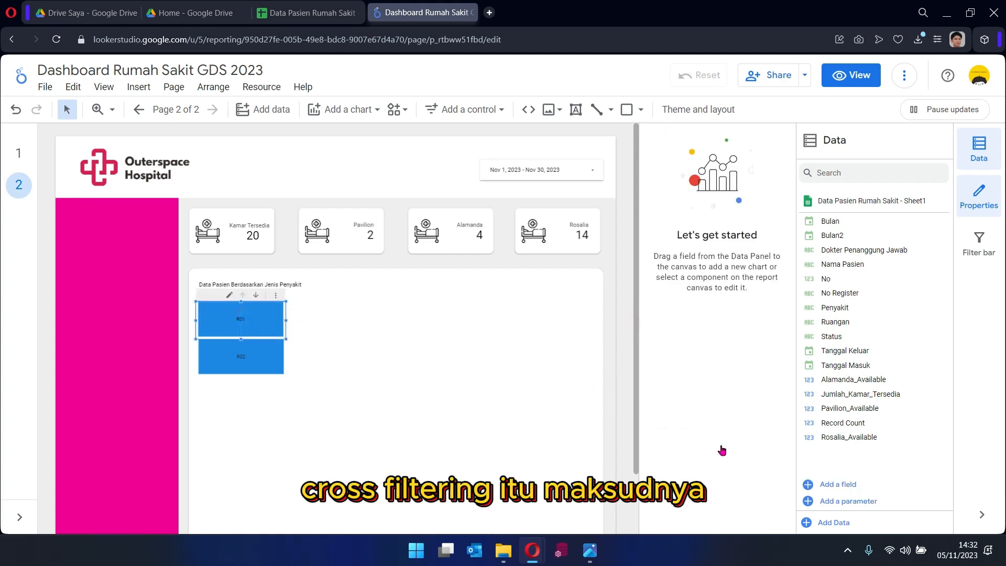
pyautogui.scroll(-3, 754, 464)
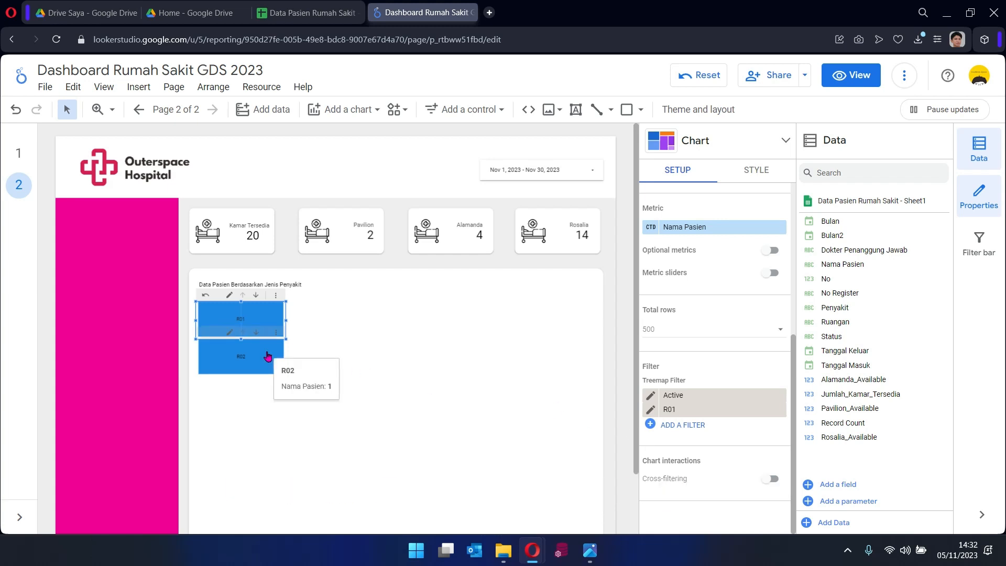
# Turn off cross-filtering for the R02 treemap tile and test selecting both room tiles.
pyautogui.click(261, 323)
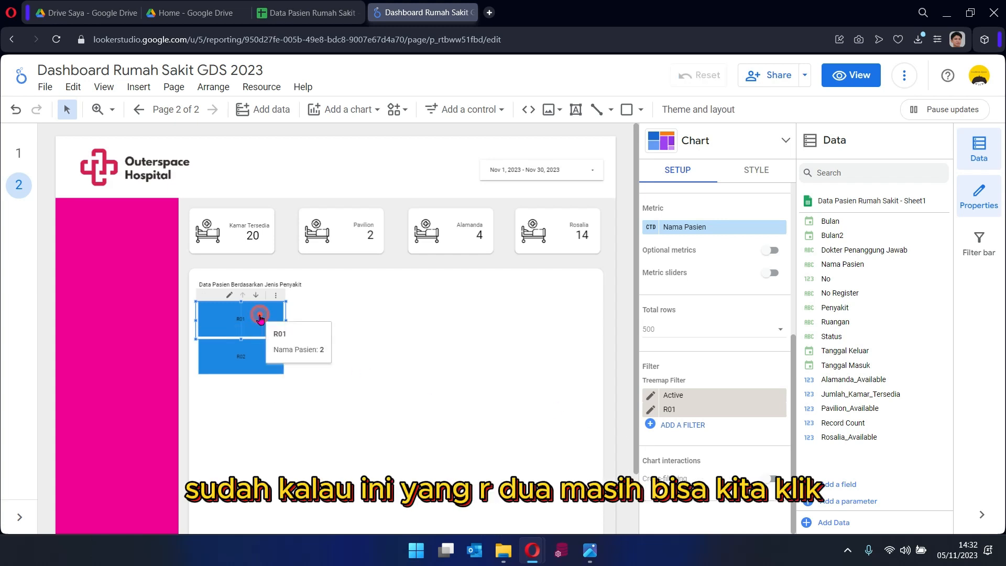
pyautogui.click(260, 318)
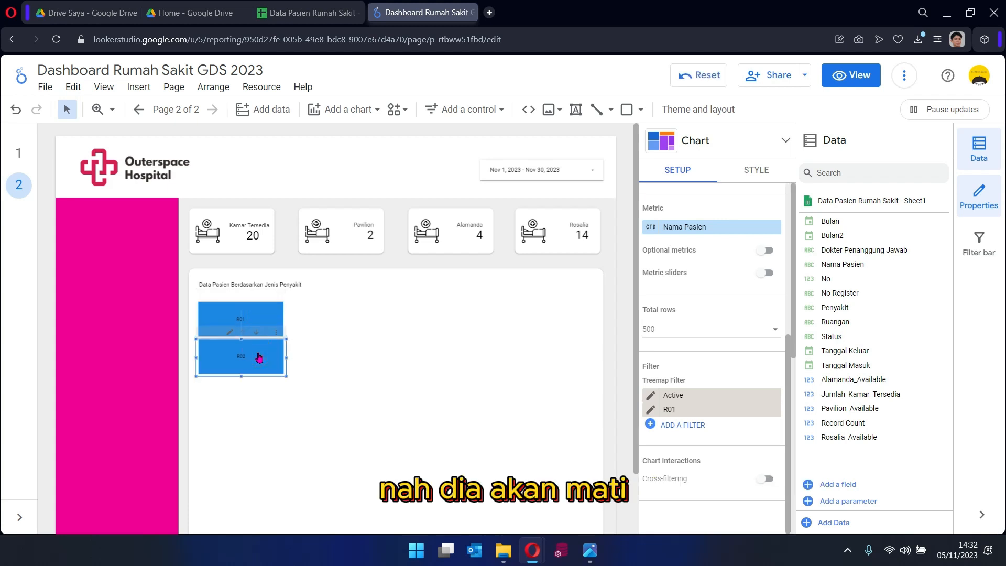
pyautogui.click(258, 357)
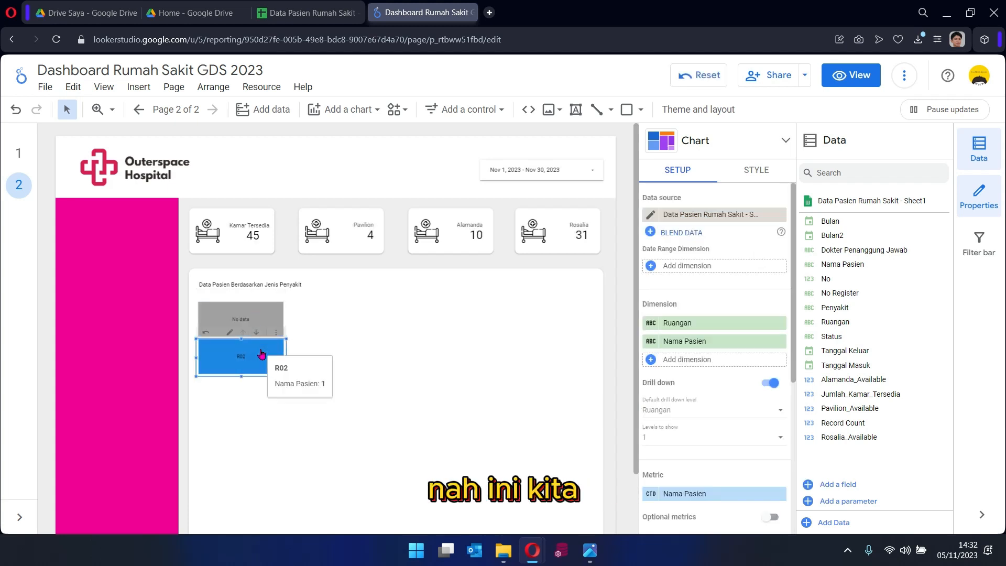
pyautogui.click(262, 355)
pyautogui.scroll(-5, 757, 455)
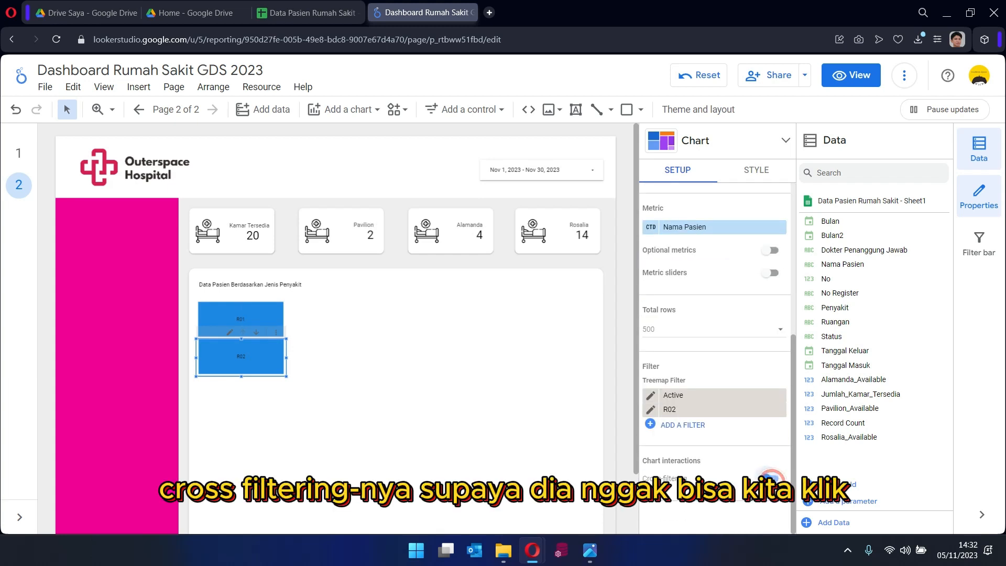
pyautogui.click(263, 321)
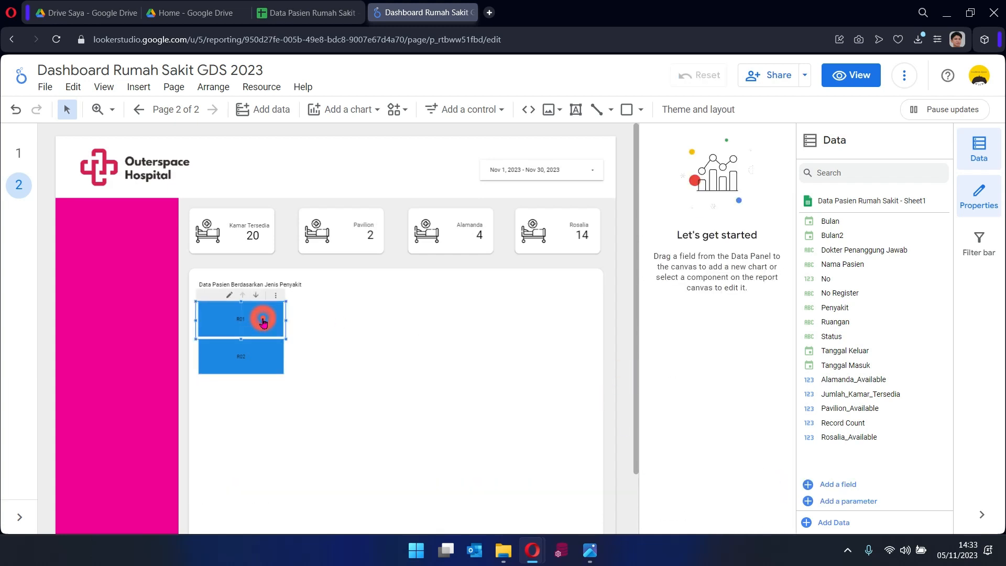
pyautogui.click(259, 363)
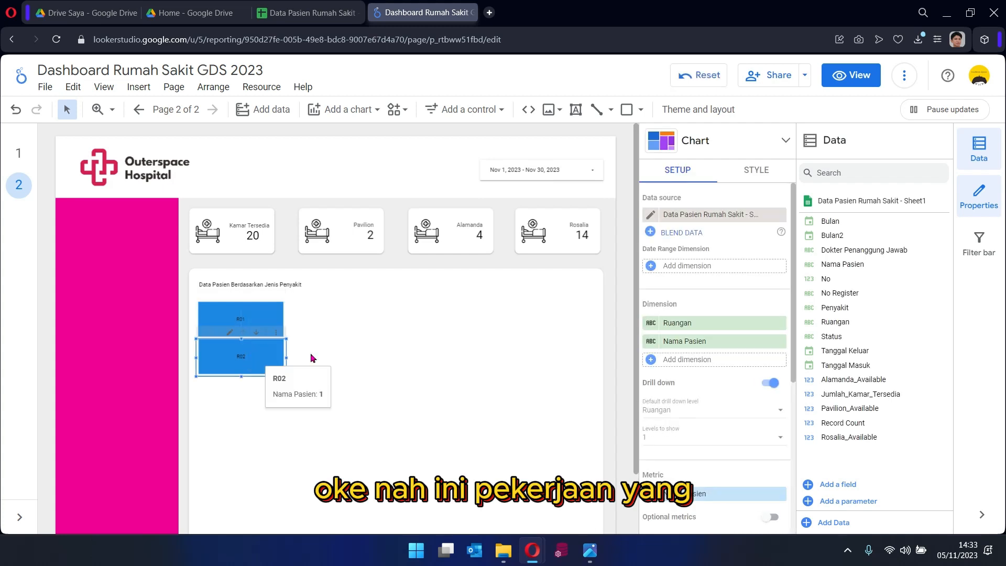
# Examine the planned room tile layout in the mockup image Desktop - 2.png and return to the report.
pyautogui.click(355, 353)
pyautogui.click(357, 353)
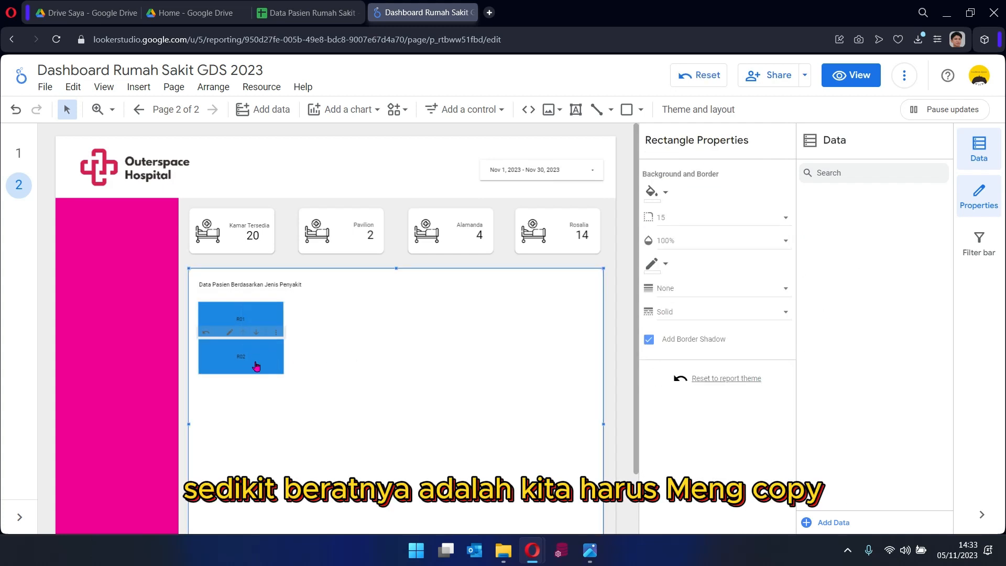
pyautogui.click(621, 304)
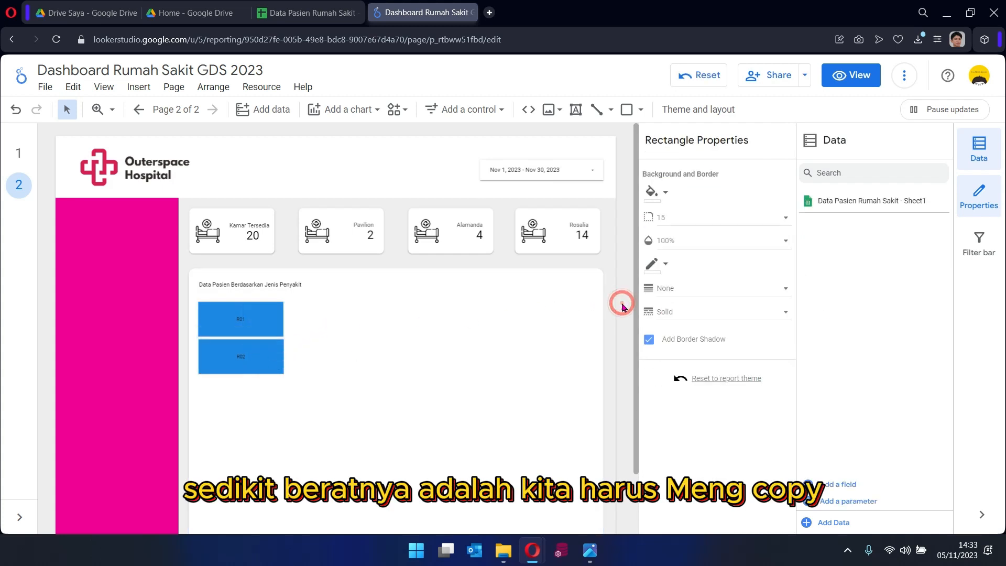
pyautogui.scroll(-1, 621, 303)
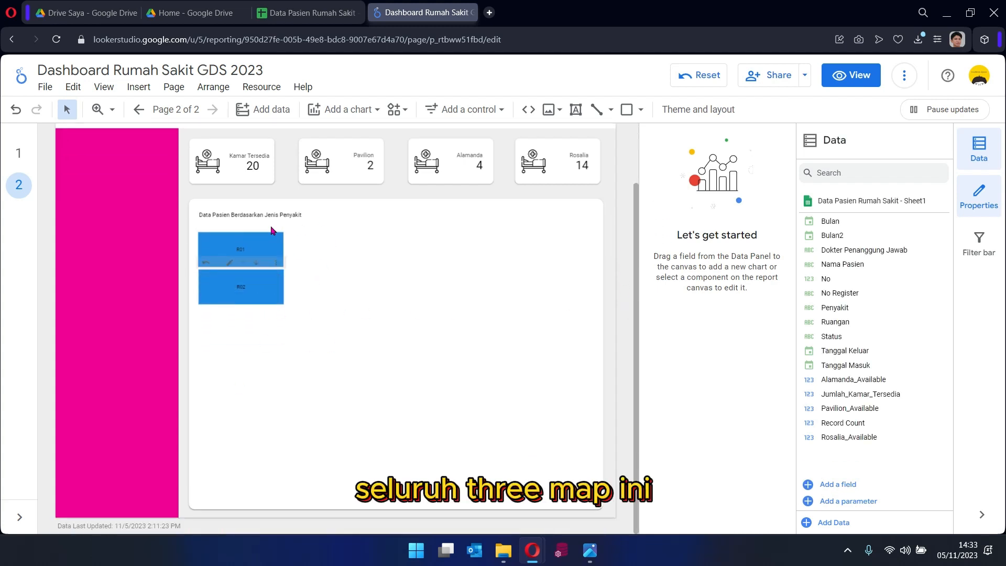
pyautogui.click(590, 550)
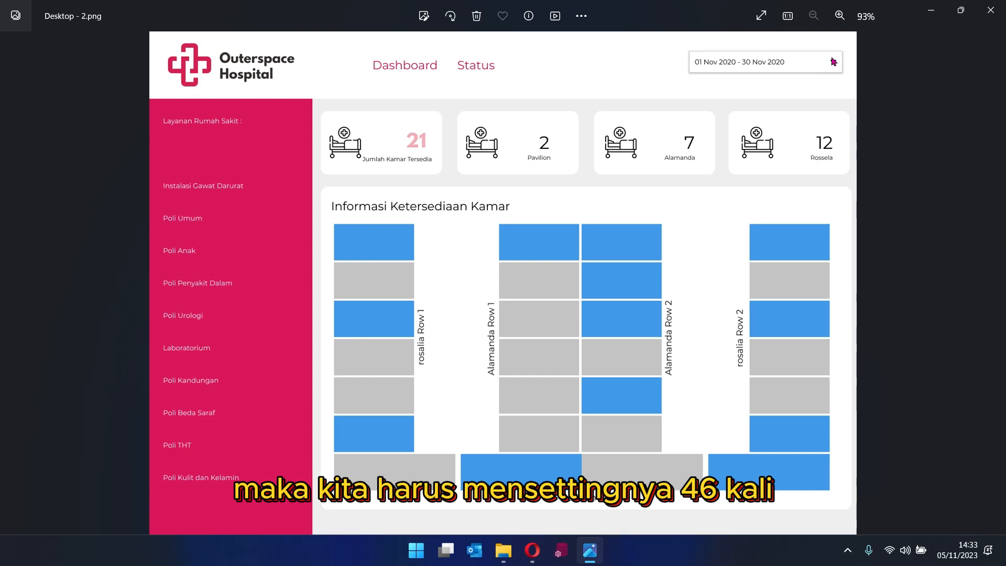
pyautogui.click(933, 14)
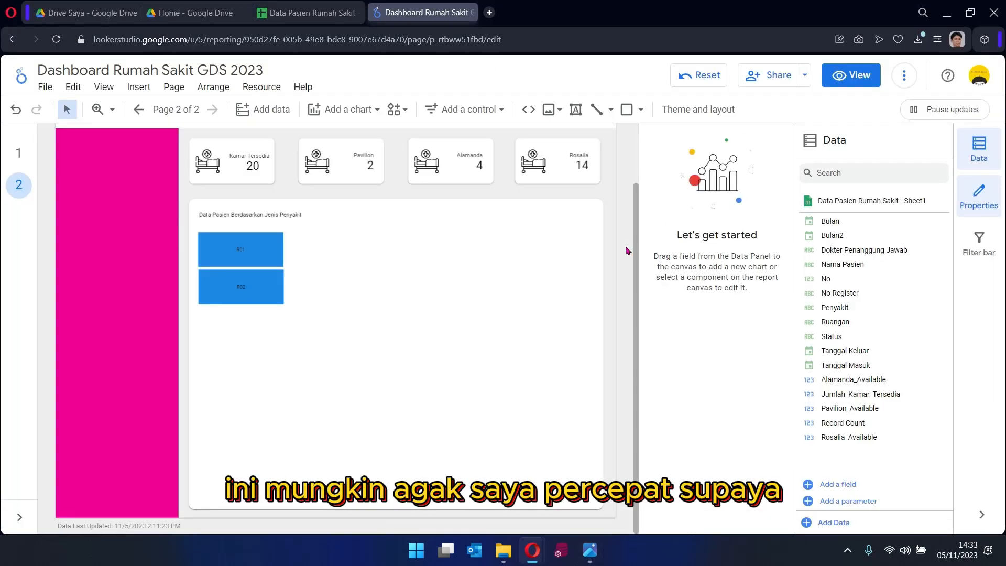
# Reposition the R02 tile so it sits directly beneath the R01 tile, centred on it with a narrow gap.
pyautogui.click(627, 276)
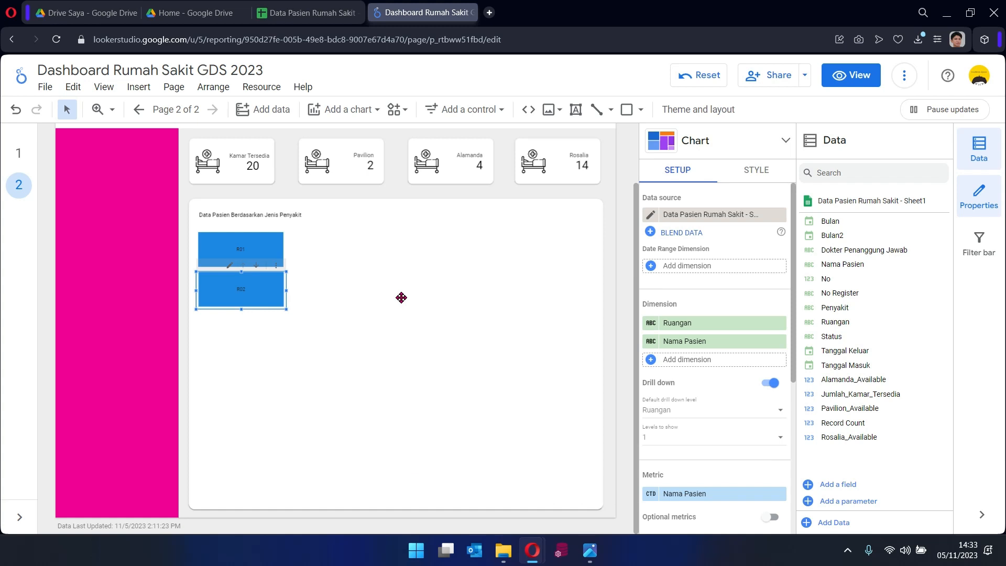
pyautogui.scroll(5, 236, 313)
pyautogui.click(231, 258)
pyautogui.moveTo(233, 235); pyautogui.dragTo(231, 226)
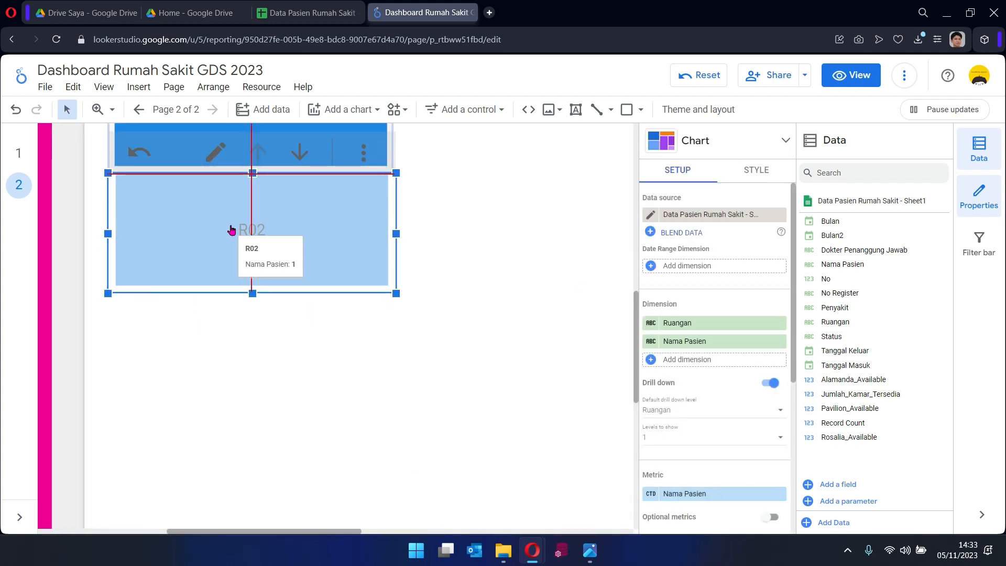
pyautogui.press('Down')
pyautogui.moveTo(352, 209); pyautogui.dragTo(356, 193)
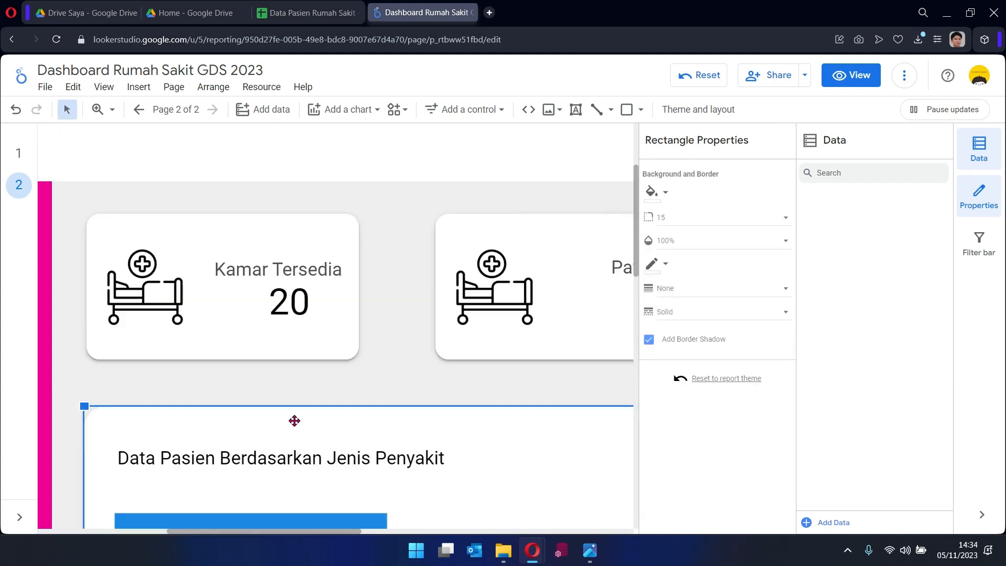
# Duplicate the R01 and R02 tiles together and place the two copies directly below the originals.
pyautogui.scroll(-5, 295, 420)
pyautogui.click(371, 400)
pyautogui.scroll(-5, 424, 393)
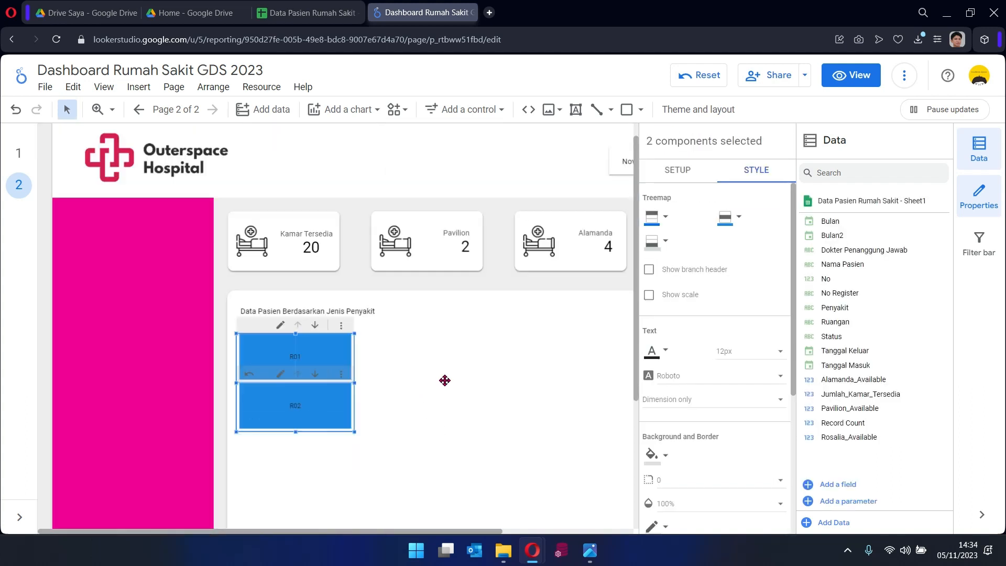
pyautogui.scroll(-3, 398, 379)
pyautogui.moveTo(340, 239); pyautogui.dragTo(328, 327)
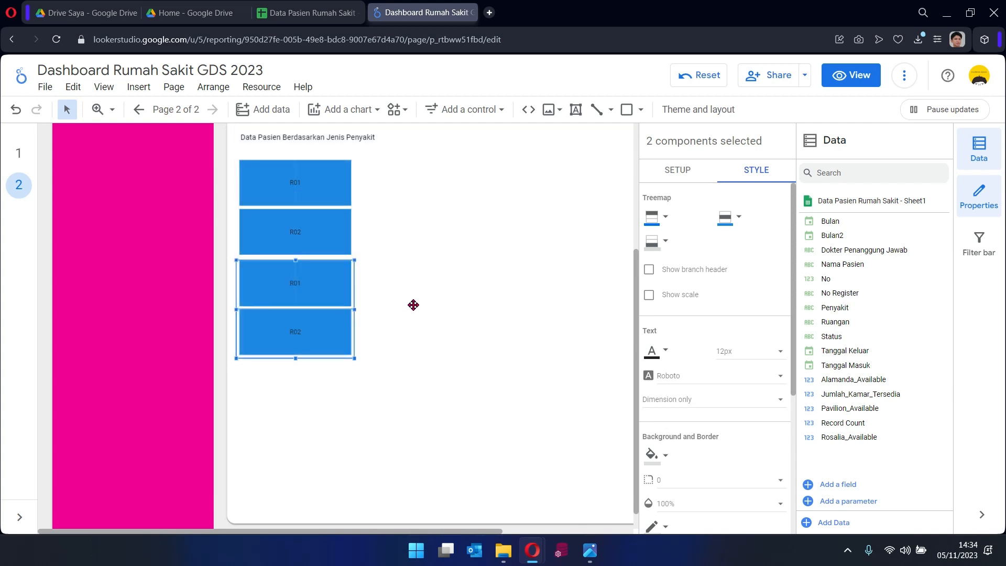
pyautogui.click(413, 303)
# Copy and paste all four room tiles and place the copies below them to form a column of eight.
pyautogui.click(326, 190)
pyautogui.keyDown('ctrl'); pyautogui.click(320, 234); pyautogui.keyUp('ctrl')
pyautogui.keyDown('ctrl'); pyautogui.click(312, 284); pyautogui.keyUp('ctrl')
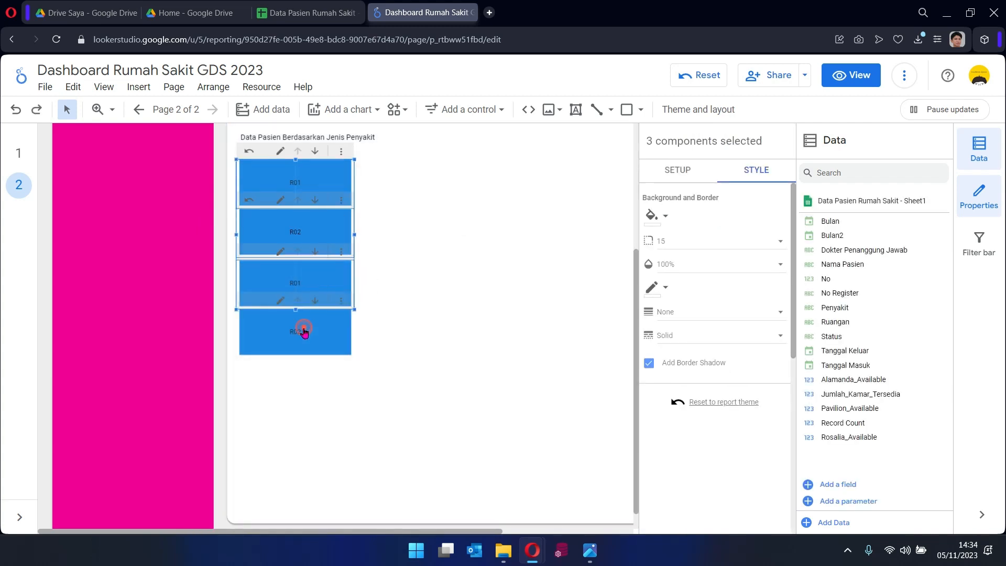
pyautogui.keyDown('ctrl'); pyautogui.click(305, 331); pyautogui.keyUp('ctrl')
pyautogui.hotkey('ctrl', 'c')
pyautogui.hotkey('ctrl', 'v')
pyautogui.scroll(-3, 330, 256)
pyautogui.moveTo(305, 170); pyautogui.dragTo(294, 359)
# Select all eight room tiles and reduce their combined height so the column fits inside the white card.
pyautogui.click(304, 160)
pyautogui.keyDown('ctrl'); pyautogui.click(315, 213); pyautogui.keyUp('ctrl')
pyautogui.keyDown('ctrl'); pyautogui.click(320, 271); pyautogui.keyUp('ctrl')
pyautogui.keyDown('ctrl'); pyautogui.click(320, 313); pyautogui.keyUp('ctrl')
pyautogui.keyDown('ctrl'); pyautogui.click(321, 360); pyautogui.keyUp('ctrl')
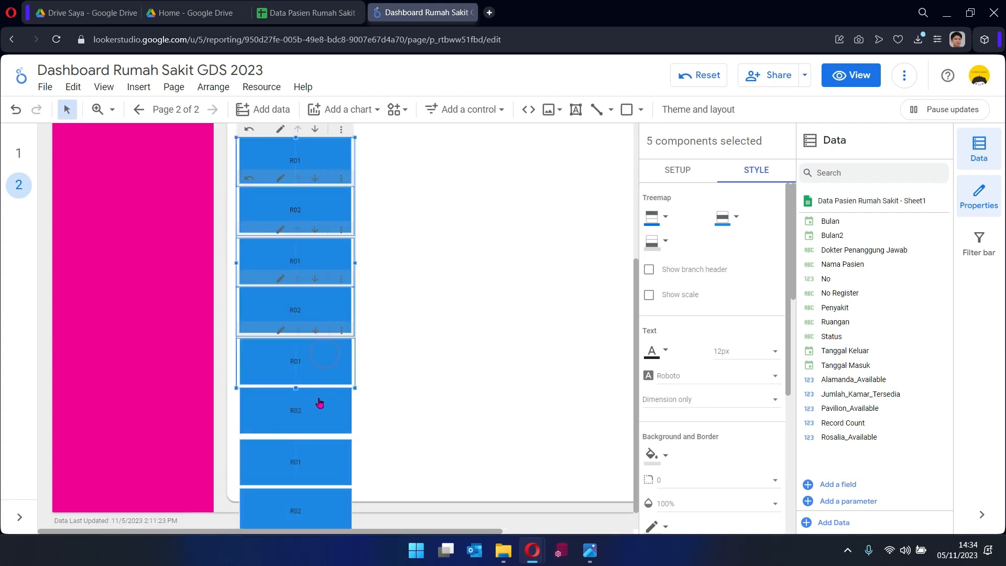
pyautogui.keyDown('ctrl'); pyautogui.click(320, 407); pyautogui.keyUp('ctrl')
pyautogui.keyDown('ctrl'); pyautogui.click(329, 460); pyautogui.keyUp('ctrl')
pyautogui.scroll(-1, 378, 487)
pyautogui.moveTo(296, 510); pyautogui.dragTo(301, 416)
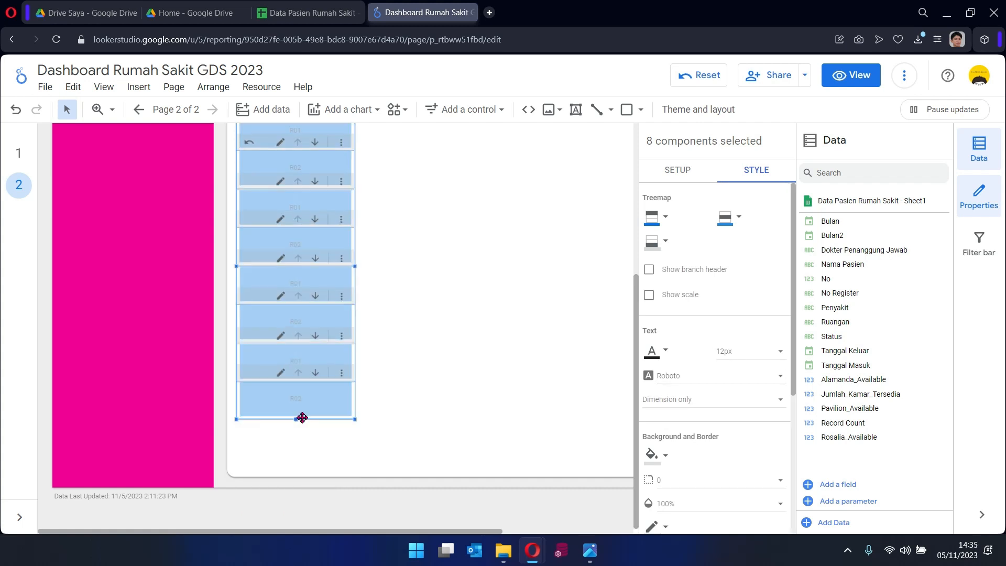
# Select the eight resized room tiles and distribute them evenly, both vertically and horizontally.
pyautogui.scroll(5, 422, 382)
pyautogui.scroll(-5, 367, 262)
pyautogui.click(324, 153)
pyautogui.keyDown('ctrl'); pyautogui.click(322, 192); pyautogui.keyUp('ctrl')
pyautogui.keyDown('ctrl'); pyautogui.click(319, 228); pyautogui.keyUp('ctrl')
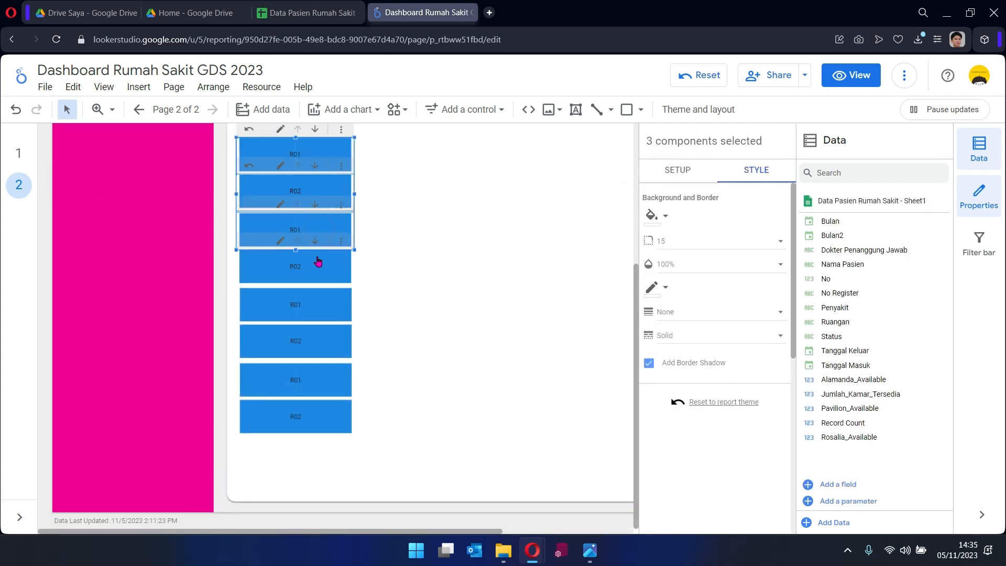
pyautogui.keyDown('ctrl'); pyautogui.click(317, 265); pyautogui.keyUp('ctrl')
pyautogui.keyDown('ctrl'); pyautogui.click(320, 304); pyautogui.keyUp('ctrl')
pyautogui.keyDown('ctrl'); pyautogui.click(324, 342); pyautogui.keyUp('ctrl')
pyautogui.keyDown('ctrl'); pyautogui.click(326, 382); pyautogui.keyUp('ctrl')
pyautogui.keyDown('ctrl'); pyautogui.click(329, 416); pyautogui.keyUp('ctrl')
pyautogui.click(208, 87)
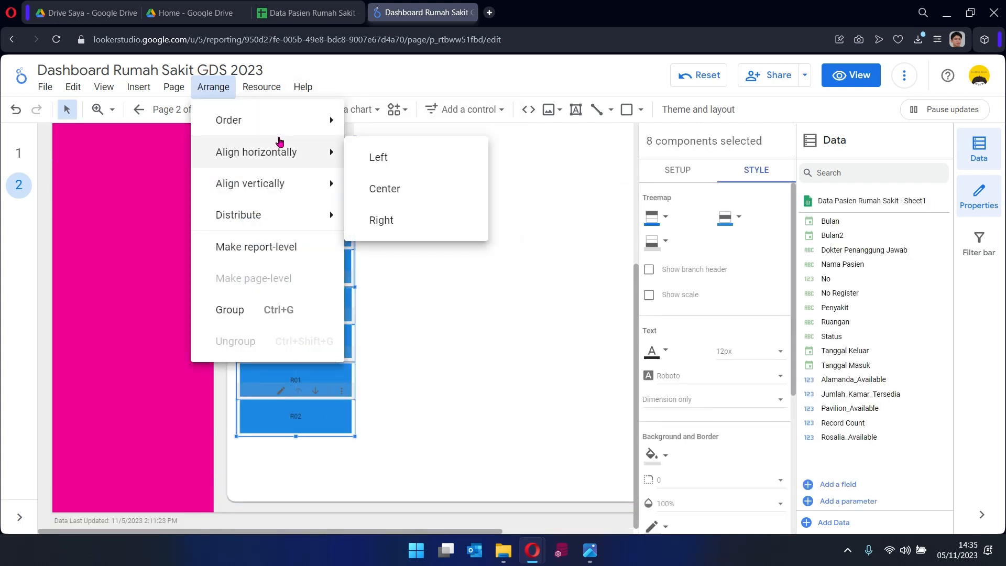
pyautogui.click(366, 252)
pyautogui.click(212, 88)
pyautogui.moveTo(236, 213)
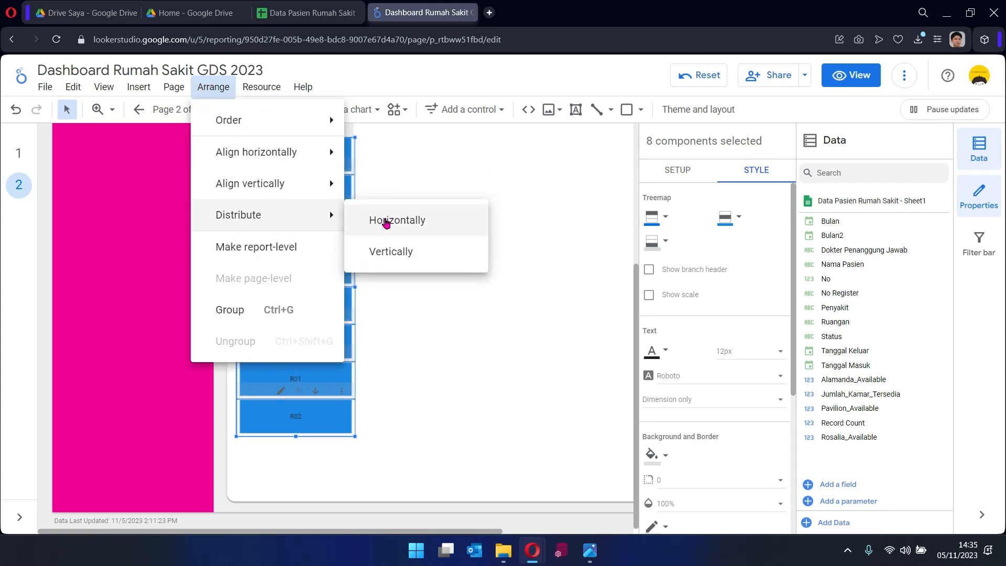
pyautogui.click(384, 221)
pyautogui.click(441, 241)
# Check the mockup's layout and add a copy of the bottom R02 tile directly beneath the column.
pyautogui.click(321, 401)
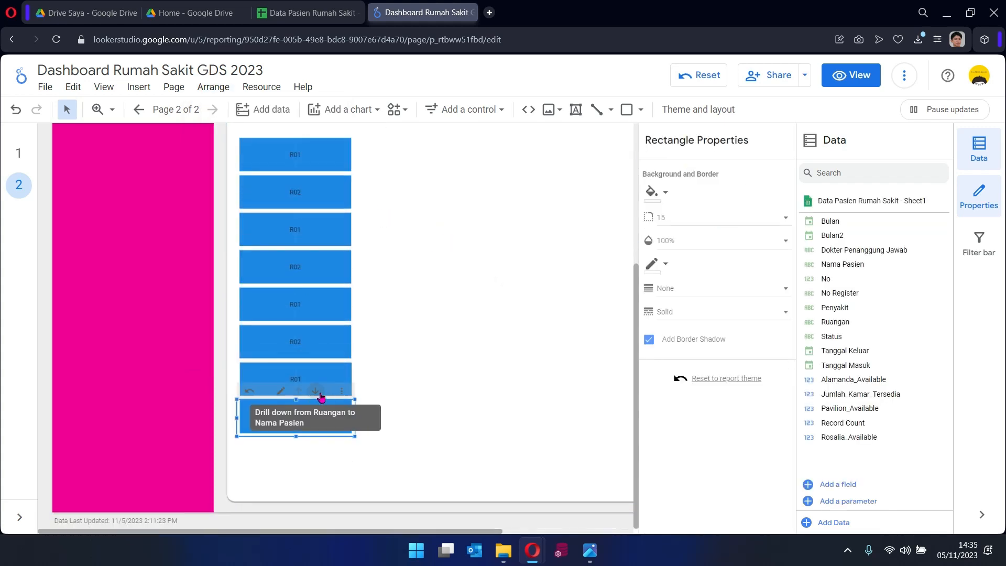
pyautogui.click(590, 551)
pyautogui.click(591, 551)
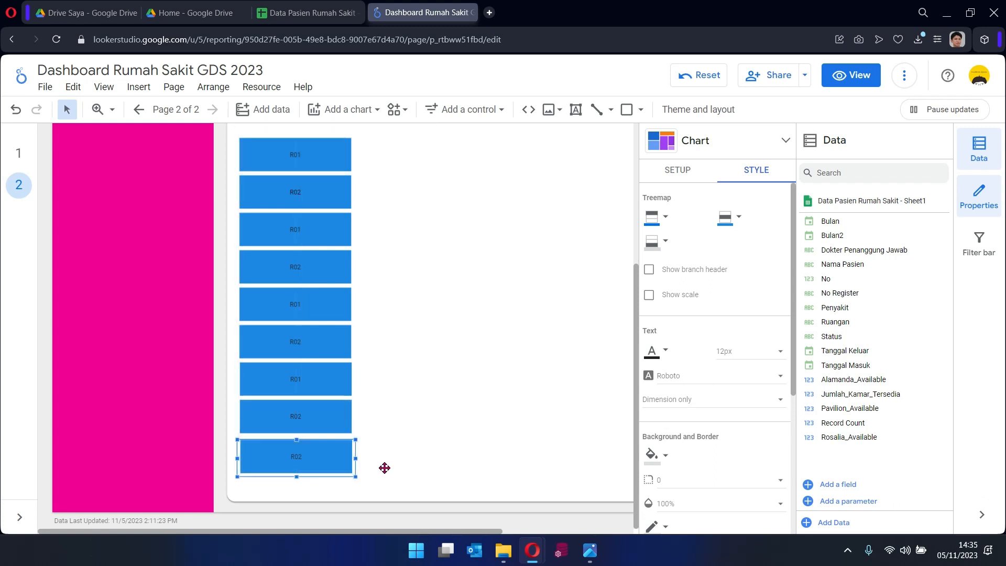
# Duplicate the R02 tile below the column three times.
pyautogui.hotkey('ctrl', 'd')
pyautogui.hotkey('ctrl', 'd')
pyautogui.hotkey('ctrl', 'd')
# Select the four overlapping R02 tiles and align them vertically to the top so they share one row.
pyautogui.keyDown('ctrl'); pyautogui.click(264, 472); pyautogui.keyUp('ctrl')
pyautogui.keyDown('ctrl'); pyautogui.click(254, 465); pyautogui.keyUp('ctrl')
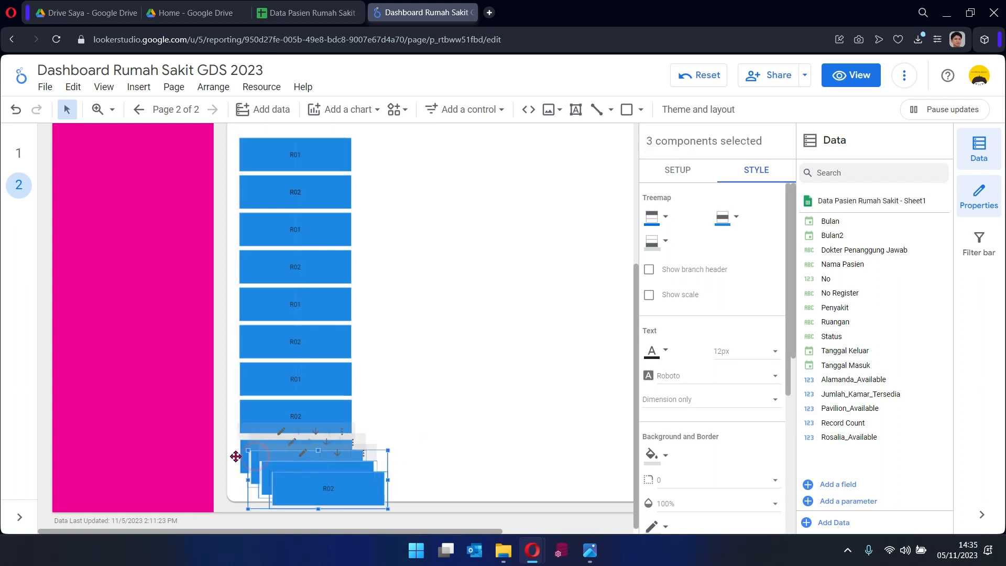
pyautogui.keyDown('ctrl'); pyautogui.click(242, 456); pyautogui.keyUp('ctrl')
pyautogui.click(213, 87)
pyautogui.moveTo(266, 180)
pyautogui.moveTo(280, 214)
pyautogui.click(422, 226)
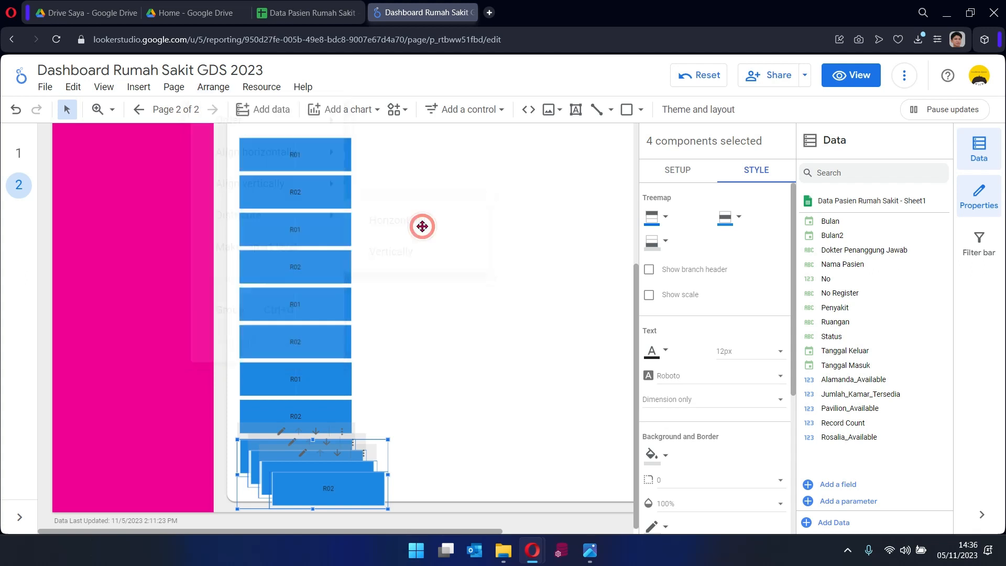
pyautogui.click(218, 89)
pyautogui.click(393, 263)
pyautogui.click(216, 88)
pyautogui.moveTo(248, 165)
pyautogui.moveTo(267, 182)
pyautogui.click(380, 187)
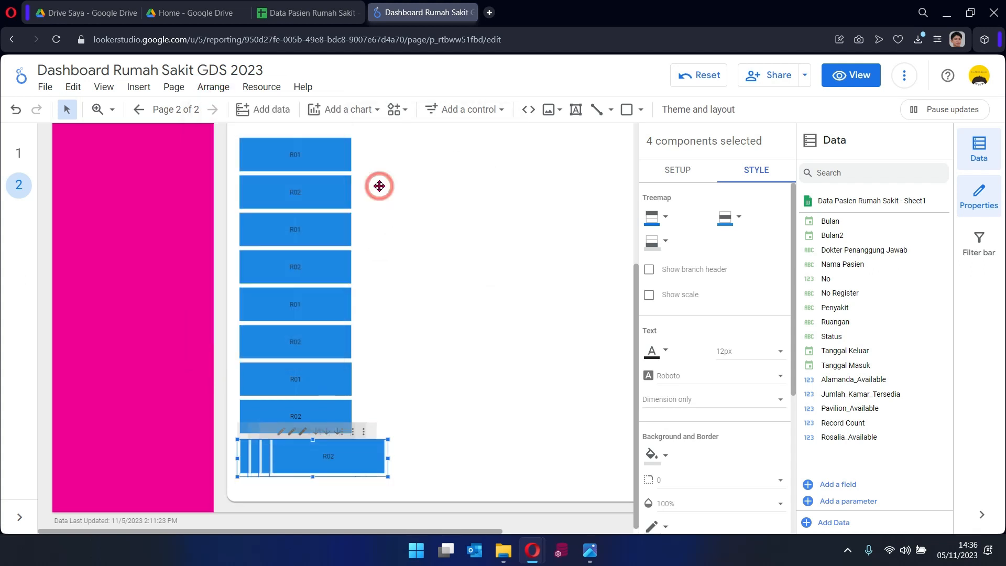
# Move one R02 copy to the far end of the bottom row and distribute the row's four tiles evenly horizontally.
pyautogui.click(409, 463)
pyautogui.moveTo(399, 532); pyautogui.dragTo(519, 532)
pyautogui.click(147, 460)
pyautogui.moveTo(146, 459); pyautogui.dragTo(499, 456)
pyautogui.keyDown('ctrl'); pyautogui.click(88, 453); pyautogui.keyUp('ctrl')
pyautogui.click(213, 86)
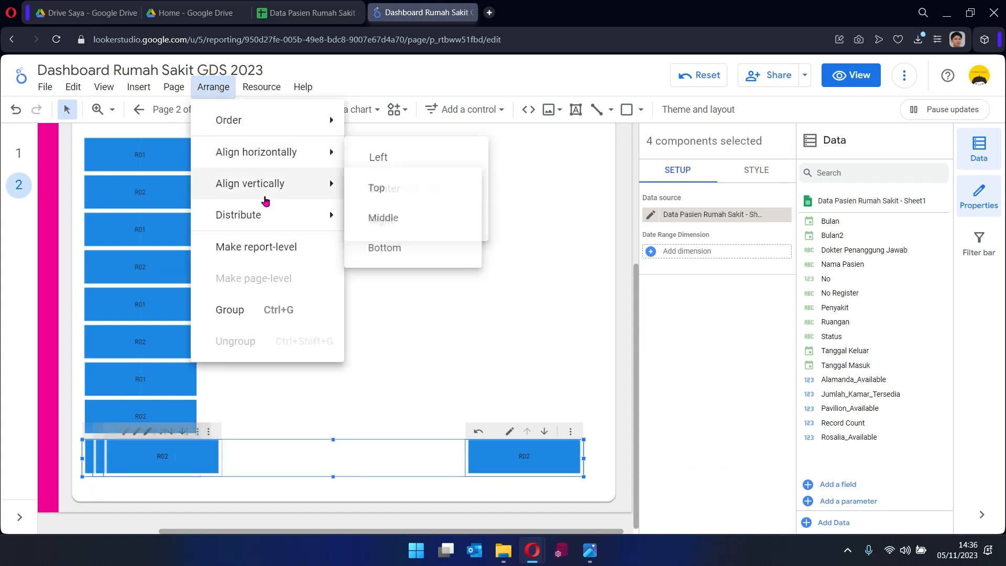
pyautogui.click(340, 231)
pyautogui.click(524, 458)
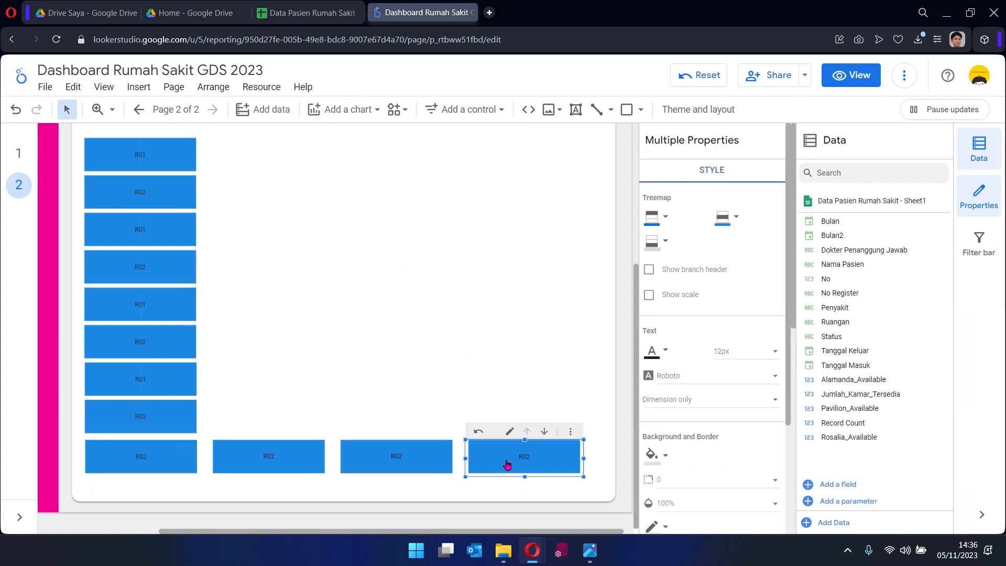
# Copy the column of eight room tiles and place the copy above the last tile of the bottom row.
pyautogui.click(139, 155)
pyautogui.keyDown('ctrl'); pyautogui.click(167, 188); pyautogui.keyUp('ctrl')
pyautogui.keyDown('ctrl'); pyautogui.click(164, 230); pyautogui.keyUp('ctrl')
pyautogui.keyDown('ctrl'); pyautogui.click(163, 267); pyautogui.keyUp('ctrl')
pyautogui.keyDown('ctrl'); pyautogui.click(163, 304); pyautogui.keyUp('ctrl')
pyautogui.keyDown('ctrl'); pyautogui.click(162, 341); pyautogui.keyUp('ctrl')
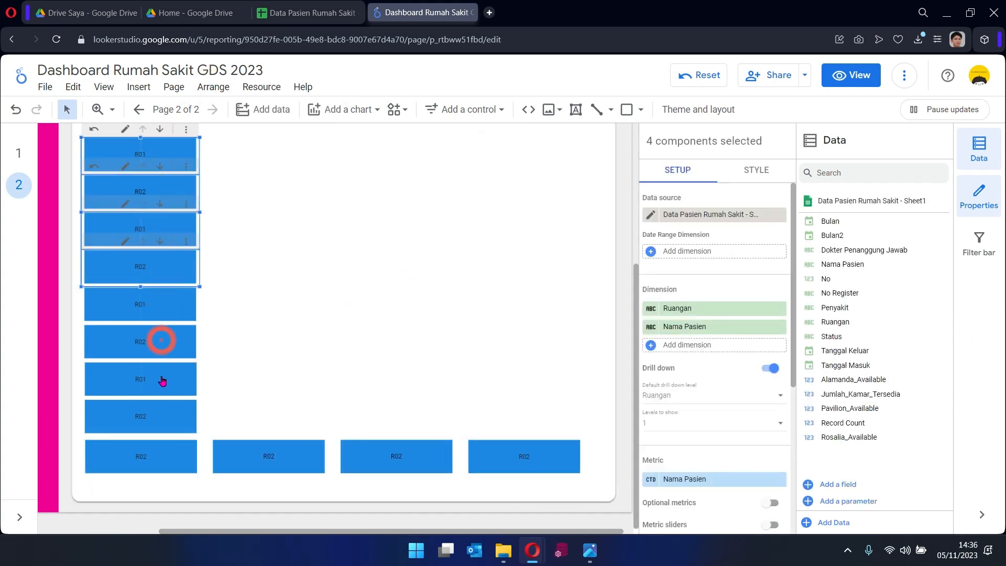
pyautogui.keyDown('ctrl'); pyautogui.click(162, 379); pyautogui.keyUp('ctrl')
pyautogui.keyDown('ctrl'); pyautogui.click(173, 417); pyautogui.keyUp('ctrl')
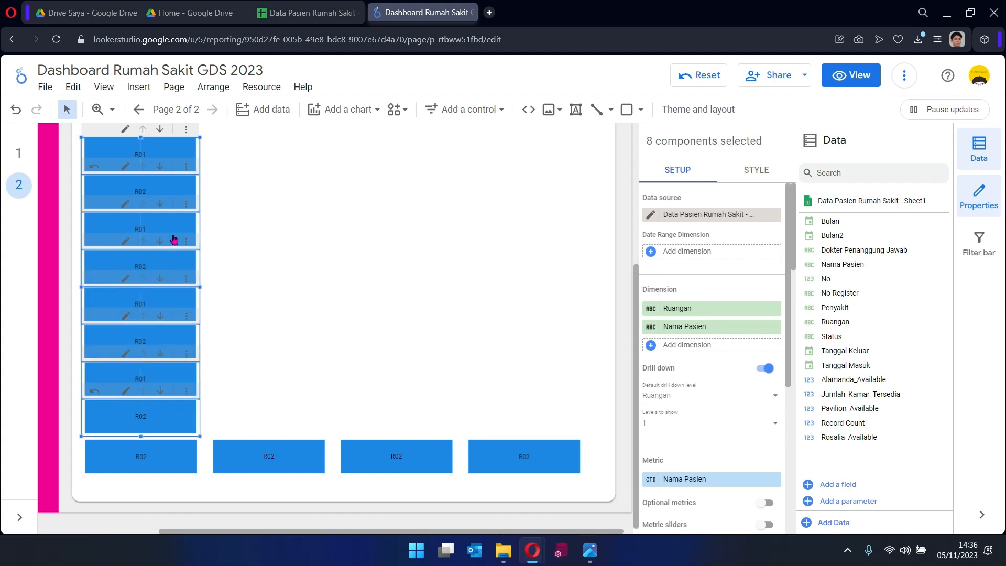
pyautogui.hotkey('ctrl', 'v')
pyautogui.scroll(-3, 245, 234)
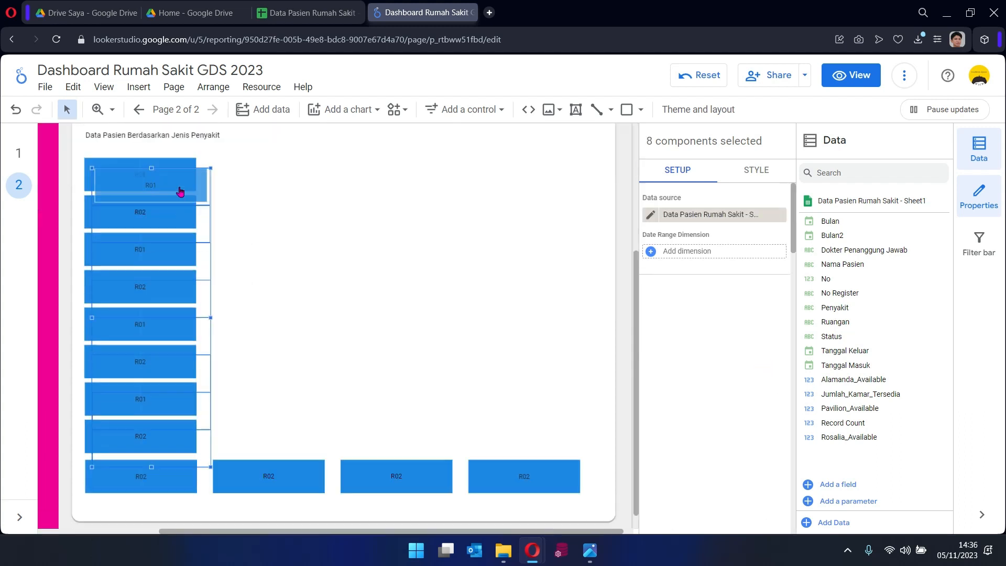
pyautogui.moveTo(182, 193); pyautogui.dragTo(551, 329)
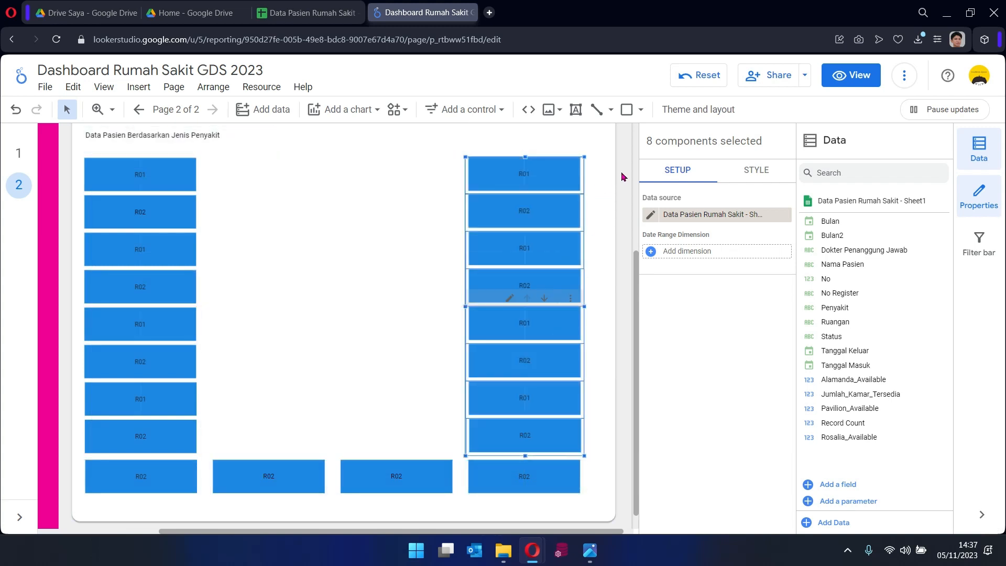
# Select all nine tiles of the new outer column, distribute them horizontally and align them to the right.
pyautogui.click(550, 195)
pyautogui.click(543, 175)
pyautogui.keyDown('ctrl'); pyautogui.click(548, 211); pyautogui.keyUp('ctrl')
pyautogui.keyDown('ctrl'); pyautogui.click(551, 249); pyautogui.keyUp('ctrl')
pyautogui.keyDown('ctrl'); pyautogui.click(552, 287); pyautogui.keyUp('ctrl')
pyautogui.keyDown('ctrl'); pyautogui.click(552, 330); pyautogui.keyUp('ctrl')
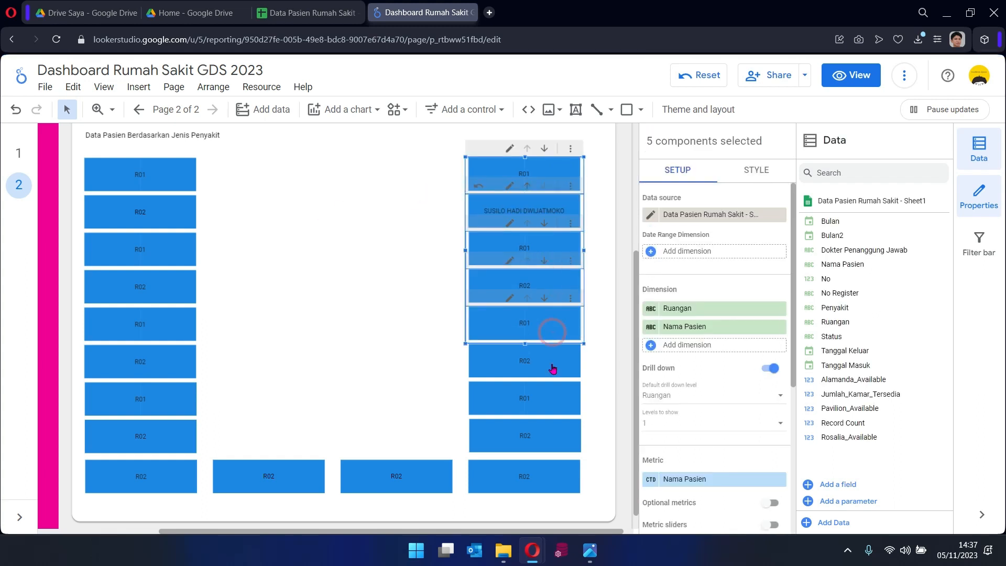
pyautogui.keyDown('ctrl'); pyautogui.click(553, 365); pyautogui.keyUp('ctrl')
pyautogui.keyDown('ctrl'); pyautogui.click(555, 398); pyautogui.keyUp('ctrl')
pyautogui.keyDown('ctrl'); pyautogui.click(557, 427); pyautogui.keyUp('ctrl')
pyautogui.click(224, 89)
pyautogui.moveTo(272, 213)
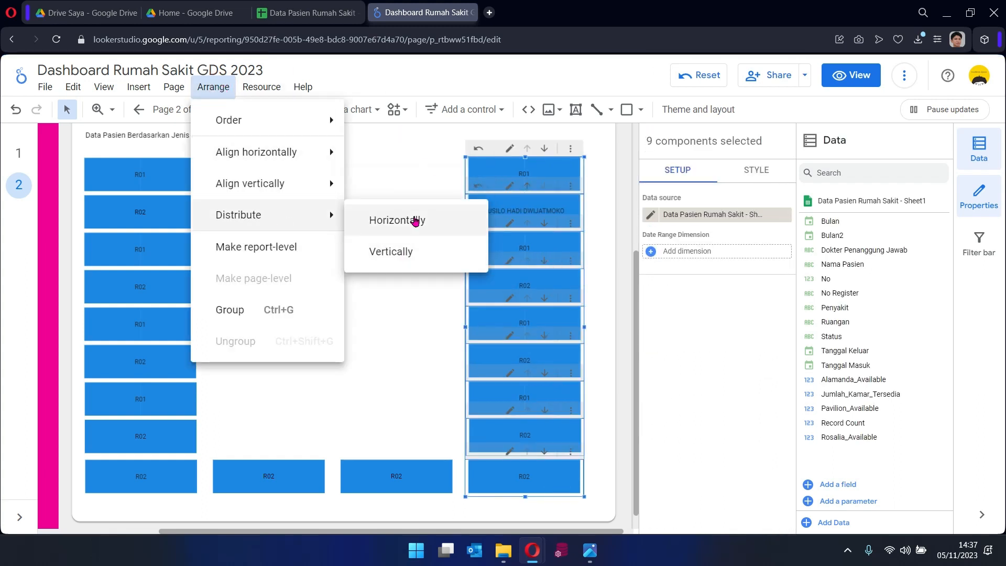
pyautogui.click(398, 220)
pyautogui.click(213, 87)
pyautogui.moveTo(266, 153)
pyautogui.click(383, 220)
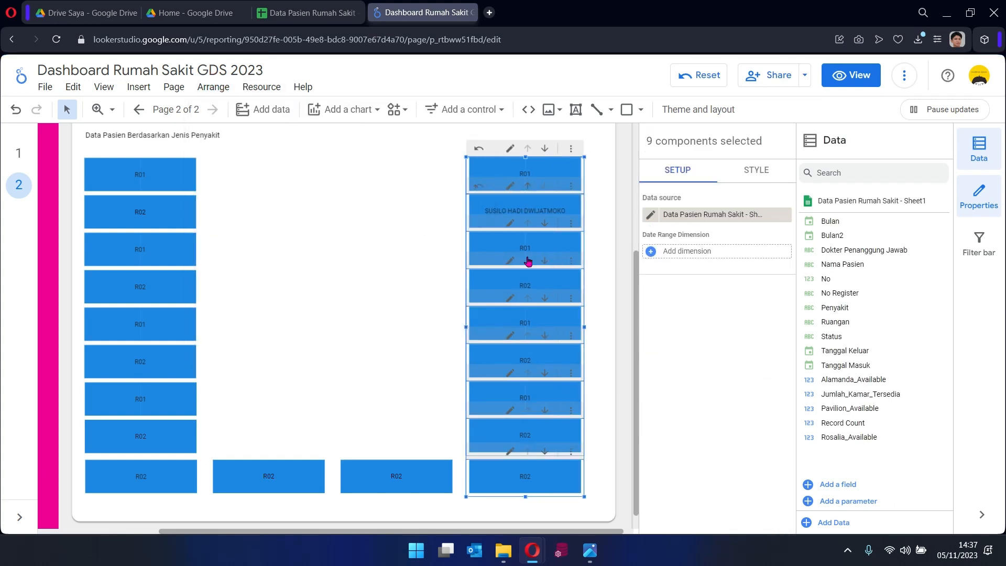
pyautogui.click(582, 184)
pyautogui.click(556, 212)
pyautogui.click(627, 165)
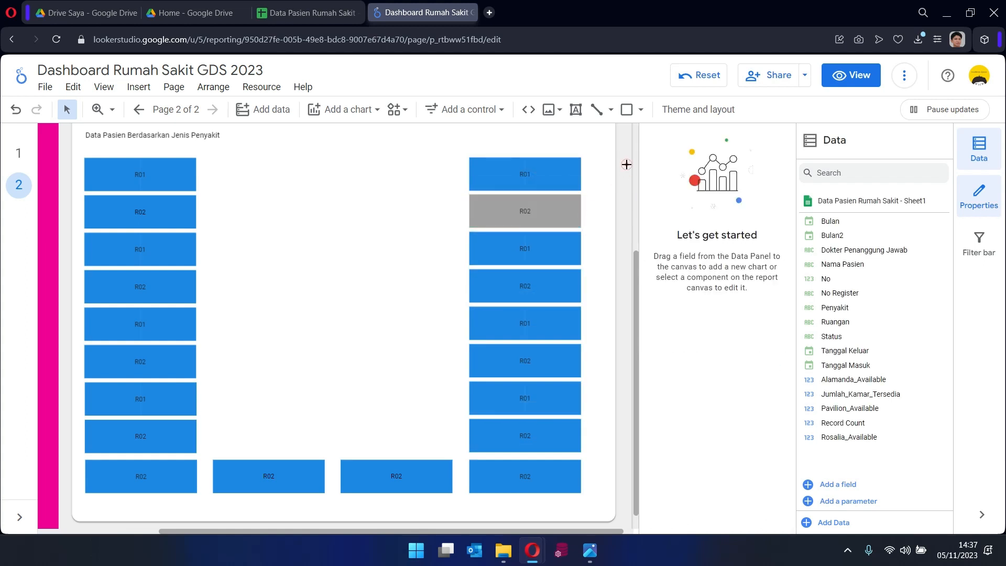
# Remove the white card behind the tiles and add two middle columns of five copied room tiles each.
pyautogui.moveTo(610, 230); pyautogui.dragTo(608, 235)
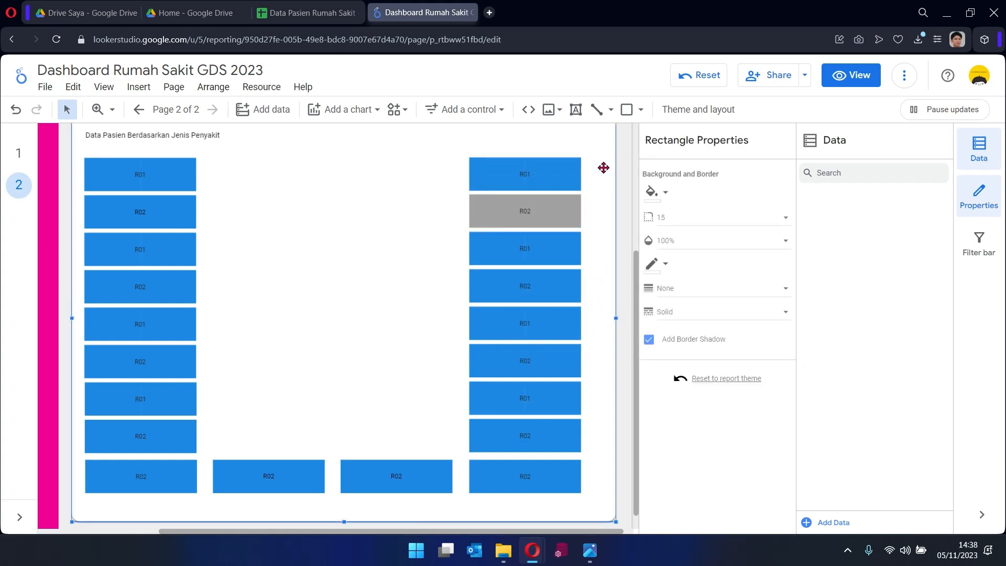
pyautogui.moveTo(539, 311); pyautogui.dragTo(527, 369)
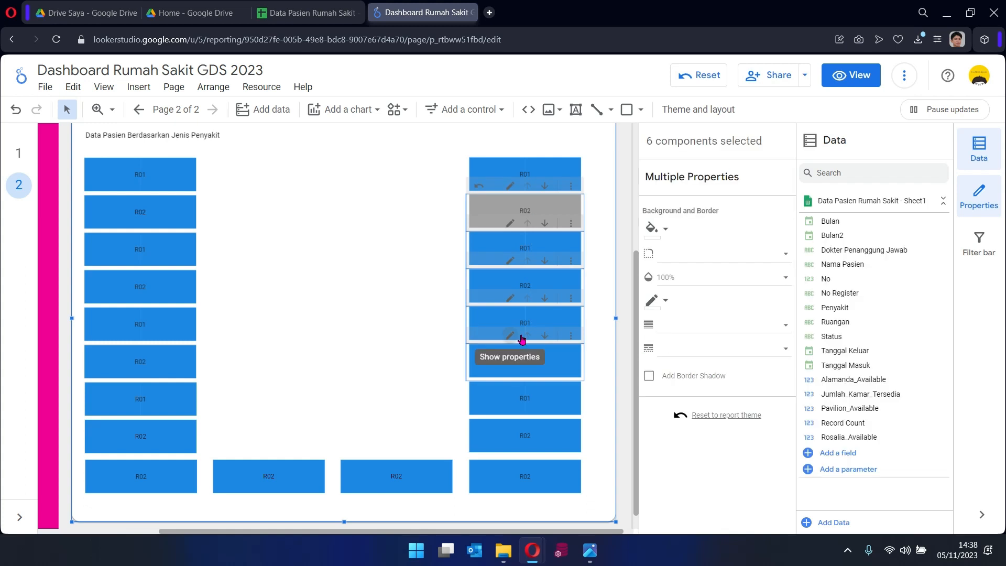
pyautogui.click(625, 243)
pyautogui.click(561, 371)
pyautogui.moveTo(560, 407); pyautogui.dragTo(417, 344)
pyautogui.scroll(2, 309, 337)
pyautogui.moveTo(281, 274); pyautogui.dragTo(398, 483)
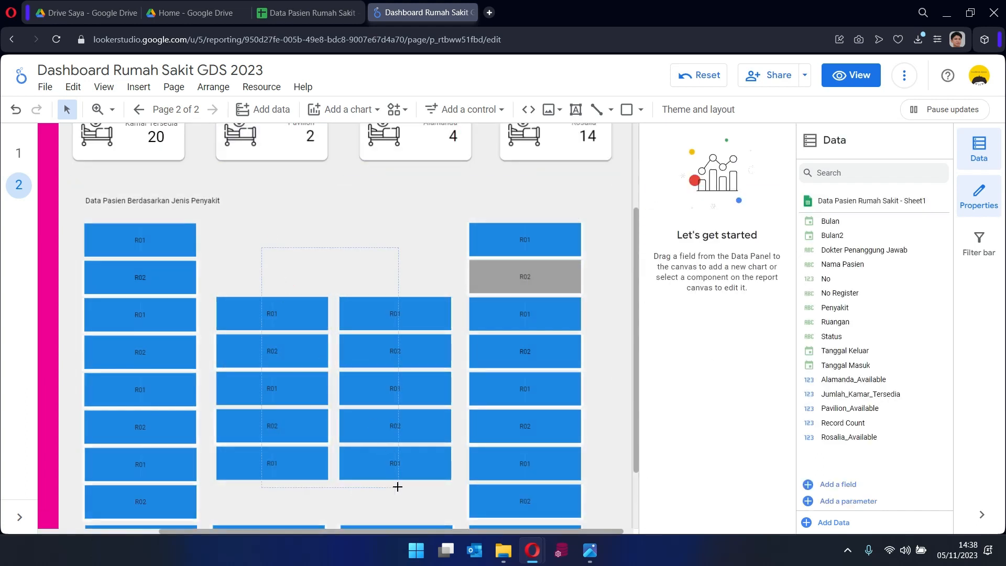
pyautogui.click(262, 86)
pyautogui.click(217, 93)
pyautogui.moveTo(284, 257); pyautogui.dragTo(443, 470)
pyautogui.click(215, 88)
pyautogui.moveTo(293, 184)
pyautogui.click(366, 193)
pyautogui.click(260, 269)
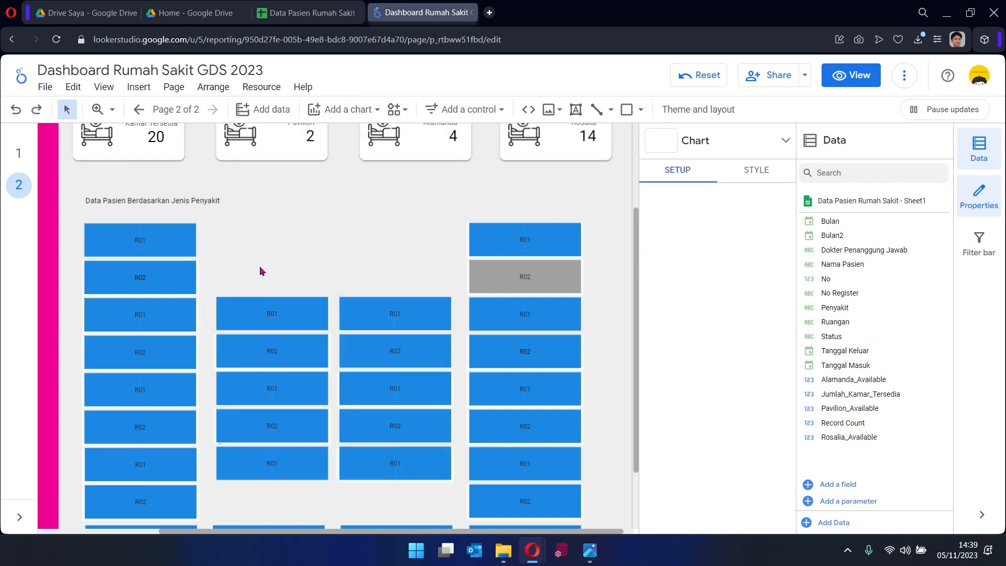
# Select the five tiles of the first middle column, align them to the left and group them.
pyautogui.moveTo(340, 499); pyautogui.dragTo(338, 501)
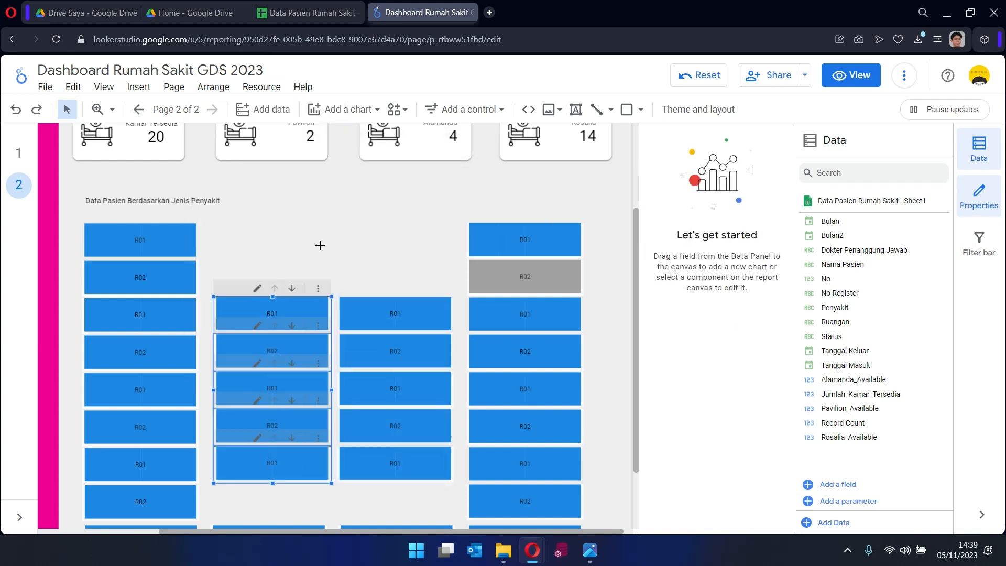
pyautogui.click(213, 86)
pyautogui.moveTo(285, 153)
pyautogui.click(377, 157)
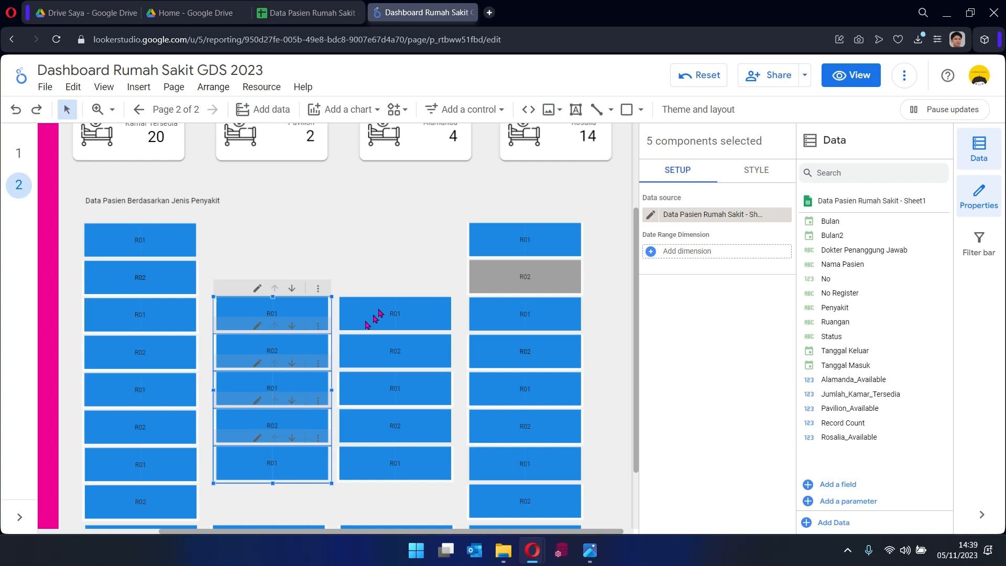
pyautogui.rightClick(292, 310)
pyautogui.click(398, 262)
# Select the five tiles of the second middle column, align them to the right and group them.
pyautogui.moveTo(450, 501); pyautogui.dragTo(337, 291)
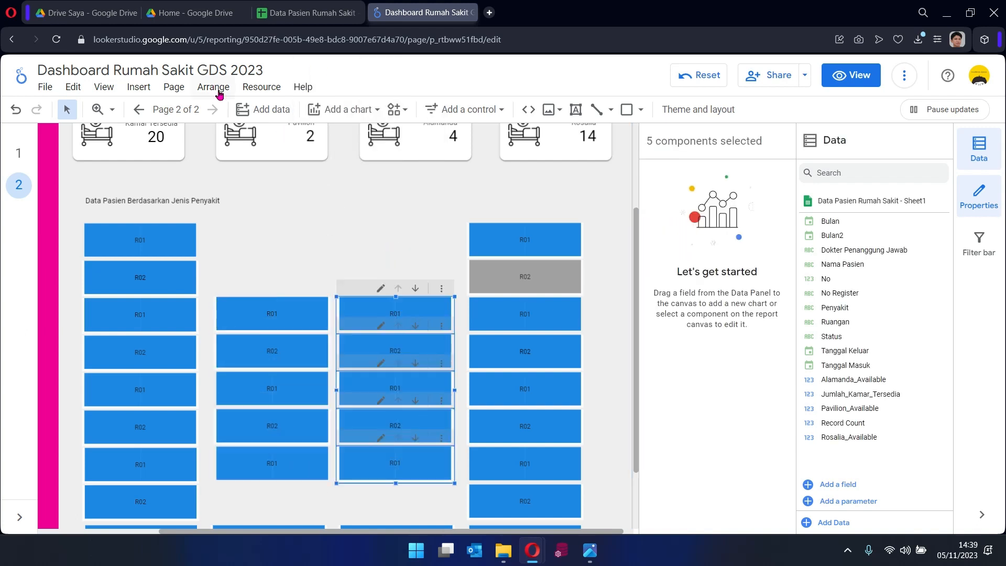
pyautogui.click(213, 87)
pyautogui.moveTo(249, 162)
pyautogui.click(382, 213)
pyautogui.hotkey('ctrl', 'f')
pyautogui.press('Escape')
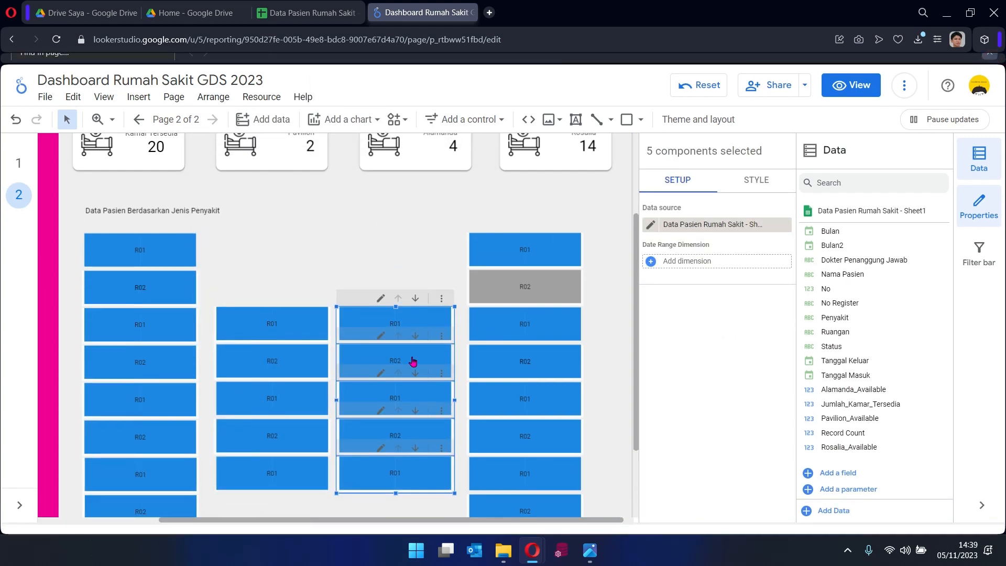
pyautogui.rightClick(369, 335)
pyautogui.click(393, 265)
# Select both grouped middle columns and align them vertically to the bottom.
pyautogui.keyDown('shift'); pyautogui.click(272, 366); pyautogui.keyUp('shift')
pyautogui.click(213, 87)
pyautogui.moveTo(244, 153)
pyautogui.moveTo(272, 184)
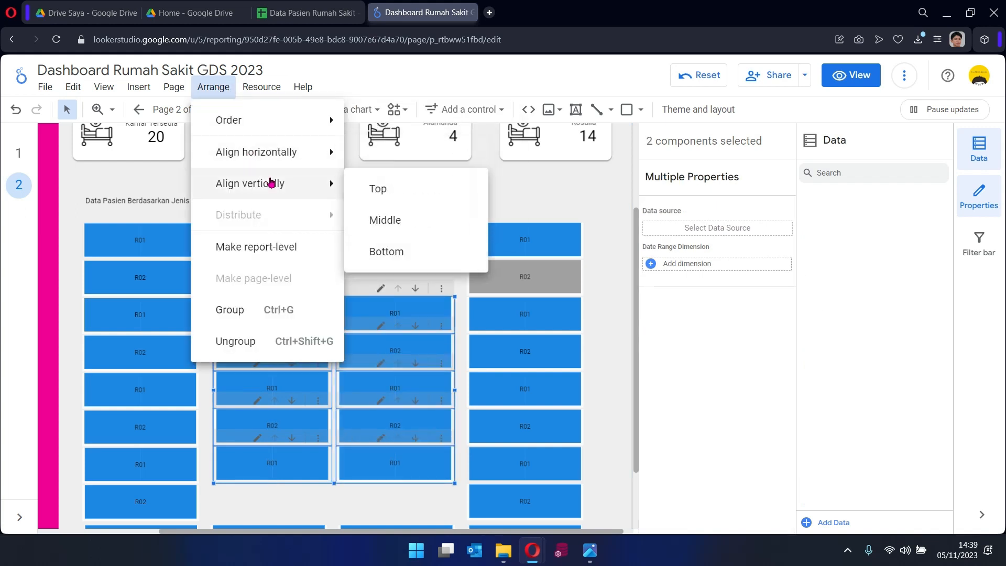
pyautogui.click(400, 259)
pyautogui.click(614, 280)
# Select the four R02 tiles of the bottom row and distribute them horizontally.
pyautogui.scroll(-3, 621, 279)
pyautogui.click(501, 463)
pyautogui.keyDown('shift'); pyautogui.click(411, 451); pyautogui.keyUp('shift')
pyautogui.keyDown('shift'); pyautogui.click(315, 455); pyautogui.keyUp('shift')
pyautogui.keyDown('shift'); pyautogui.click(159, 456); pyautogui.keyUp('shift')
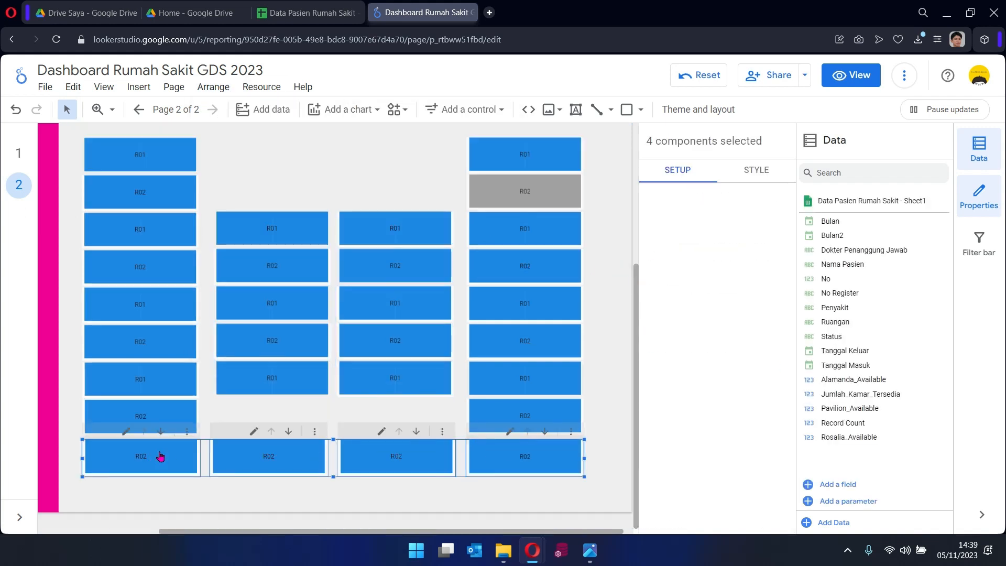
pyautogui.click(213, 87)
pyautogui.moveTo(263, 218)
pyautogui.click(356, 219)
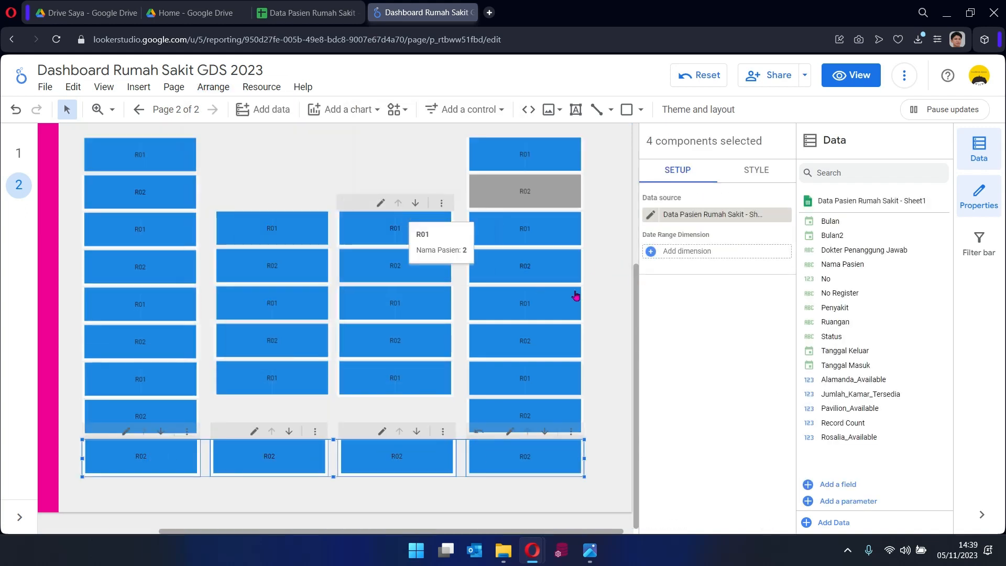
pyautogui.click(607, 294)
# Open the report's filter management and duplicate the R01 filter several times.
pyautogui.scroll(5, 385, 253)
pyautogui.click(262, 86)
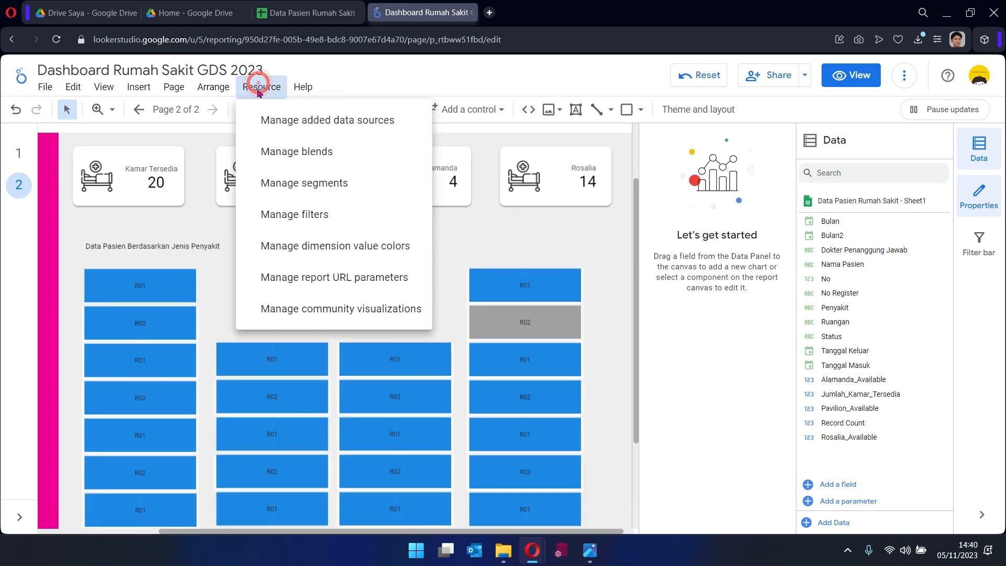
pyautogui.click(293, 214)
pyautogui.click(786, 298)
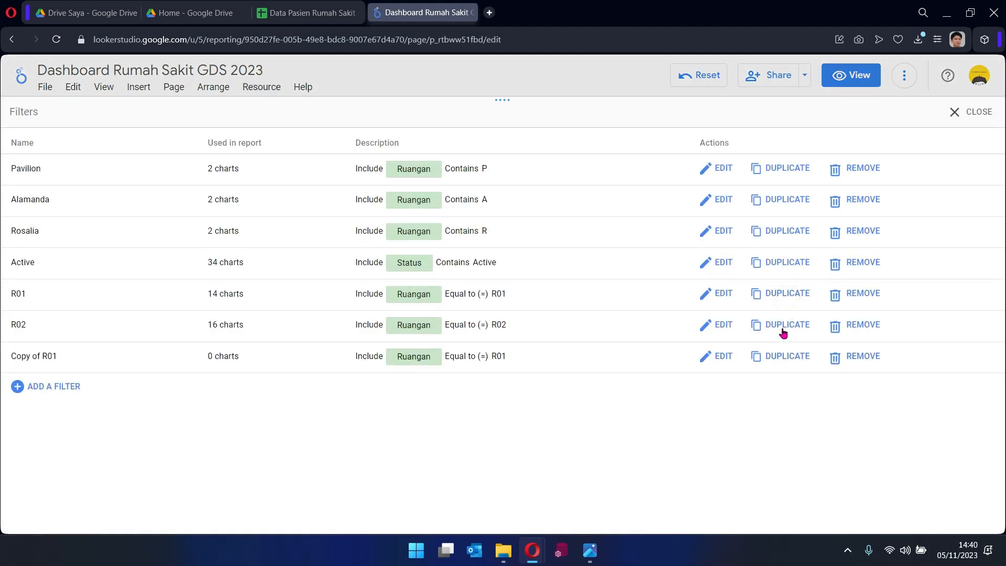
pyautogui.doubleClick(785, 296)
pyautogui.doubleClick(785, 296)
pyautogui.click(784, 296)
# Check the room layout in the mockup image and the patient data spreadsheet, then return to the report's filters.
pyautogui.click(581, 554)
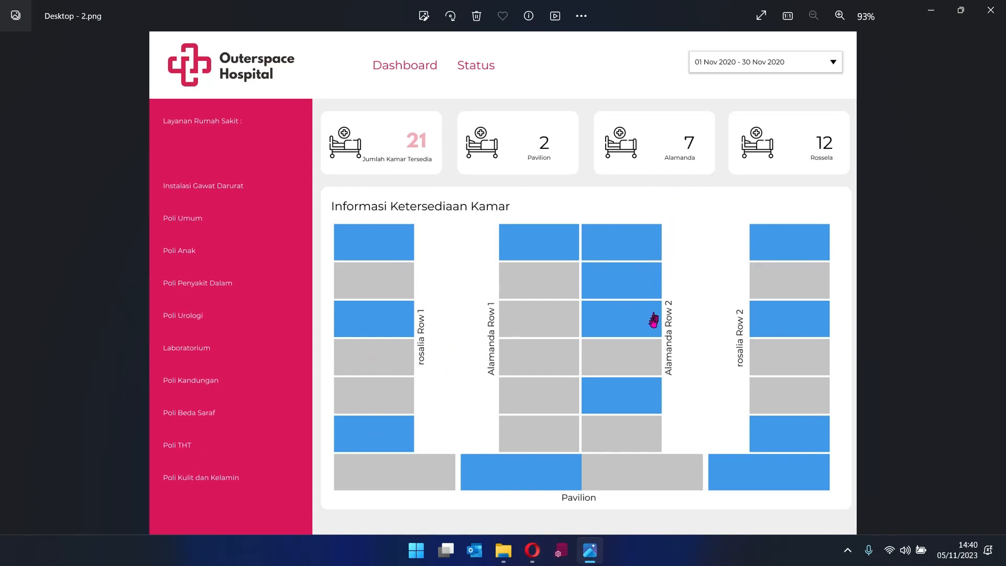
pyautogui.click(936, 17)
pyautogui.click(309, 13)
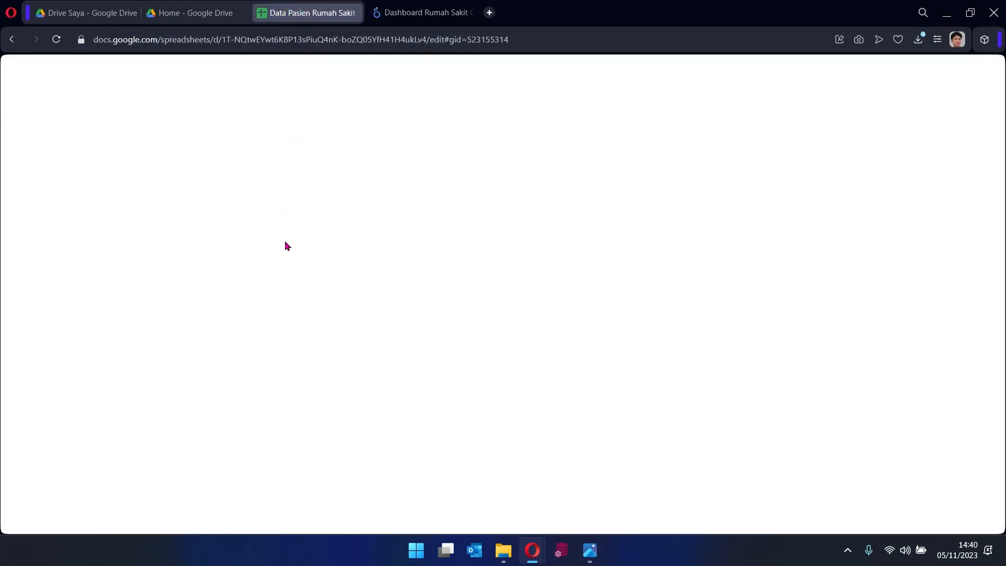
pyautogui.click(213, 518)
pyautogui.click(399, 12)
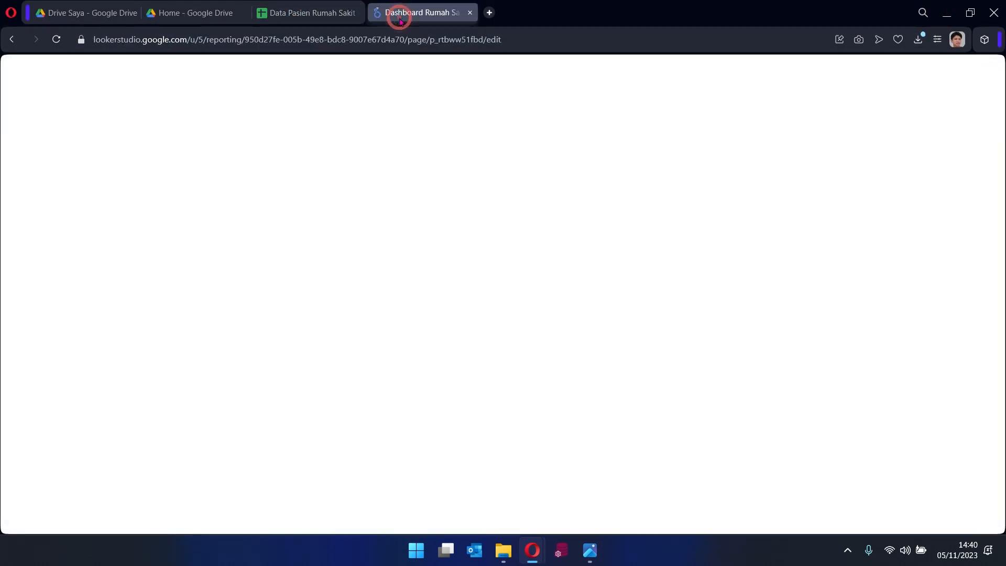
# Rename the first copy of the R01 filter to R02, set its Ruangan condition to R02 and save it.
pyautogui.click(716, 354)
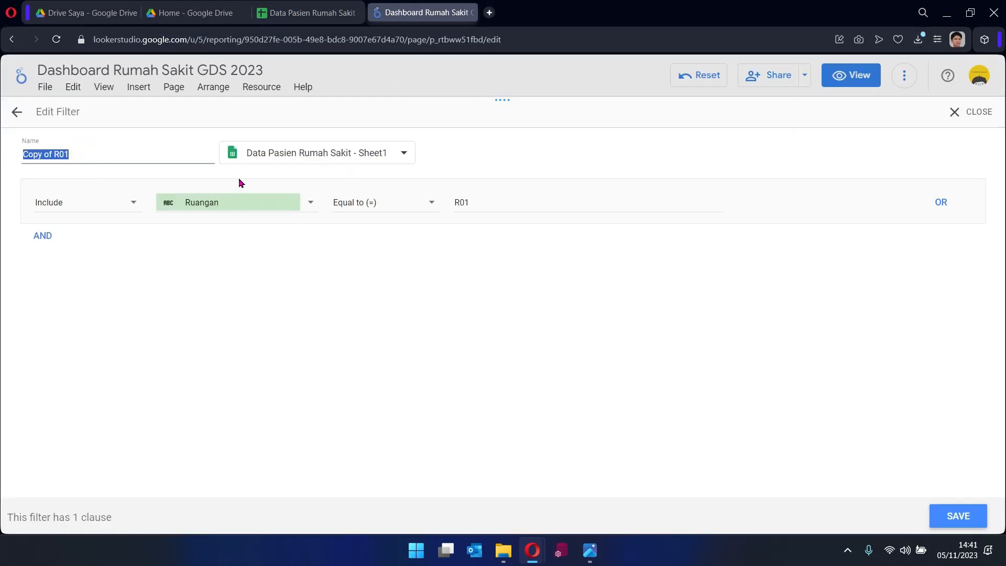
pyautogui.write('R02')
pyautogui.doubleClick(523, 212)
pyautogui.write('R02')
pyautogui.click(958, 516)
# Set the Ruangan condition of the next R01 filter copy to R04, update its name to match and save it.
pyautogui.click(262, 87)
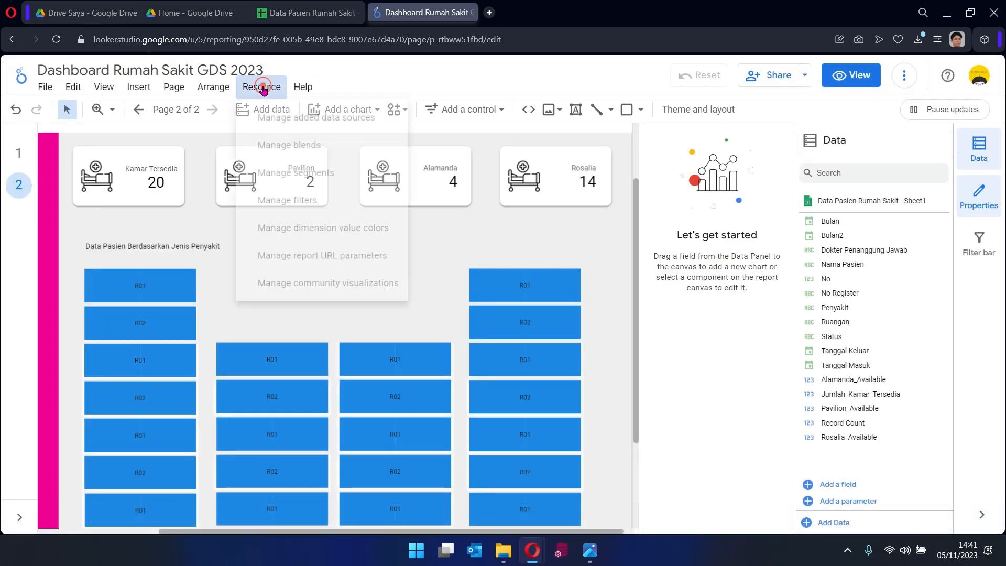
pyautogui.click(287, 200)
pyautogui.click(718, 389)
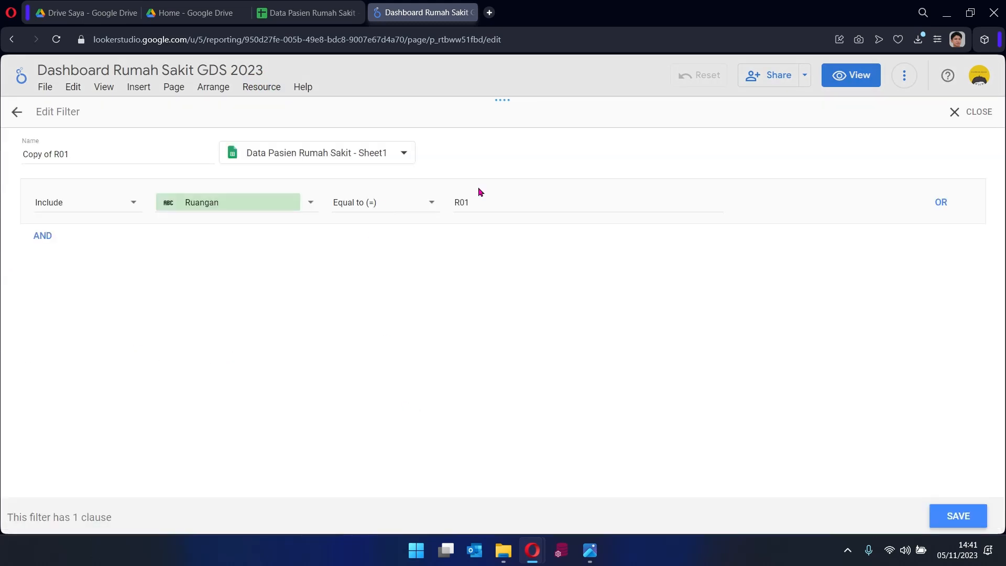
pyautogui.tripleClick(140, 152)
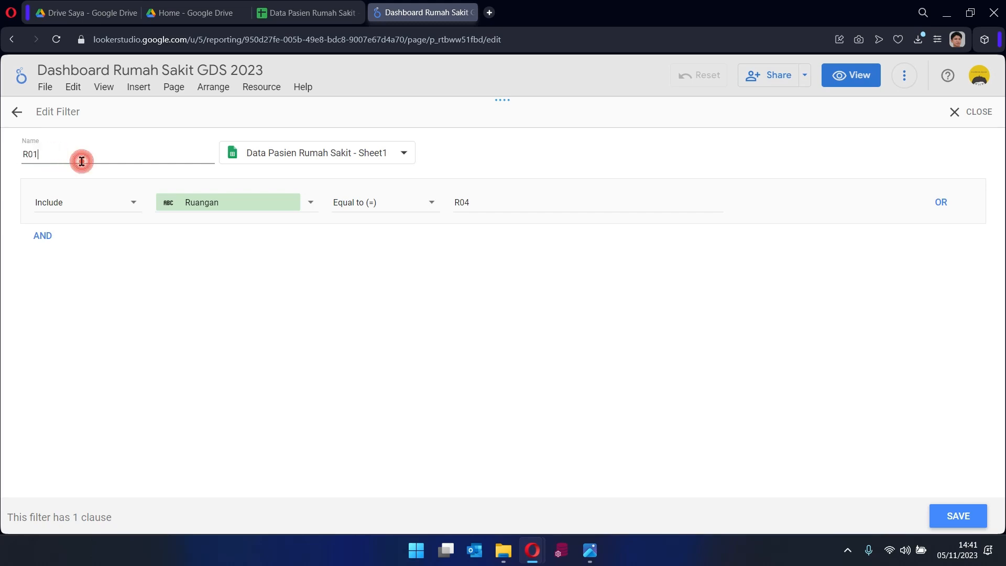
pyautogui.click(961, 519)
# Rename the next copy of the R01 filter to R05, set its Ruangan condition to R05 and save it.
pyautogui.click(262, 86)
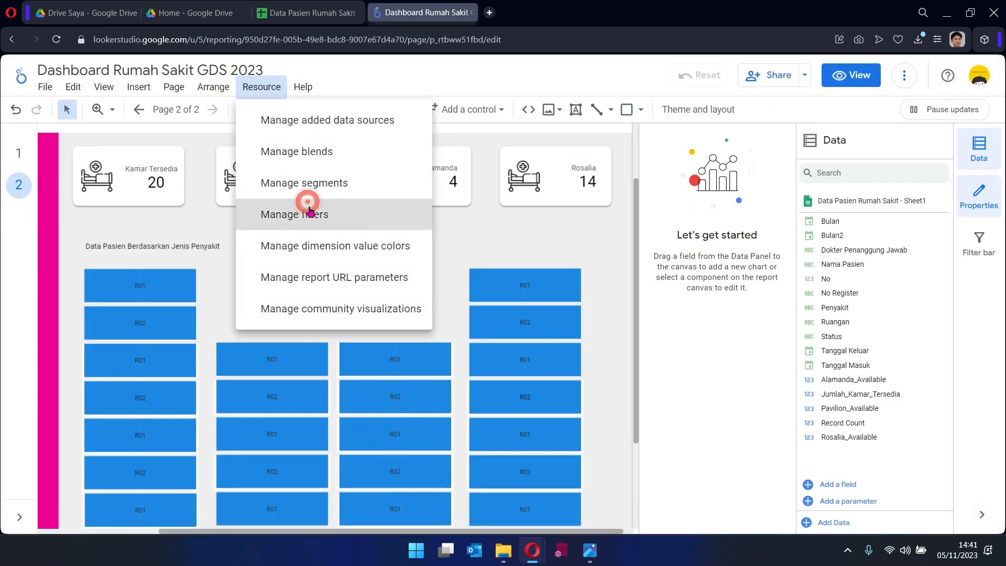
pyautogui.click(308, 210)
pyautogui.click(314, 430)
pyautogui.moveTo(54, 153); pyautogui.dragTo(1, 154)
pyautogui.press('BackSpace')
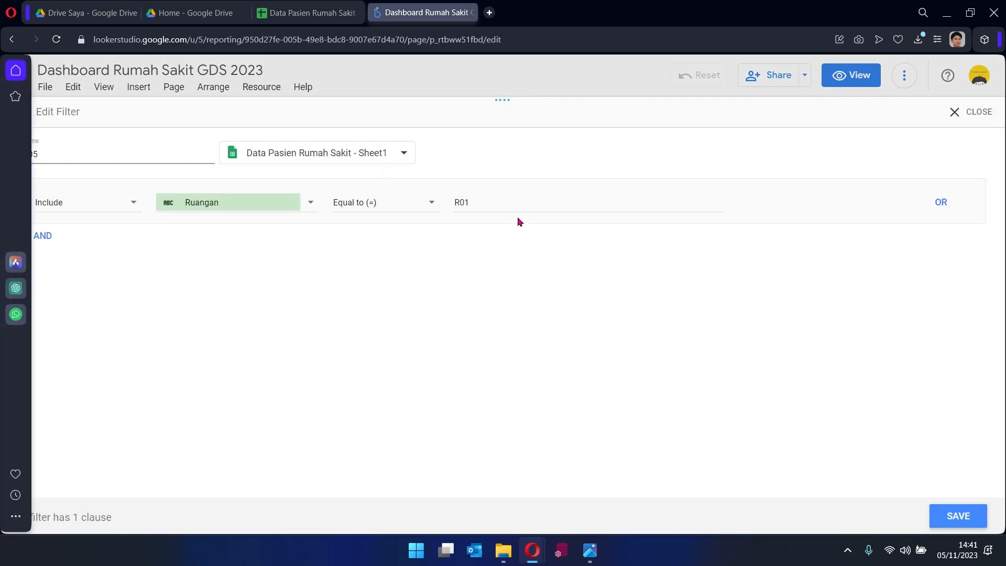
pyautogui.click(518, 205)
pyautogui.press('BackSpace')
pyautogui.write('5')
pyautogui.click(958, 516)
# Edit the next R01 filter copy so its name and its Ruangan condition are both R06, and save it.
pyautogui.click(262, 87)
pyautogui.click(303, 213)
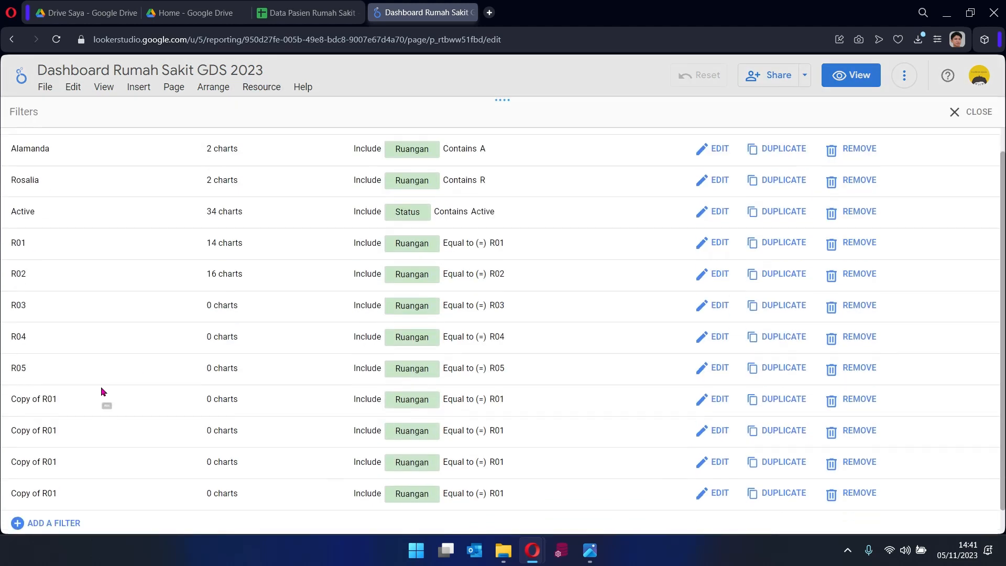
pyautogui.click(101, 392)
pyautogui.click(116, 152)
pyautogui.press('BackSpace')
pyautogui.write('6')
pyautogui.moveTo(55, 154); pyautogui.dragTo(1, 152)
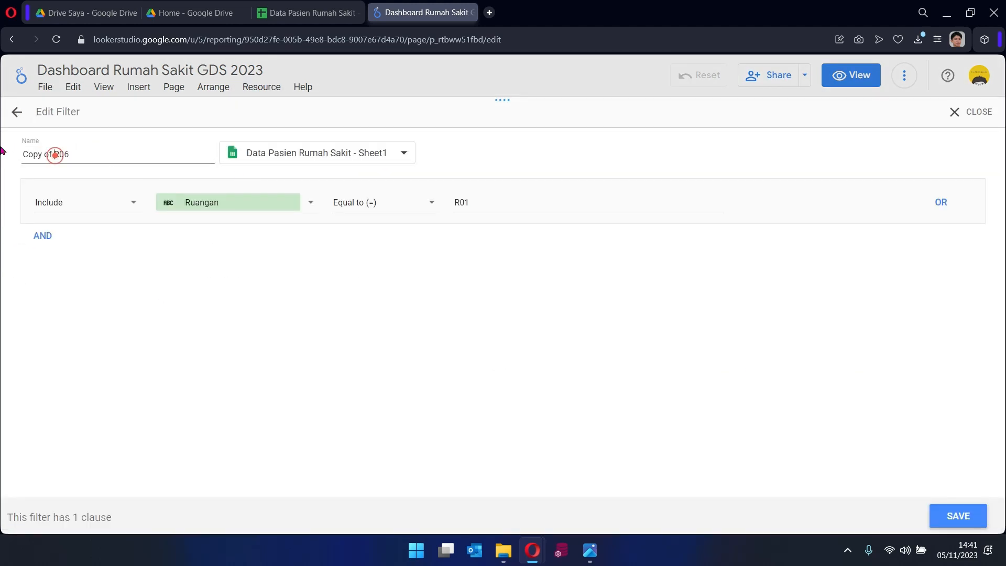
pyautogui.press('BackSpace')
pyautogui.click(488, 196)
pyautogui.press('BackSpace')
pyautogui.write('6')
pyautogui.click(958, 516)
# Turn the next R01 filter copy into R07 by updating its name and Ruangan condition, and save it.
pyautogui.click(262, 87)
pyautogui.click(303, 213)
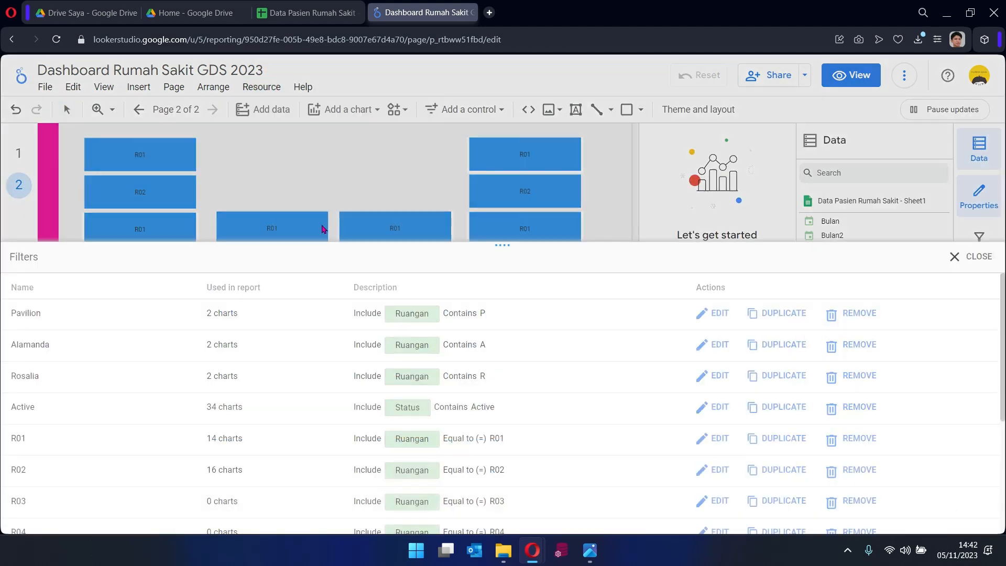
pyautogui.click(698, 435)
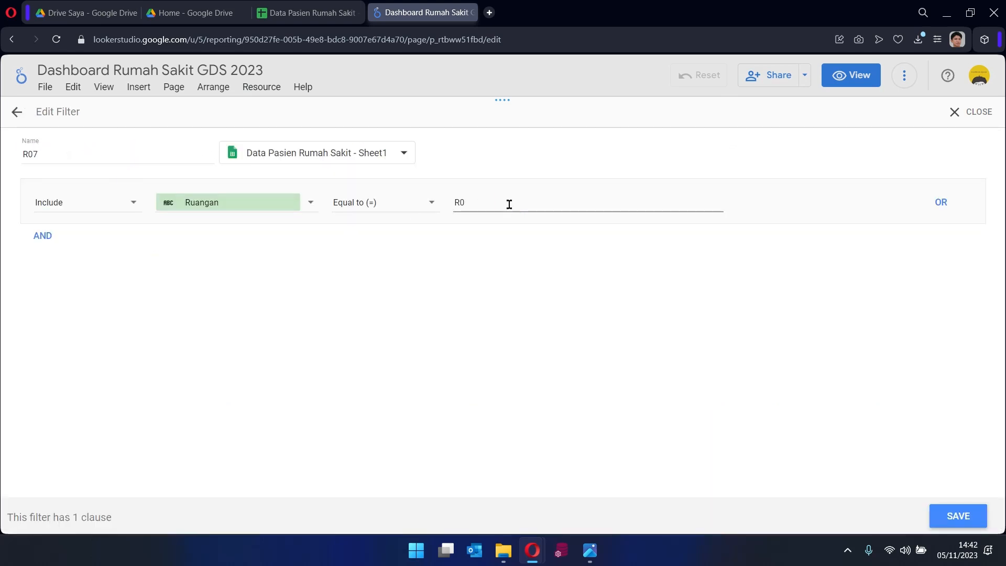
pyautogui.click(958, 516)
# Turn the next R01 filter copy into R08 by updating its name and Ruangan condition, and save it.
pyautogui.click(295, 214)
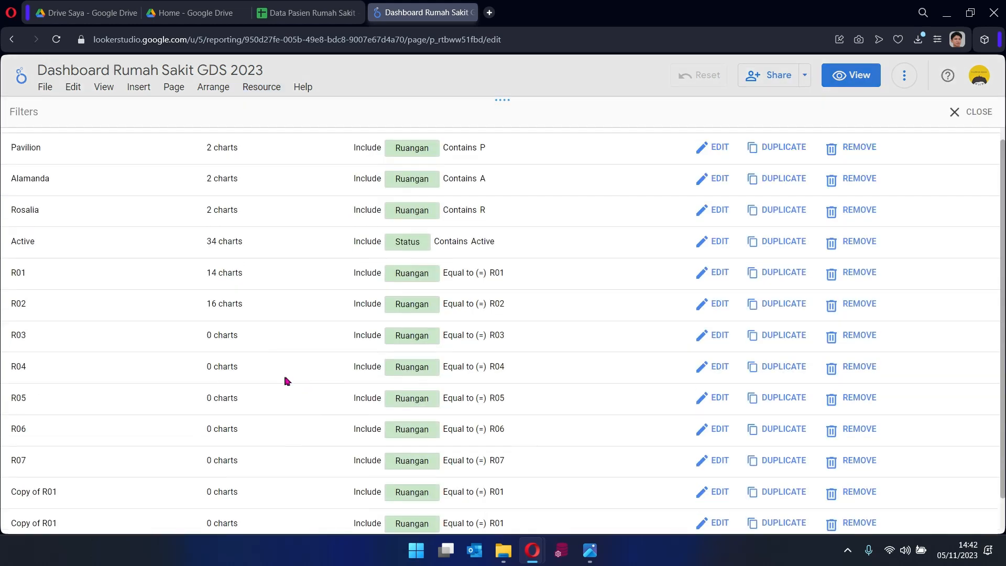
pyautogui.click(690, 469)
pyautogui.write('R08')
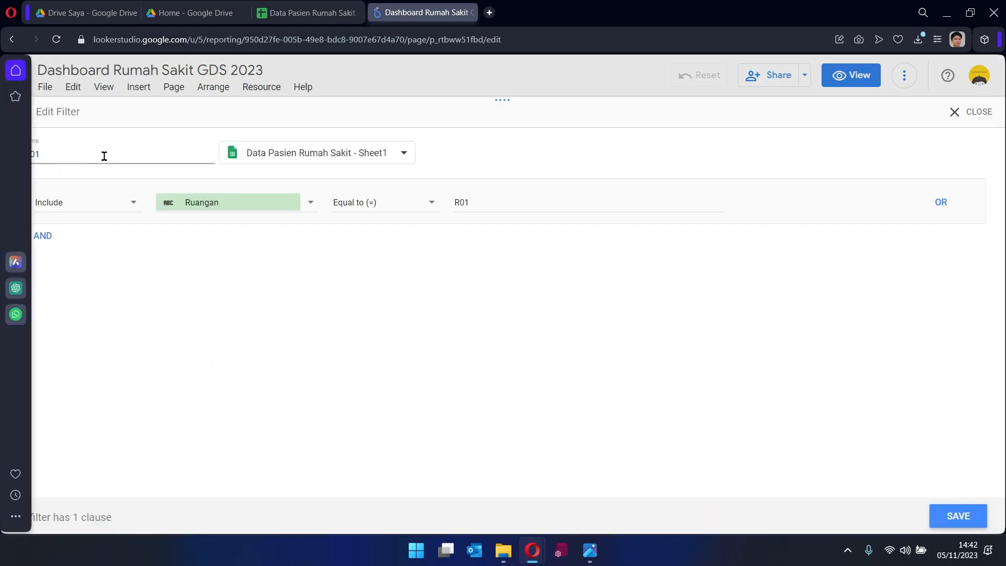
pyautogui.click(931, 508)
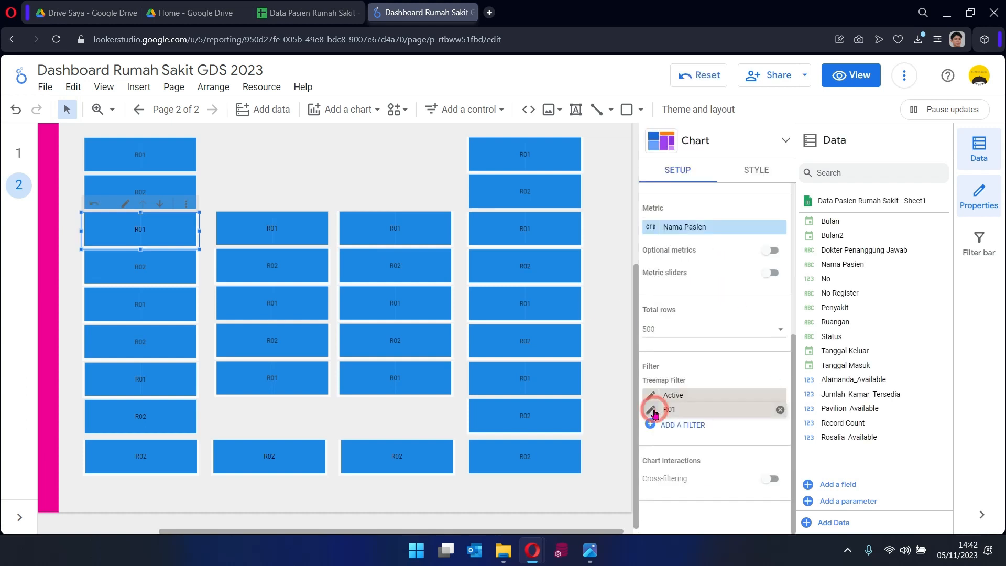
# Change the room filter of the first column's third tile to R03 and that of its fourth tile to R04.
pyautogui.click(652, 411)
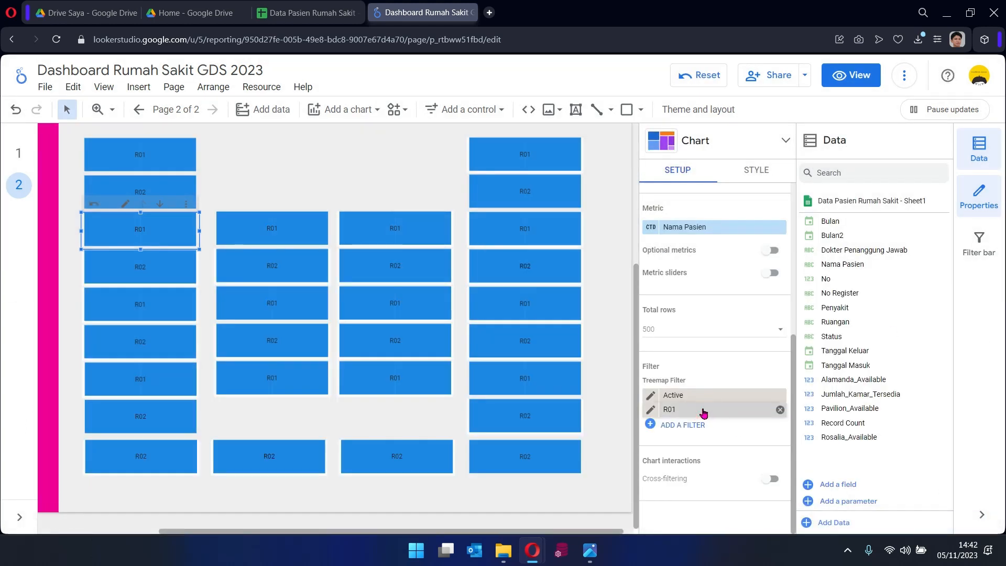
pyautogui.click(705, 411)
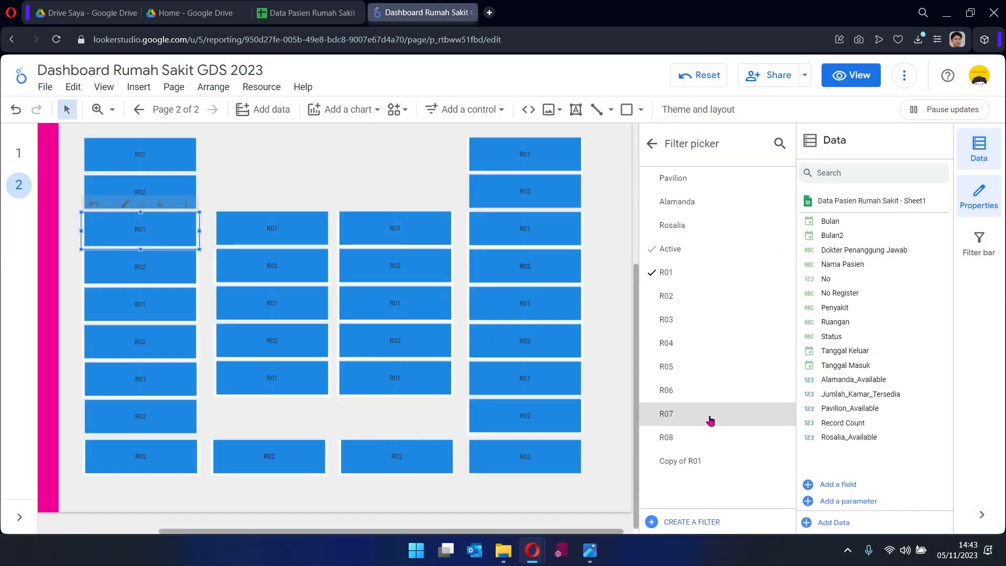
pyautogui.click(706, 330)
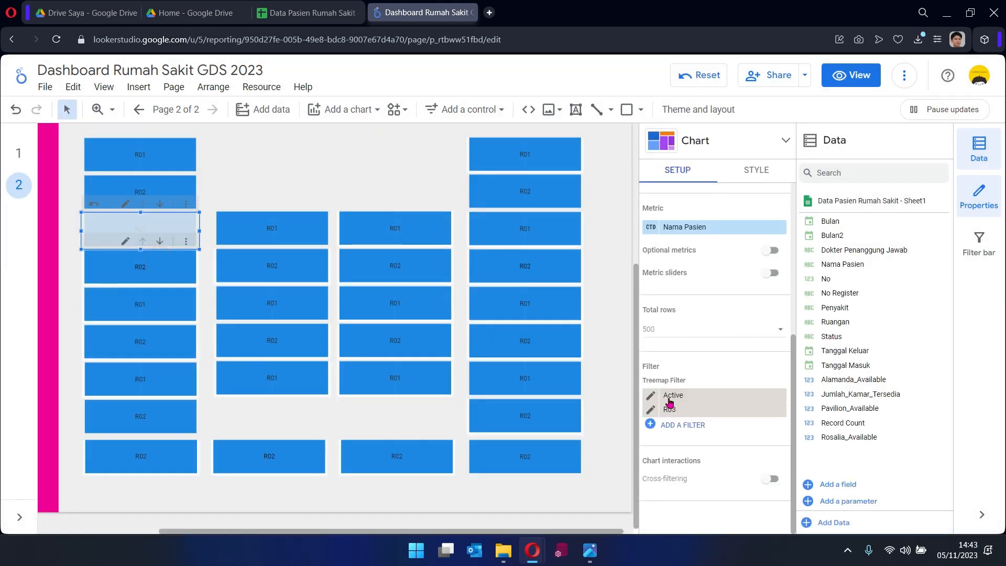
pyautogui.click(157, 272)
pyautogui.scroll(-5, 731, 411)
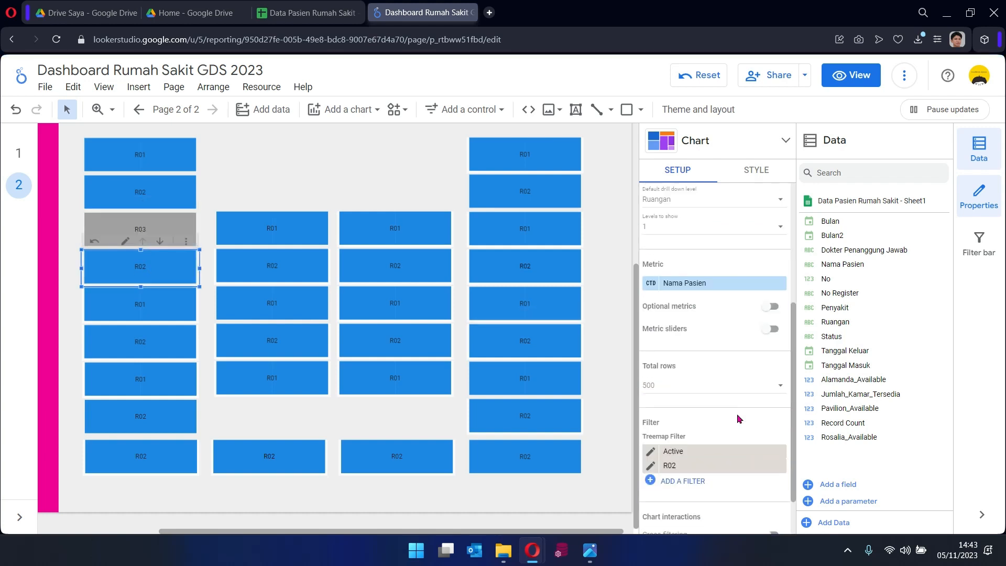
pyautogui.click(729, 411)
pyautogui.click(691, 348)
# Change the room filter of the first column's fifth tile to R05 and that of its sixth tile to R06.
pyautogui.click(168, 312)
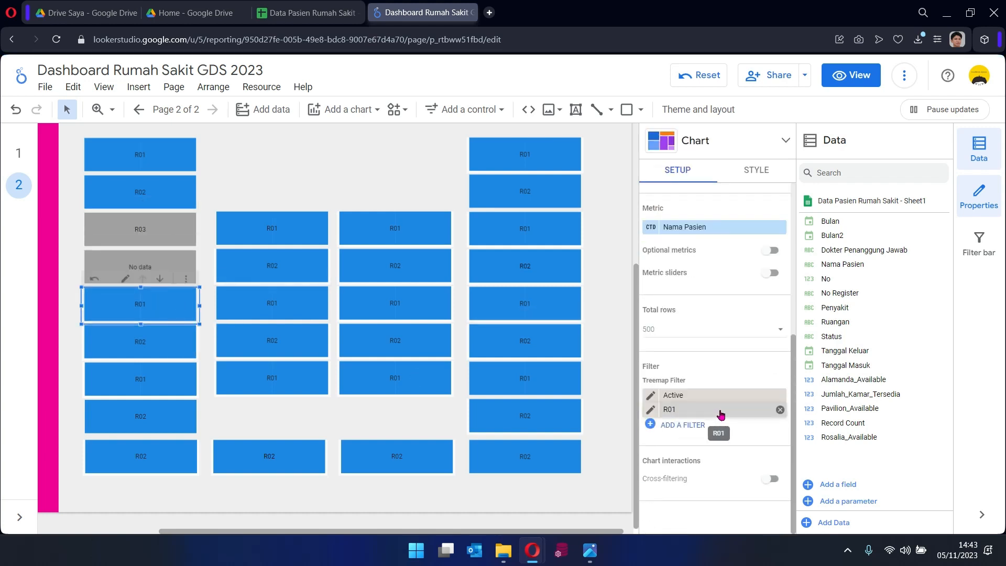
pyautogui.click(719, 411)
pyautogui.click(719, 376)
pyautogui.click(175, 339)
pyautogui.click(719, 414)
pyautogui.click(703, 390)
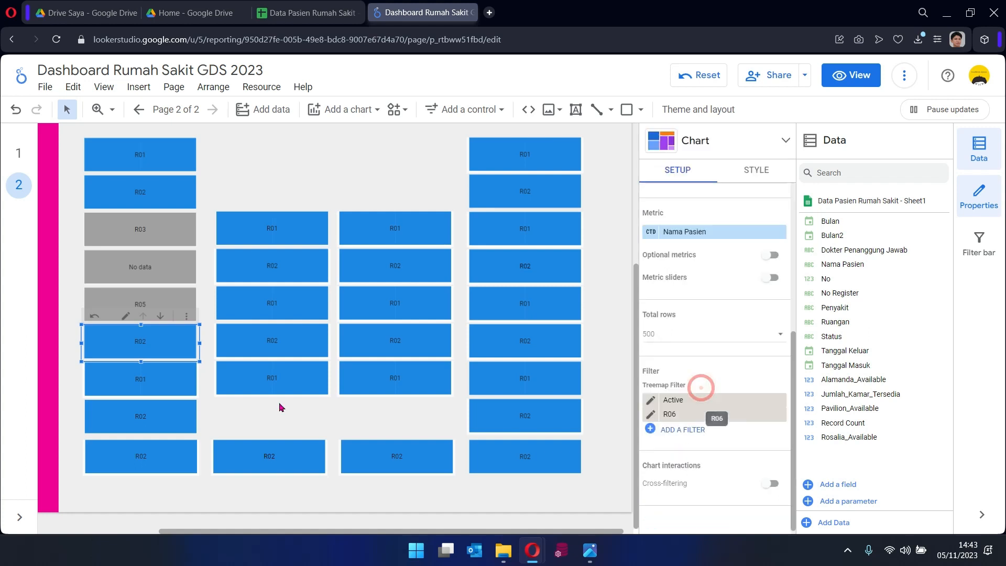
# Change the room filter of the first column's seventh tile to R07 and that of its eighth tile to R08.
pyautogui.click(164, 386)
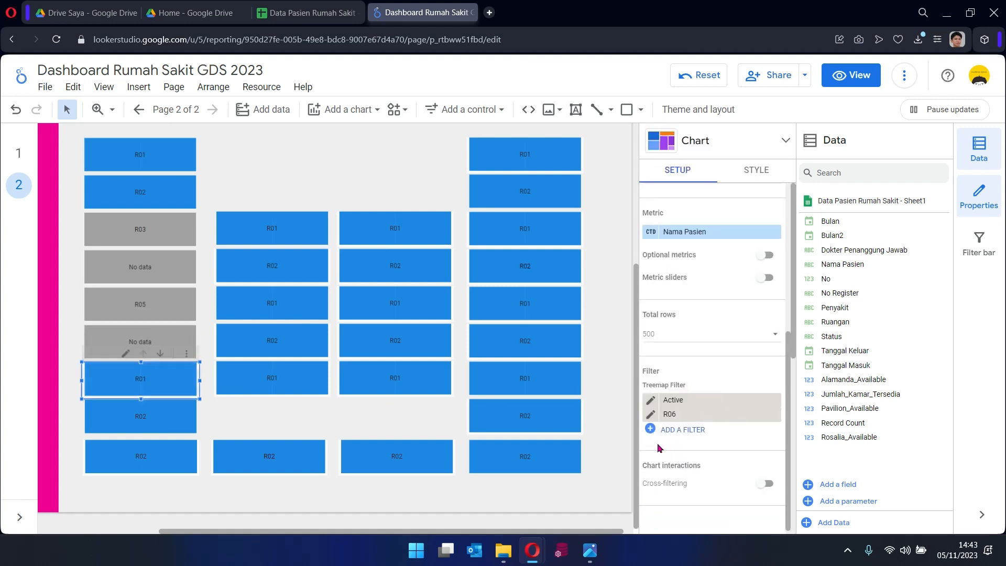
pyautogui.click(729, 415)
pyautogui.click(728, 414)
pyautogui.click(180, 421)
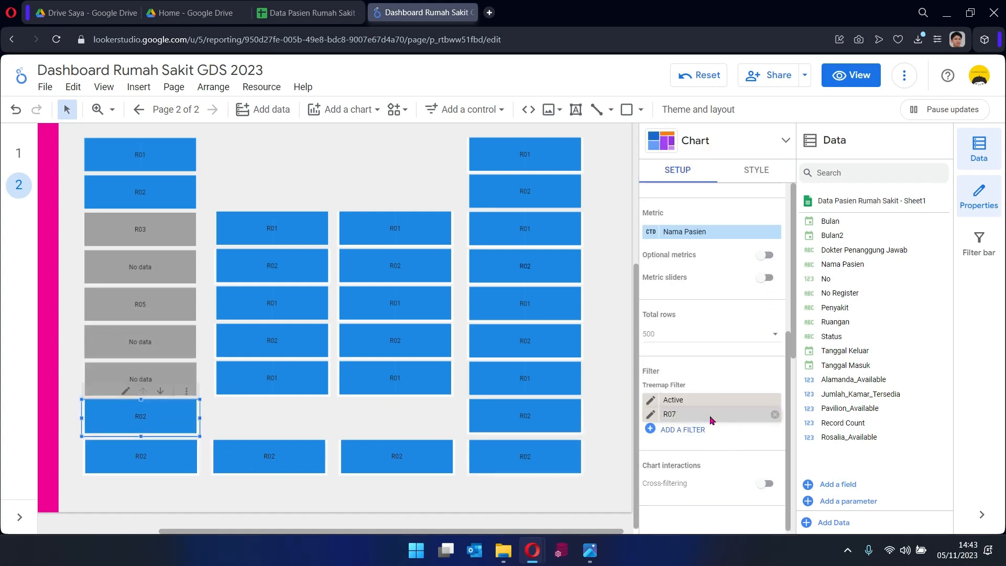
pyautogui.click(716, 414)
pyautogui.click(713, 444)
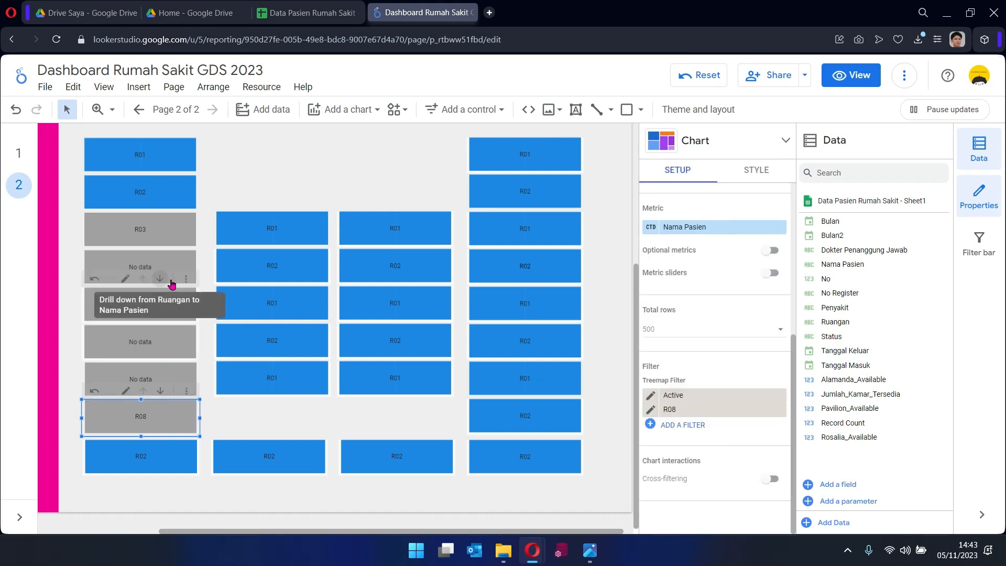
# Refresh the grey R05, R08 and R03 tiles in the first column so they are drawn in blue.
pyautogui.click(148, 299)
pyautogui.click(161, 279)
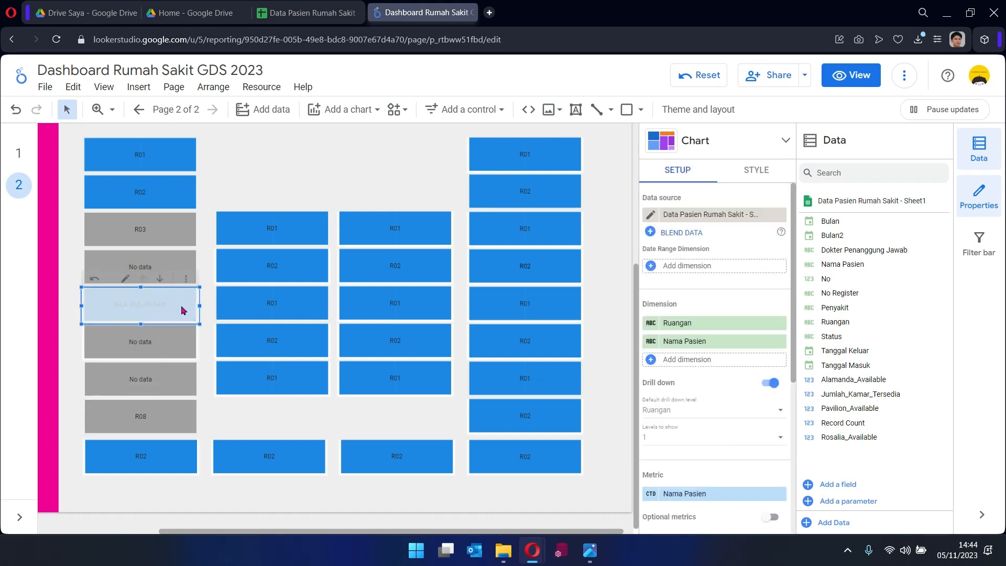
pyautogui.click(172, 416)
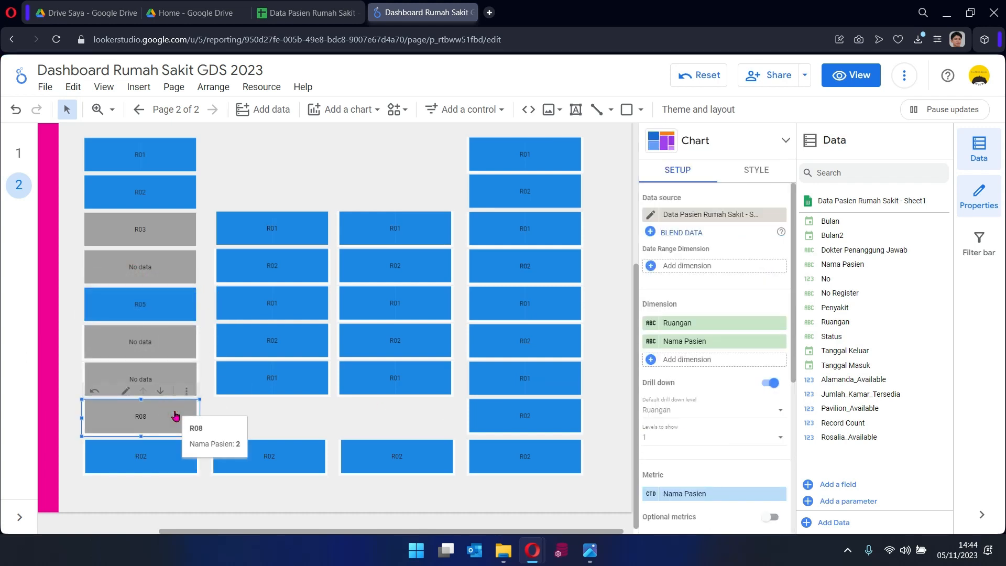
pyautogui.scroll(-5, 781, 414)
pyautogui.scroll(5, 781, 414)
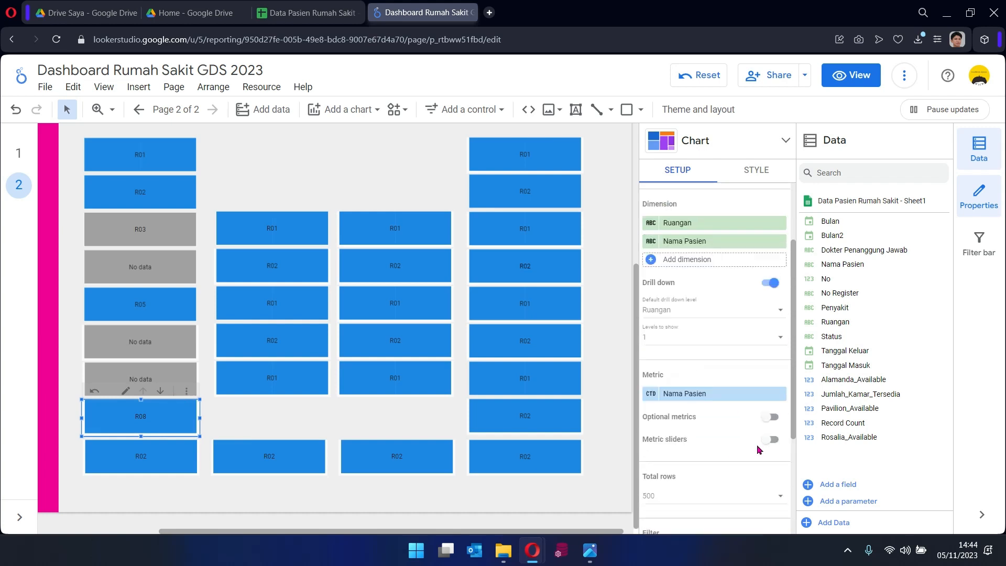
pyautogui.click(172, 229)
# Rename the last copy of the R01 filter to R09, set its Ruangan condition to R09 and save it.
pyautogui.click(521, 156)
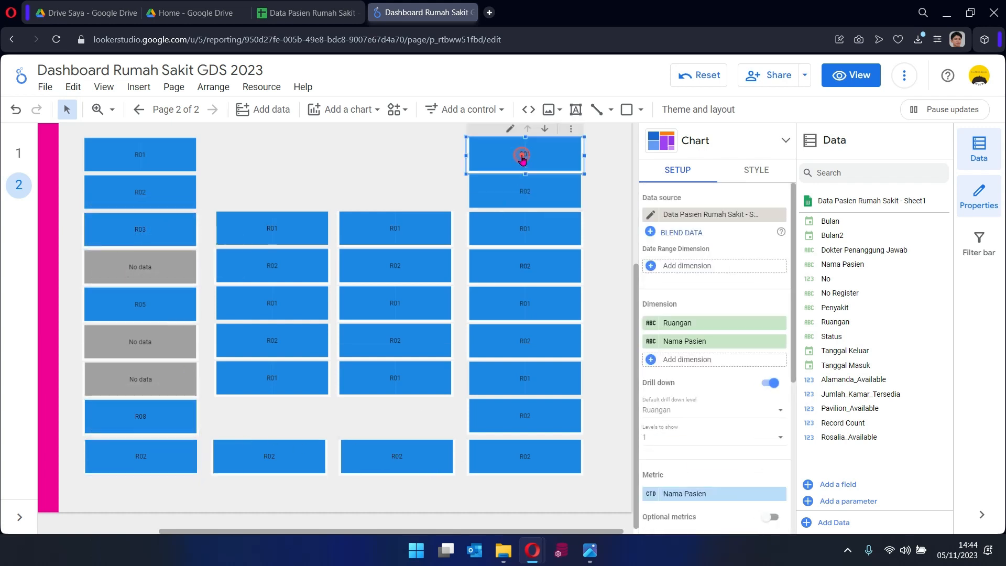
pyautogui.scroll(-5, 732, 456)
pyautogui.click(262, 87)
pyautogui.click(298, 209)
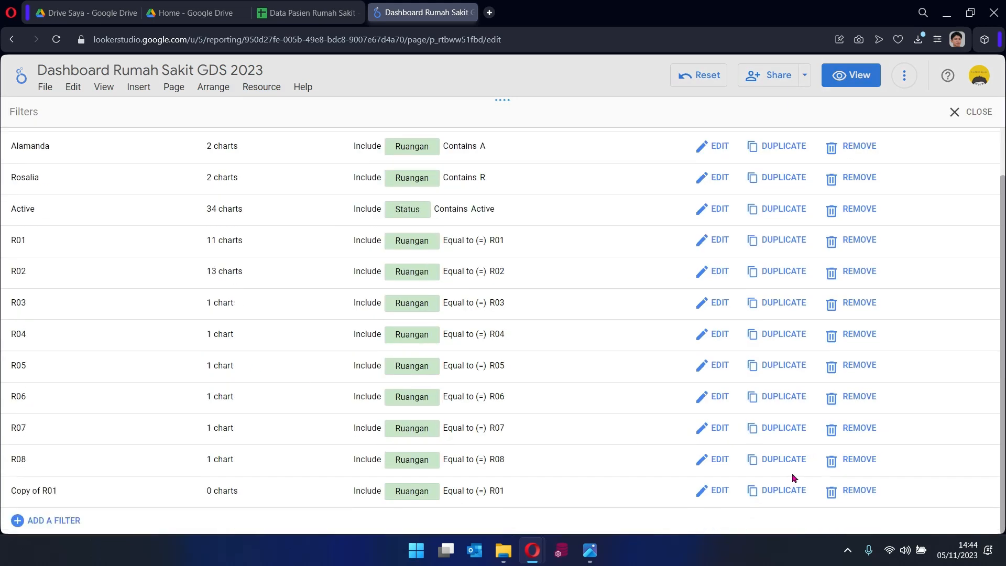
pyautogui.click(703, 490)
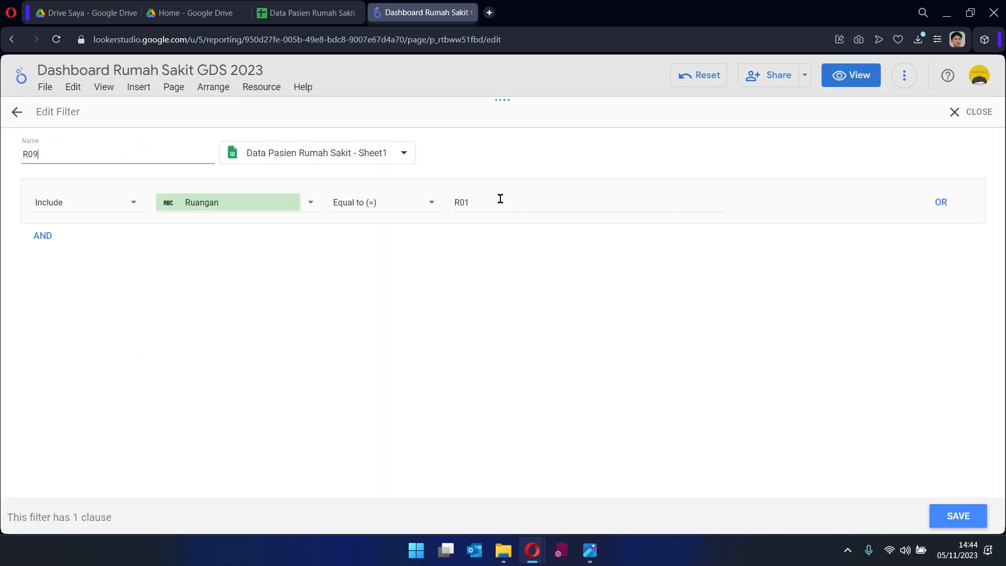
pyautogui.click(958, 516)
# Open the report's filter management and make ten copies of the R09 filter.
pyautogui.click(261, 87)
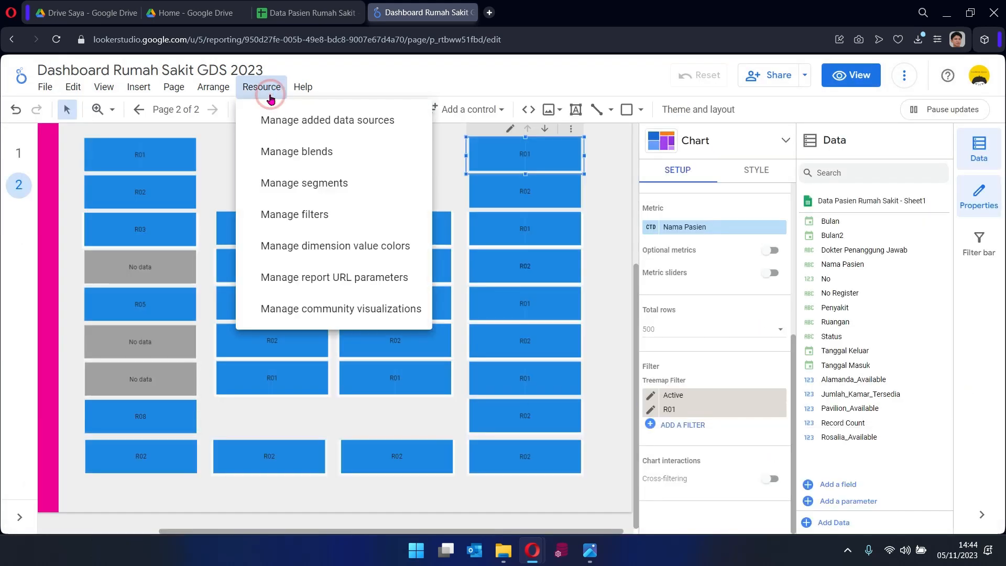
pyautogui.click(326, 210)
pyautogui.click(781, 491)
pyautogui.click(781, 491)
pyautogui.click(781, 491)
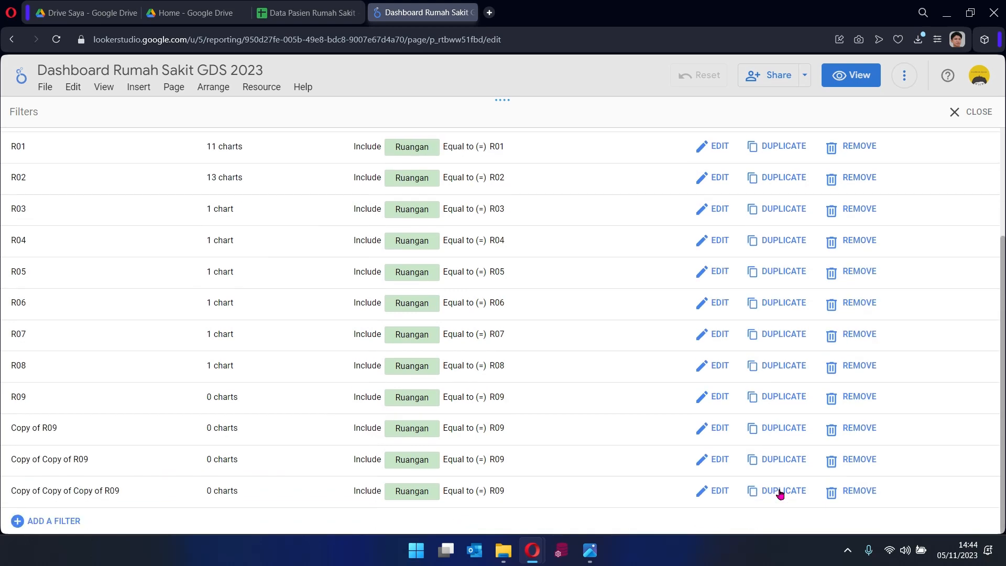
pyautogui.tripleClick(778, 399)
pyautogui.click(779, 399)
pyautogui.click(778, 399)
pyautogui.click(778, 399)
pyautogui.click(778, 399)
pyautogui.scroll(-4, 778, 399)
pyautogui.click(710, 240)
pyautogui.click(970, 114)
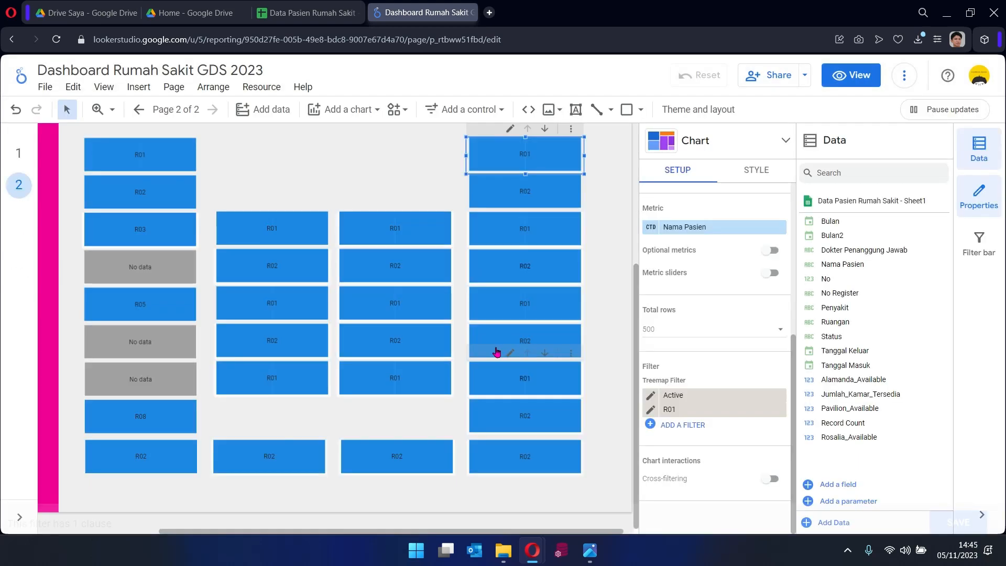
# Rename the first copy of the R09 filter to R10, set its Ruangan condition to R10 and save it.
pyautogui.click(262, 87)
pyautogui.click(292, 152)
pyautogui.scroll(-3, 507, 362)
pyautogui.click(712, 313)
pyautogui.click(55, 155)
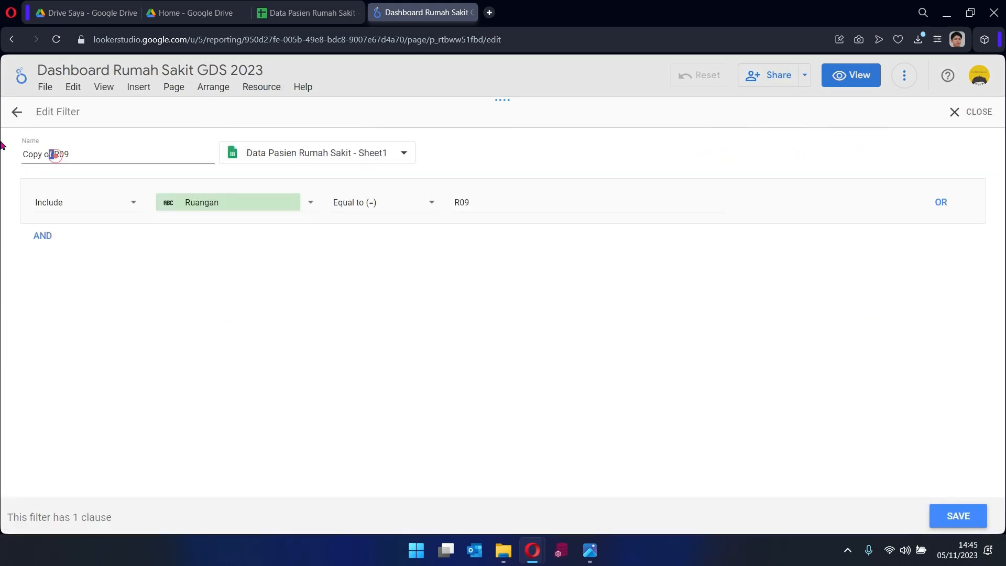
pyautogui.hotkey('ctrl', 'a')
pyautogui.write('R0')
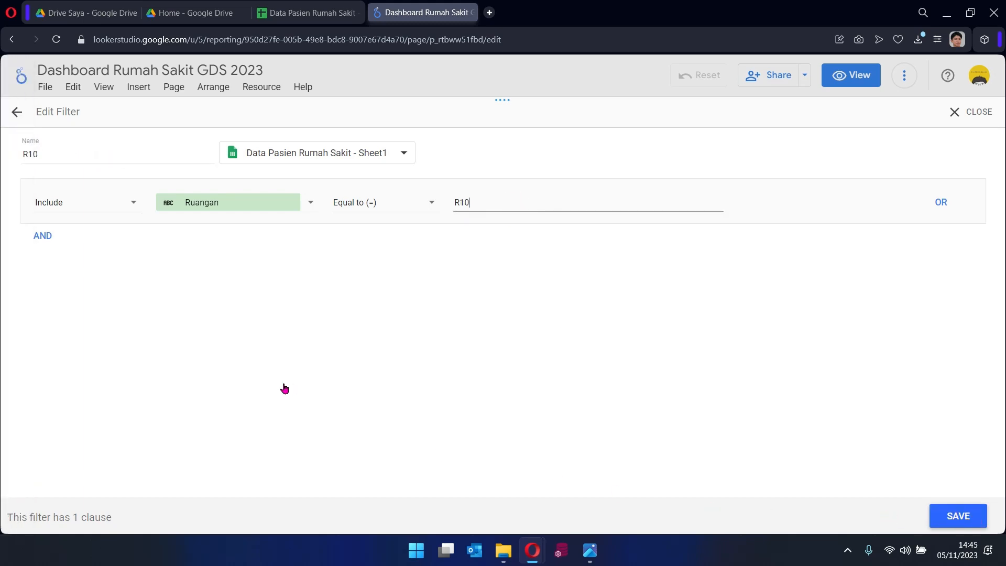
pyautogui.click(959, 516)
# Rename the "Copy of Copy of R09" filter to R11, set its Ruangan condition to R11 and save it.
pyautogui.click(262, 86)
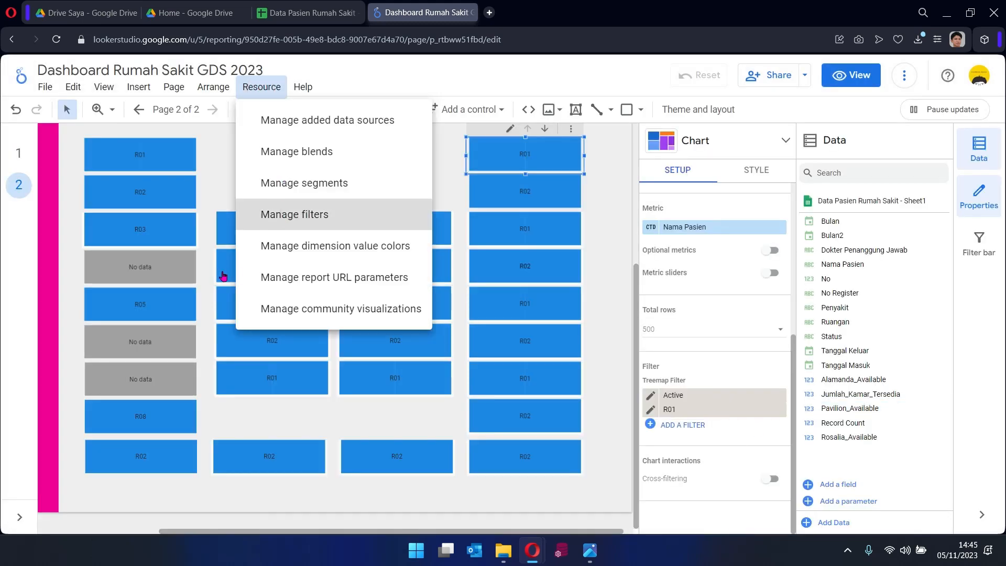
pyautogui.click(292, 215)
pyautogui.scroll(-5, 384, 345)
pyautogui.click(575, 342)
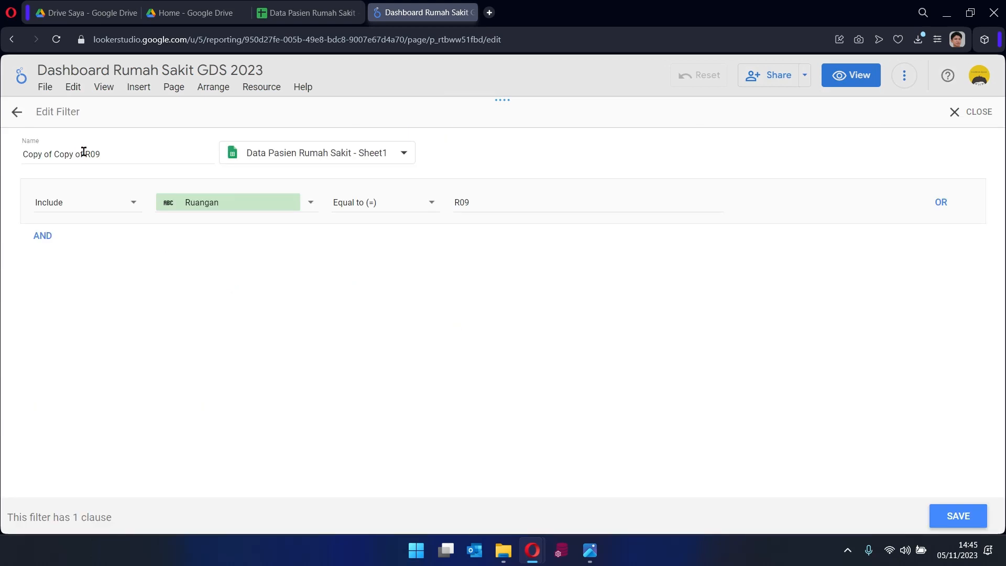
pyautogui.click(959, 516)
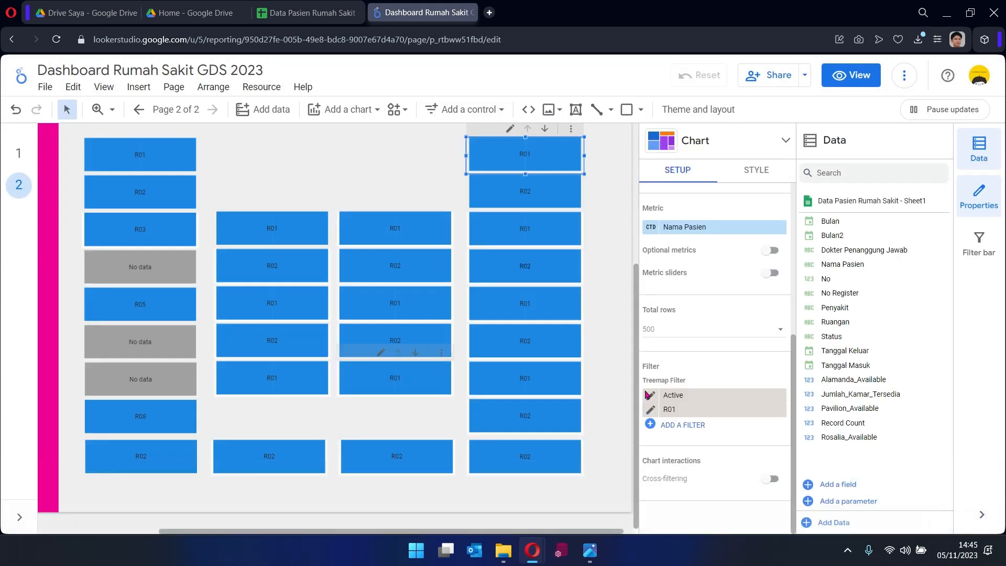
# Rename the "Copy of Copy of Copy of R09" filter to R12, set its Ruangan condition to R12 and save it.
pyautogui.click(262, 86)
pyautogui.click(283, 214)
pyautogui.scroll(-4, 256, 331)
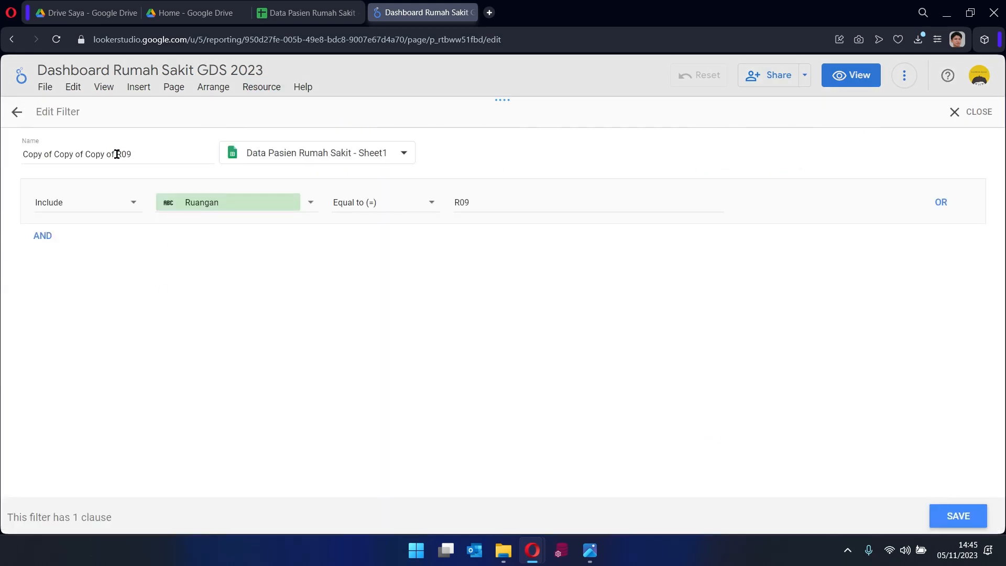
pyautogui.click(961, 511)
# Edit the next copy of the R09 filter so its name and its Ruangan condition are both R13, and save it.
pyautogui.click(261, 87)
pyautogui.click(303, 211)
pyautogui.scroll(-5, 781, 382)
pyautogui.click(722, 303)
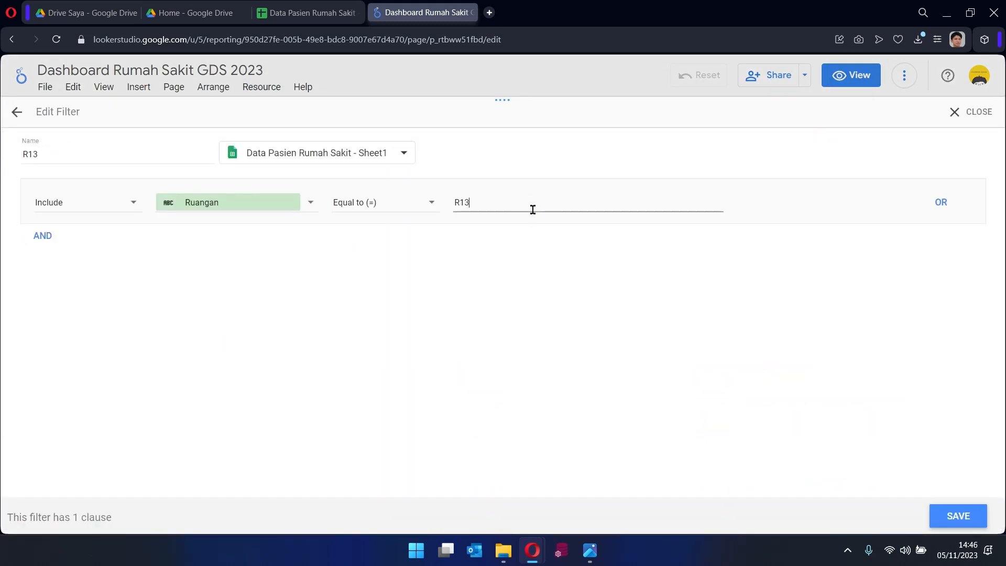
pyautogui.click(958, 515)
# Rename the first remaining "Copy of R09" filter to R14, set its Ruangan condition to R14 and save it.
pyautogui.click(261, 86)
pyautogui.click(286, 214)
pyautogui.scroll(-5, 206, 359)
pyautogui.click(716, 333)
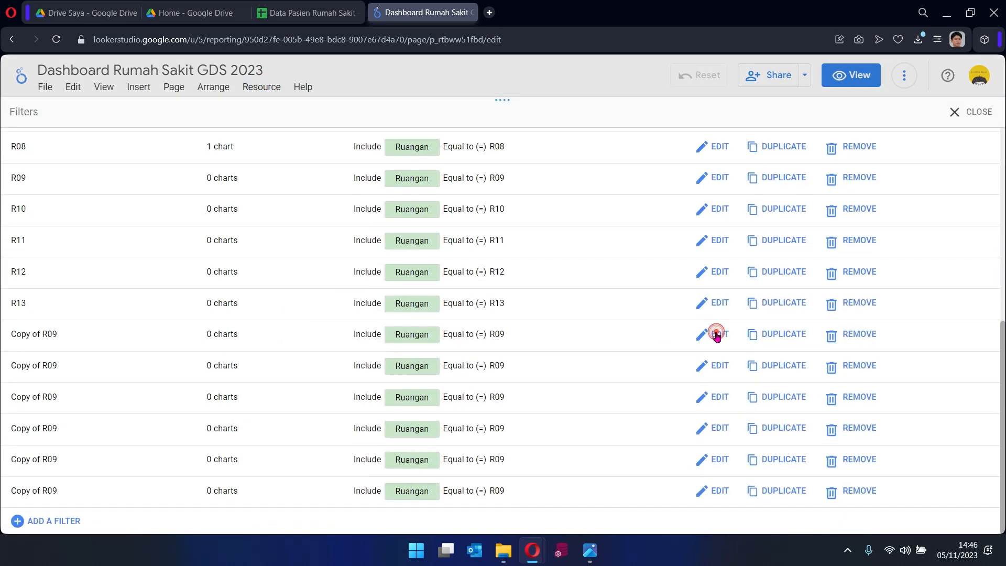
pyautogui.tripleClick(54, 153)
pyautogui.write('R0')
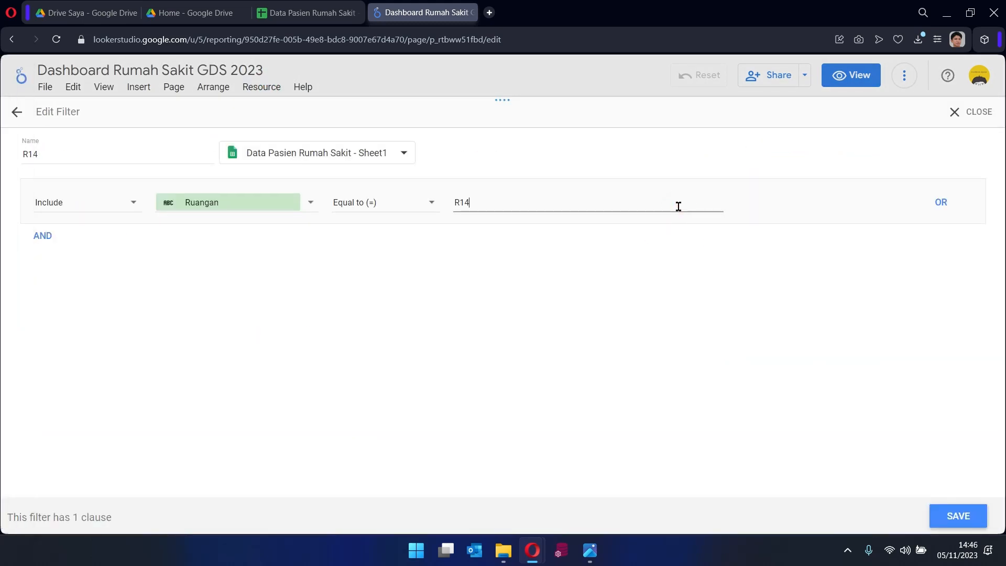
pyautogui.click(679, 206)
pyautogui.write('R14')
pyautogui.click(959, 516)
# Edit the copy of the R09 filter listed after R14 so its name and Ruangan condition are R15, and save it.
pyautogui.click(262, 86)
pyautogui.click(285, 213)
pyautogui.scroll(-5, 329, 345)
pyautogui.click(713, 365)
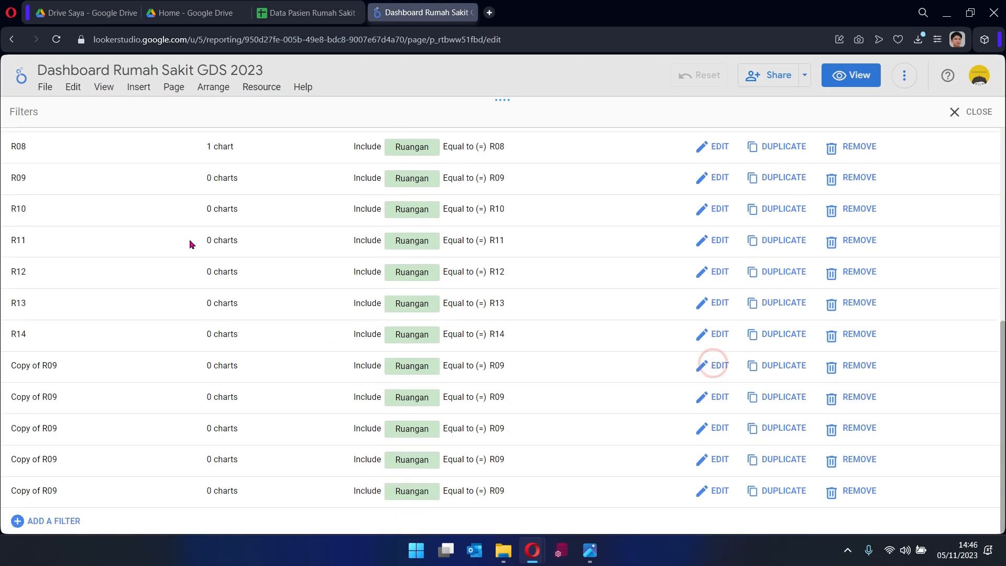
pyautogui.tripleClick(93, 156)
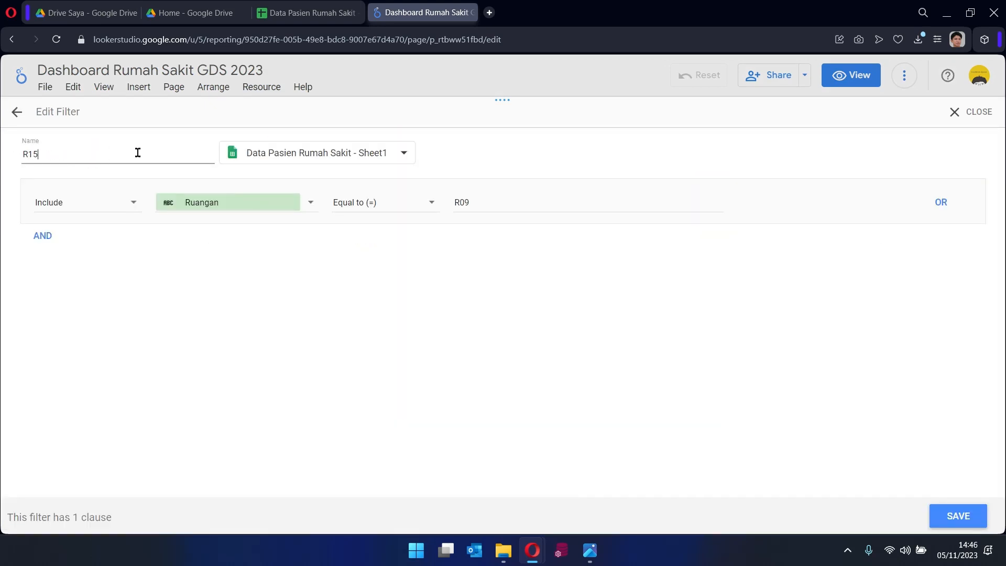
pyautogui.click(516, 201)
pyautogui.write('R15')
pyautogui.click(958, 515)
# Change the next copy of the R09 filter to the name R16 with a Ruangan condition equal to R16, and save it.
pyautogui.click(261, 87)
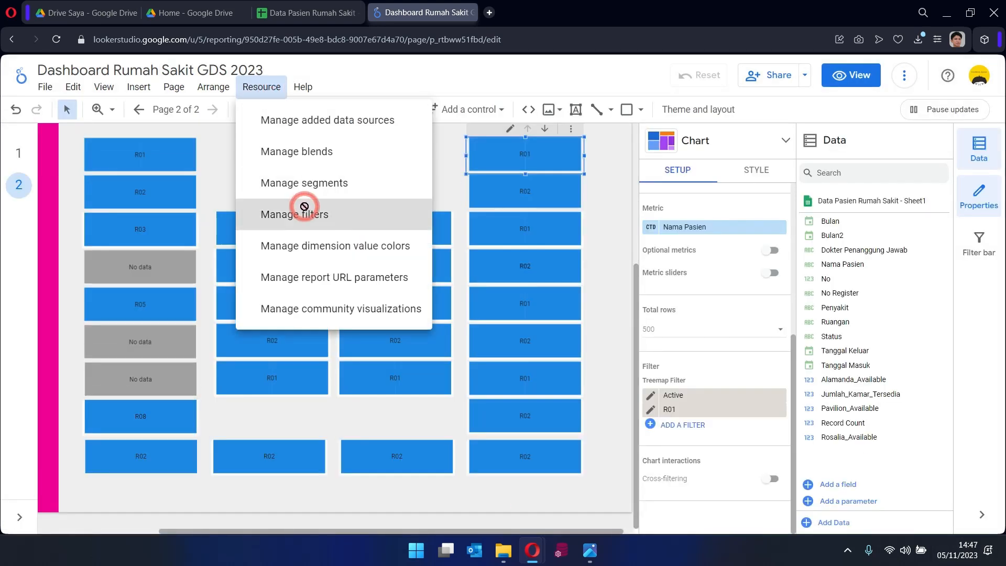
pyautogui.click(308, 208)
pyautogui.click(708, 398)
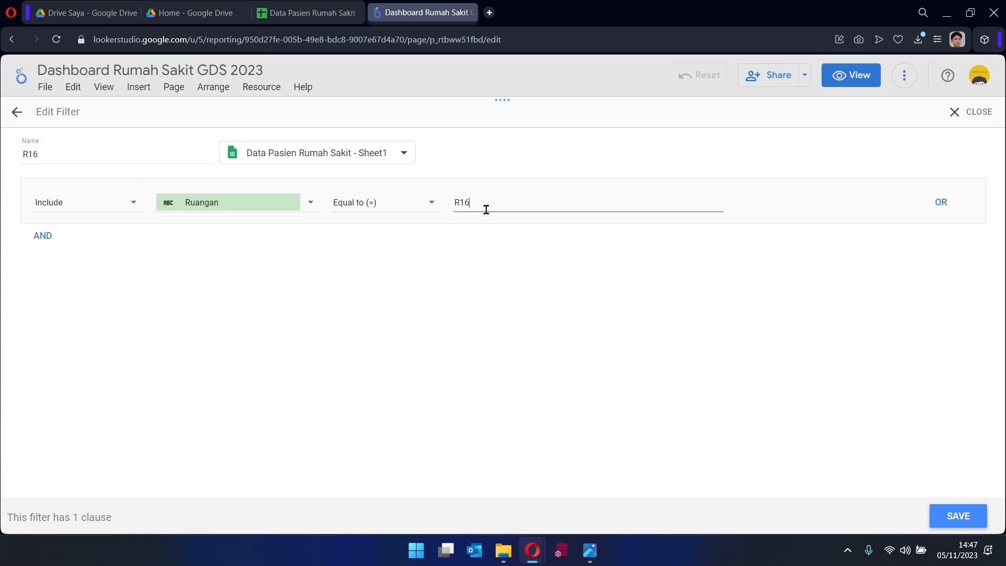
pyautogui.click(959, 515)
pyautogui.click(262, 87)
pyautogui.click(307, 208)
pyautogui.scroll(-10, 283, 310)
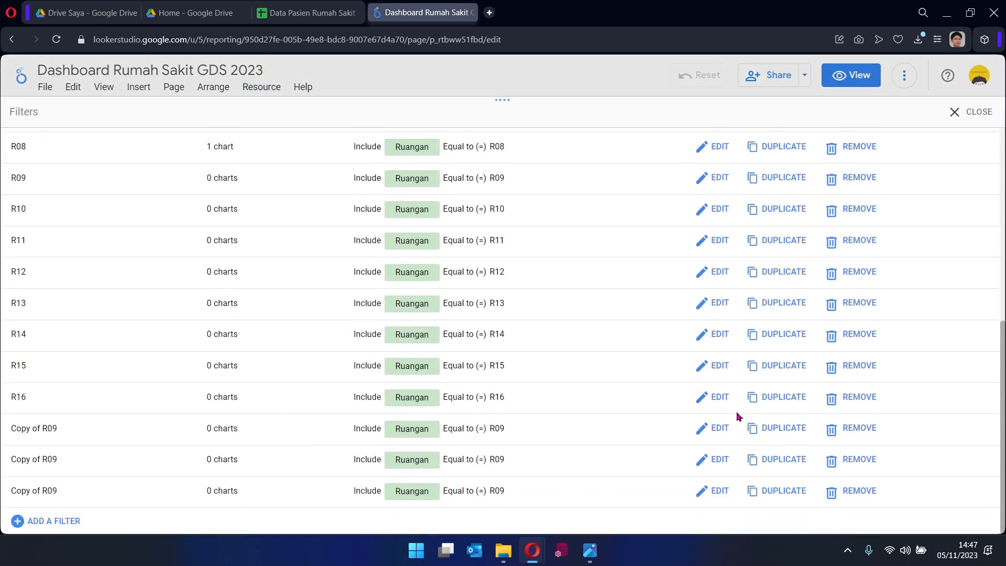
pyautogui.click(717, 429)
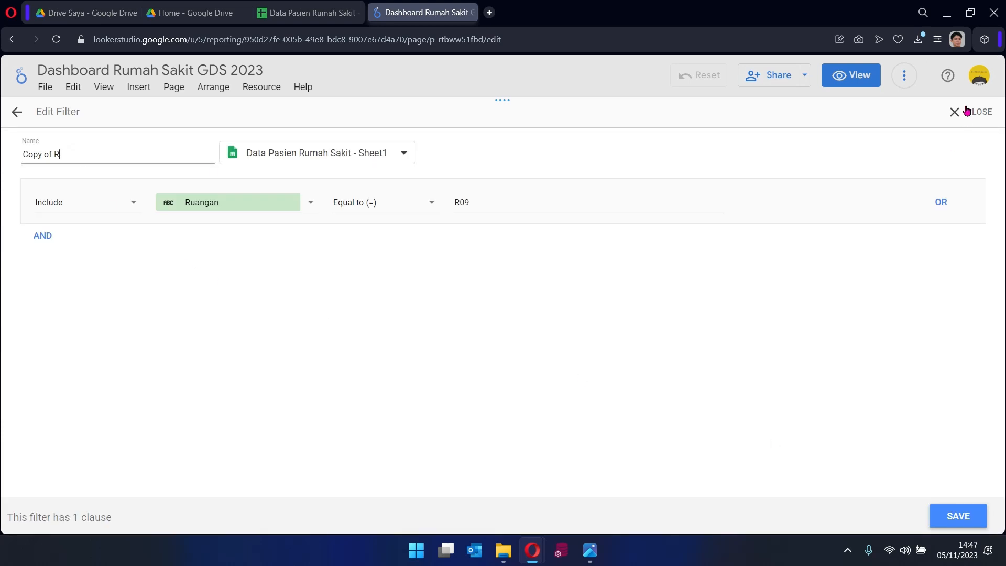
pyautogui.click(967, 111)
pyautogui.click(639, 319)
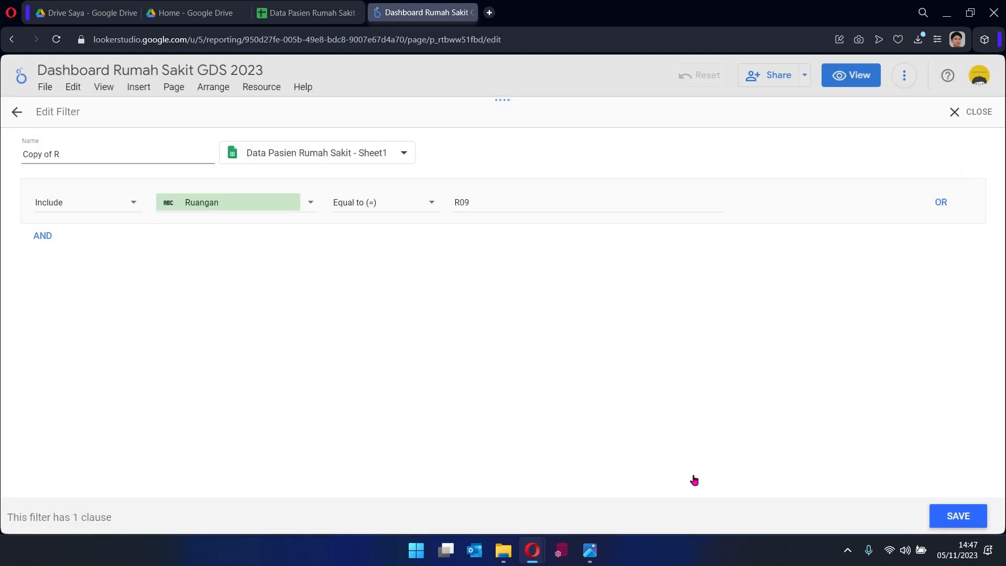
pyautogui.press('Escape')
# Remove the "Copy of R" filter and one unused "Copy of R09" filter, keeping the last copy of R09.
pyautogui.click(262, 87)
pyautogui.click(314, 218)
pyautogui.scroll(-2, 839, 367)
pyautogui.click(845, 428)
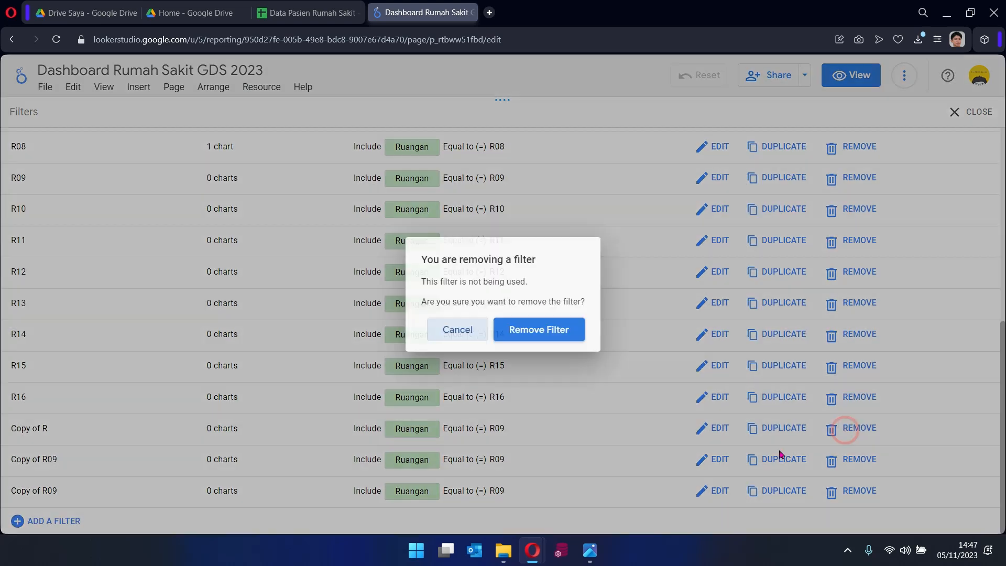
pyautogui.click(543, 331)
pyautogui.click(845, 458)
pyautogui.click(546, 332)
pyautogui.click(845, 490)
pyautogui.click(464, 331)
# Rename the last "Copy of R09" filter to P01, set its Ruangan condition to P01 and save it.
pyautogui.click(715, 491)
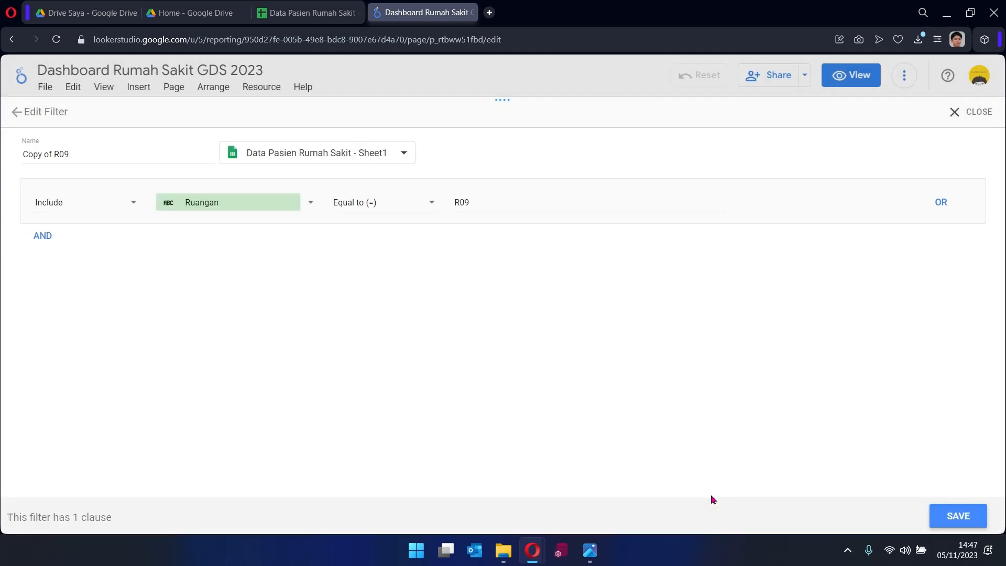
pyautogui.hotkey('ctrl', 'a')
pyautogui.write('P0')
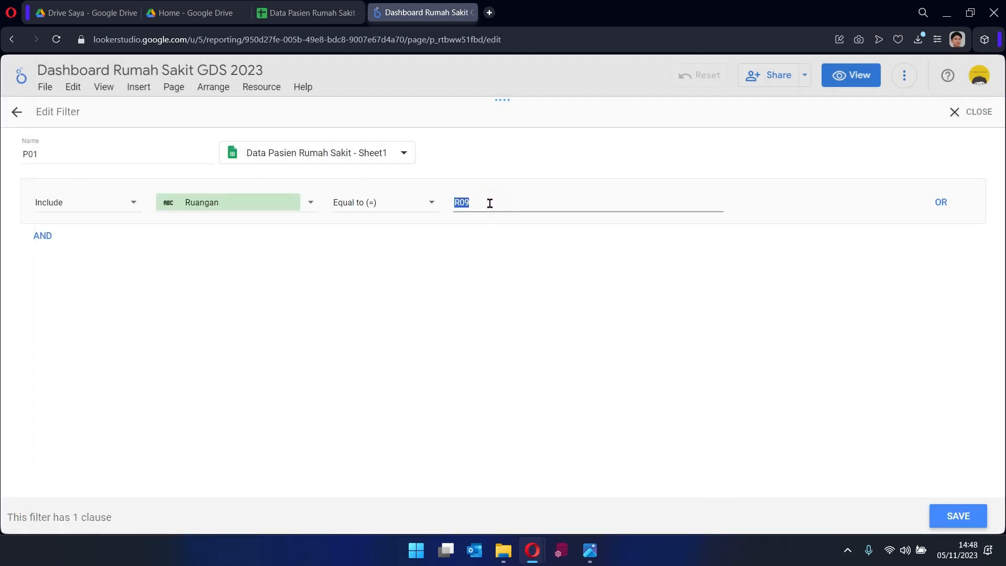
pyautogui.click(952, 516)
# Duplicate the P01 filter, change the first copy's name and Ruangan condition to P02, and save it.
pyautogui.click(261, 86)
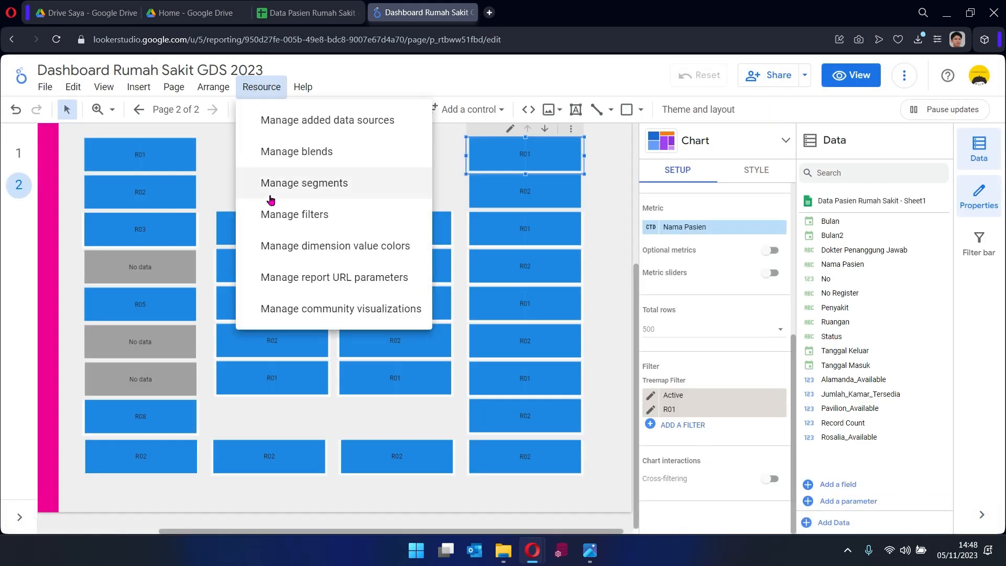
pyautogui.click(270, 208)
pyautogui.scroll(-5, 629, 367)
pyautogui.click(775, 464)
pyautogui.scroll(-2, 775, 465)
pyautogui.click(706, 430)
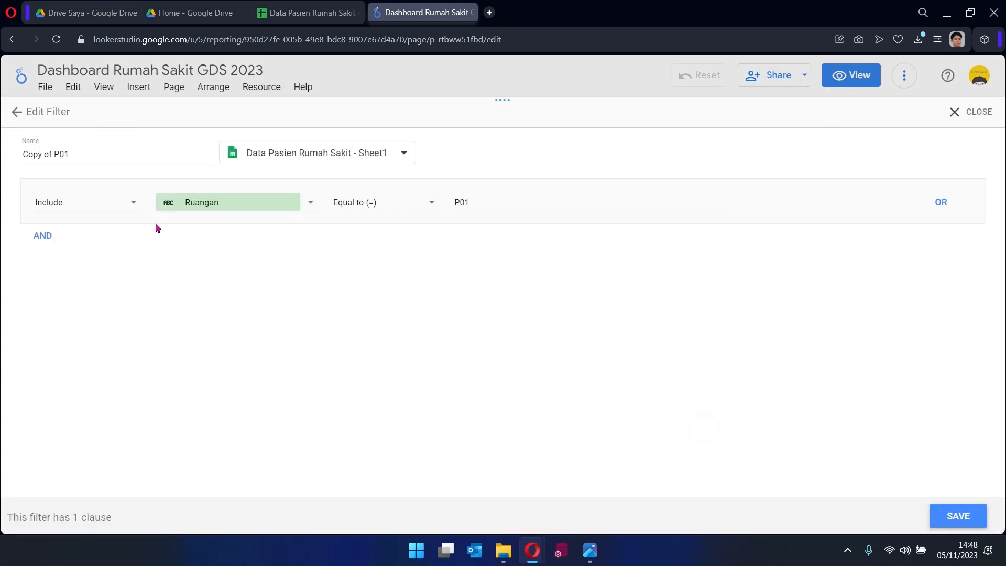
pyautogui.press('BackSpace')
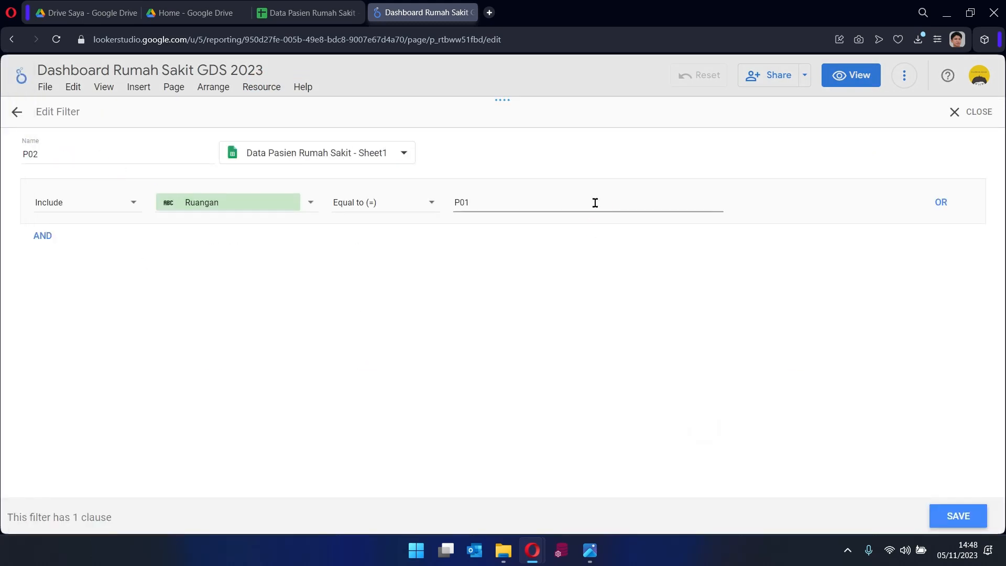
pyautogui.click(958, 516)
# Change the name and Ruangan condition of the next copy of the P01 filter to P03.
pyautogui.click(254, 84)
pyautogui.click(261, 155)
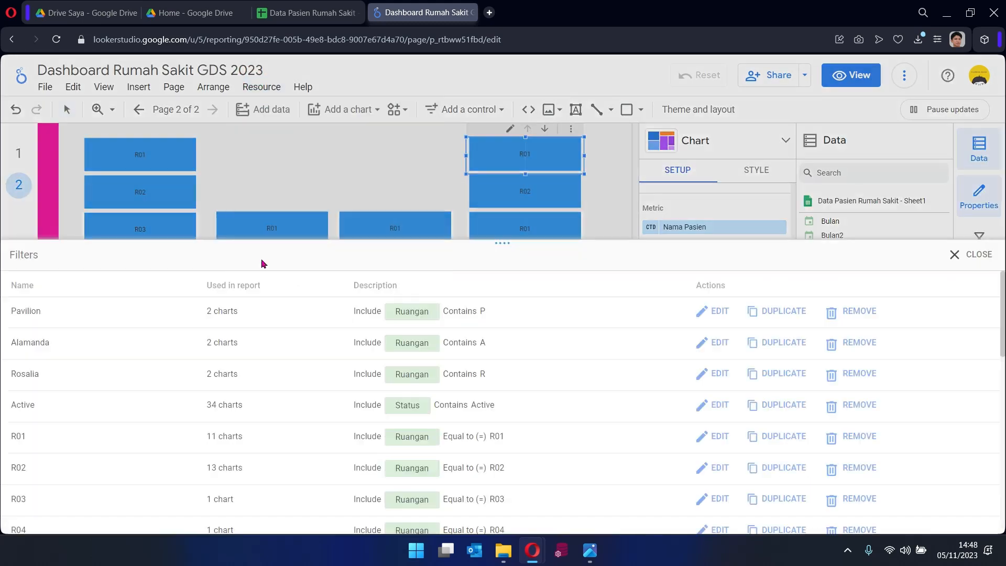
pyautogui.scroll(-8, 753, 474)
pyautogui.tripleClick(86, 157)
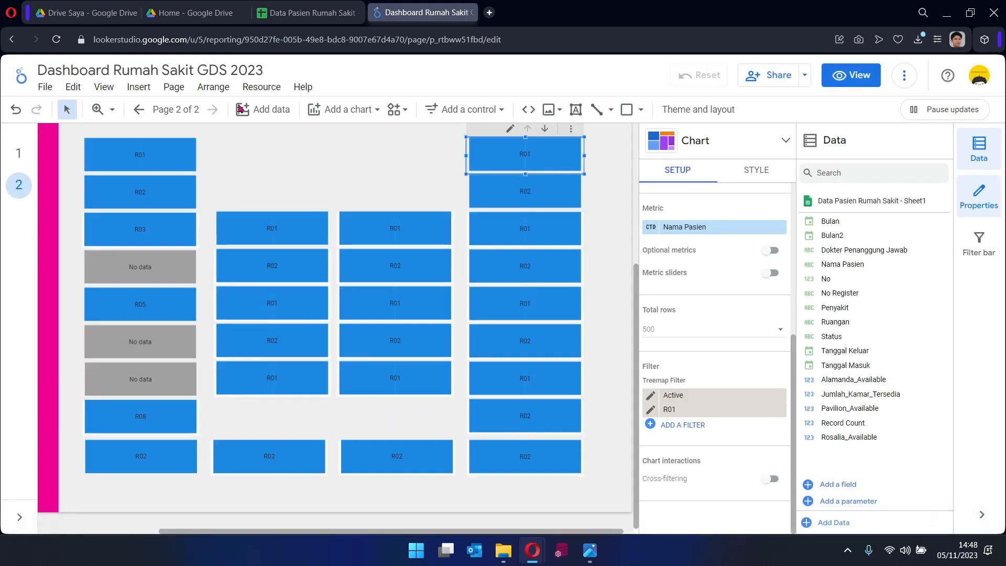
# Give the last copy of the P01 filter the name P04 and the Ruangan condition P04, and save it.
pyautogui.click(262, 86)
pyautogui.click(292, 215)
pyautogui.click(328, 226)
pyautogui.click(717, 493)
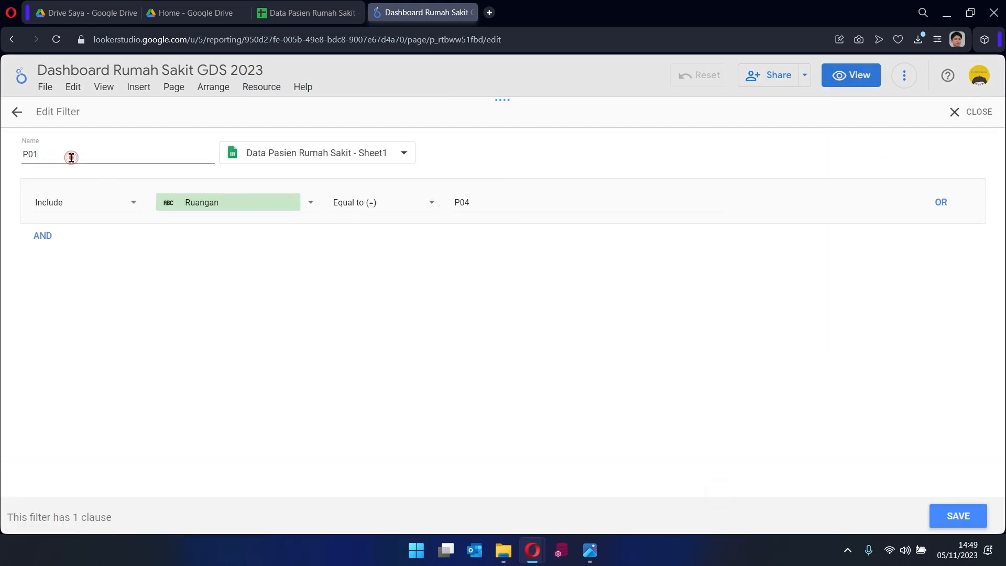
pyautogui.click(955, 515)
# Compare the Alamanda room rows in the Desktop - 2.png mockup with the two middle tile columns on the report page.
pyautogui.click(590, 552)
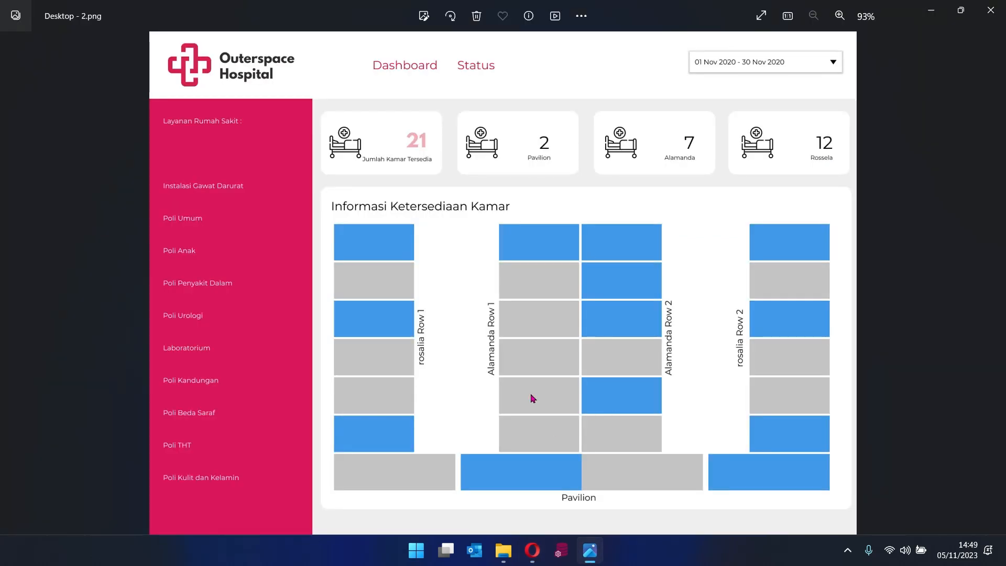
pyautogui.click(533, 550)
pyautogui.click(441, 489)
pyautogui.rightClick(320, 230)
pyautogui.click(360, 299)
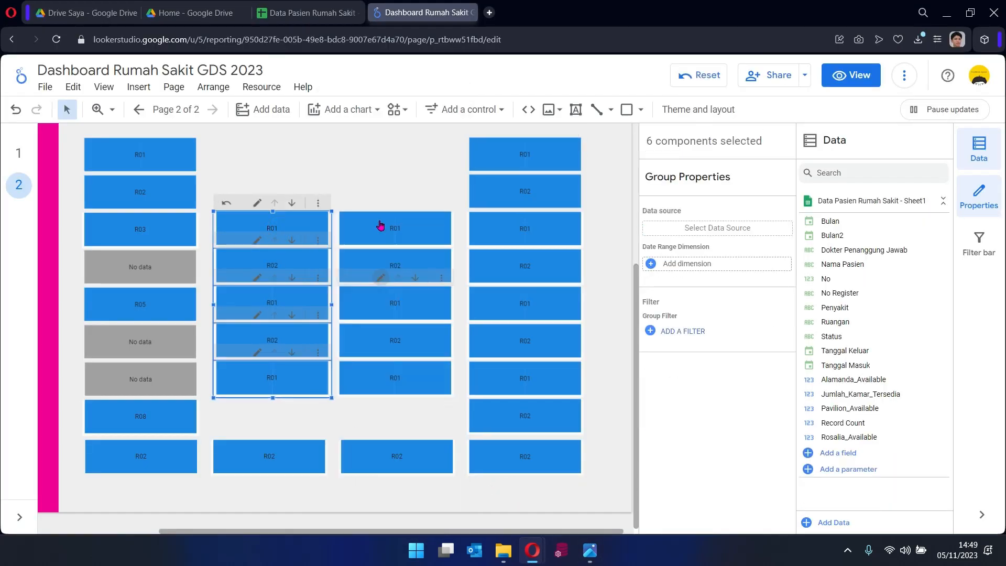
pyautogui.rightClick(382, 226)
pyautogui.click(421, 299)
pyautogui.click(302, 230)
# Duplicate the P04 filter, change the copy's name and Ruangan condition to A01, save it and leave the filter list.
pyautogui.click(249, 88)
pyautogui.click(295, 214)
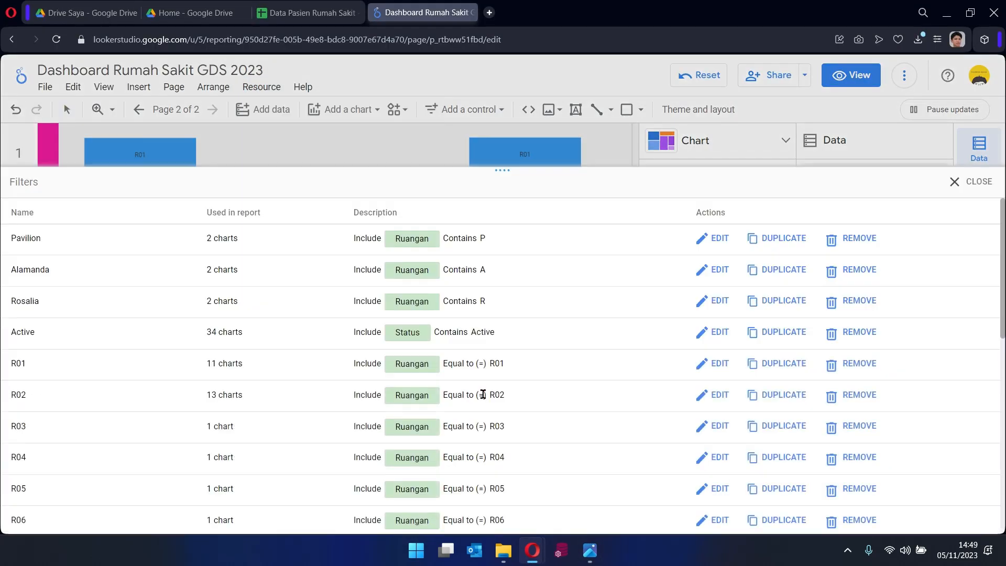
pyautogui.scroll(-10, 784, 492)
pyautogui.click(782, 491)
pyautogui.click(710, 487)
pyautogui.moveTo(27, 154); pyautogui.dragTo(68, 155)
pyautogui.write('A01')
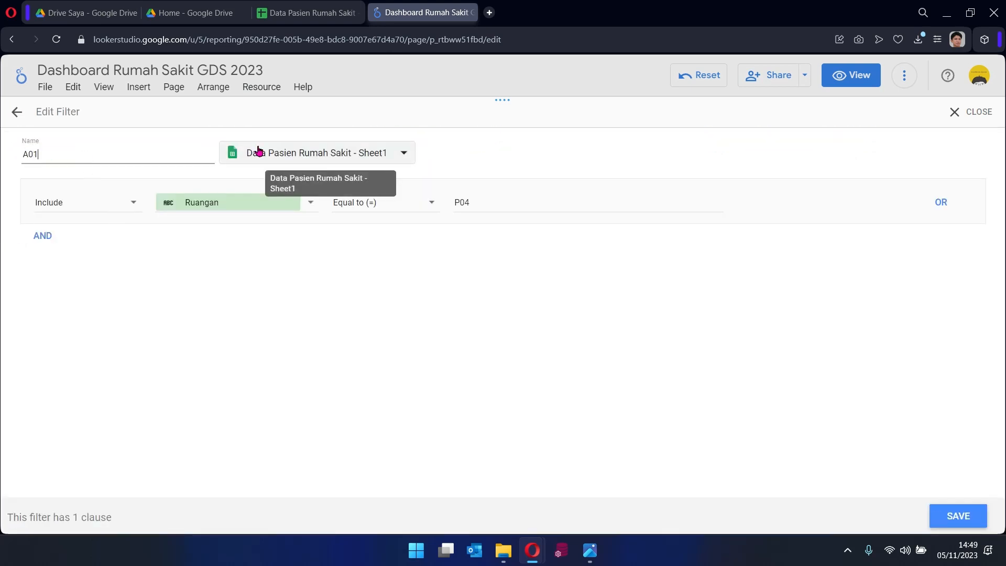
pyautogui.click(942, 515)
pyautogui.click(969, 112)
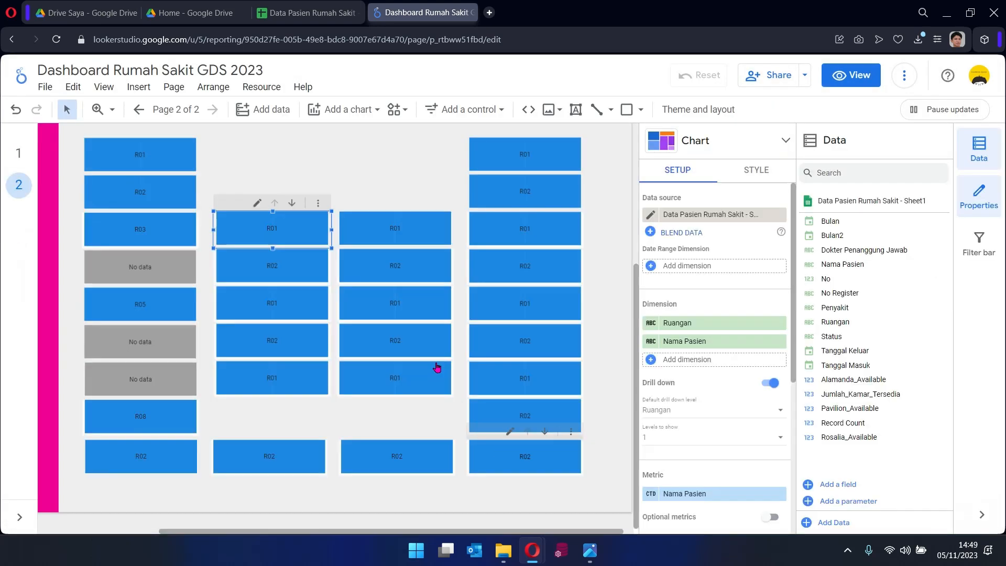
# Duplicate the A01 filter eight times and change the first copy's name and Ruangan condition to A02.
pyautogui.click(263, 88)
pyautogui.click(295, 215)
pyautogui.scroll(-10, 854, 493)
pyautogui.tripleClick(774, 491)
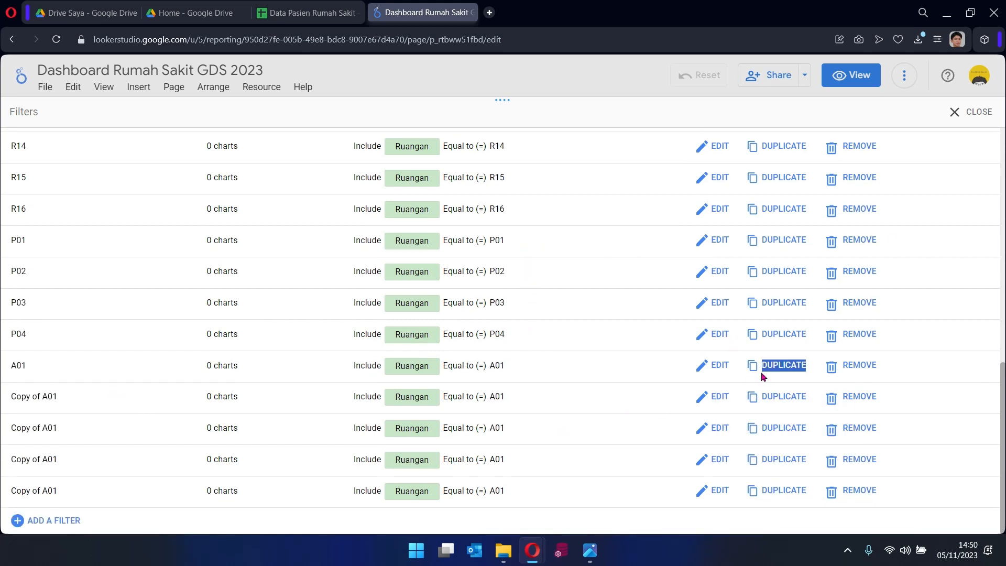
pyautogui.click(702, 402)
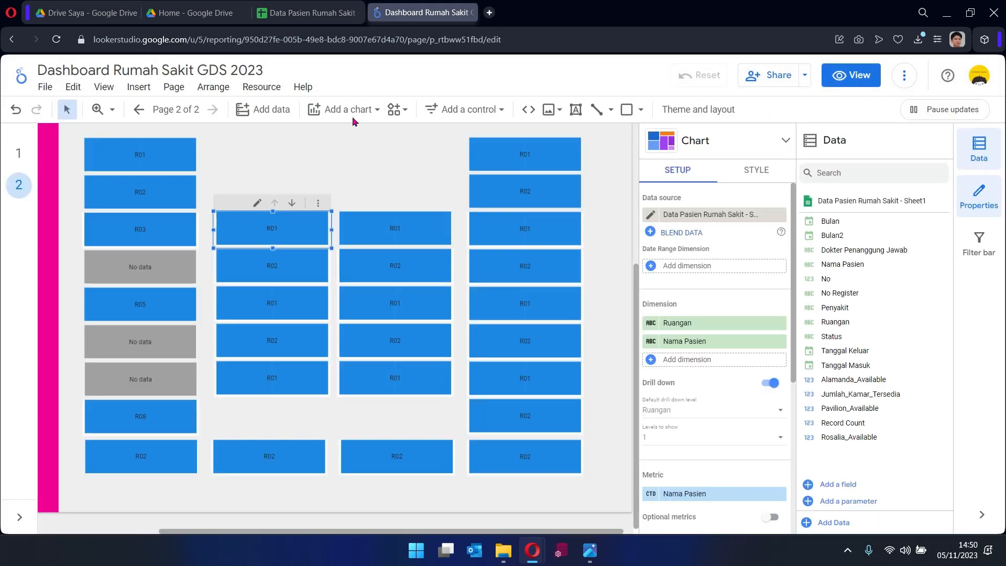
# Rename the copy of the A01 filter listed after A02 to A03, set its Ruangan condition to A03 and save it.
pyautogui.click(262, 87)
pyautogui.click(295, 215)
pyautogui.scroll(-1, 367, 340)
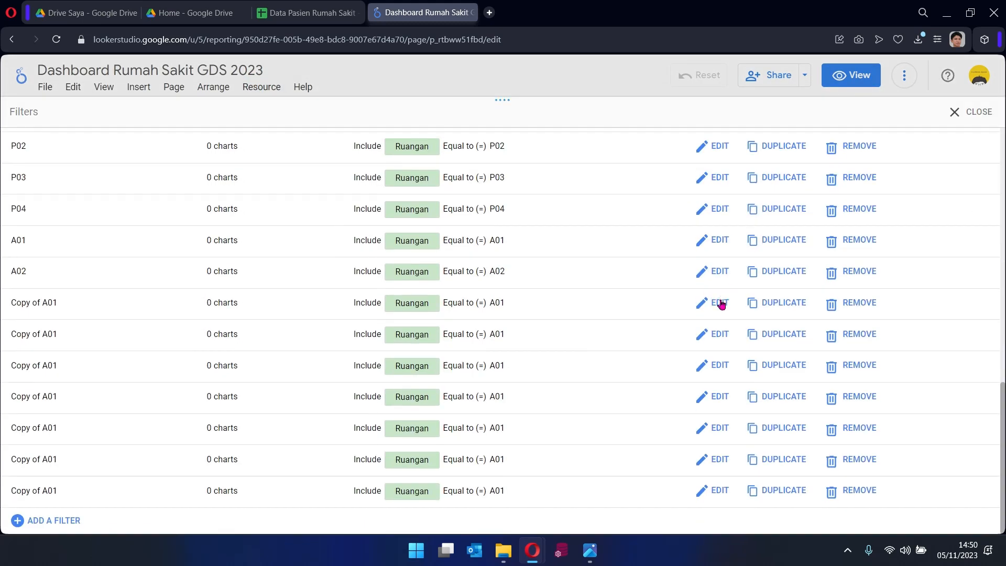
pyautogui.click(720, 300)
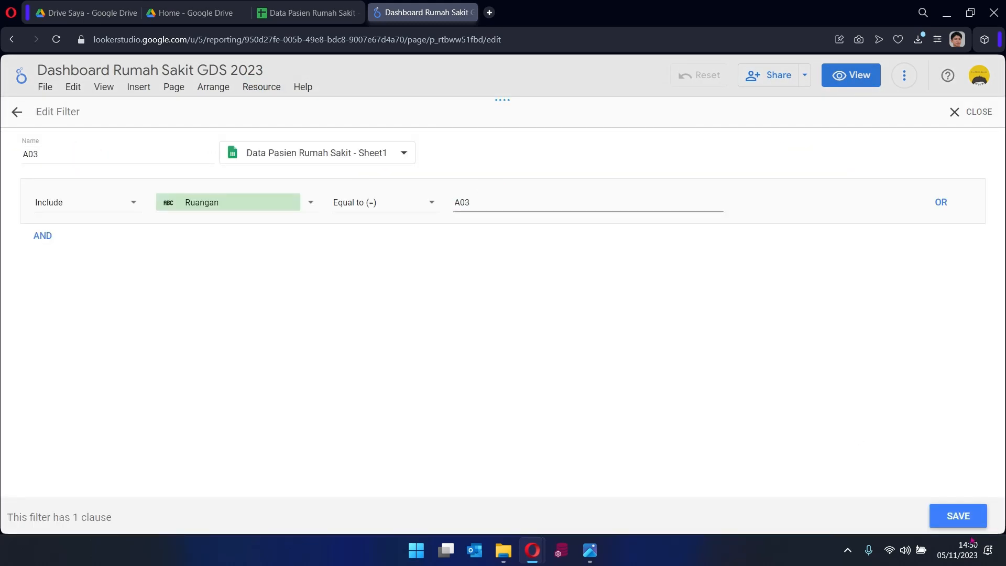
pyautogui.click(958, 516)
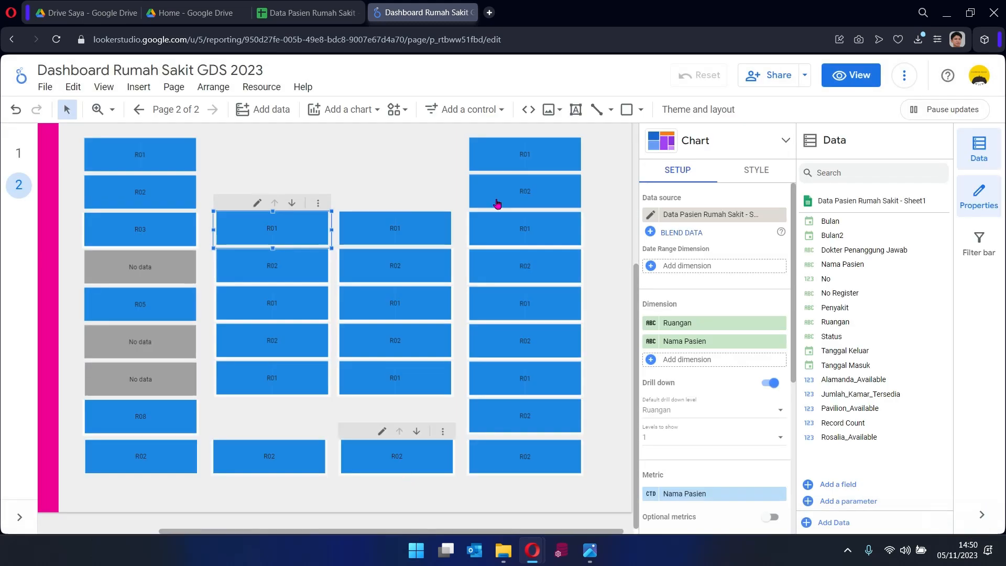
# Rename the copy of the A01 filter listed after A03 to A04, set its Ruangan condition to A04 and save it.
pyautogui.click(261, 87)
pyautogui.click(262, 200)
pyautogui.scroll(-13, 329, 327)
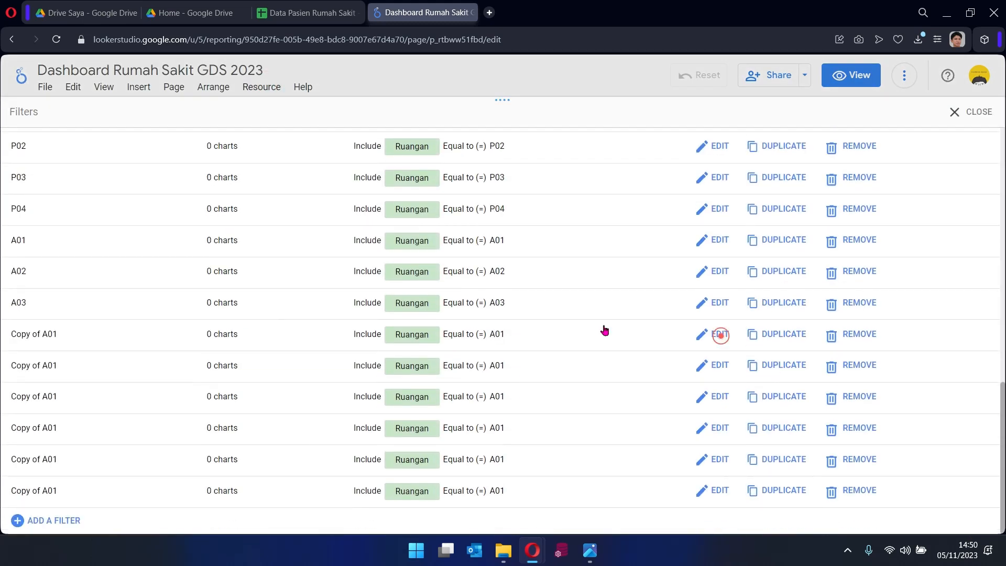
pyautogui.click(721, 334)
pyautogui.tripleClick(88, 156)
pyautogui.write('A02')
pyautogui.doubleClick(462, 203)
pyautogui.hotkey('ctrl', 'v')
pyautogui.click(958, 516)
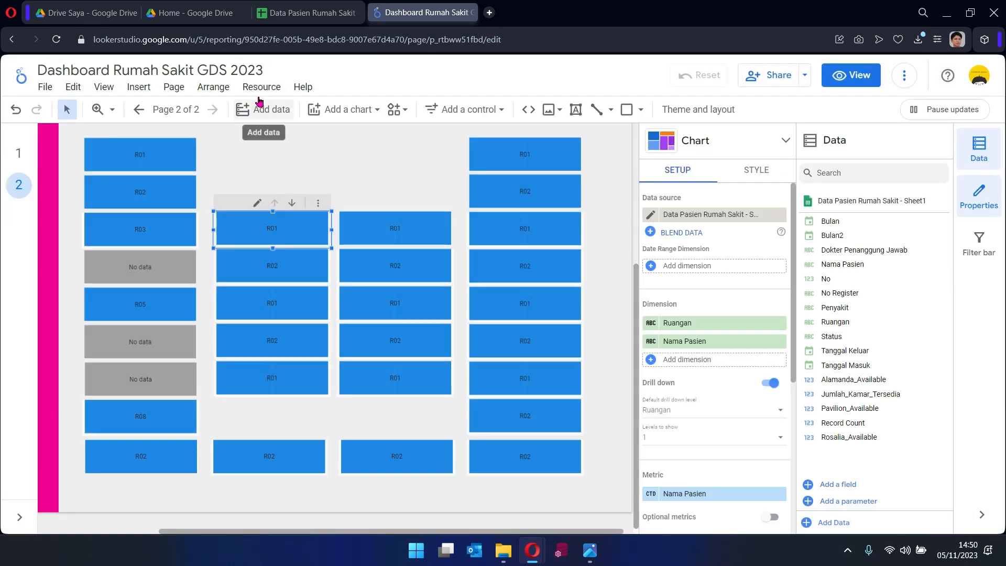
# Edit the next copy of the A01 filter so its name and Ruangan condition are A05, and save it.
pyautogui.click(262, 89)
pyautogui.click(297, 216)
pyautogui.scroll(-13, 365, 395)
pyautogui.click(714, 366)
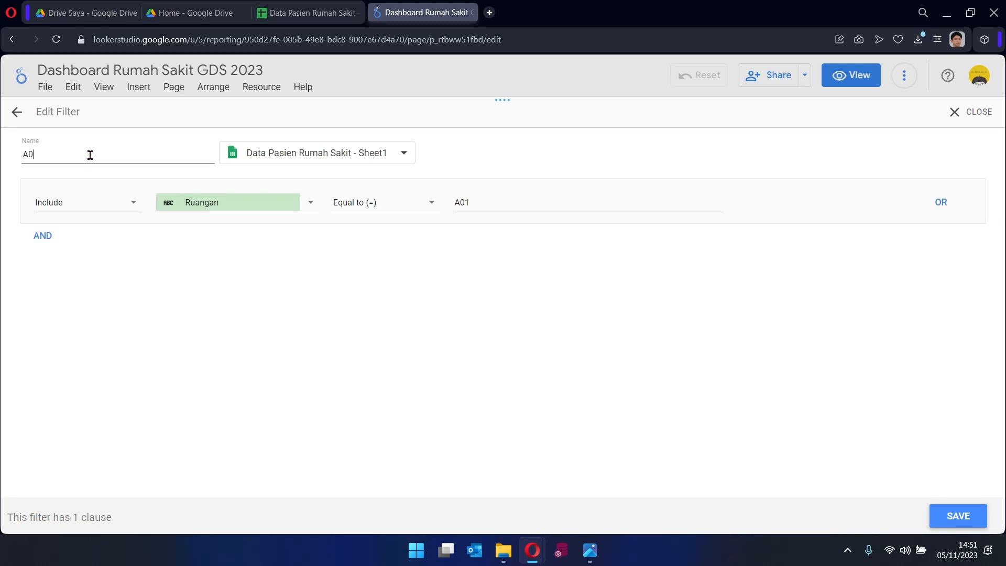
pyautogui.click(958, 516)
# Change the first remaining copy of the A01 filter to the name A06 and the Ruangan condition A06, and save it.
pyautogui.click(262, 88)
pyautogui.click(294, 213)
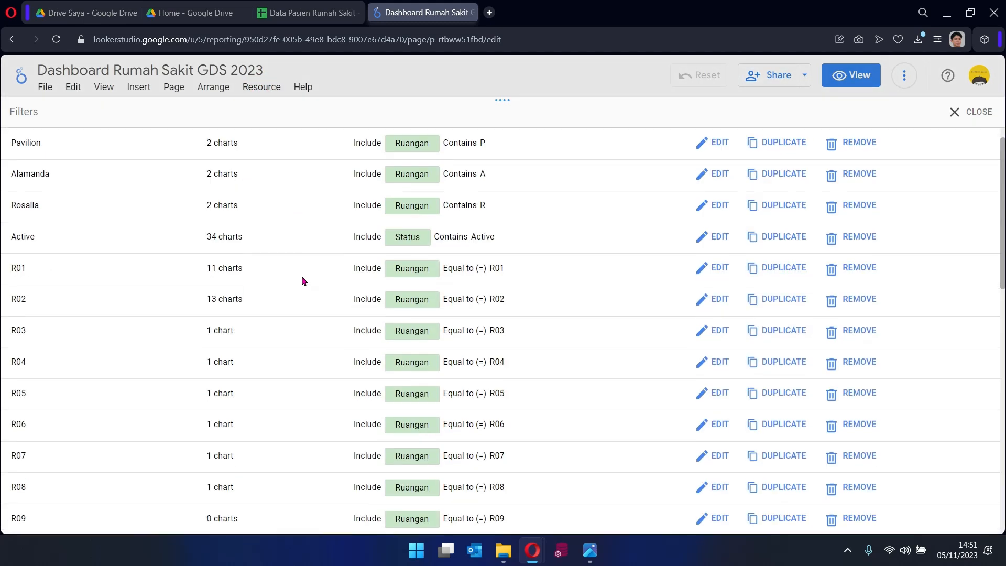
pyautogui.scroll(-13, 300, 276)
pyautogui.click(713, 397)
pyautogui.click(76, 157)
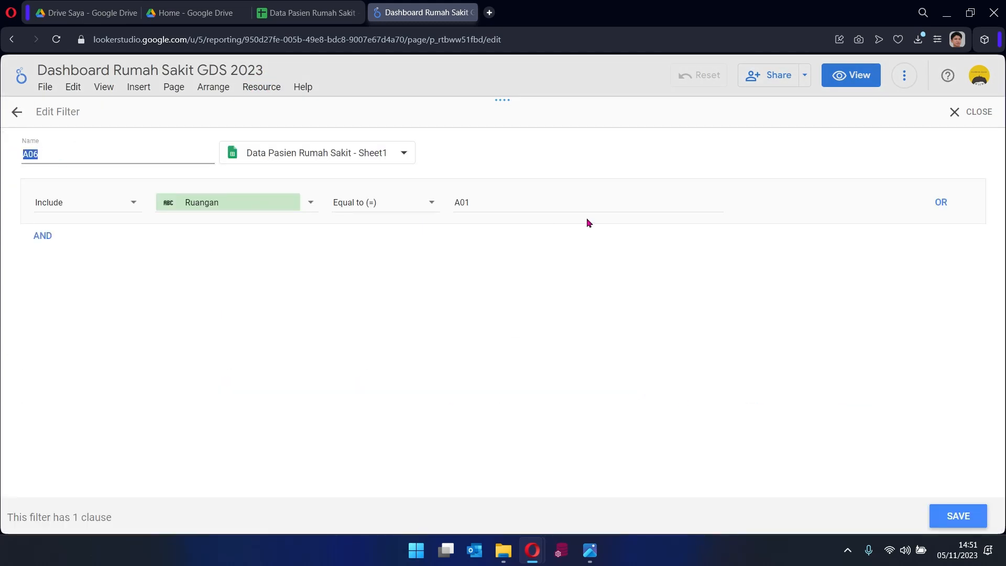
pyautogui.click(950, 522)
# Set the name and Ruangan condition of the A01 filter copy listed after A06 to A07, and save it.
pyautogui.click(261, 88)
pyautogui.click(294, 213)
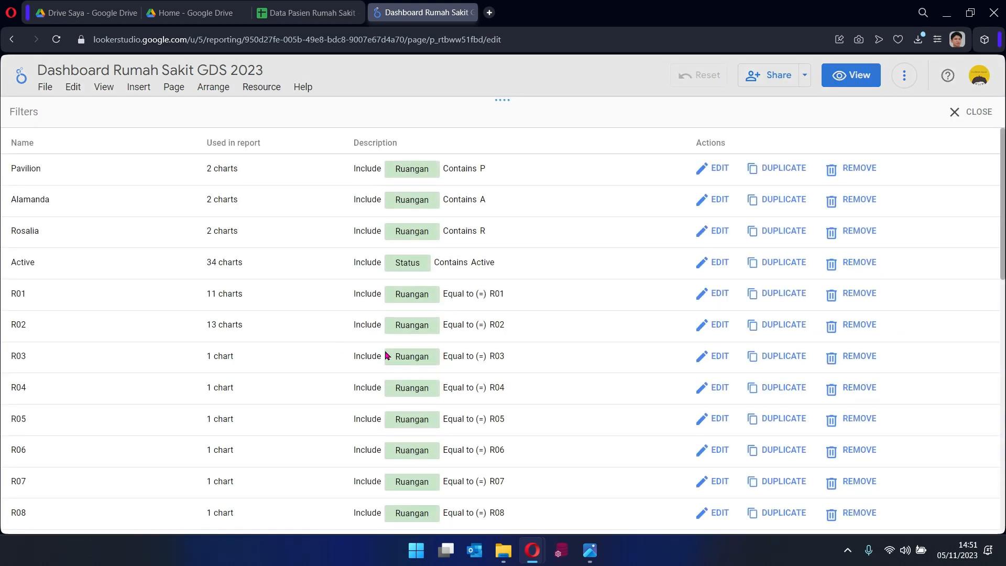
pyautogui.scroll(-13, 387, 355)
pyautogui.click(723, 429)
pyautogui.click(120, 155)
pyautogui.hotkey('ctrl', 'a')
pyautogui.hotkey('ctrl', 'v')
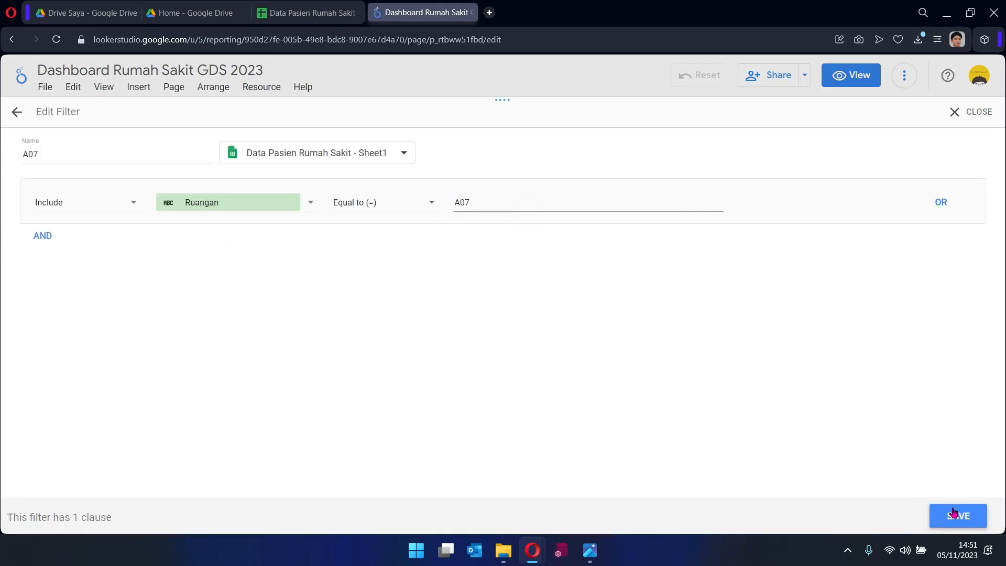
pyautogui.click(954, 513)
# Change the A01 filter copy listed after A07 to the name A08 and the Ruangan condition A08, and save it.
pyautogui.click(261, 87)
pyautogui.click(296, 213)
pyautogui.scroll(-10, 517, 360)
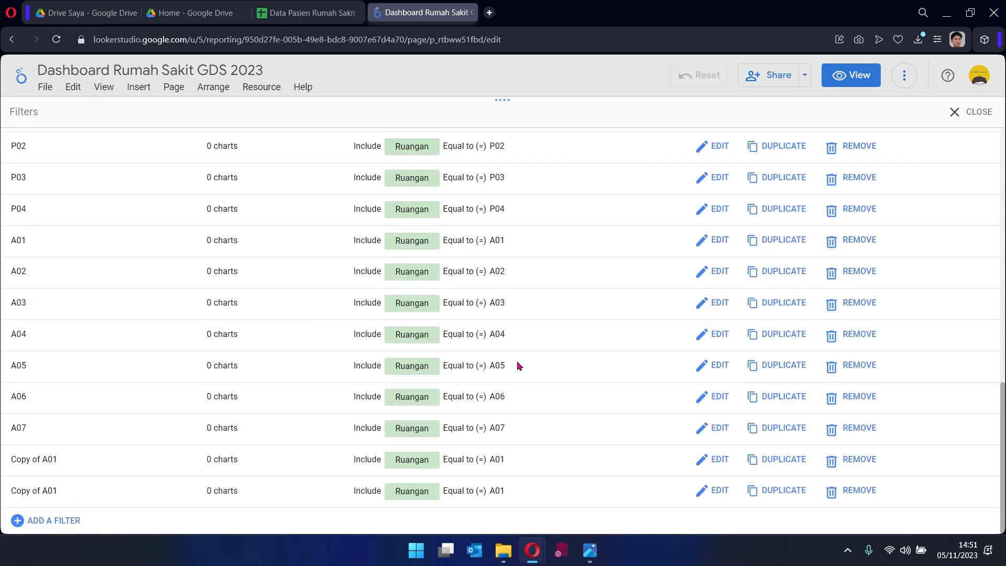
pyautogui.click(713, 459)
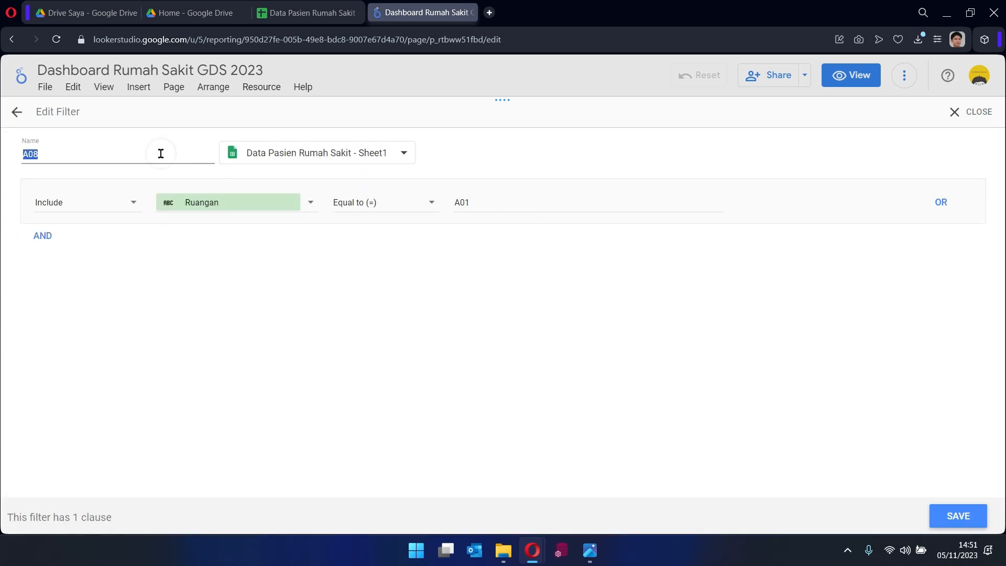
pyautogui.click(949, 511)
# Rename the last remaining copy of the A01 filter to A09, set its Ruangan condition to A09 and save it.
pyautogui.click(261, 87)
pyautogui.click(296, 214)
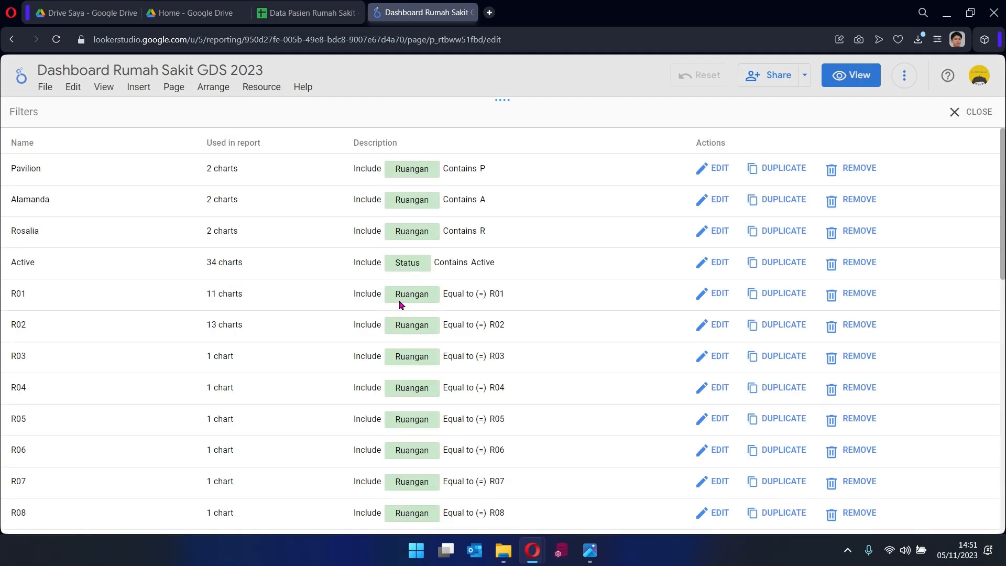
pyautogui.scroll(-10, 458, 325)
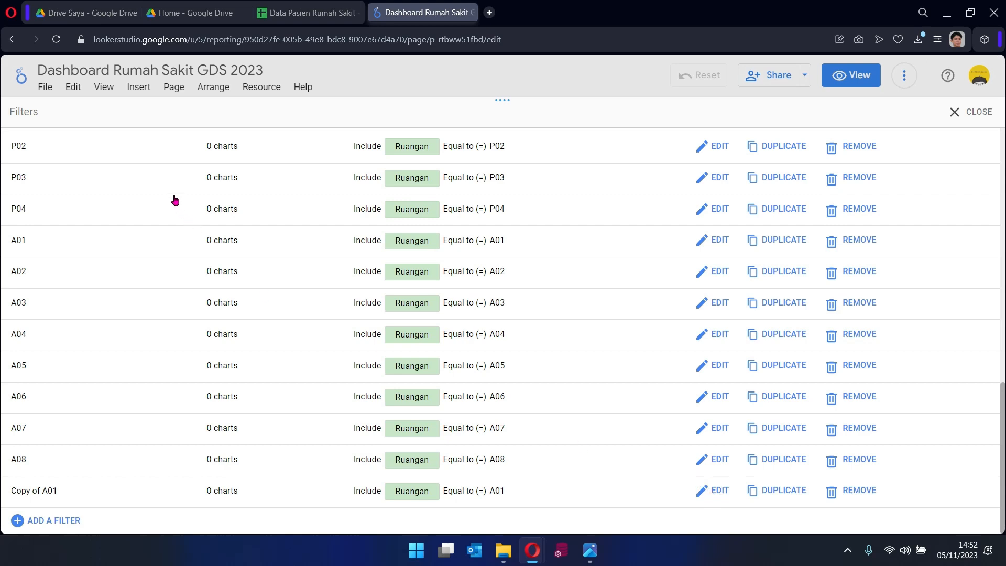
pyautogui.click(124, 149)
pyautogui.hotkey('ctrl', 'a')
pyautogui.write('A08')
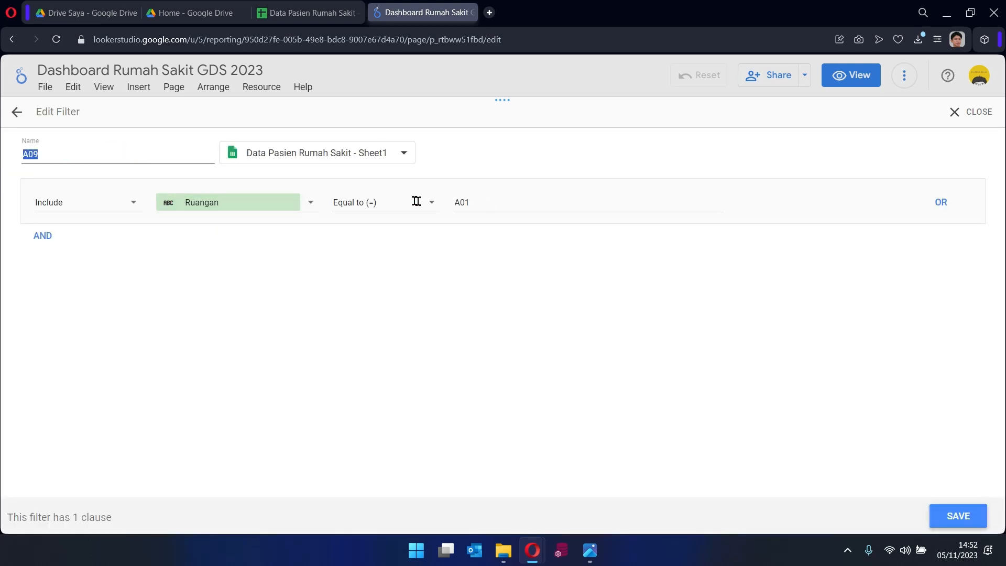
pyautogui.click(927, 496)
# Duplicate the A09 filter, change the copy's name and Ruangan condition to A10, and save it.
pyautogui.click(259, 88)
pyautogui.click(375, 214)
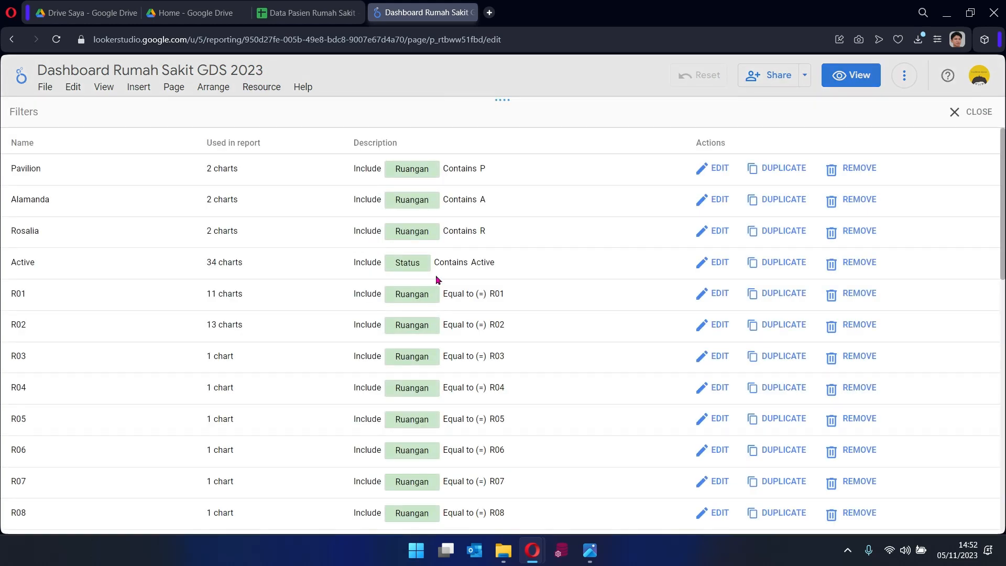
pyautogui.scroll(-10, 503, 325)
pyautogui.click(786, 487)
pyautogui.click(108, 154)
pyautogui.hotkey('ctrl', 'a')
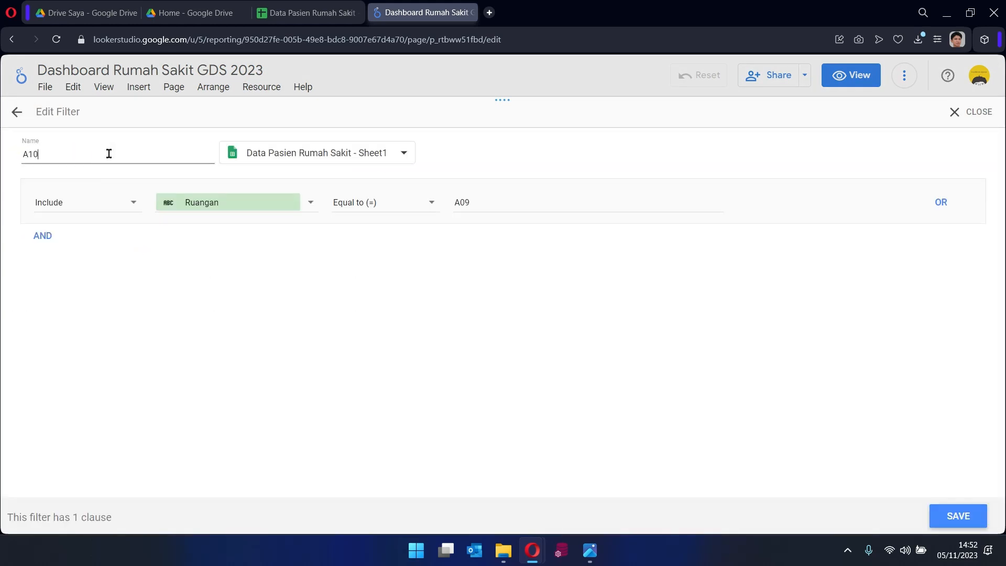
pyautogui.click(958, 516)
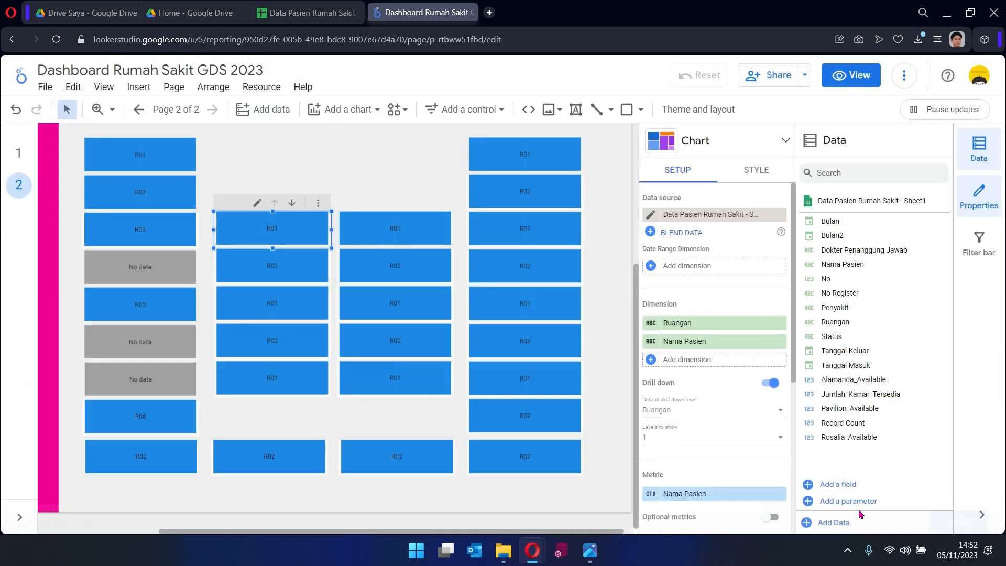
# Replace the room filters on the first and second treemap tiles of the rightmost column with R09 and R10.
pyautogui.click(502, 153)
pyautogui.scroll(-5, 731, 450)
pyautogui.click(713, 419)
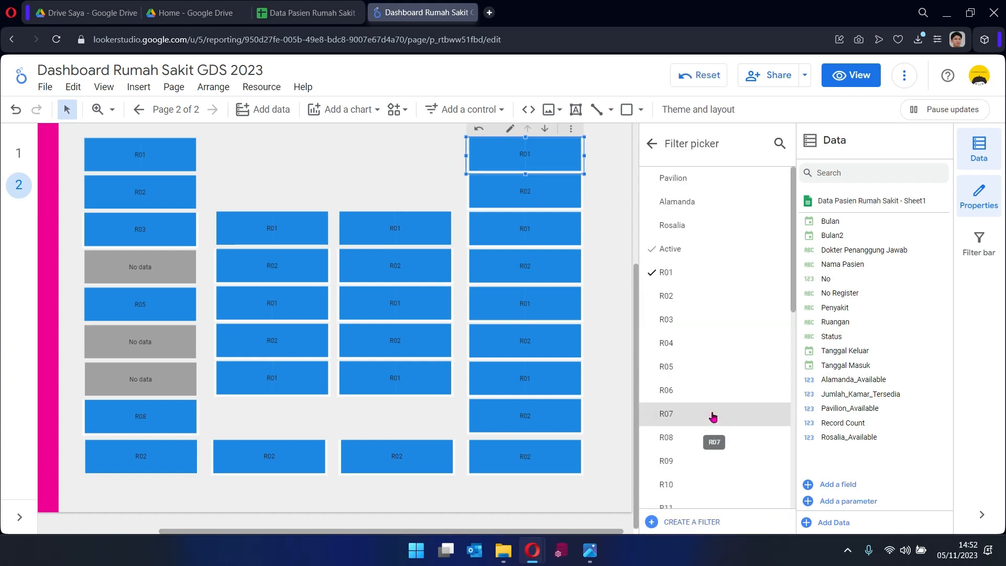
pyautogui.click(692, 459)
pyautogui.click(559, 192)
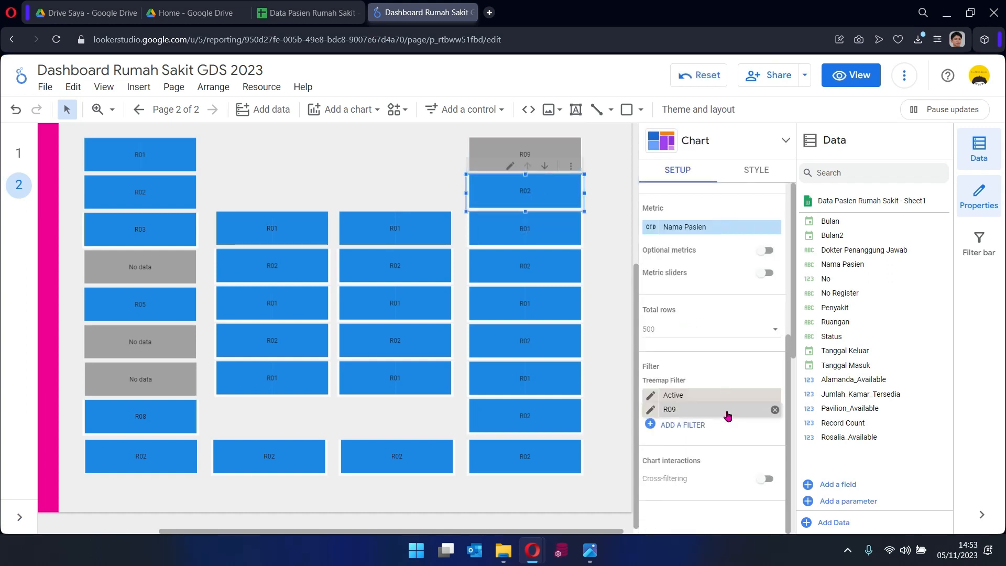
pyautogui.scroll(-5, 719, 416)
pyautogui.click(714, 416)
pyautogui.click(700, 479)
# Replace the room filters on the third and fourth tiles of the rightmost column with R11 and R12.
pyautogui.click(550, 223)
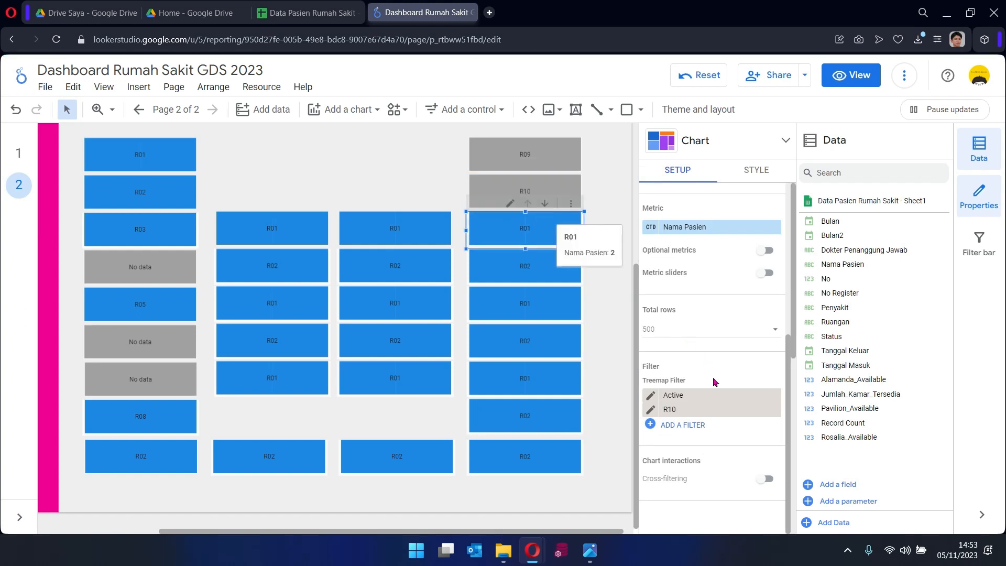
pyautogui.click(715, 411)
pyautogui.click(689, 249)
pyautogui.click(554, 261)
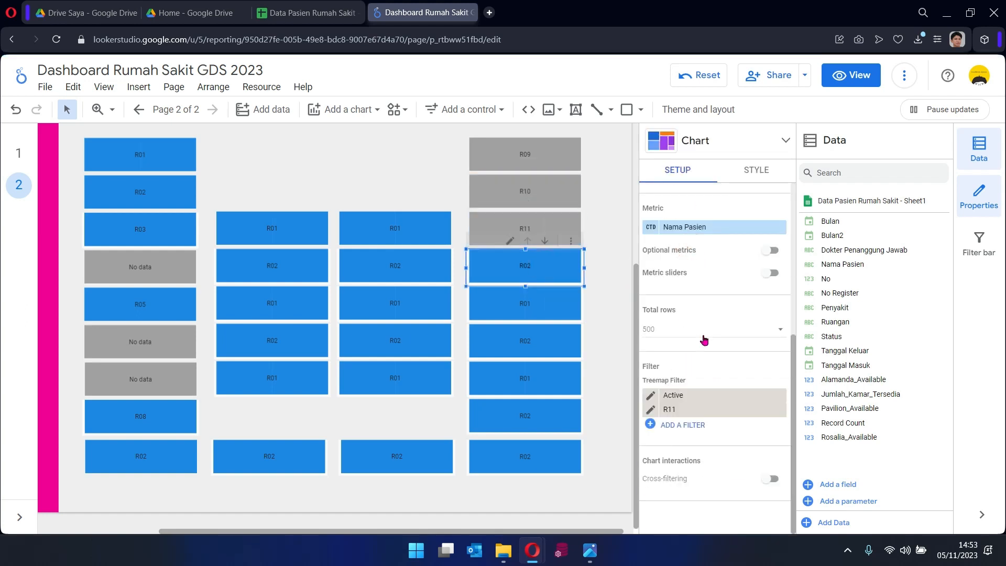
pyautogui.scroll(-5, 707, 420)
pyautogui.click(707, 476)
pyautogui.scroll(-5, 685, 409)
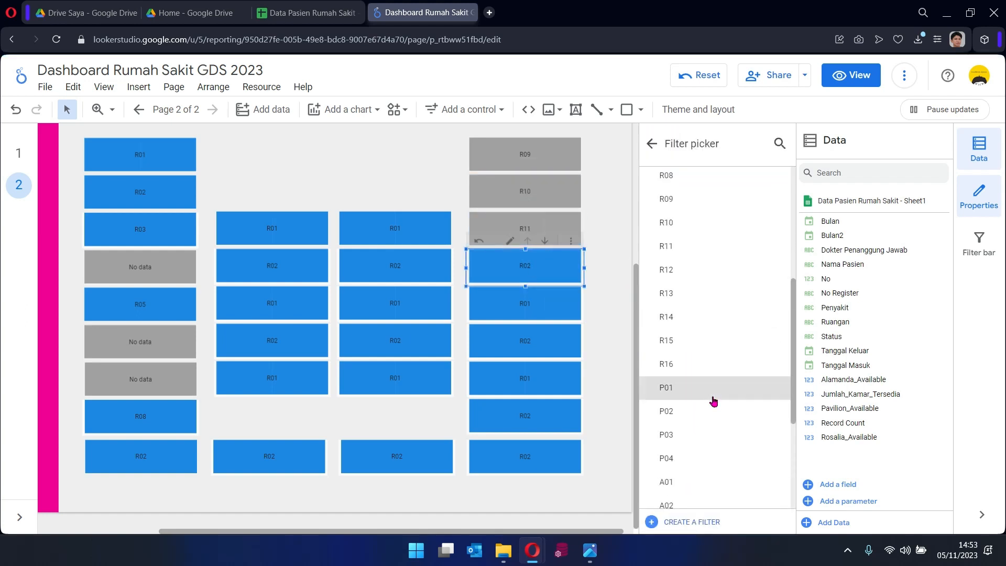
pyautogui.click(685, 282)
# Reselect the R09 to R12 tiles to refresh them, and replace the R01 filter on the tile below R12 with R13.
pyautogui.click(549, 303)
pyautogui.scroll(-3, 700, 417)
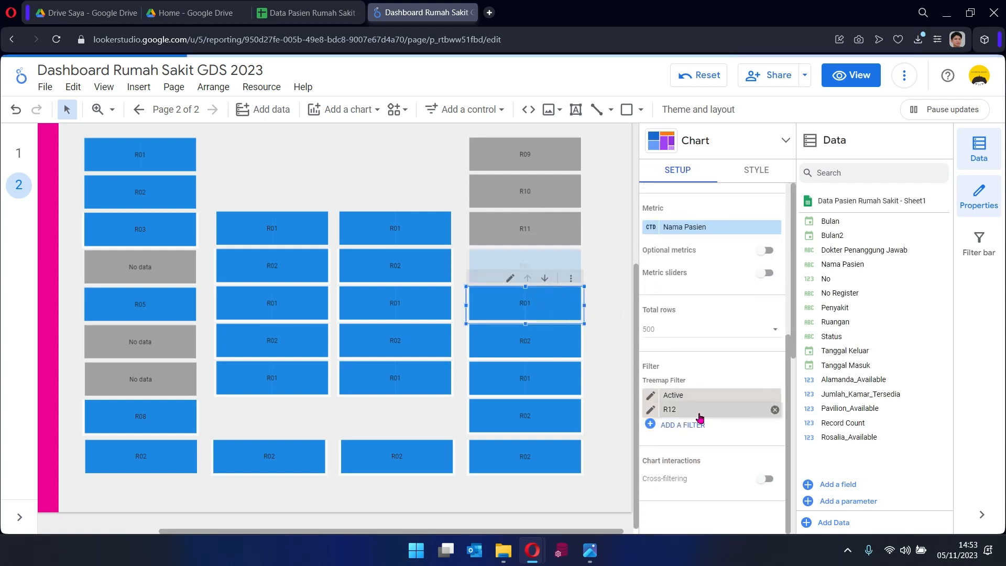
pyautogui.click(703, 412)
pyautogui.click(544, 162)
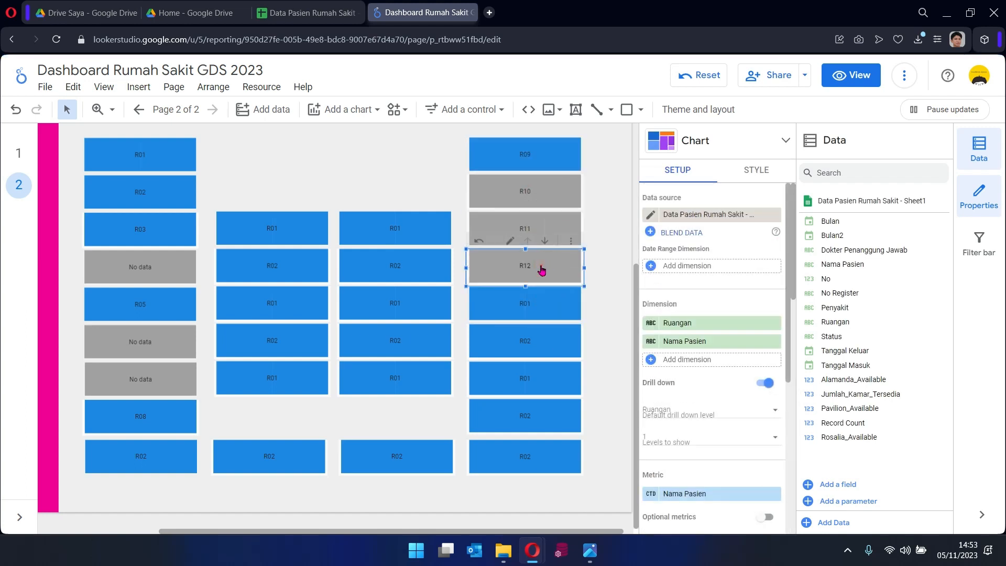
pyautogui.click(534, 309)
pyautogui.scroll(-1, 738, 343)
pyautogui.scroll(-4, 737, 351)
pyautogui.click(734, 411)
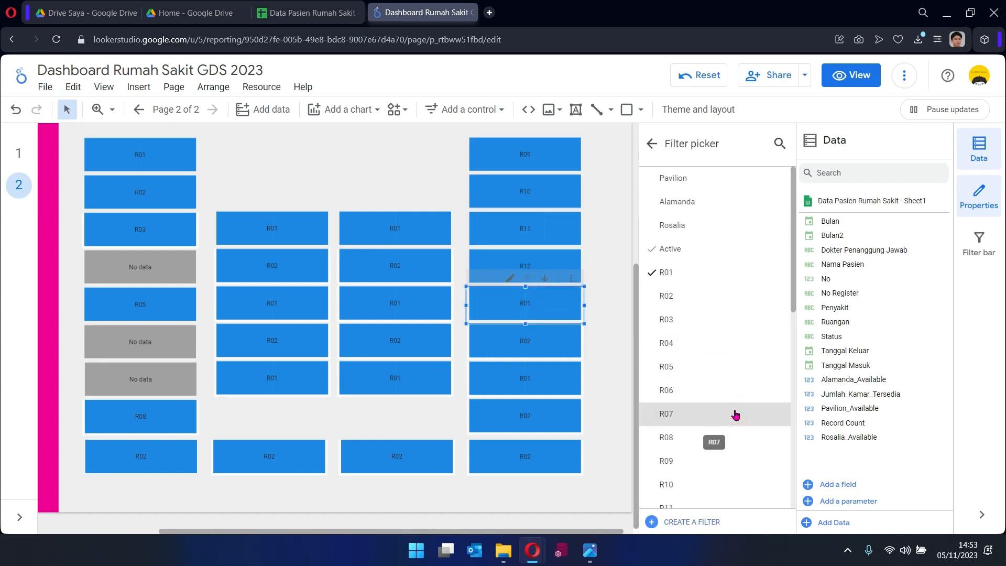
pyautogui.scroll(-3, 729, 403)
pyautogui.click(699, 361)
# Replace the room filters on the sixth and seventh tiles of the rightmost column with R14 and R15.
pyautogui.click(556, 343)
pyautogui.scroll(-3, 717, 412)
pyautogui.scroll(-2, 718, 412)
pyautogui.click(716, 411)
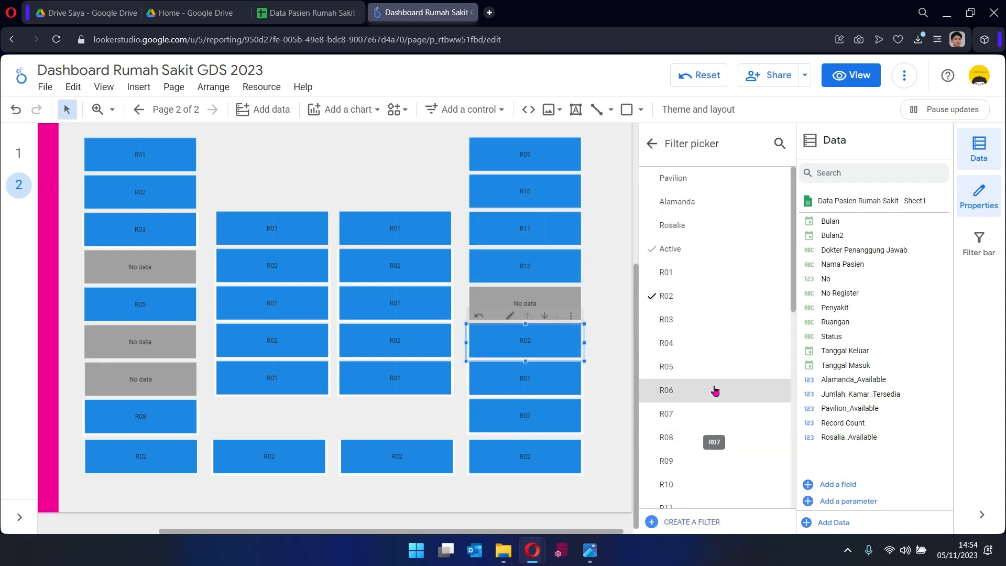
pyautogui.scroll(-5, 714, 391)
pyautogui.click(685, 316)
pyautogui.click(544, 384)
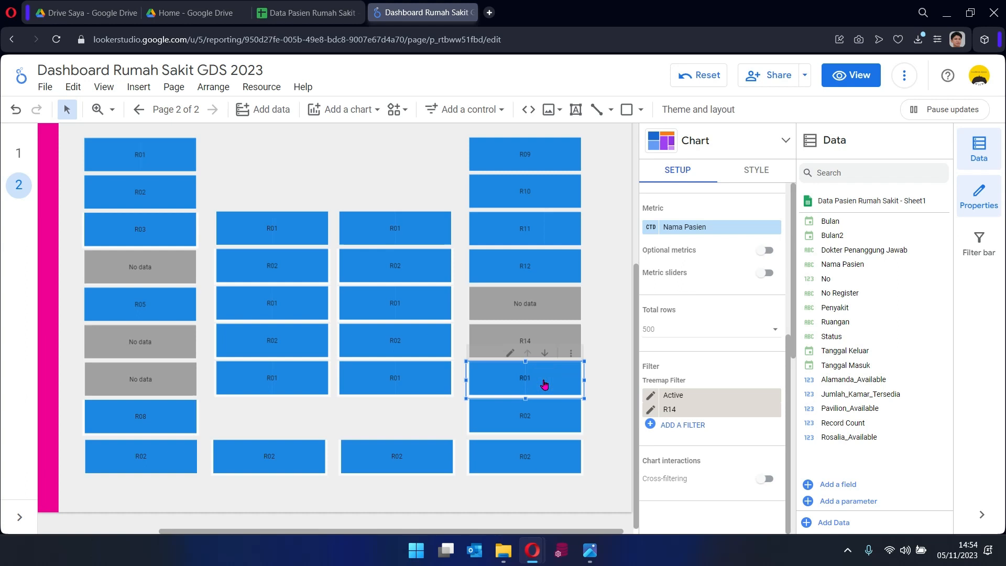
pyautogui.click(706, 409)
pyautogui.click(696, 440)
# Replace the R02 filter on the eighth tile of the rightmost column with R16, and reselect the R14 to R16 tiles to refresh them.
pyautogui.click(550, 414)
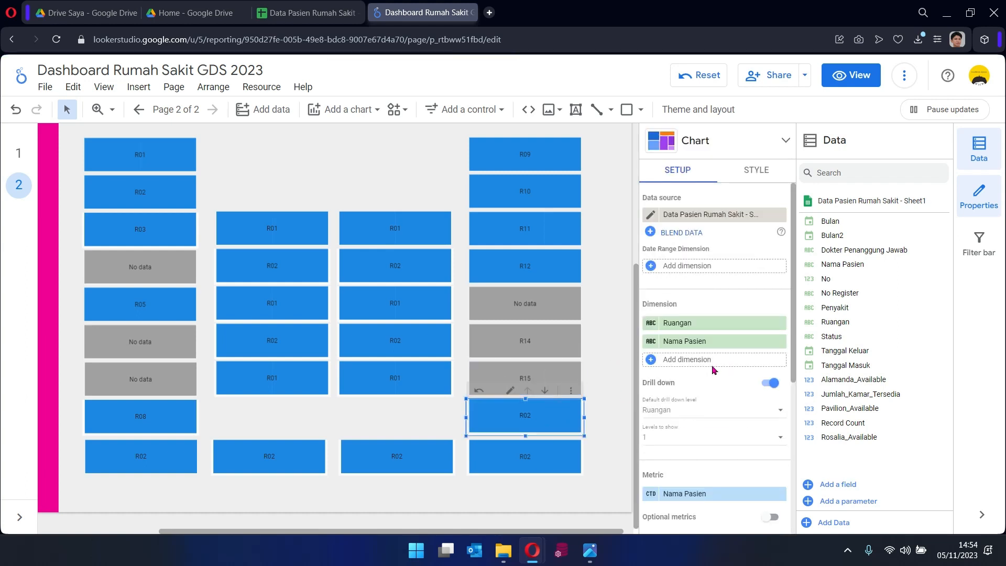
pyautogui.scroll(-5, 712, 365)
pyautogui.click(697, 412)
pyautogui.scroll(-3, 683, 451)
pyautogui.click(681, 308)
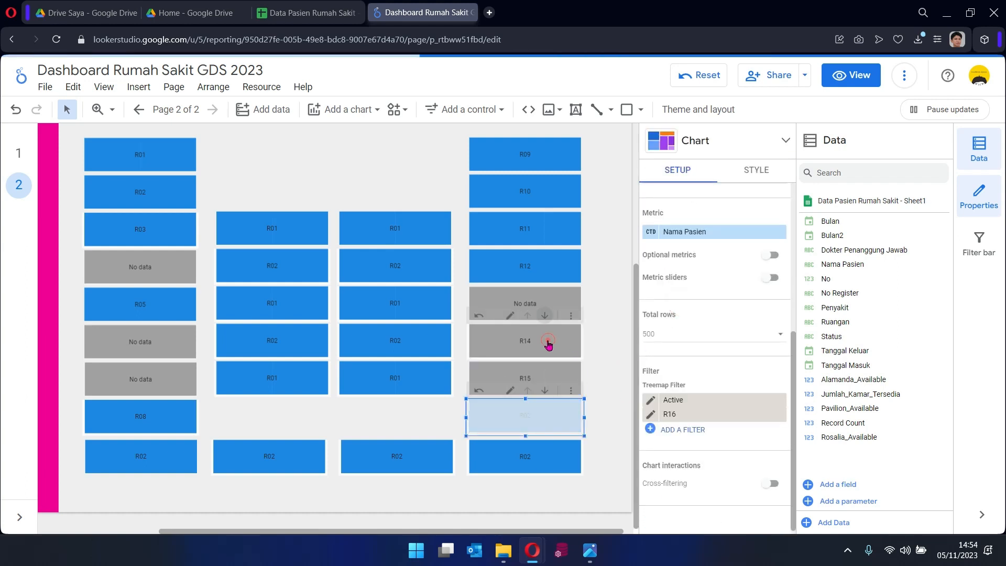
pyautogui.click(546, 341)
pyautogui.click(554, 388)
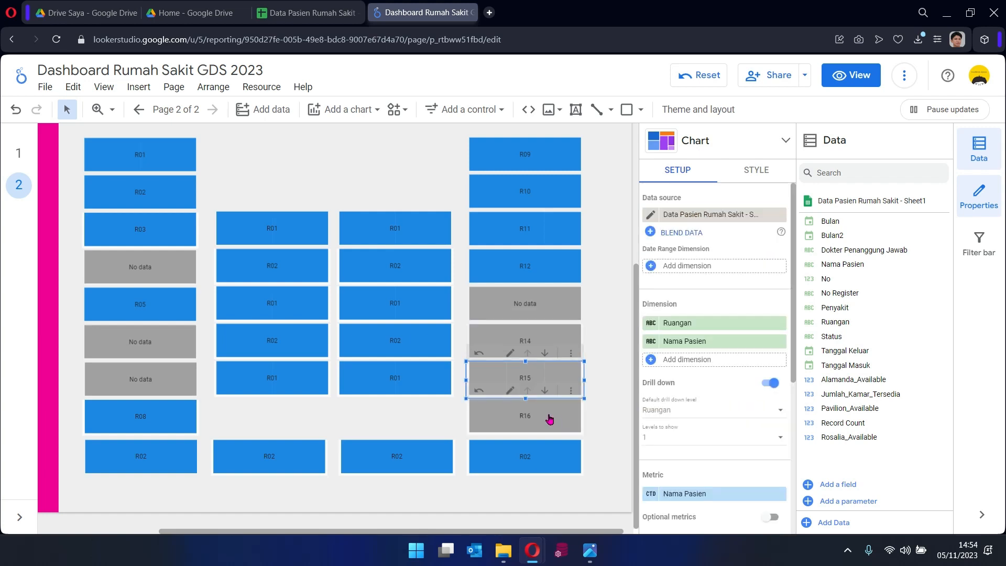
pyautogui.click(548, 417)
# Replace the R02 filters on the first and second tiles of the bottom row with P01 and P02.
pyautogui.click(141, 456)
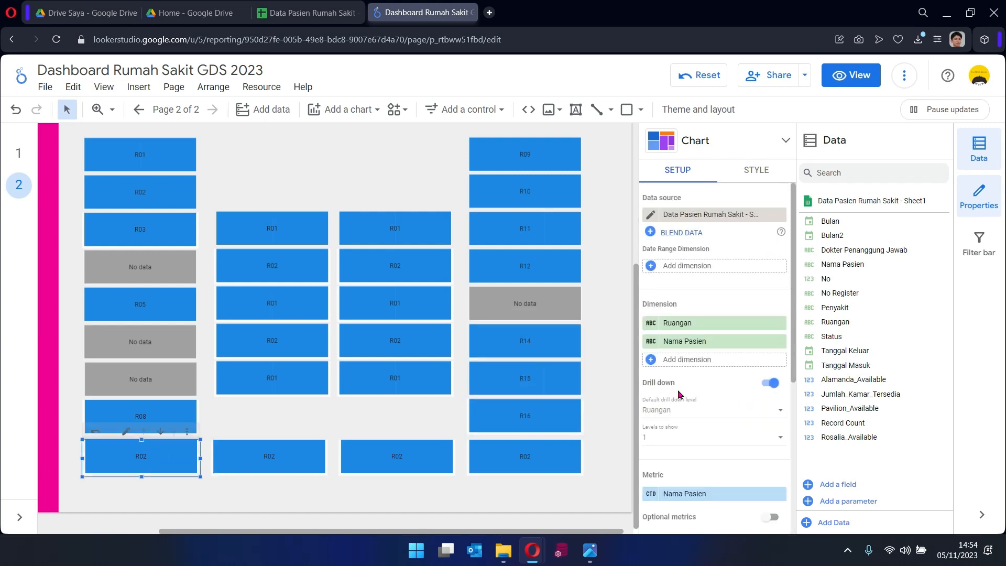
pyautogui.scroll(-4, 681, 398)
pyautogui.click(689, 464)
pyautogui.scroll(-3, 689, 403)
pyautogui.click(689, 395)
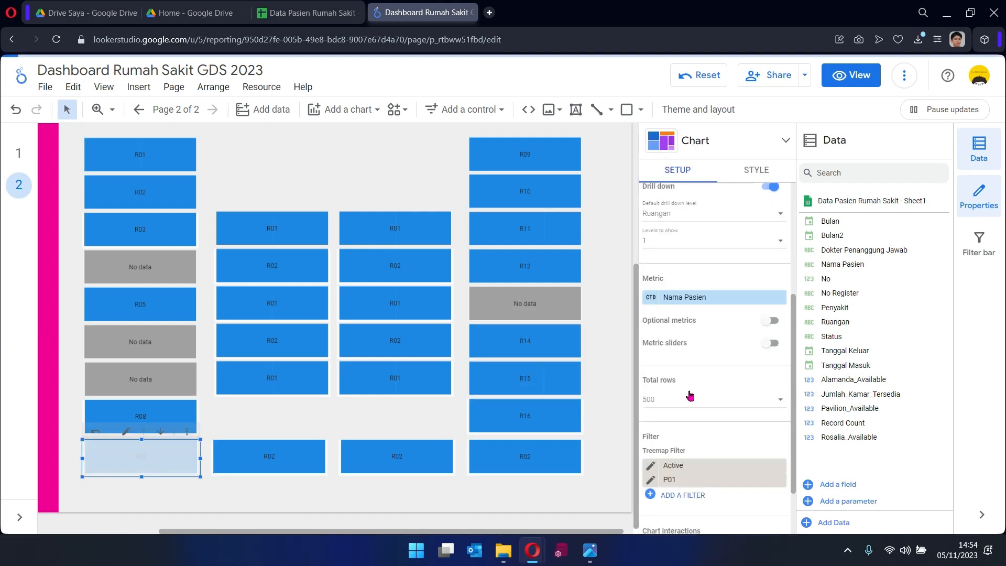
pyautogui.click(270, 463)
pyautogui.scroll(-2, 697, 413)
pyautogui.click(697, 413)
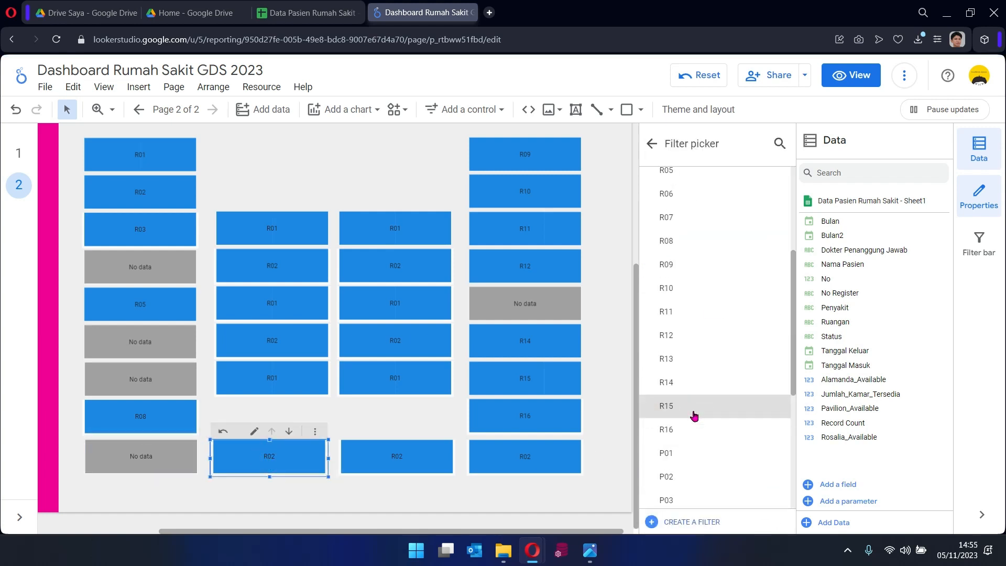
pyautogui.scroll(-2, 697, 367)
pyautogui.click(697, 345)
# Replace the R02 filters on the third and fourth tiles of the bottom row with P03 and P04.
pyautogui.click(400, 463)
pyautogui.scroll(-4, 706, 414)
pyautogui.click(707, 413)
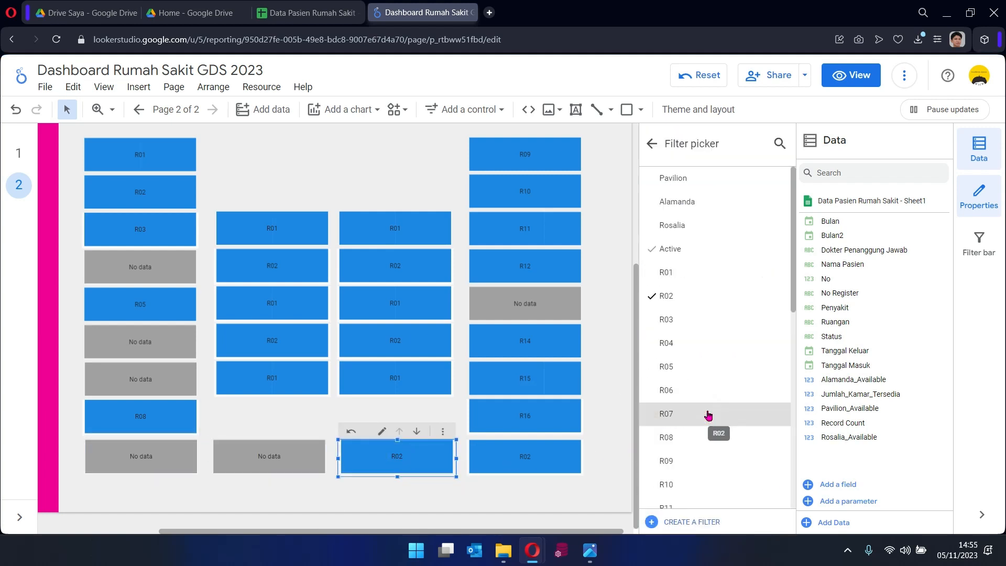
pyautogui.scroll(-6, 707, 414)
pyautogui.click(691, 305)
pyautogui.click(521, 460)
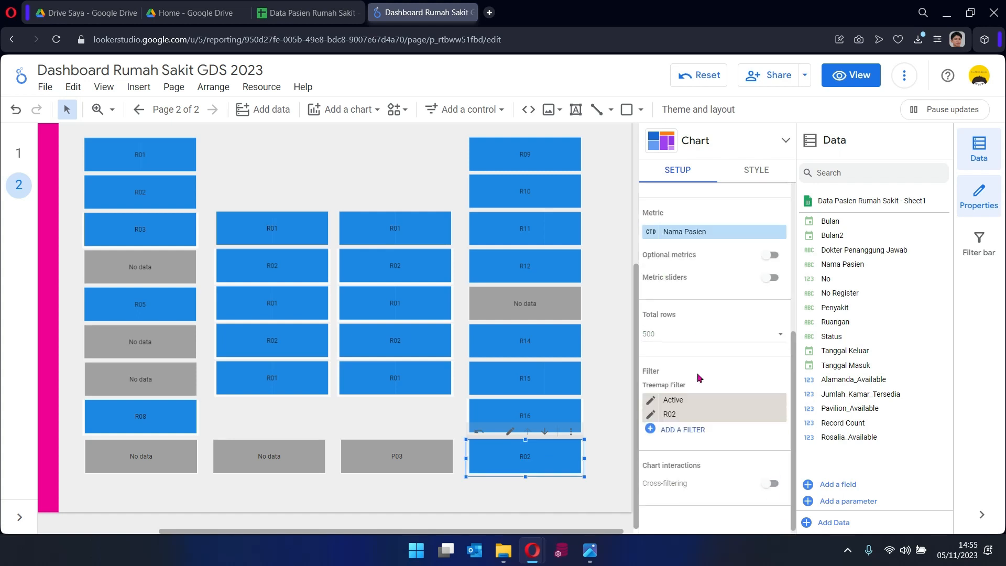
pyautogui.click(700, 412)
pyautogui.scroll(-3, 701, 414)
pyautogui.scroll(-3, 701, 414)
pyautogui.click(687, 264)
pyautogui.click(499, 461)
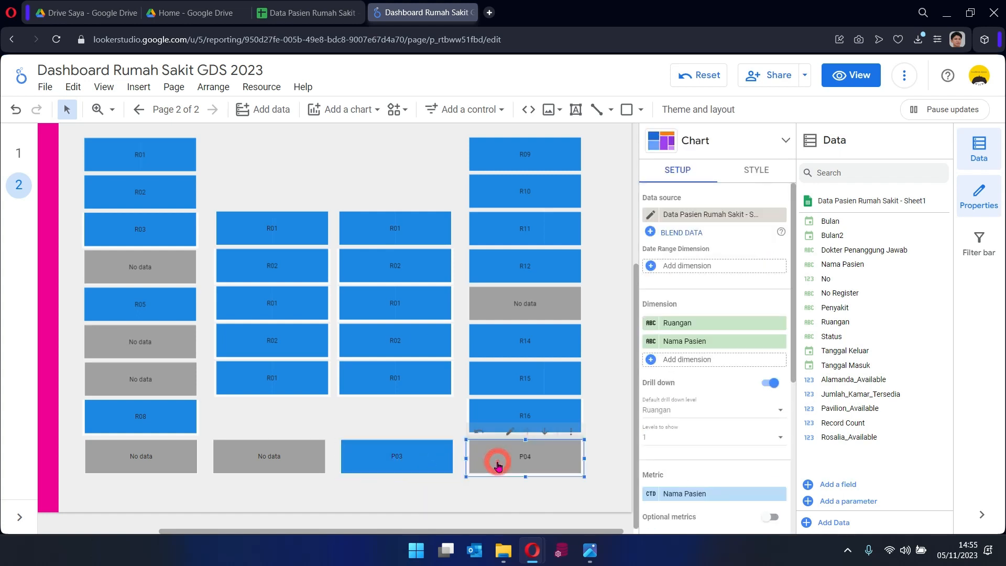
# Replace the R01 filter on the top tile of the second column with A01.
pyautogui.click(281, 231)
pyautogui.scroll(-5, 700, 411)
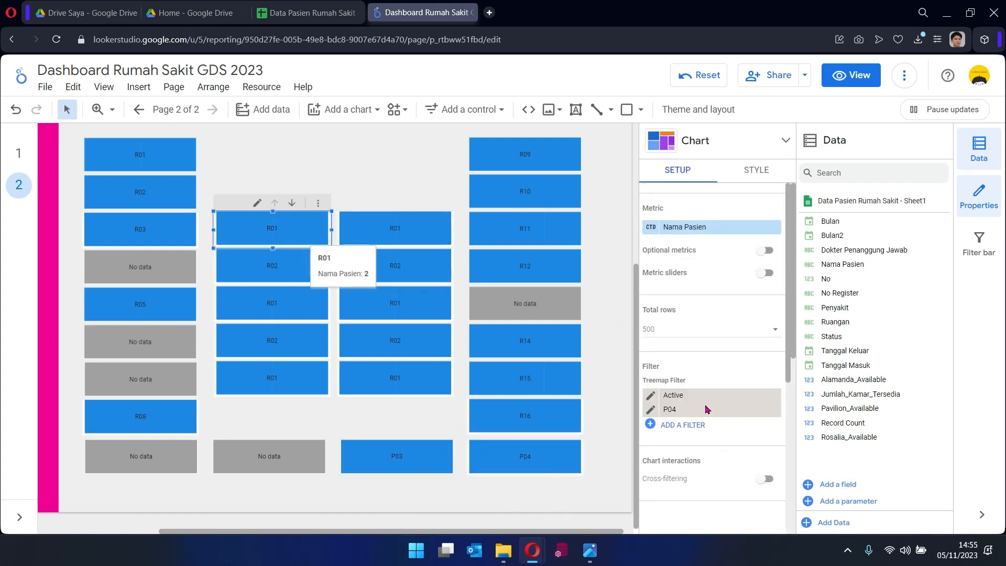
pyautogui.scroll(5, 700, 411)
pyautogui.click(701, 410)
pyautogui.scroll(-5, 727, 482)
pyautogui.click(709, 411)
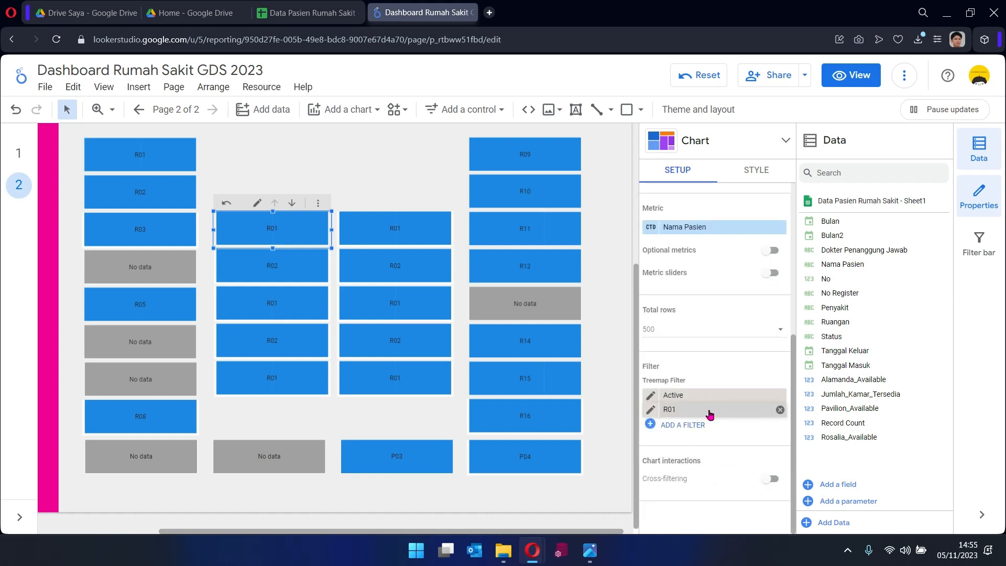
pyautogui.scroll(-7, 709, 409)
pyautogui.click(691, 292)
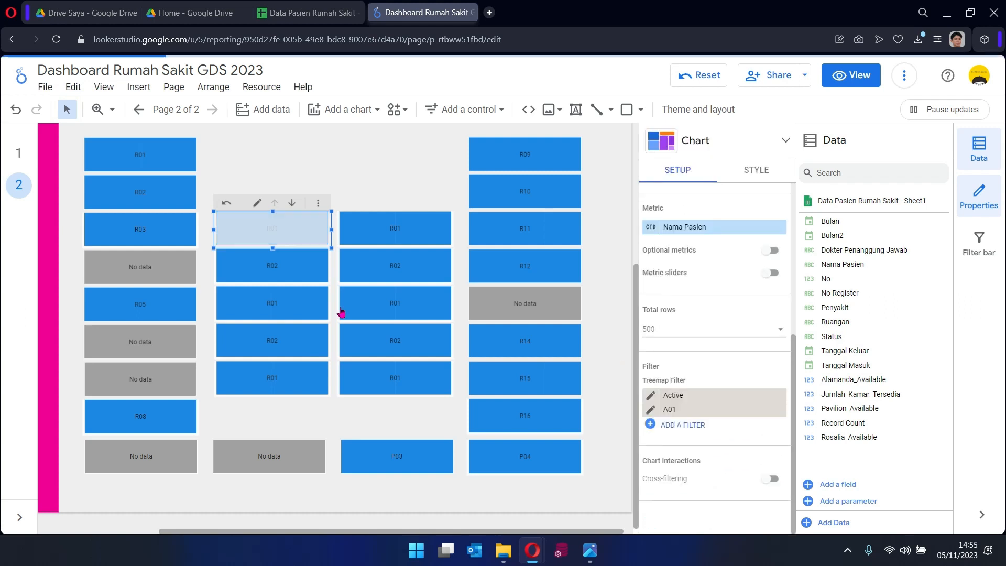
# Replace the room filters on the second and third tiles of the second column with A02 and A03.
pyautogui.click(292, 262)
pyautogui.click(705, 414)
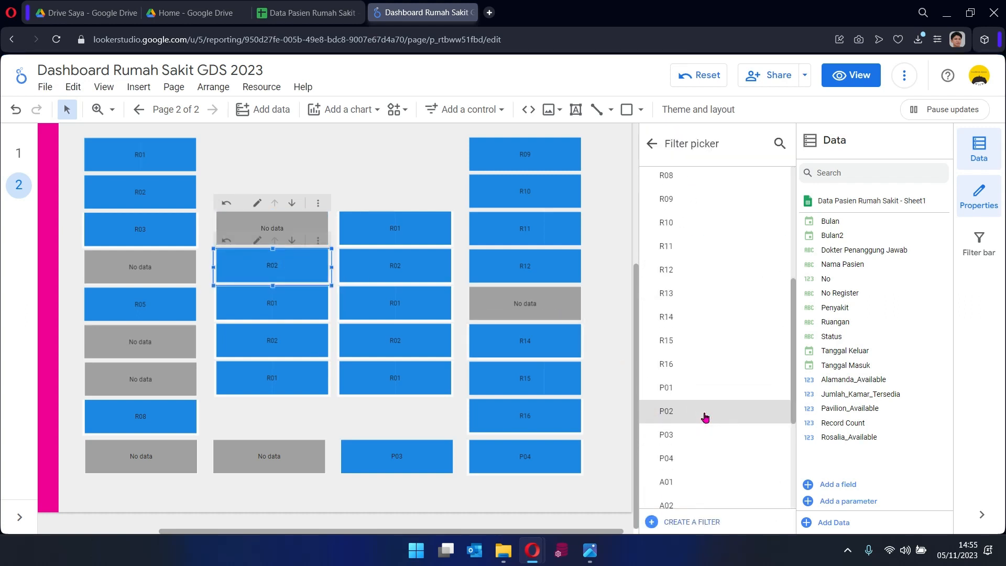
pyautogui.click(703, 416)
pyautogui.click(292, 307)
pyautogui.click(713, 409)
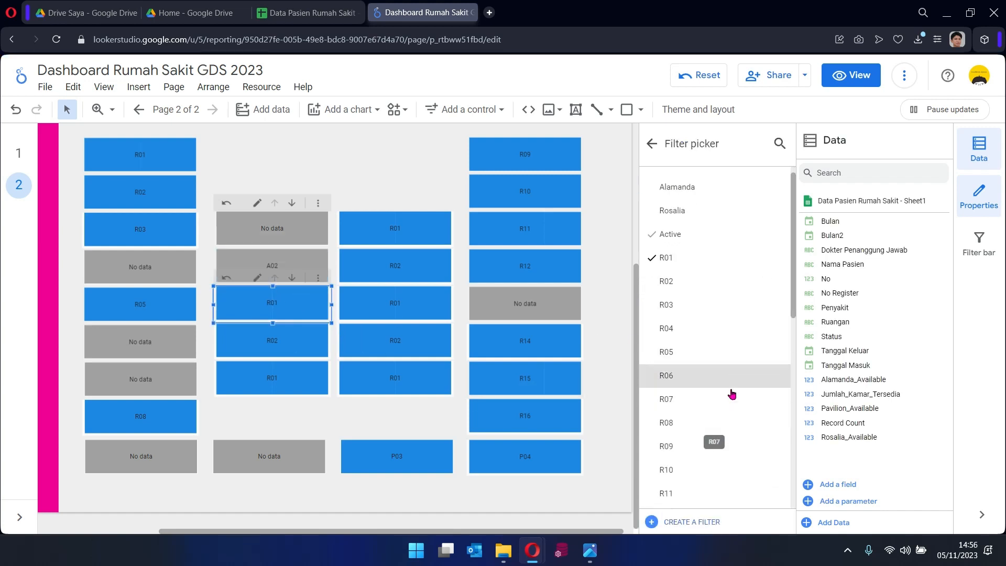
pyautogui.scroll(-3, 723, 367)
pyautogui.click(714, 335)
# Replace the room filters on the fourth and fifth tiles of the second column with A04 and A05.
pyautogui.click(297, 344)
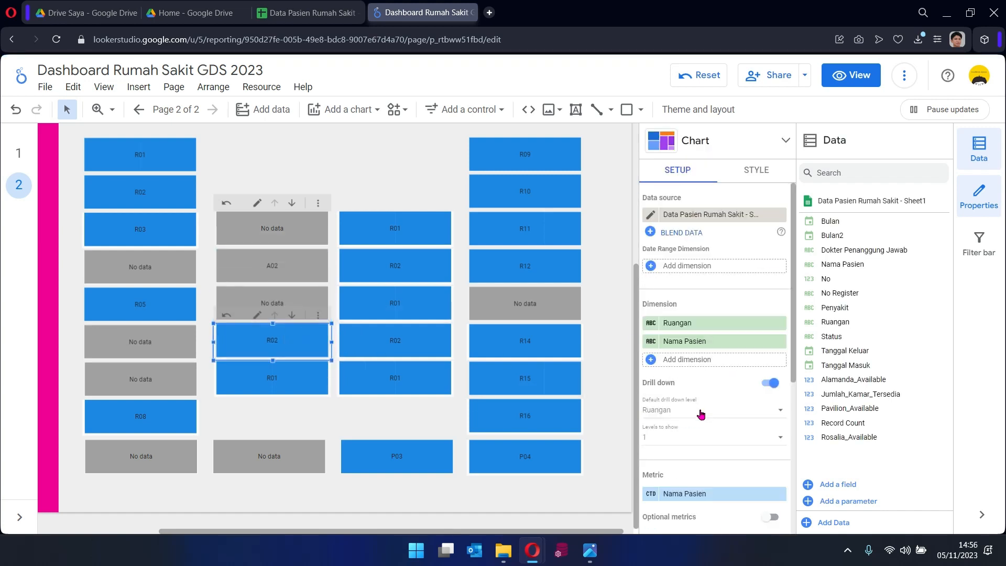
pyautogui.click(702, 412)
pyautogui.scroll(-5, 701, 435)
pyautogui.click(696, 469)
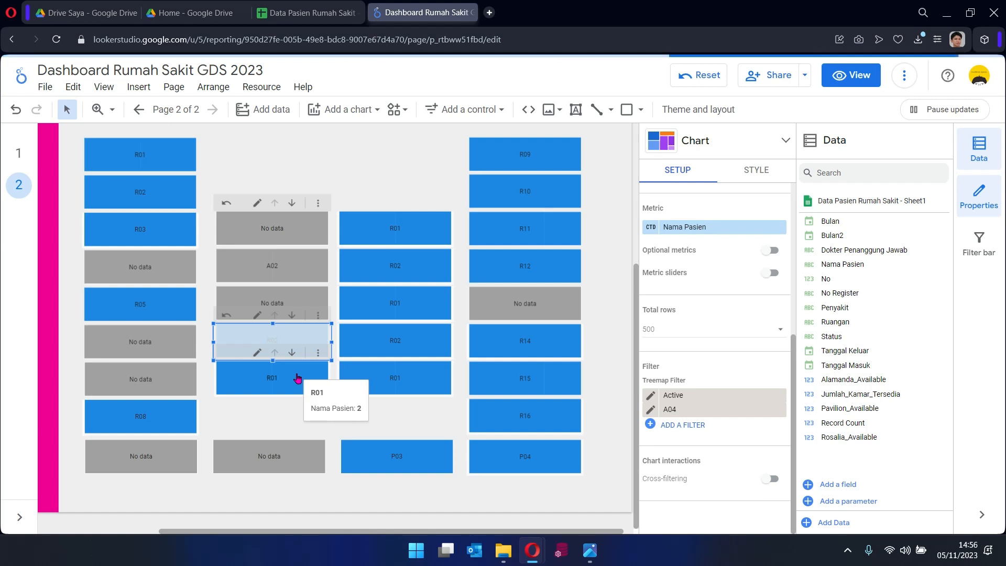
pyautogui.click(310, 387)
pyautogui.click(702, 410)
pyautogui.scroll(-5, 705, 404)
pyautogui.click(705, 403)
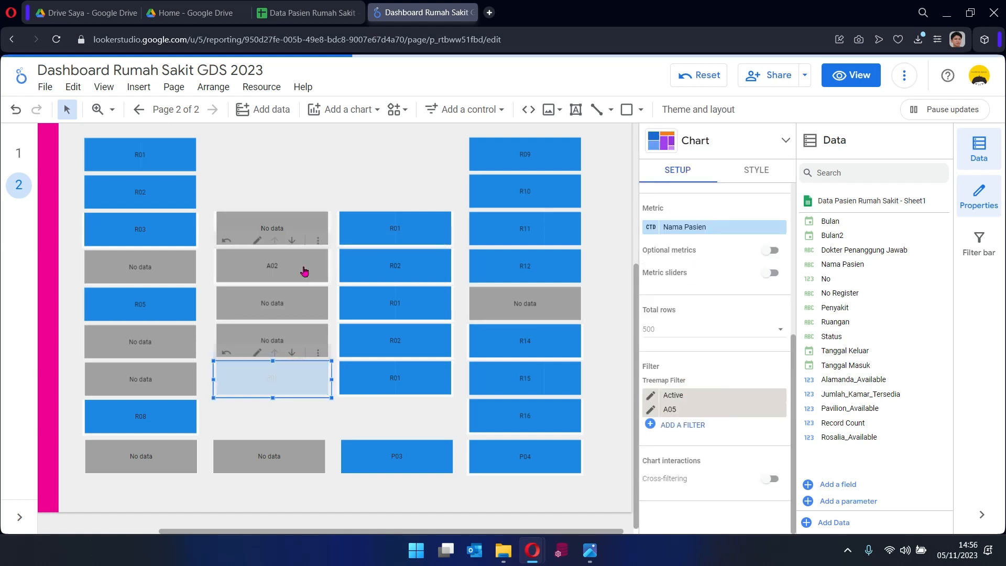
# Replace the room filters on the first and second tiles of the third column with A06 and A07.
pyautogui.click(303, 268)
pyautogui.click(425, 232)
pyautogui.scroll(-5, 730, 410)
pyautogui.click(730, 411)
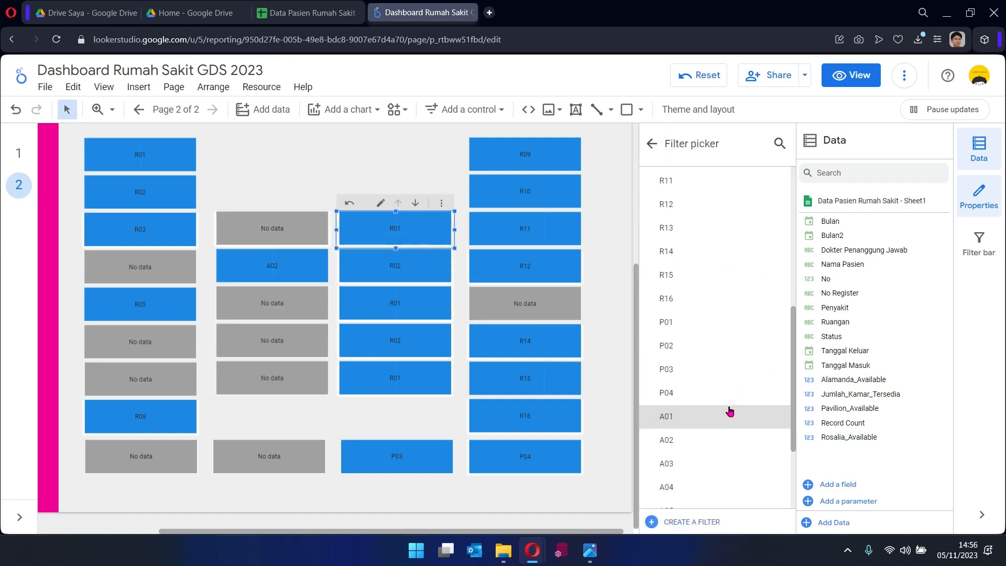
pyautogui.scroll(-5, 710, 440)
pyautogui.click(712, 409)
pyautogui.click(418, 272)
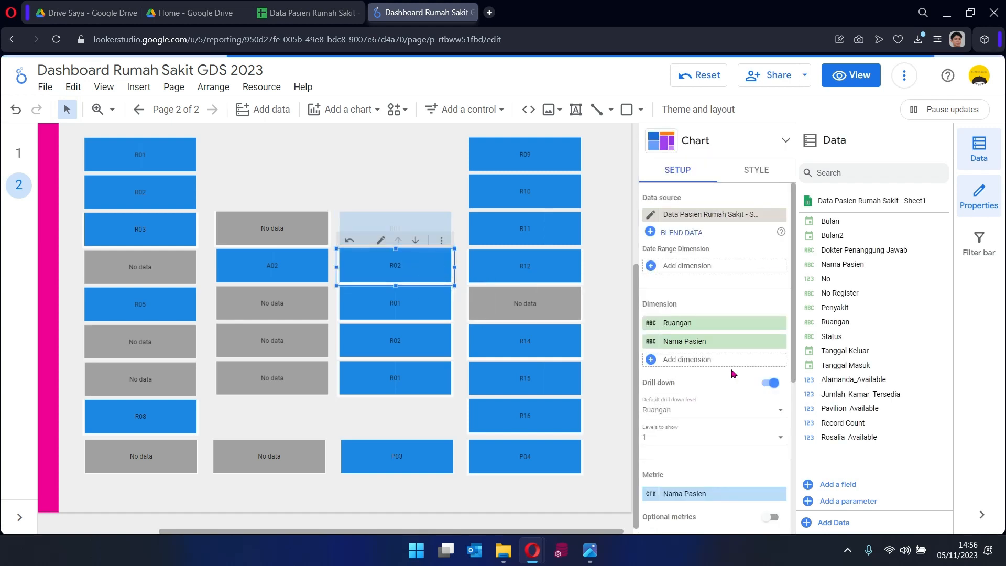
pyautogui.scroll(-5, 729, 372)
pyautogui.click(696, 475)
pyautogui.scroll(-5, 681, 443)
pyautogui.click(692, 428)
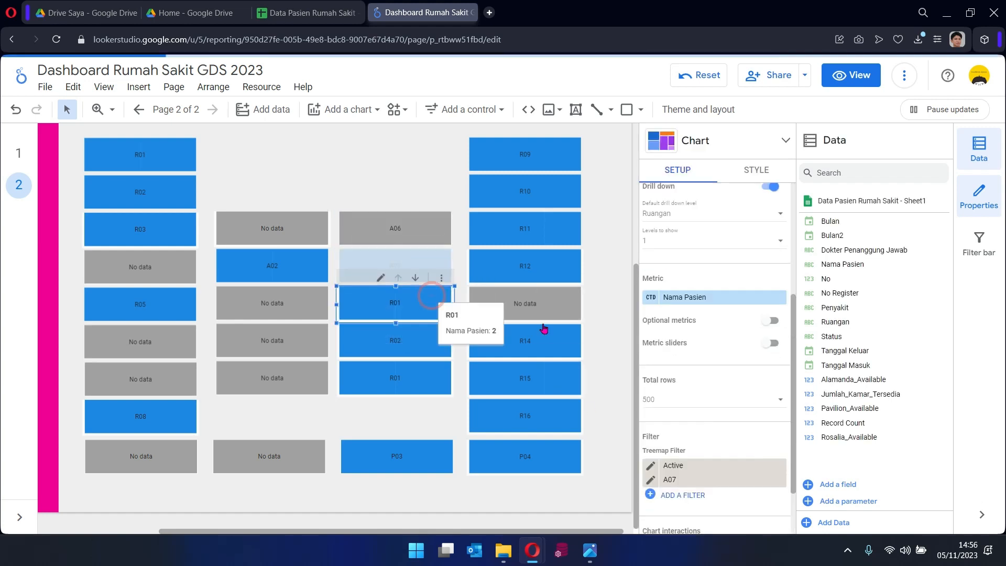
# Replace the room filters on the third and fourth tiles of the third column with A08 and A09.
pyautogui.click(395, 303)
pyautogui.click(708, 400)
pyautogui.scroll(-5, 703, 411)
pyautogui.click(706, 461)
pyautogui.click(420, 341)
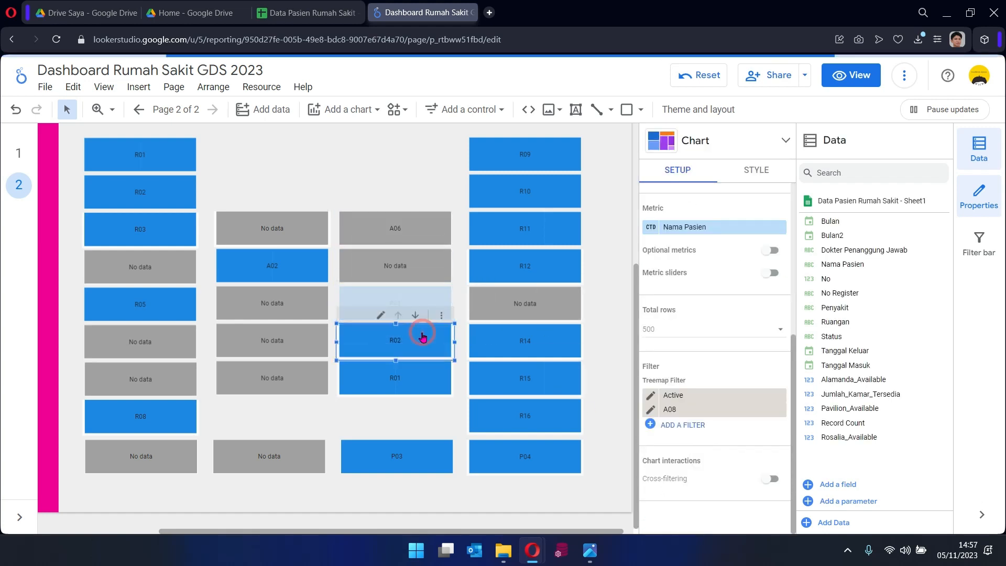
pyautogui.scroll(-5, 701, 386)
pyautogui.click(701, 386)
pyautogui.scroll(-5, 700, 409)
pyautogui.click(690, 467)
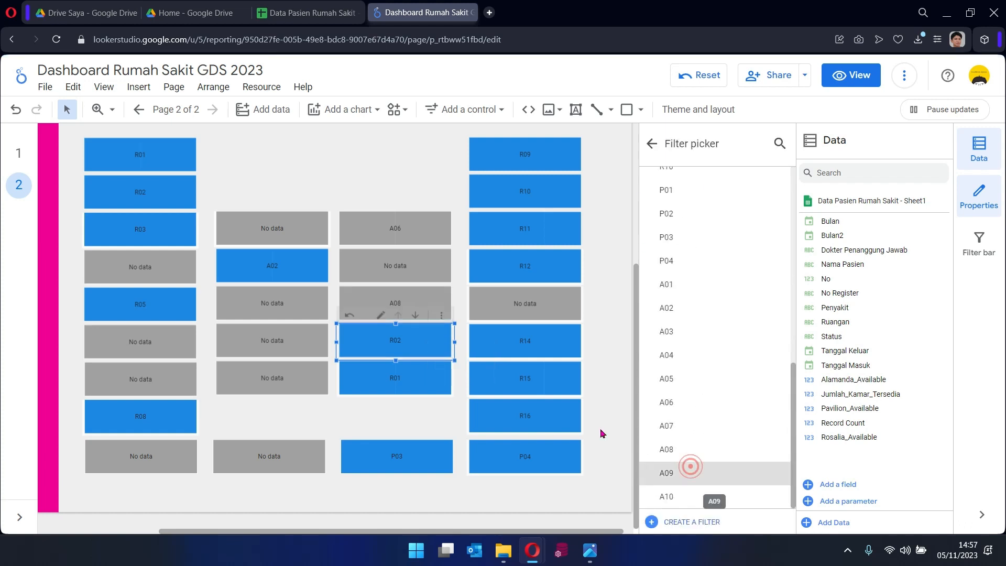
# Replace the R01 filter on the bottom tile of the third column with A10, and clear the selection.
pyautogui.click(418, 376)
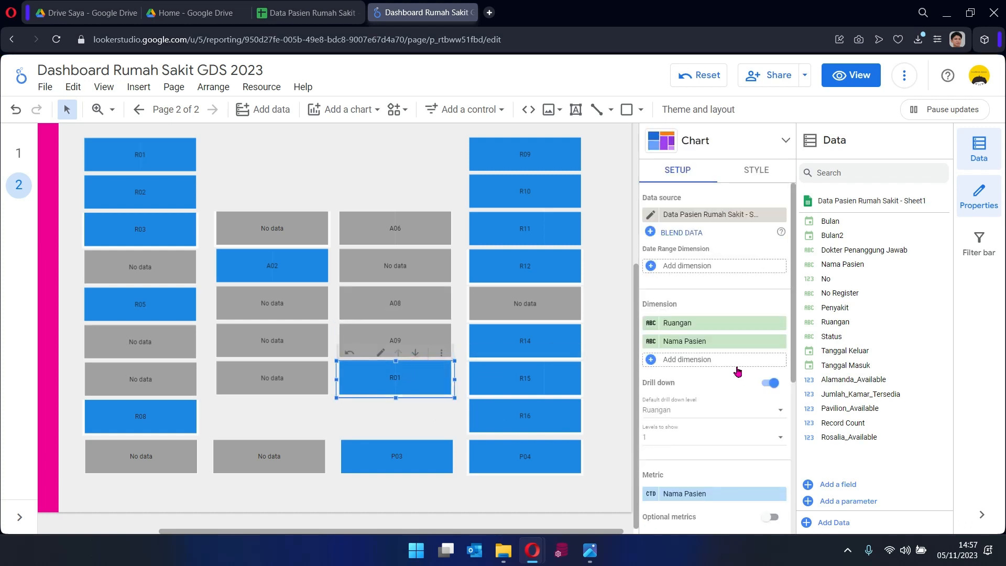
pyautogui.click(708, 411)
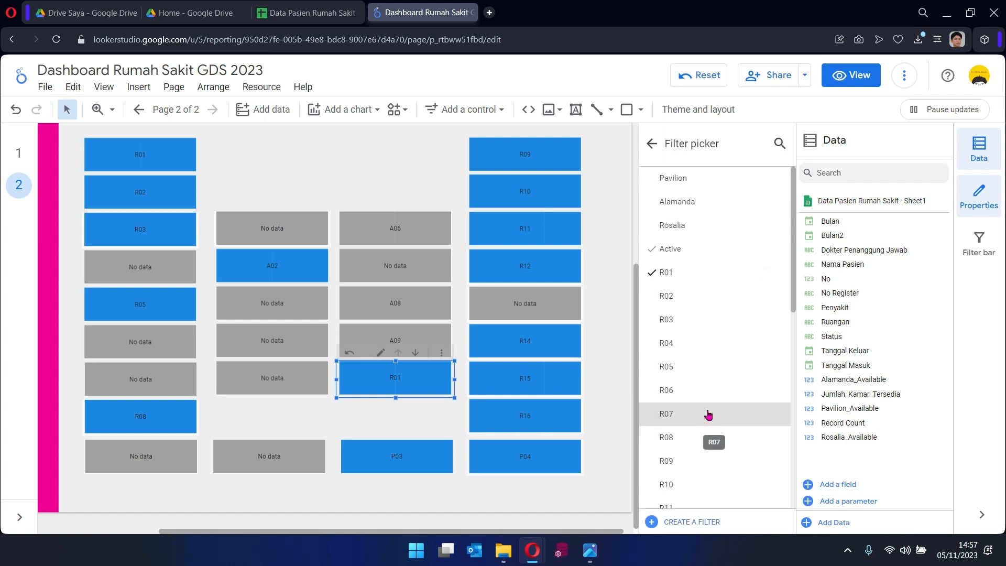
pyautogui.scroll(-10, 705, 413)
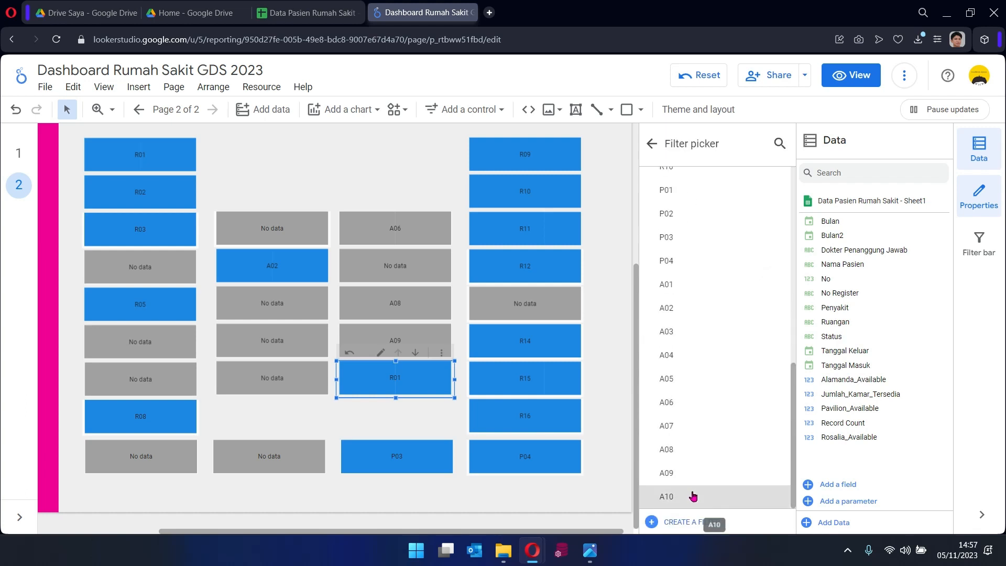
pyautogui.click(693, 496)
pyautogui.click(410, 227)
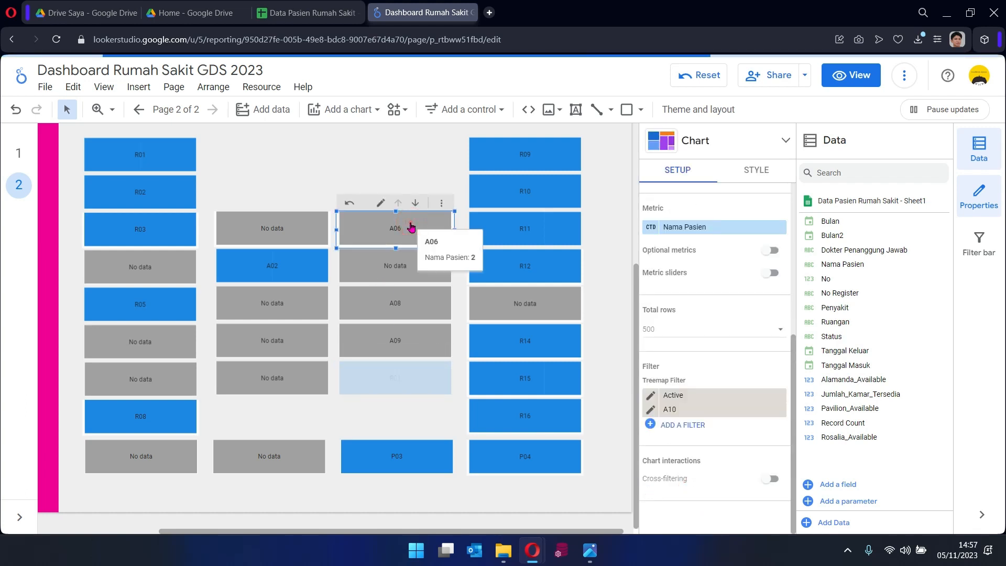
pyautogui.click(410, 304)
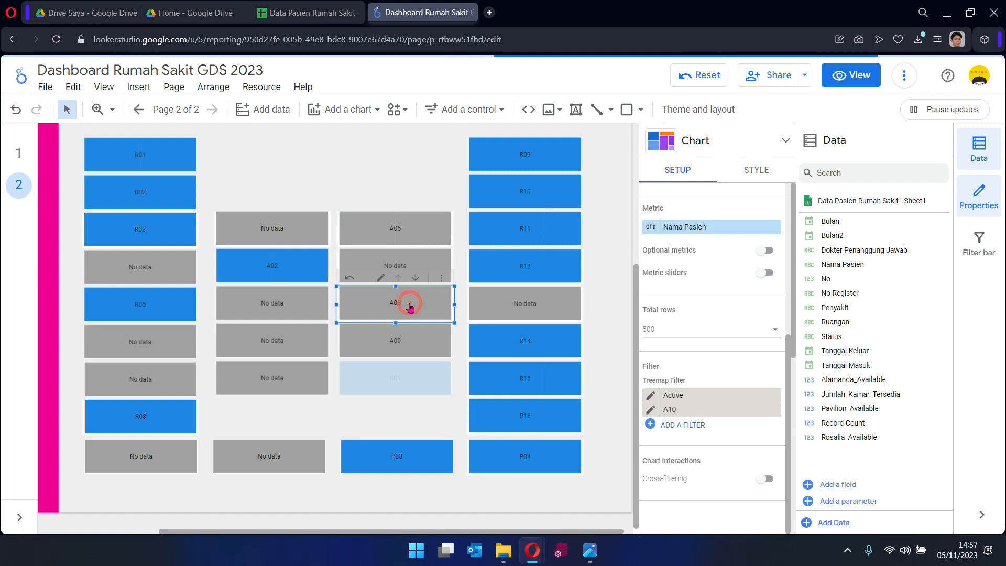
pyautogui.click(429, 347)
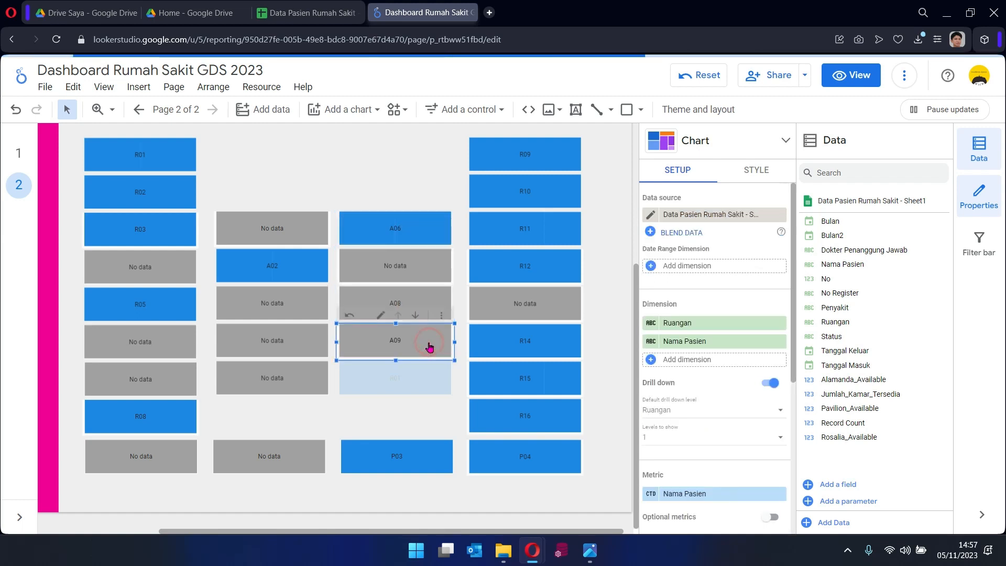
pyautogui.moveTo(429, 347)
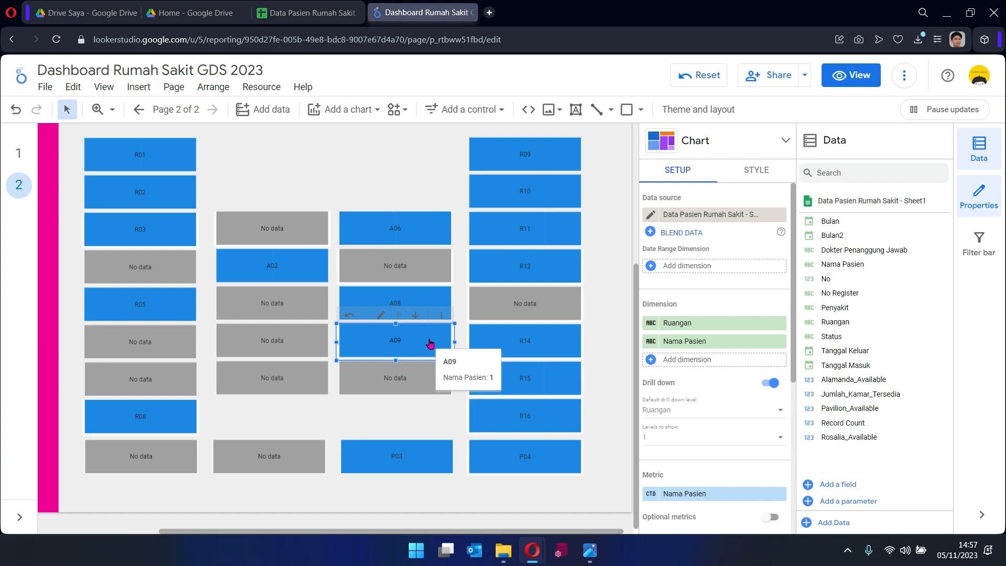
pyautogui.click(613, 191)
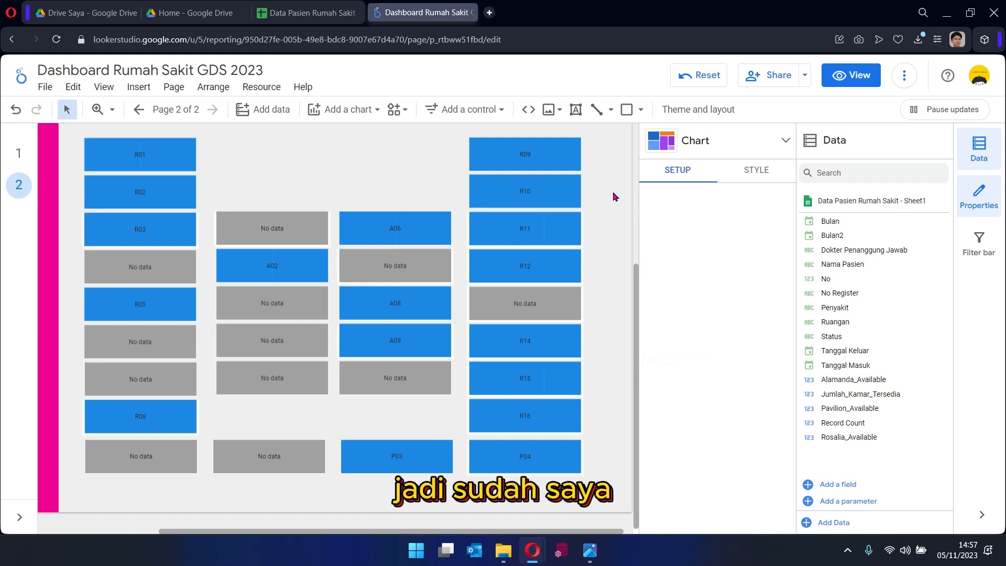
# Duplicate the Kamar Tersedia card's background rectangle and stretch the copy beneath the cards until it covers the title and all room tiles.
pyautogui.scroll(3, 221, 280)
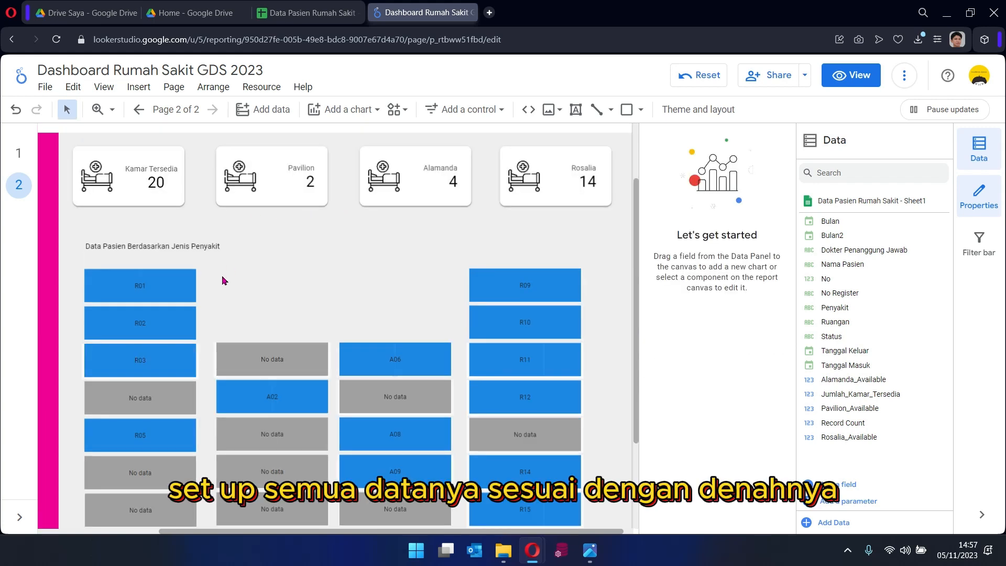
pyautogui.scroll(-3, 222, 275)
pyautogui.scroll(3, 247, 272)
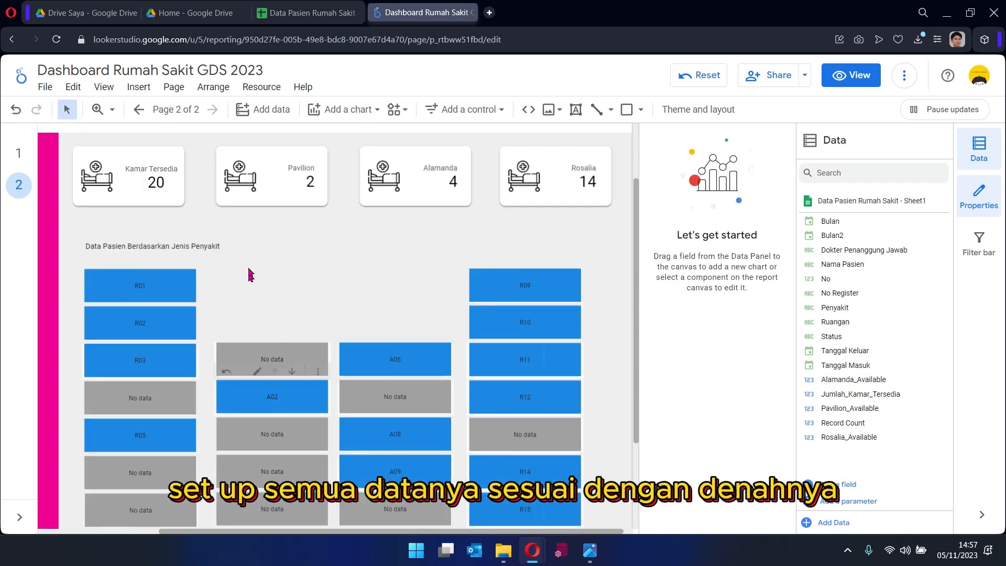
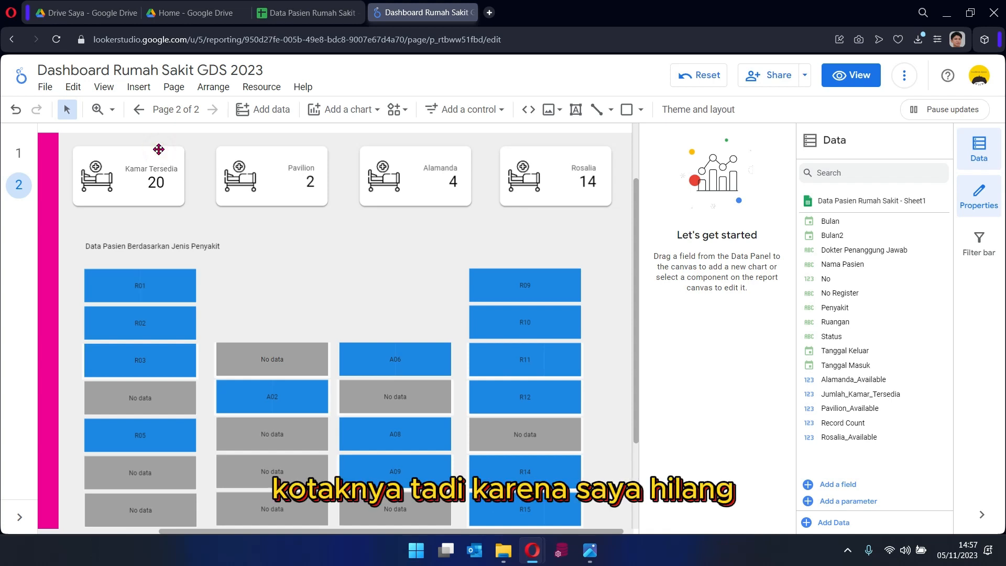
pyautogui.click(82, 152)
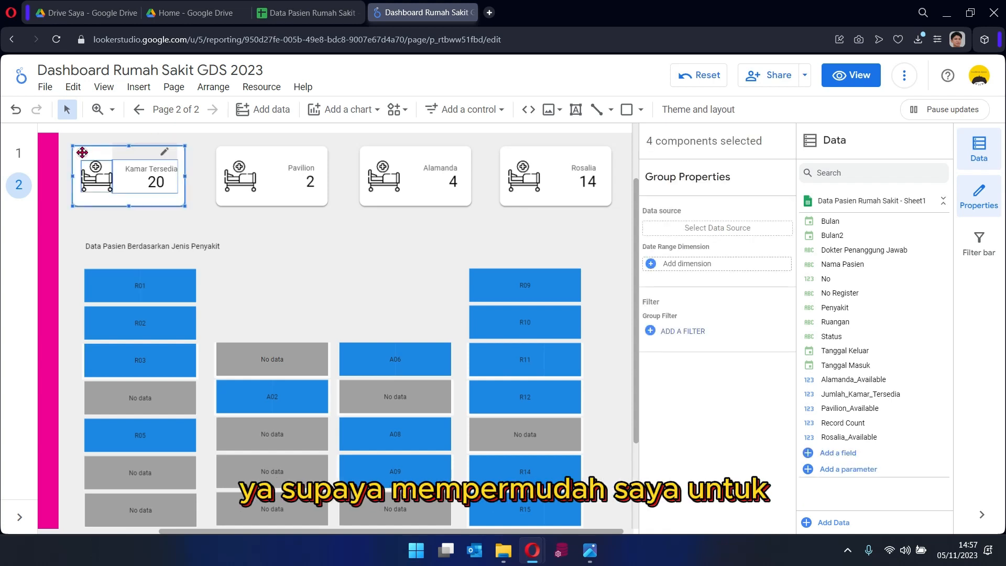
pyautogui.click(83, 152)
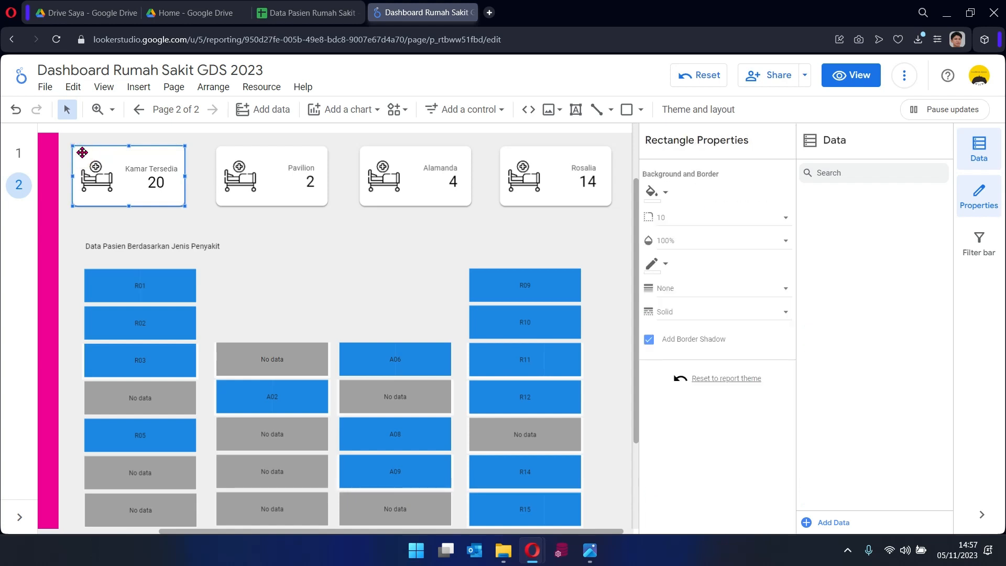
pyautogui.hotkey('ctrl', 'v')
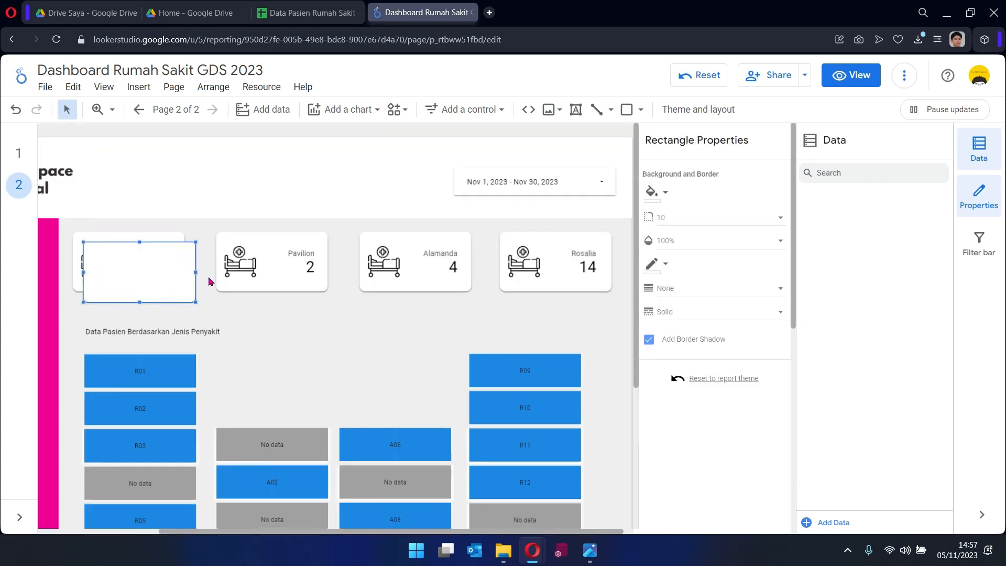
pyautogui.moveTo(150, 267); pyautogui.dragTo(299, 350)
pyautogui.moveTo(532, 366); pyautogui.dragTo(613, 364)
pyautogui.scroll(-4, 362, 278)
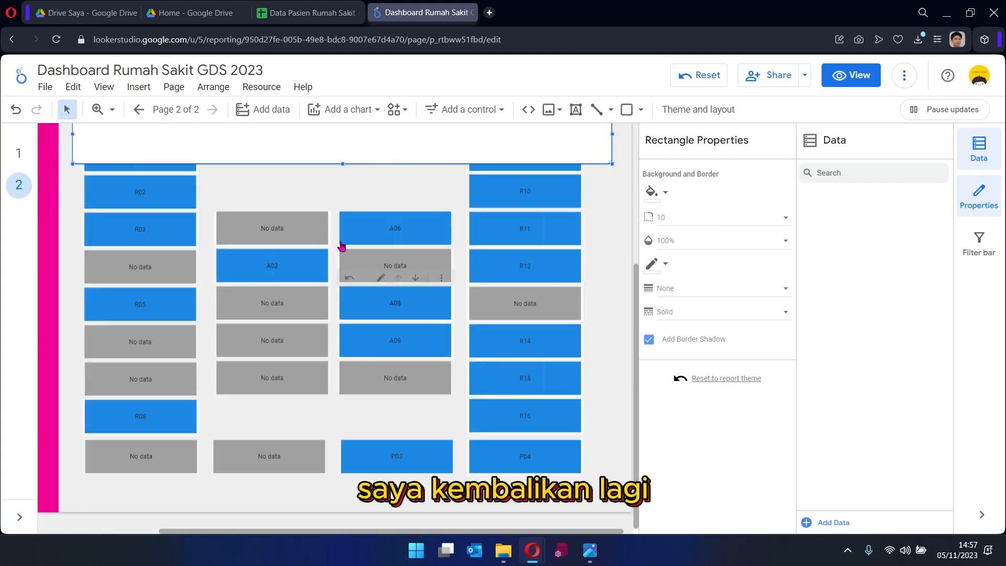
pyautogui.moveTo(344, 164); pyautogui.dragTo(341, 494)
# Send the large white rectangle to the back, behind the title and room tiles.
pyautogui.rightClick(409, 189)
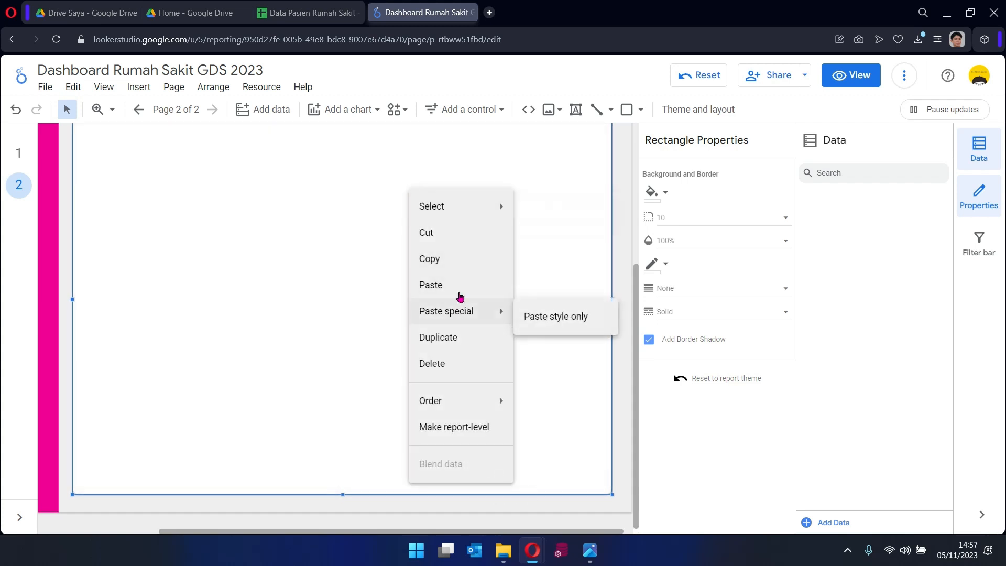
pyautogui.moveTo(449, 400)
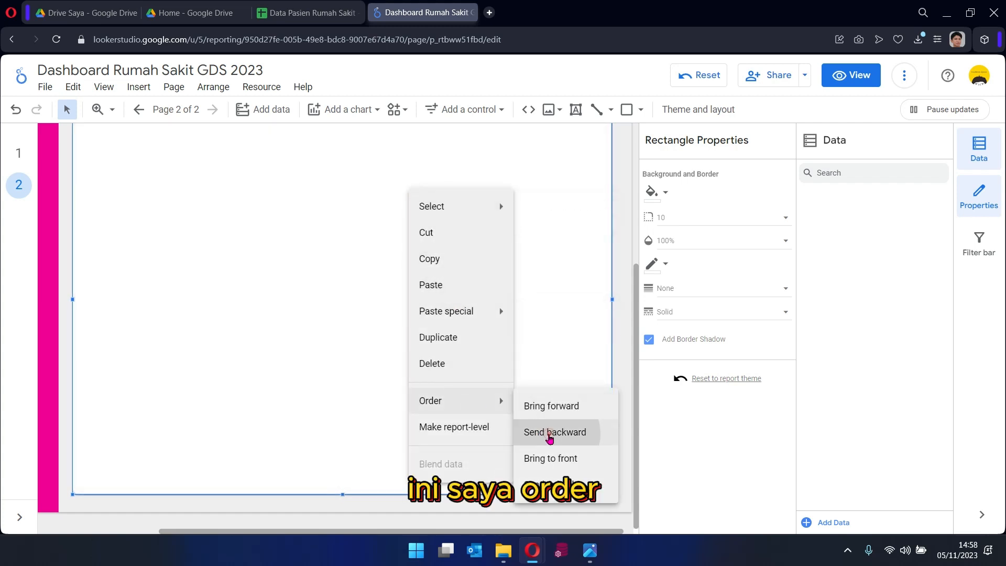
pyautogui.click(546, 434)
pyautogui.rightClick(408, 303)
pyautogui.moveTo(461, 268)
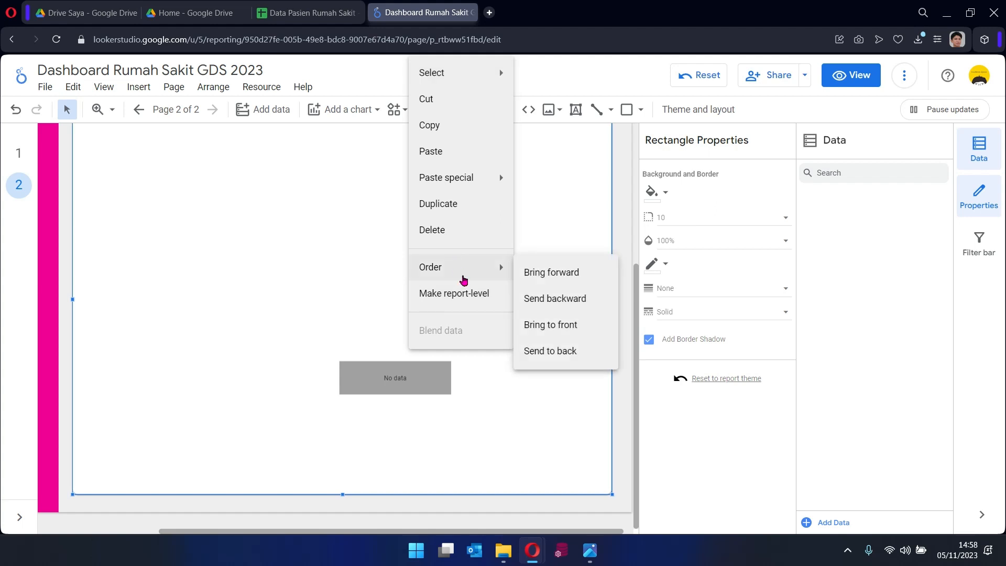
pyautogui.click(564, 357)
pyautogui.click(618, 278)
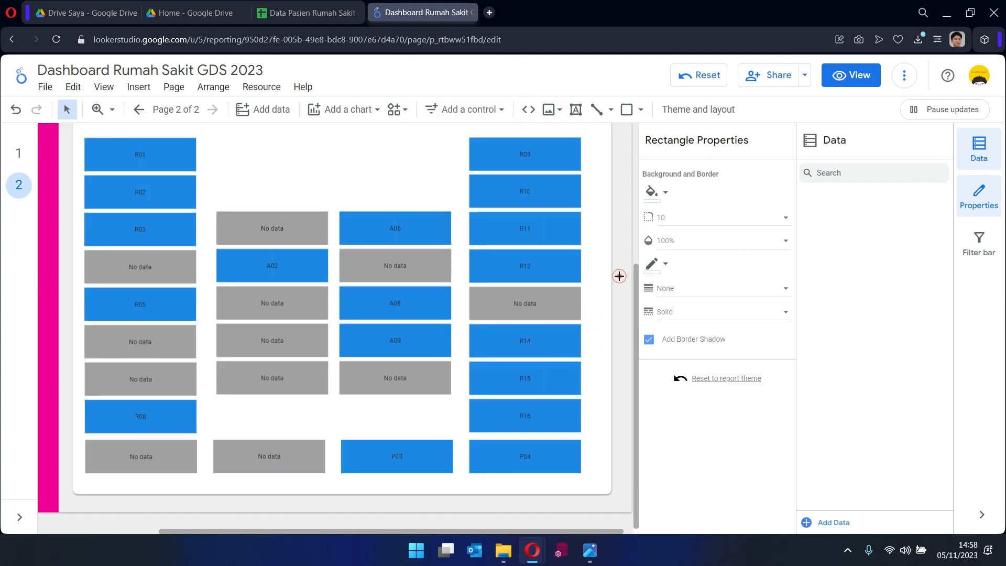
# Check the reference design image for the panel title and change the heading above the room tiles to "Informasi Ketersediaan Kamar".
pyautogui.scroll(3, 618, 276)
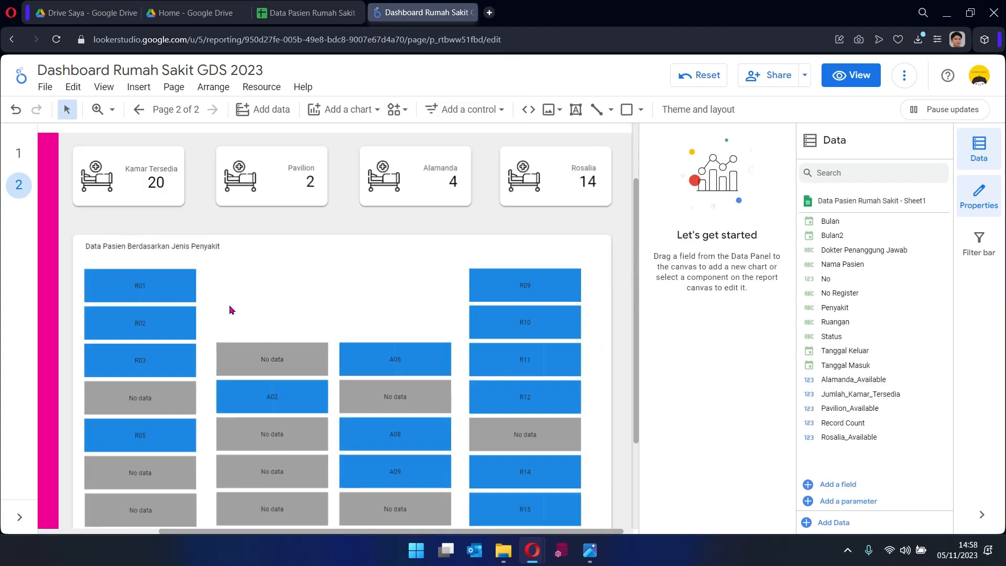
pyautogui.click(149, 248)
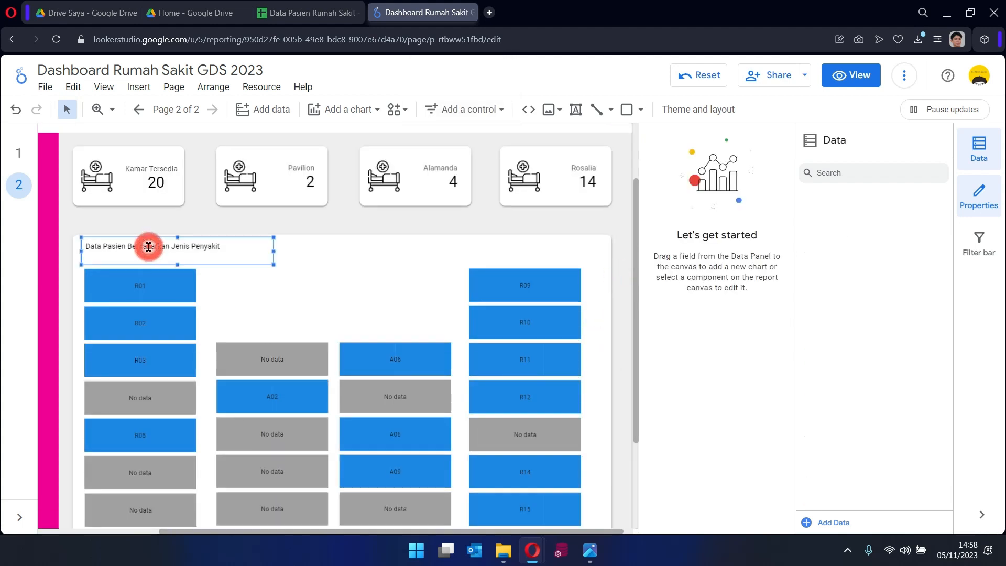
pyautogui.click(591, 550)
pyautogui.click(591, 550)
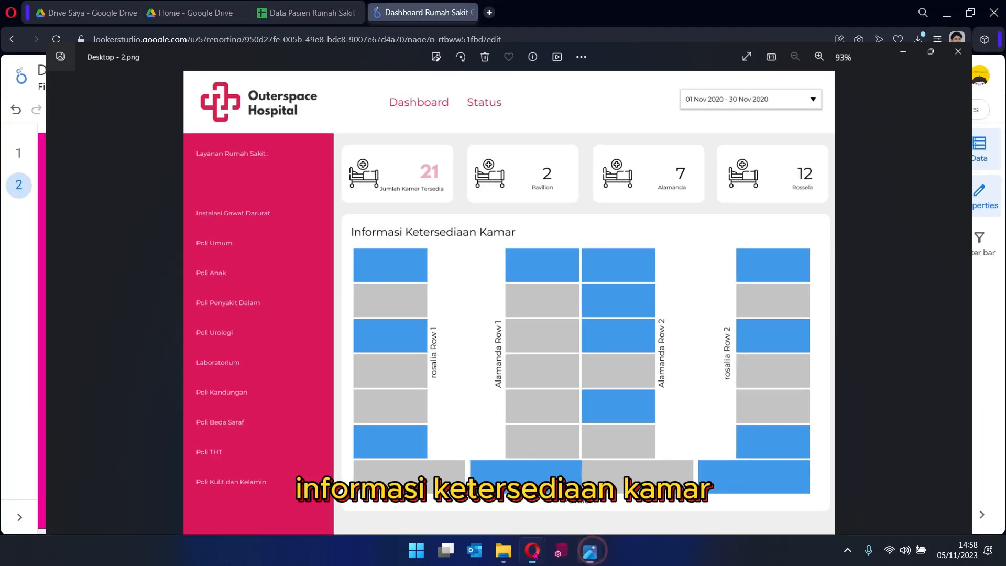
pyautogui.doubleClick(113, 245)
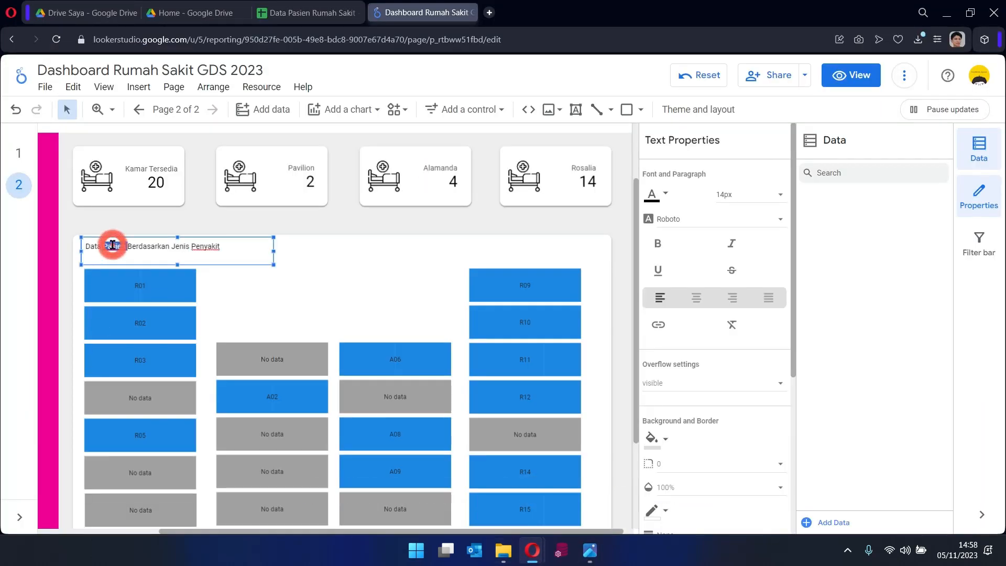
pyautogui.tripleClick(112, 245)
pyautogui.press('BackSpace')
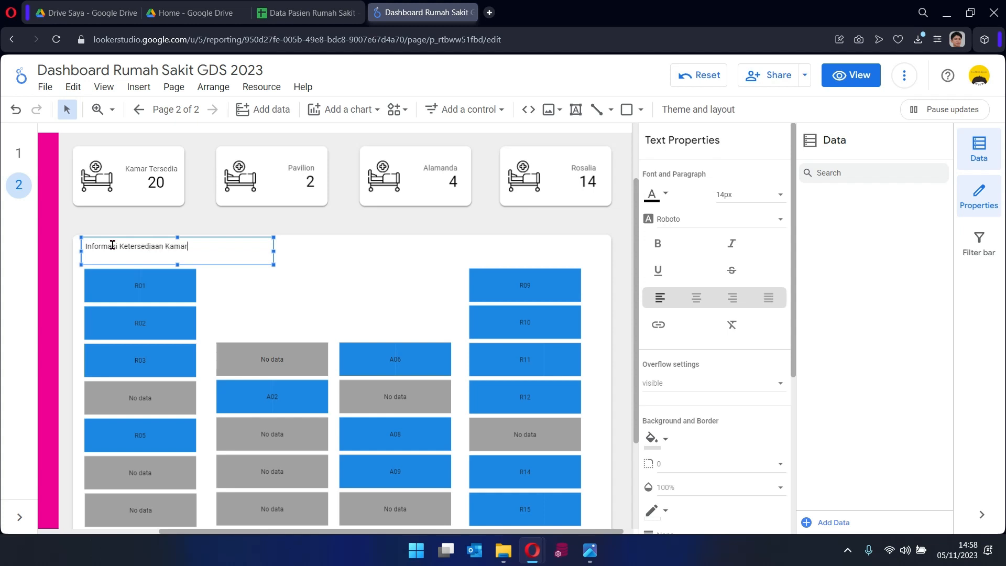
pyautogui.click(615, 220)
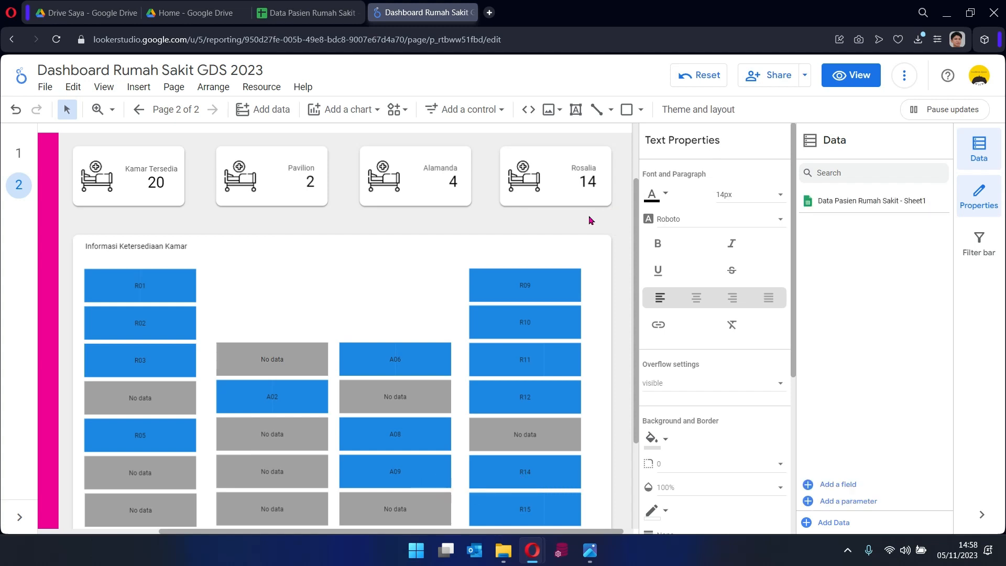
pyautogui.scroll(2, 519, 197)
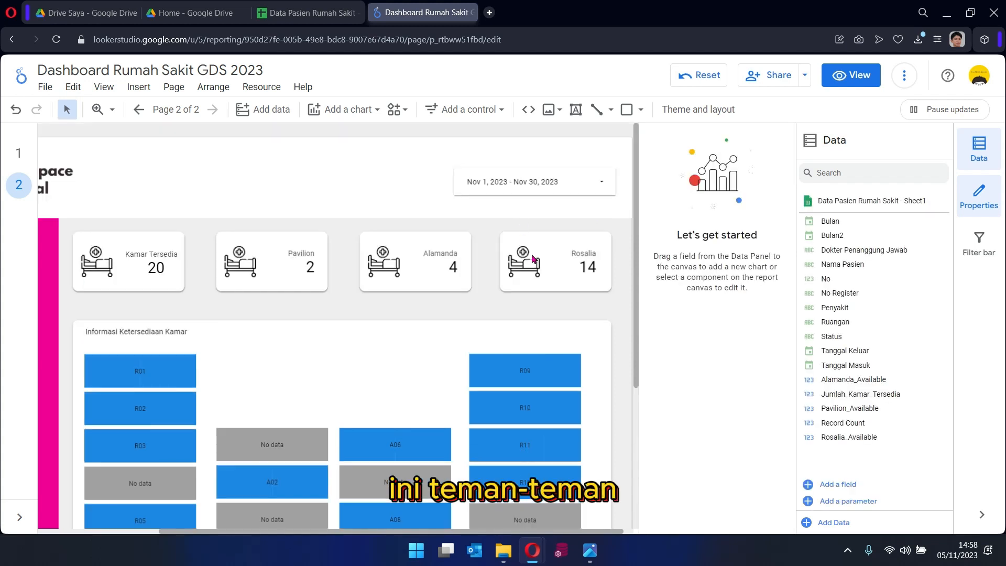
pyautogui.scroll(-1, 534, 259)
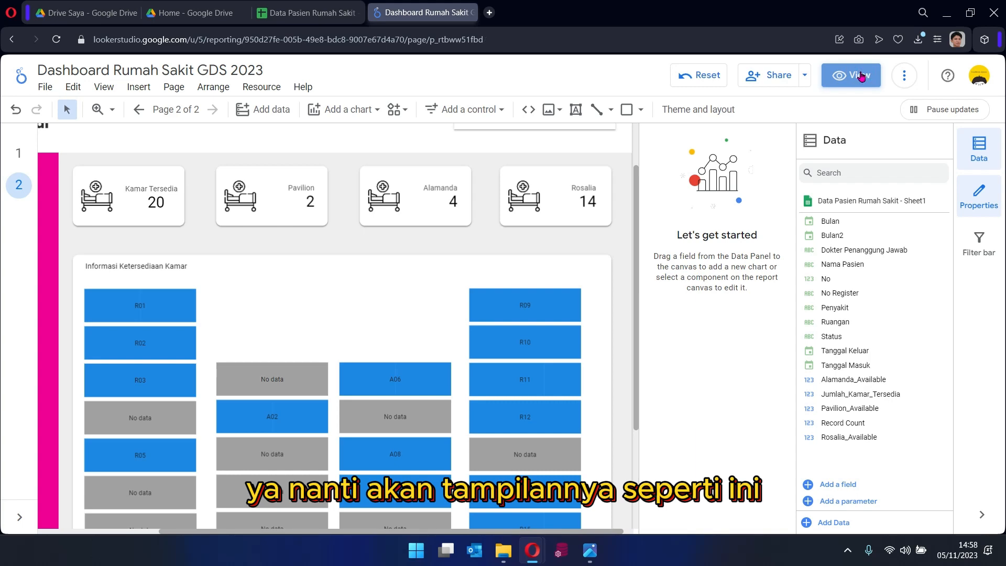
# Preview the room availability page in view mode, with the page navigation collapsed and the browser zoom at 90%.
pyautogui.click(861, 77)
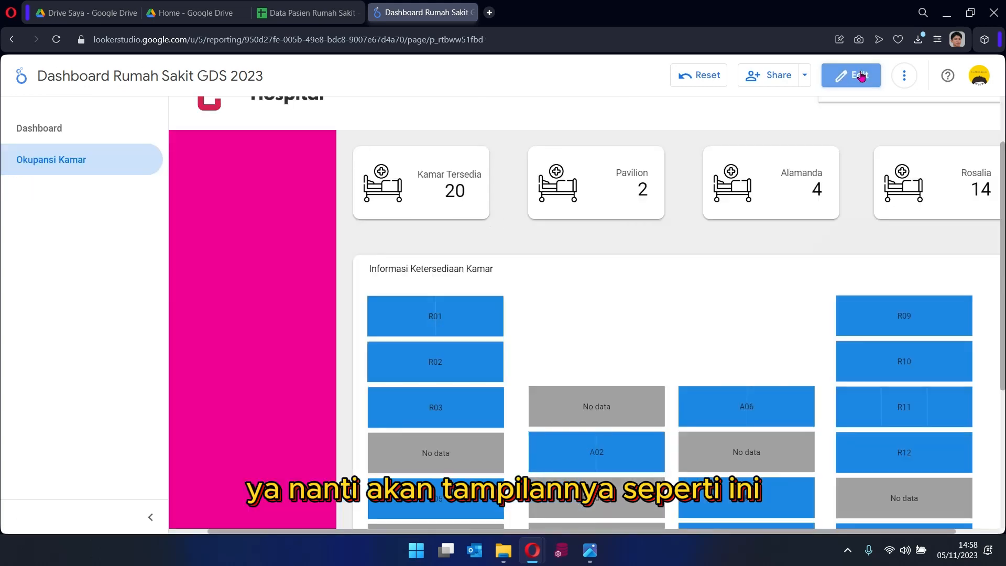
pyautogui.click(156, 518)
pyautogui.moveTo(381, 304)
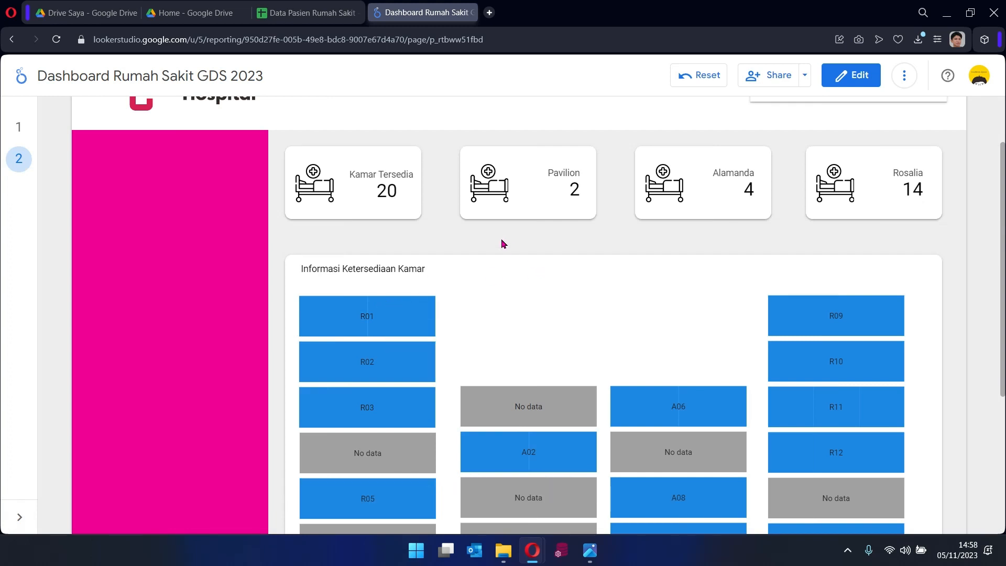
pyautogui.hotkey('ctrl', '-')
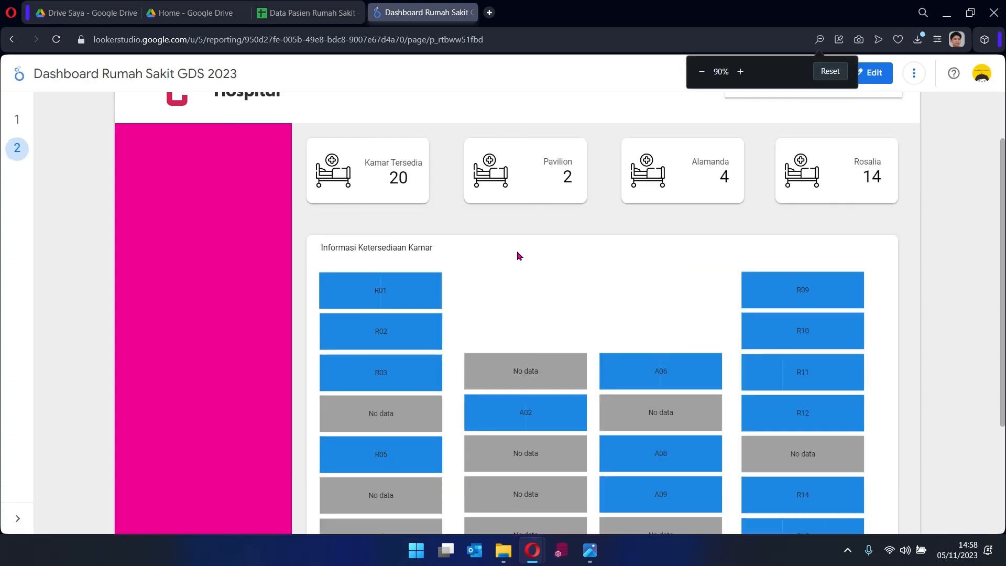
# Compare the Pavilion, Alamanda and Rosalia availability cards with the matching room tiles in the Informasi Ketersediaan Kamar panel.
pyautogui.scroll(2, 516, 254)
pyautogui.scroll(-1, 484, 276)
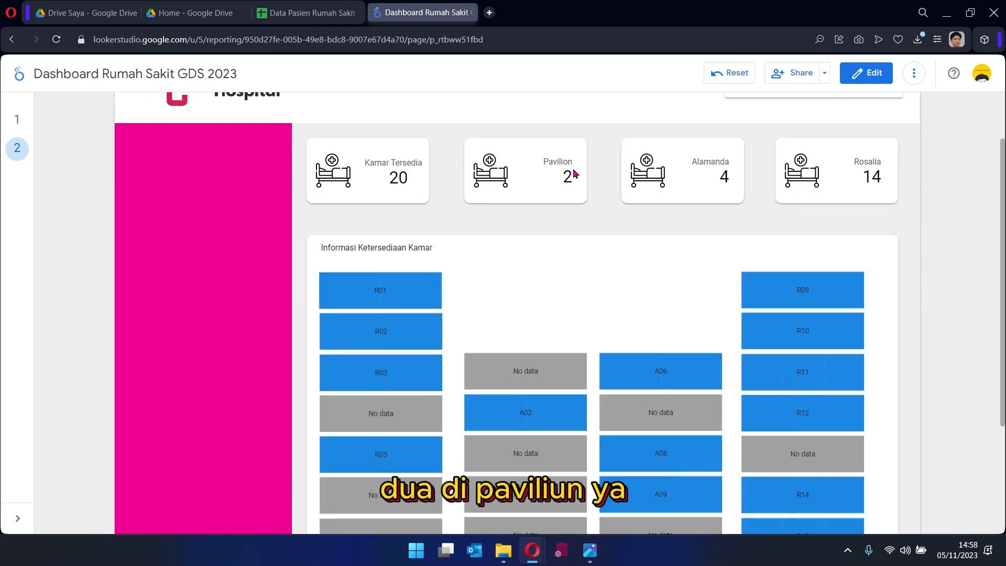
pyautogui.scroll(-3, 575, 173)
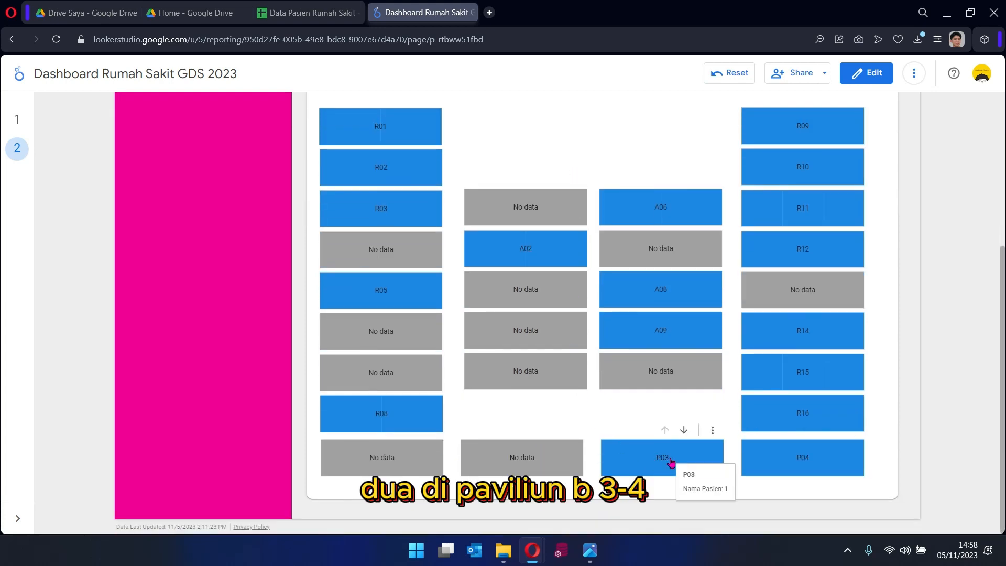
pyautogui.scroll(4, 680, 262)
pyautogui.scroll(-4, 666, 231)
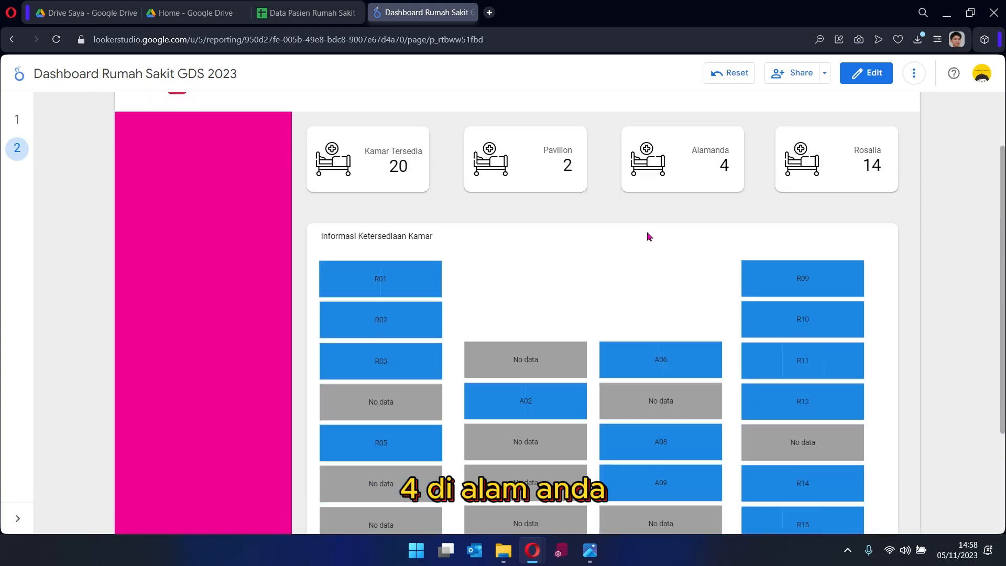
pyautogui.scroll(4, 643, 220)
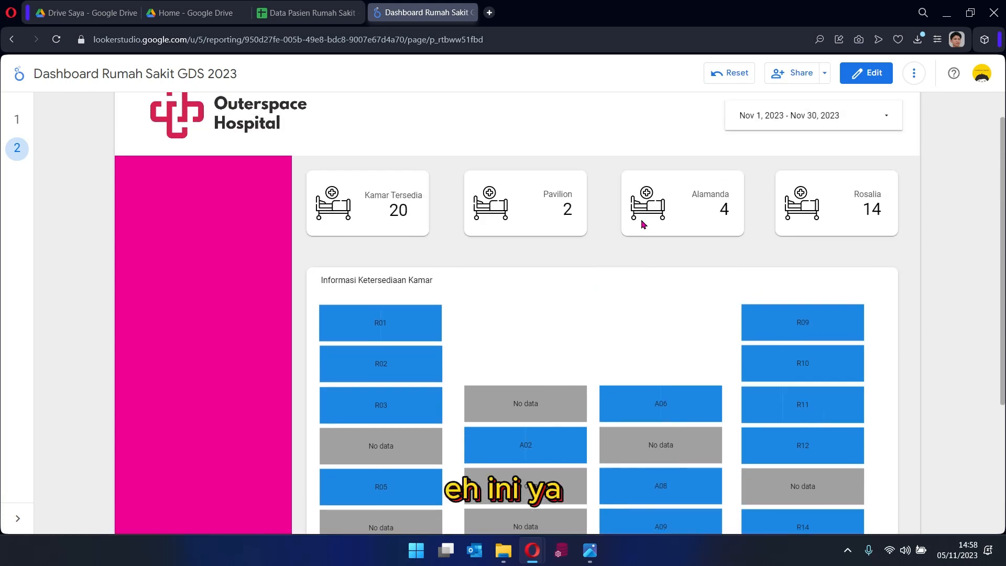
pyautogui.scroll(-3, 629, 273)
pyautogui.scroll(3, 734, 259)
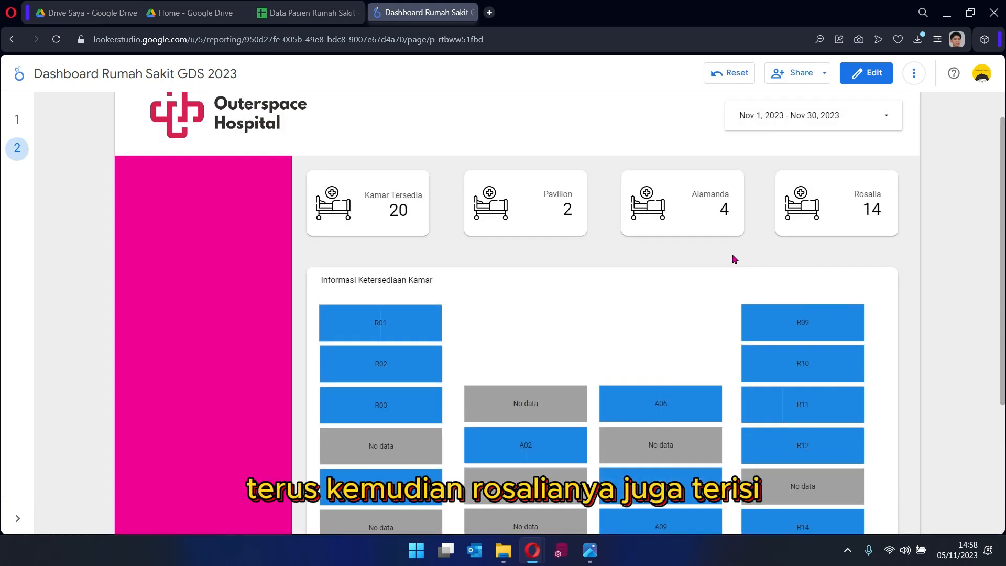
pyautogui.scroll(-4, 641, 286)
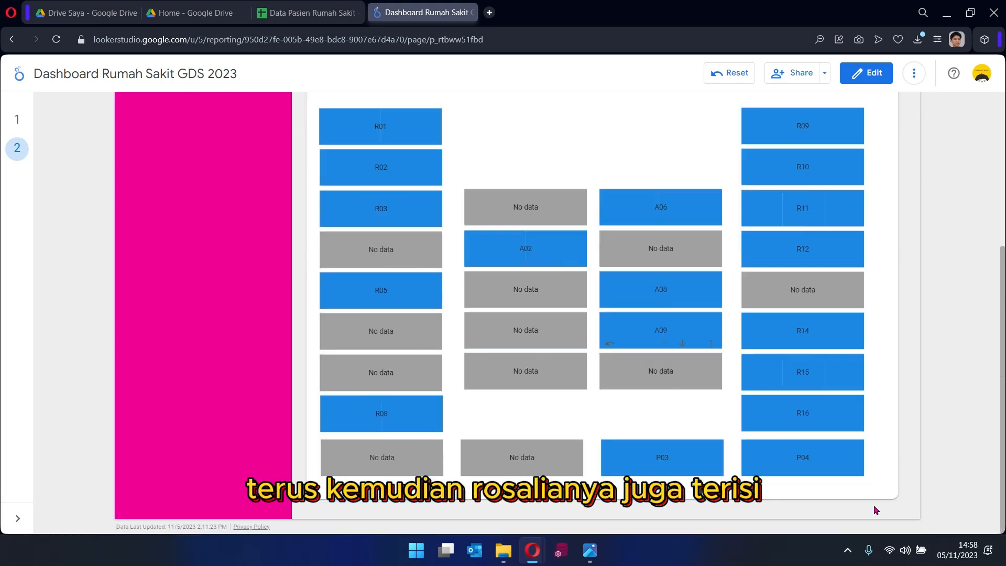
pyautogui.scroll(4, 796, 288)
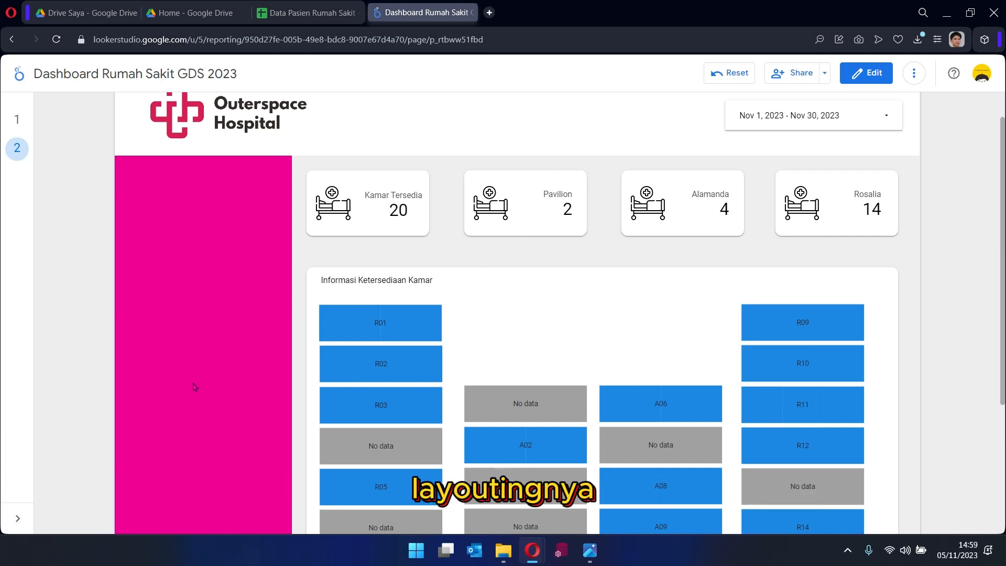
pyautogui.scroll(1, 638, 269)
pyautogui.scroll(-5, 639, 266)
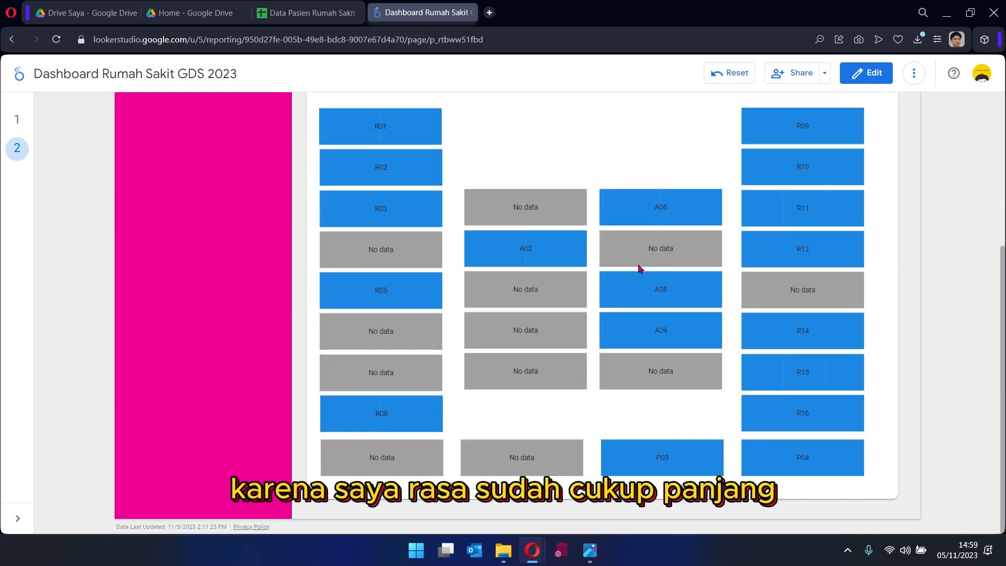
pyautogui.scroll(2, 520, 303)
pyautogui.scroll(3, 520, 303)
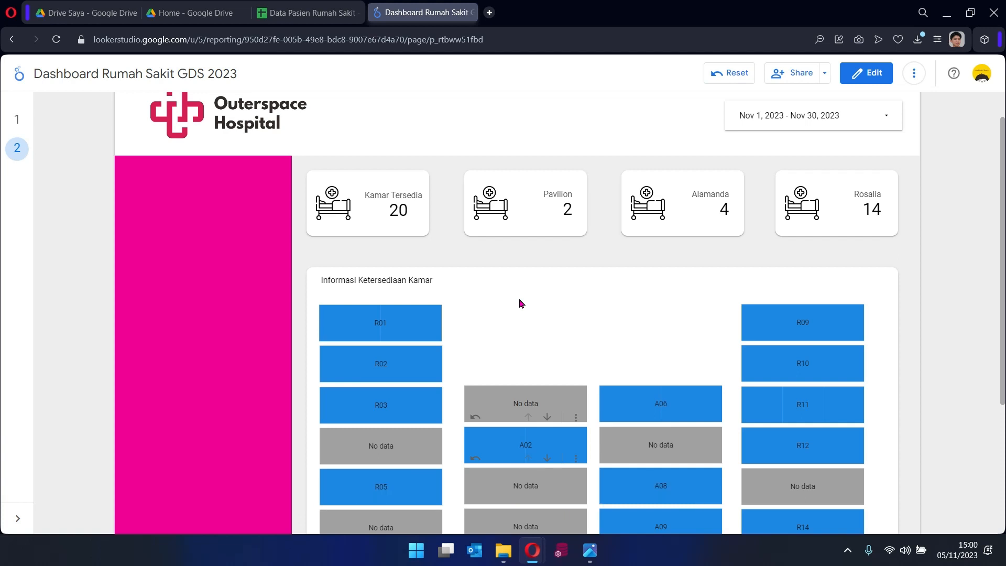
pyautogui.click(848, 550)
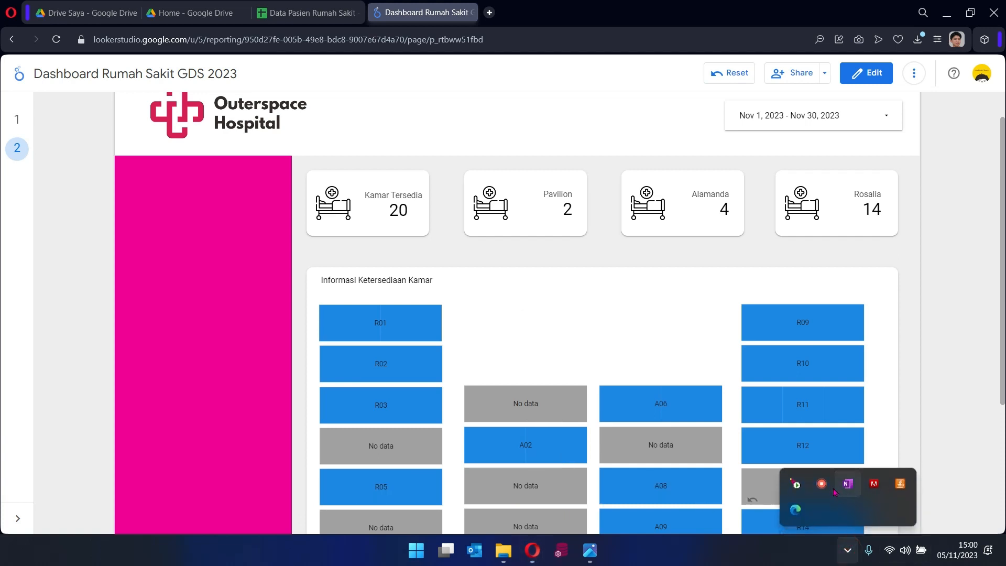